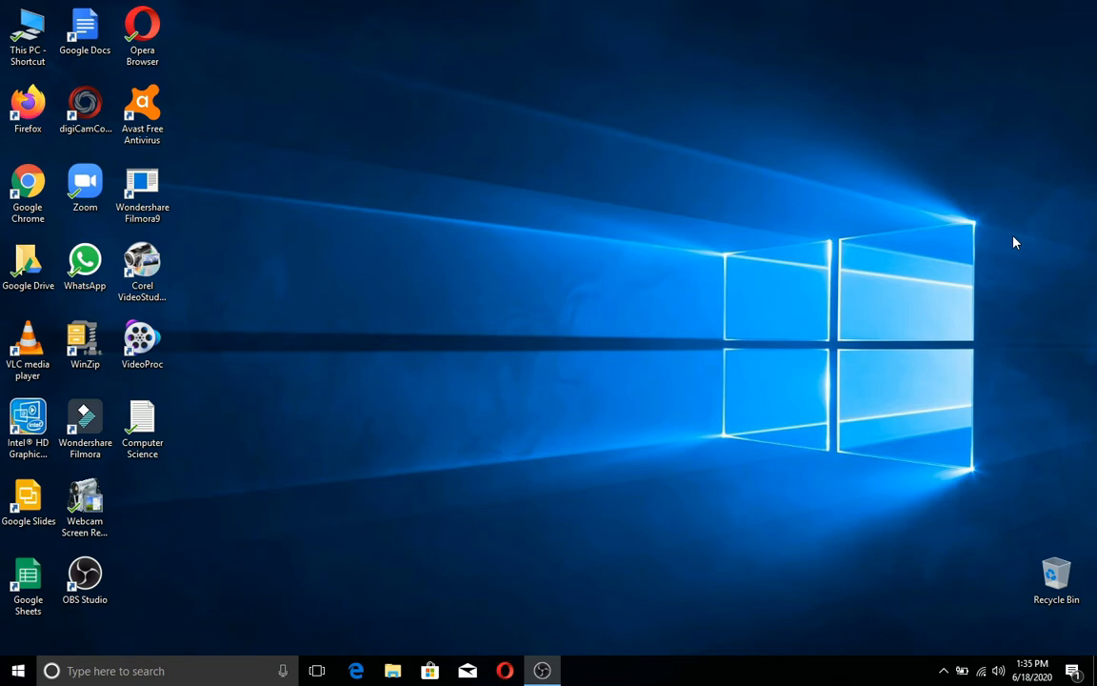
Step: Launch Google Chrome from its desktop shortcut
double_click(28, 200)
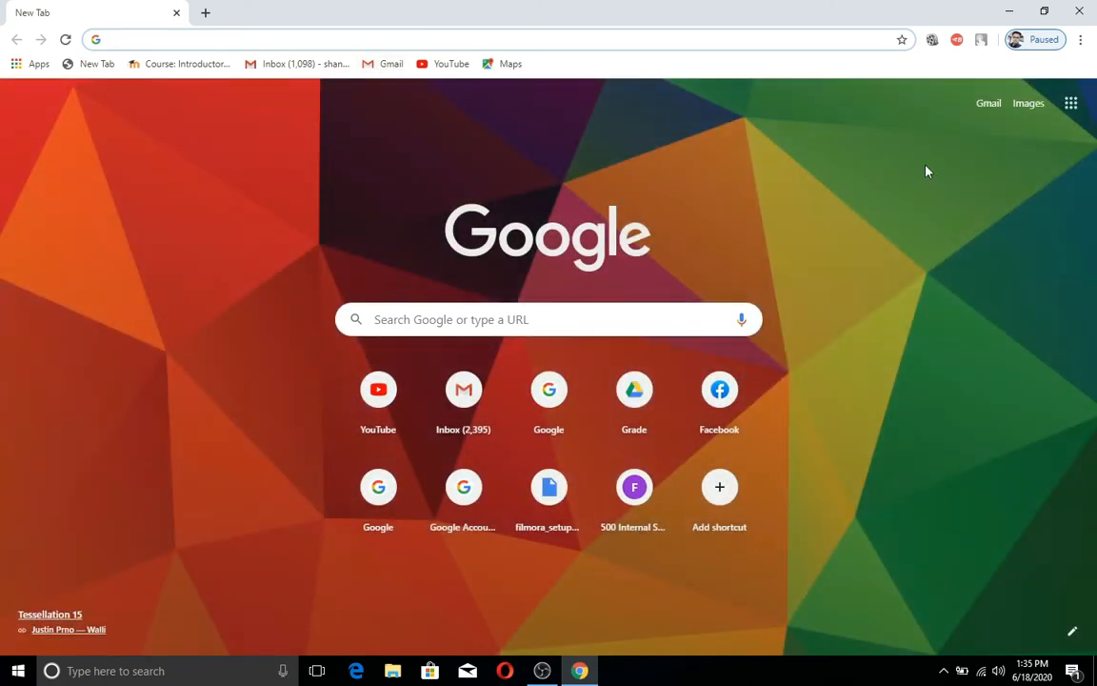
Step: Open Google Drive from the apps grid and sign in with the second account's password
left_click(1071, 105)
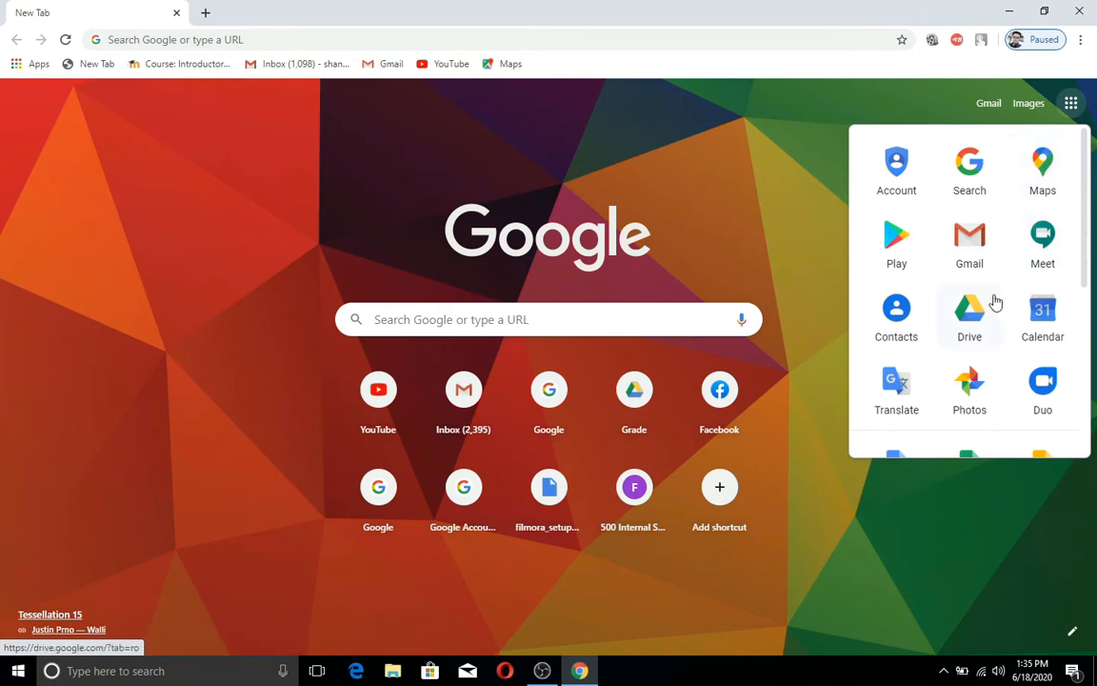
left_click(980, 320)
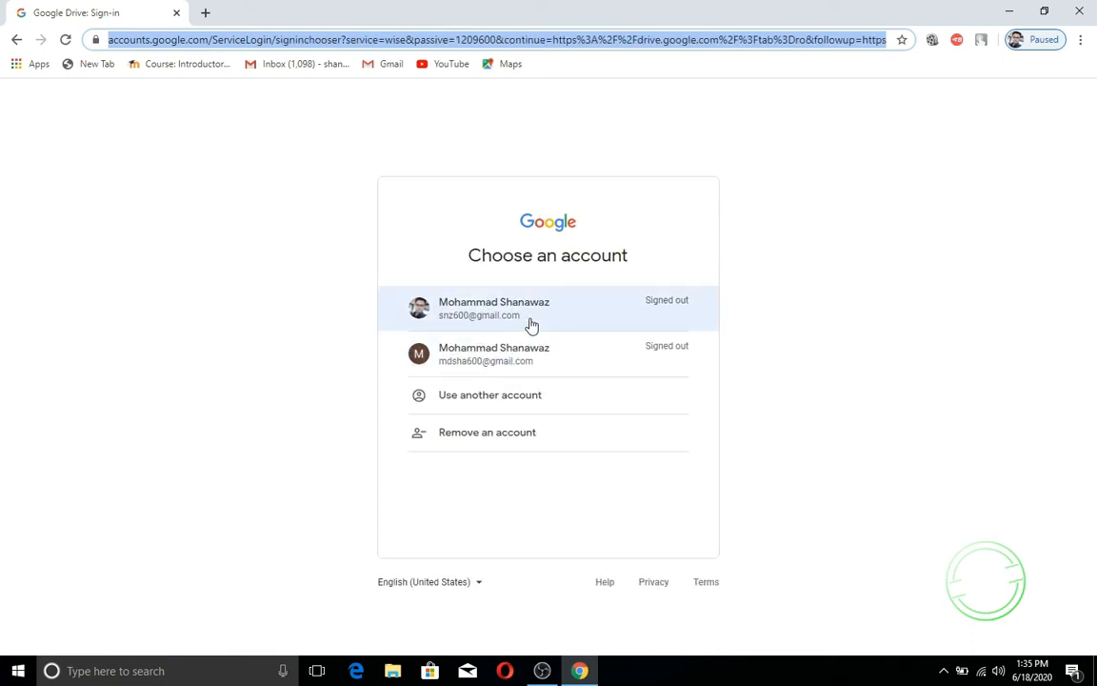
left_click(493, 363)
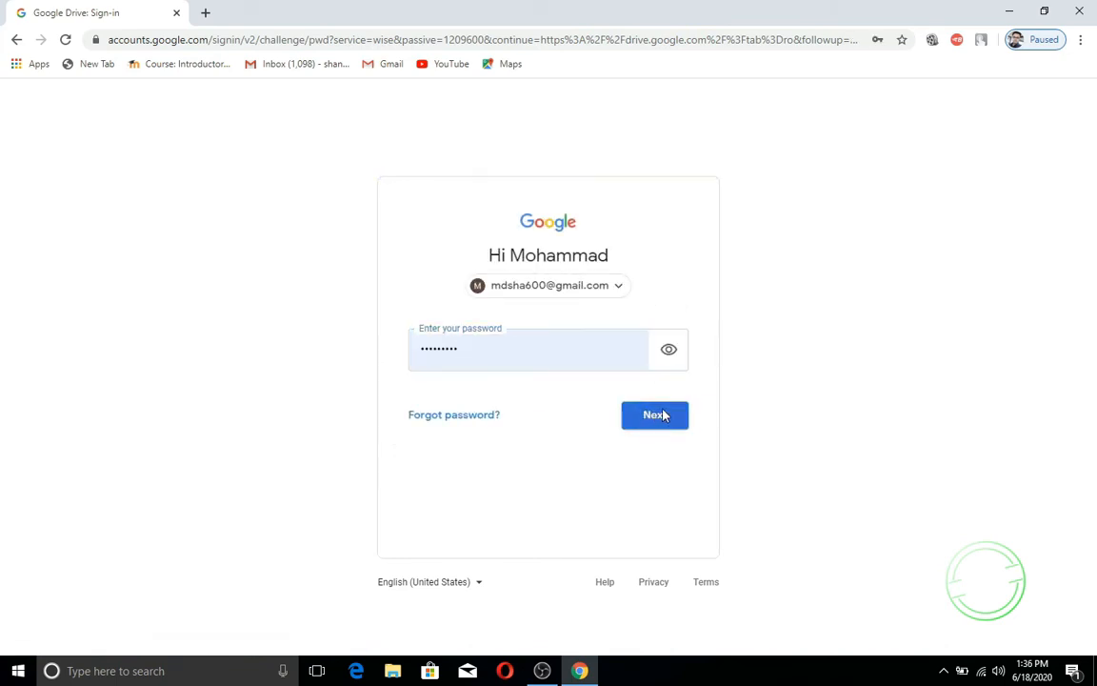
left_click(655, 417)
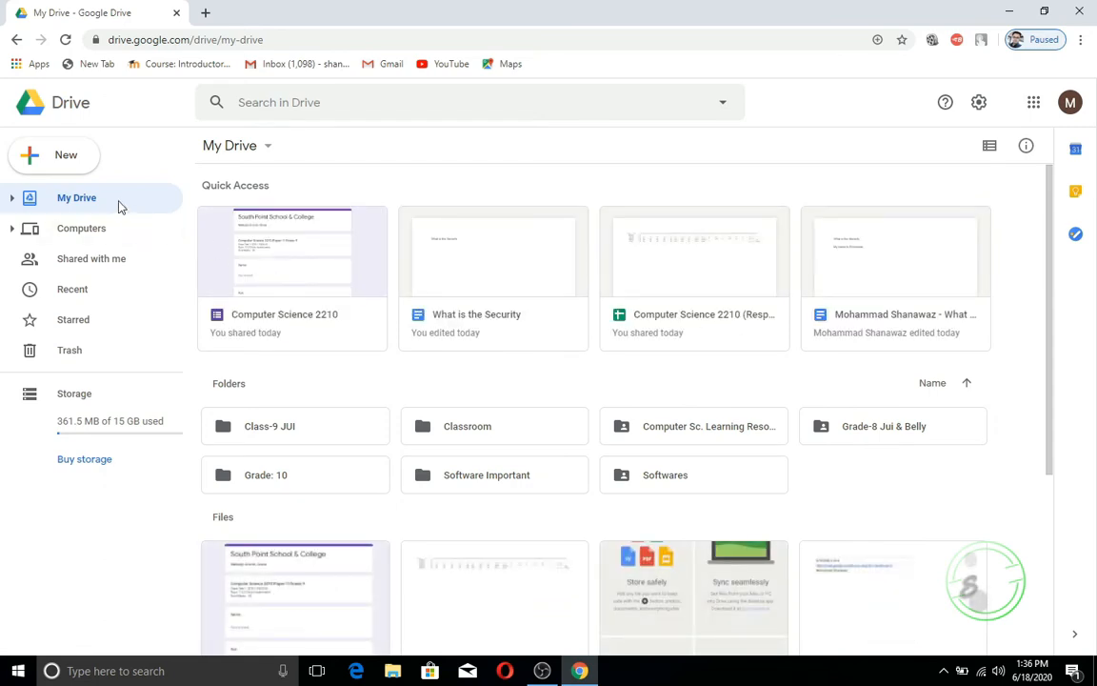
Step: Create a new blank Google Form from Drive's New > More menu
left_click(45, 162)
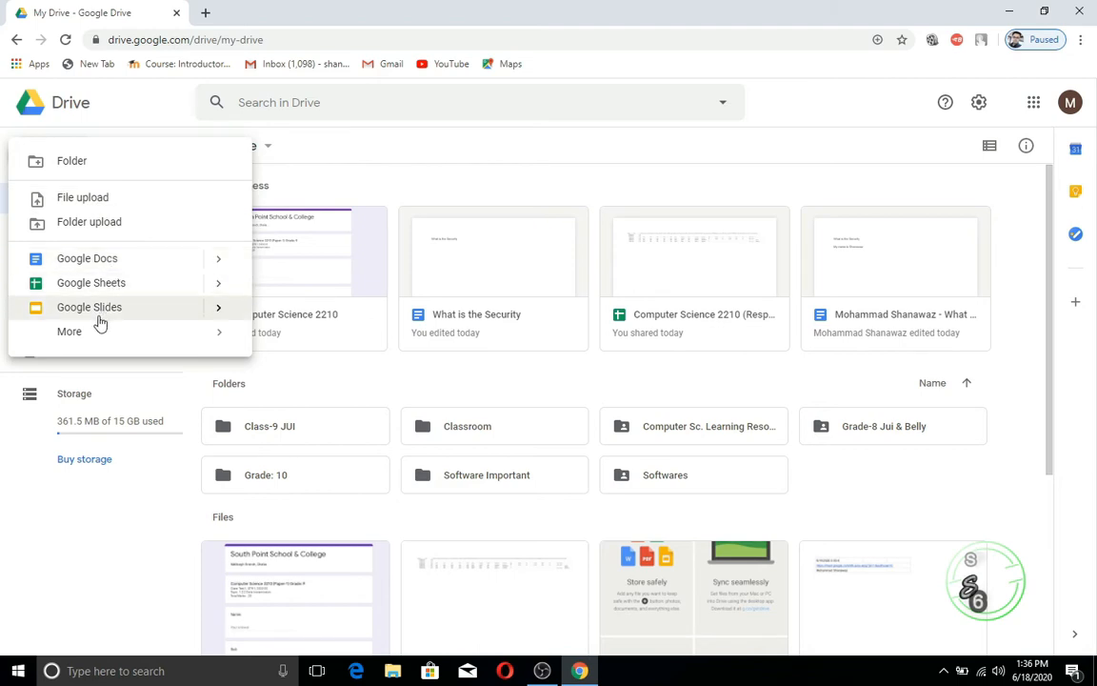
mouse_move(81, 337)
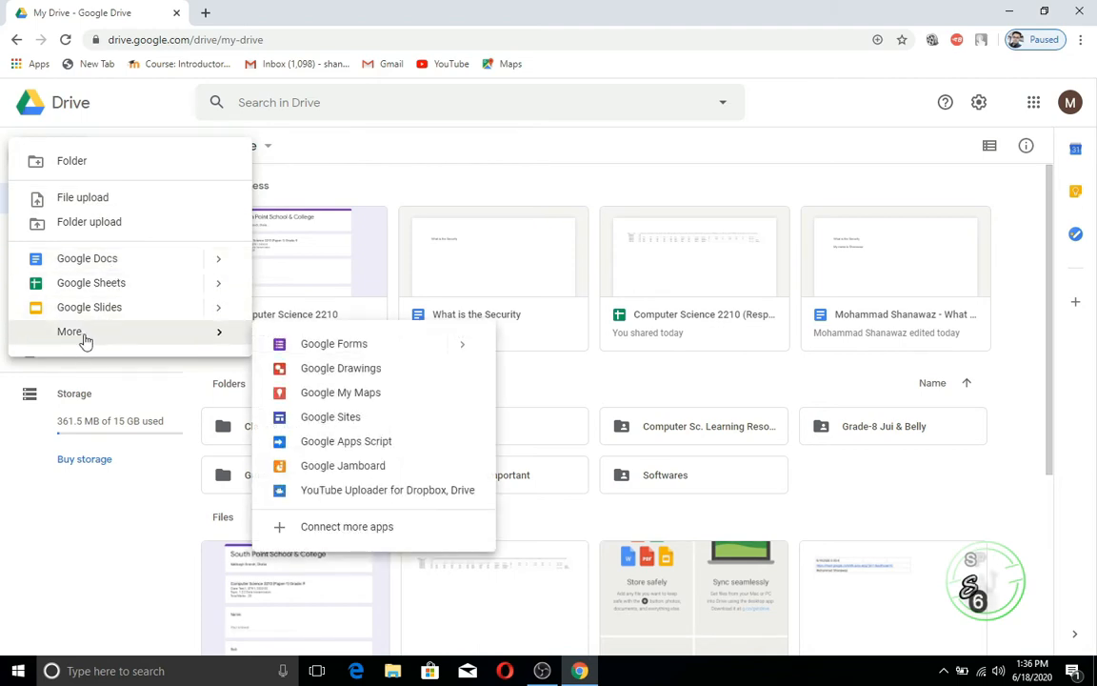
left_click(347, 353)
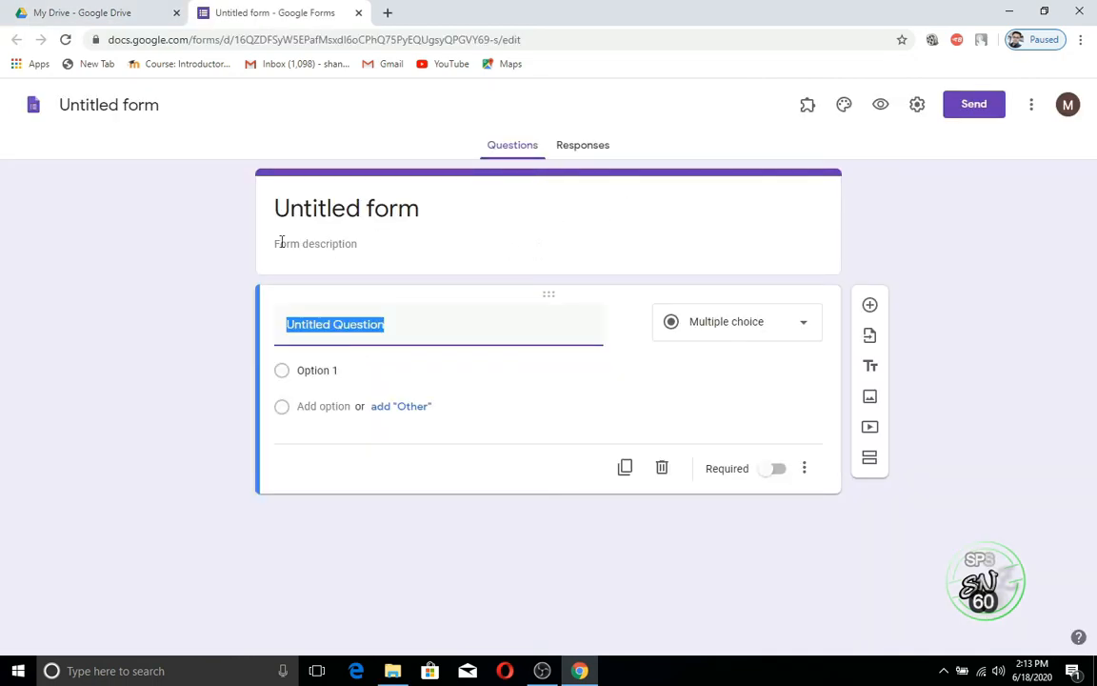
Step: Title the form 'South Point School & College', fixing the typo, and describe it 'English Medium, Malibagh Branch'
left_click(430, 212)
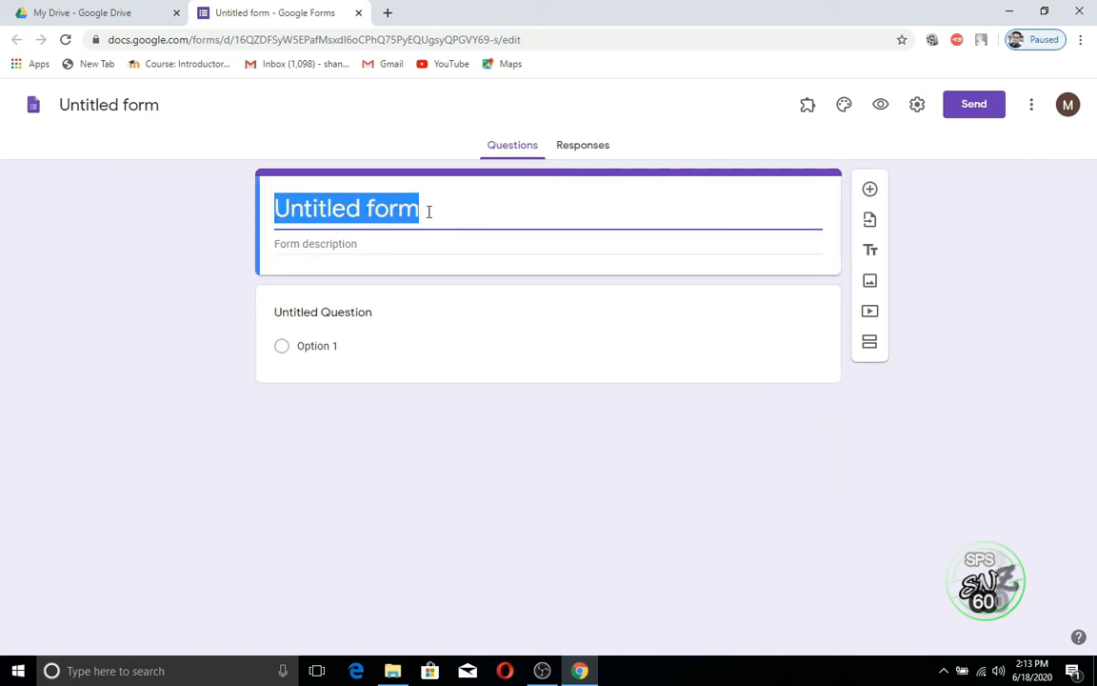
type("S")
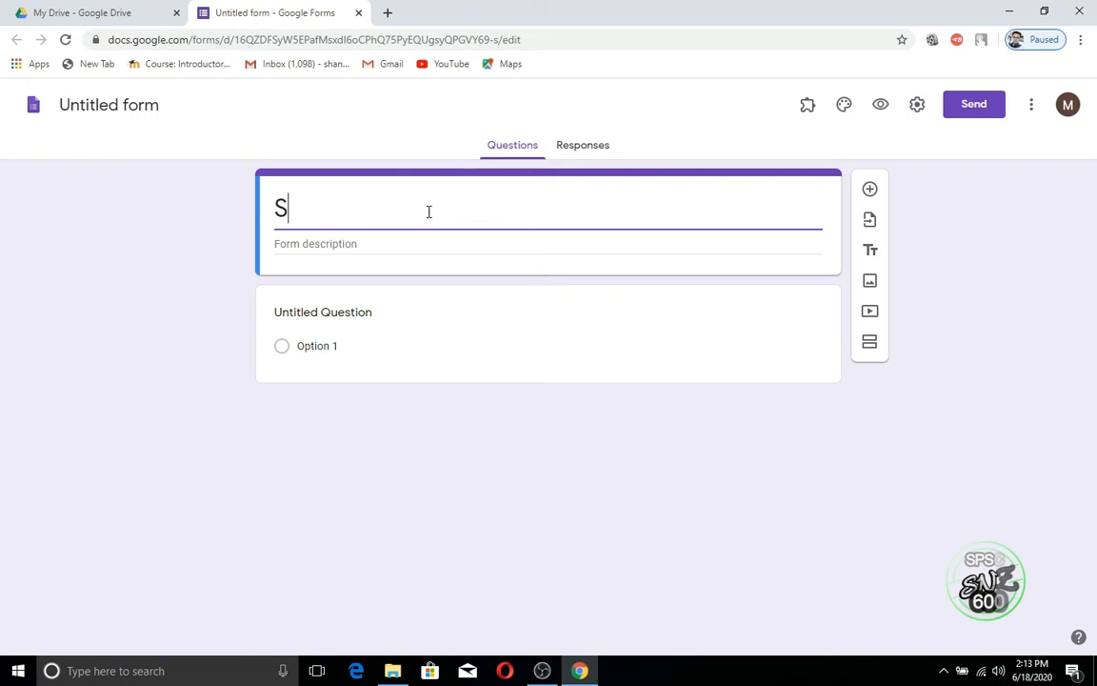
type("out")
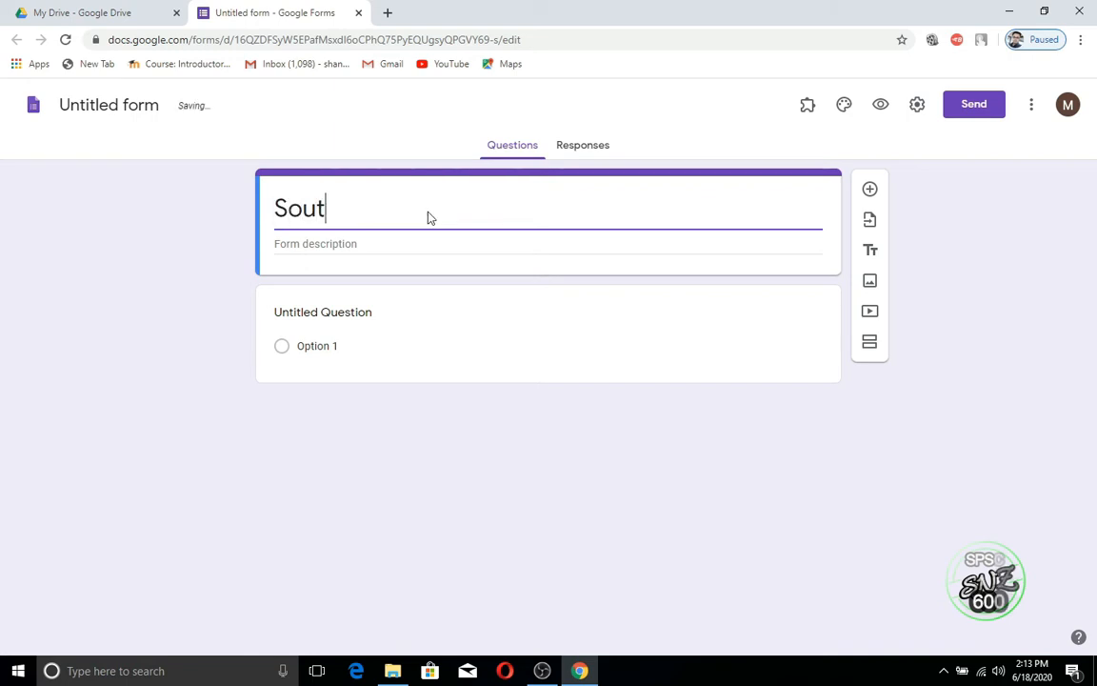
type("h Poi")
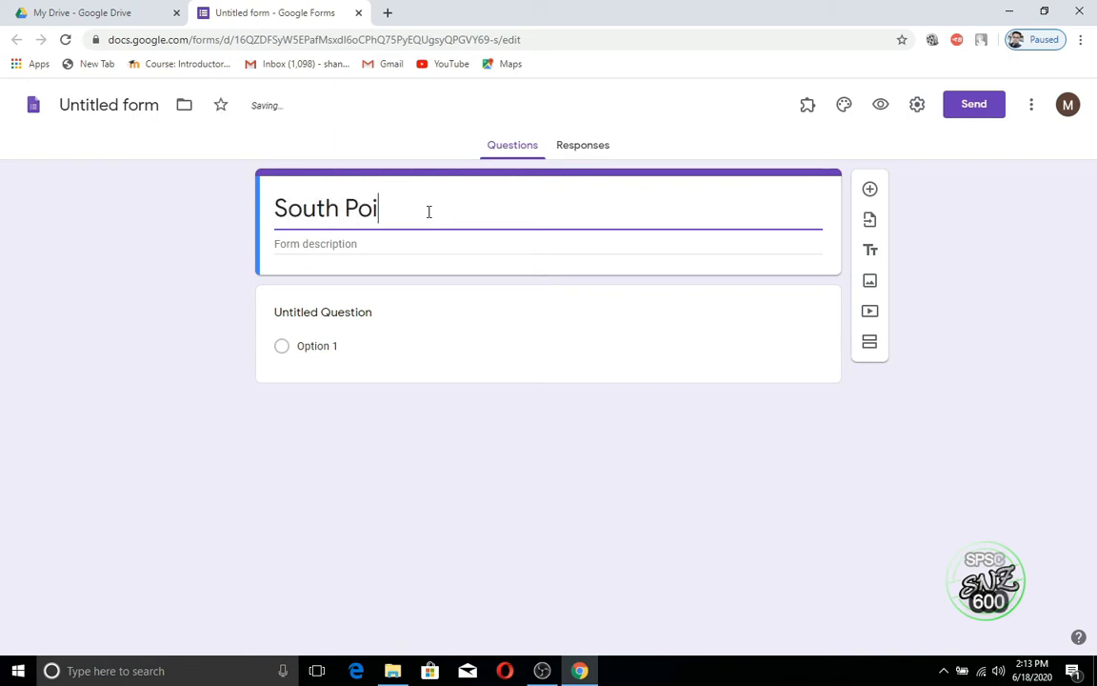
type("nt School ")
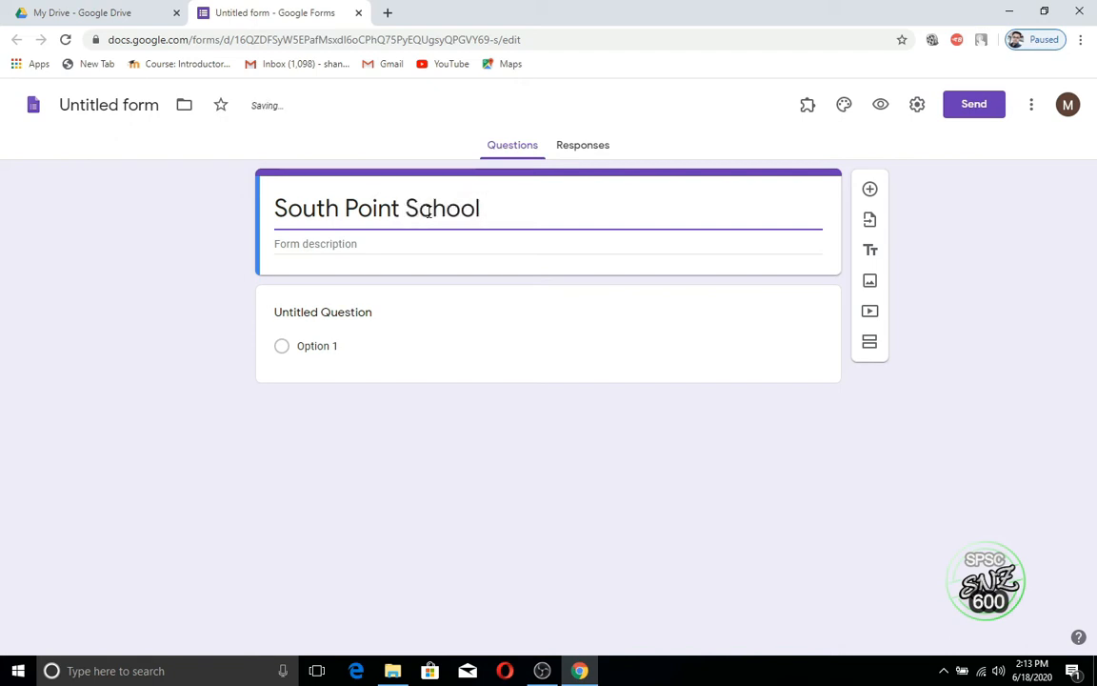
type("& Collge")
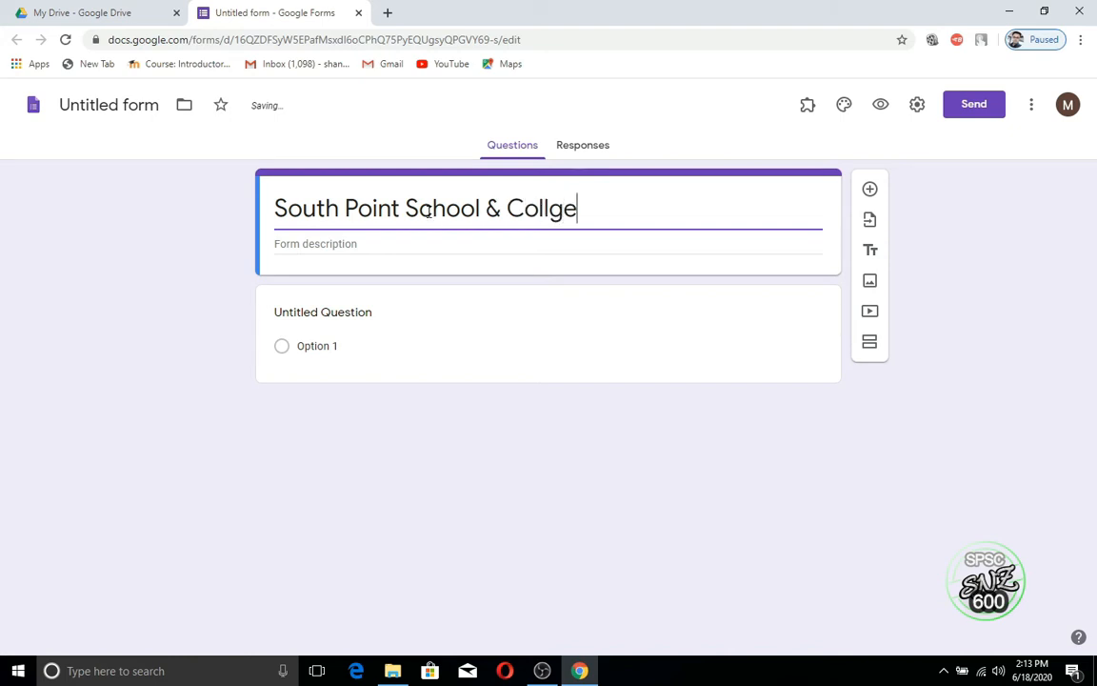
left_click(542, 209)
type("e")
left_click(459, 245)
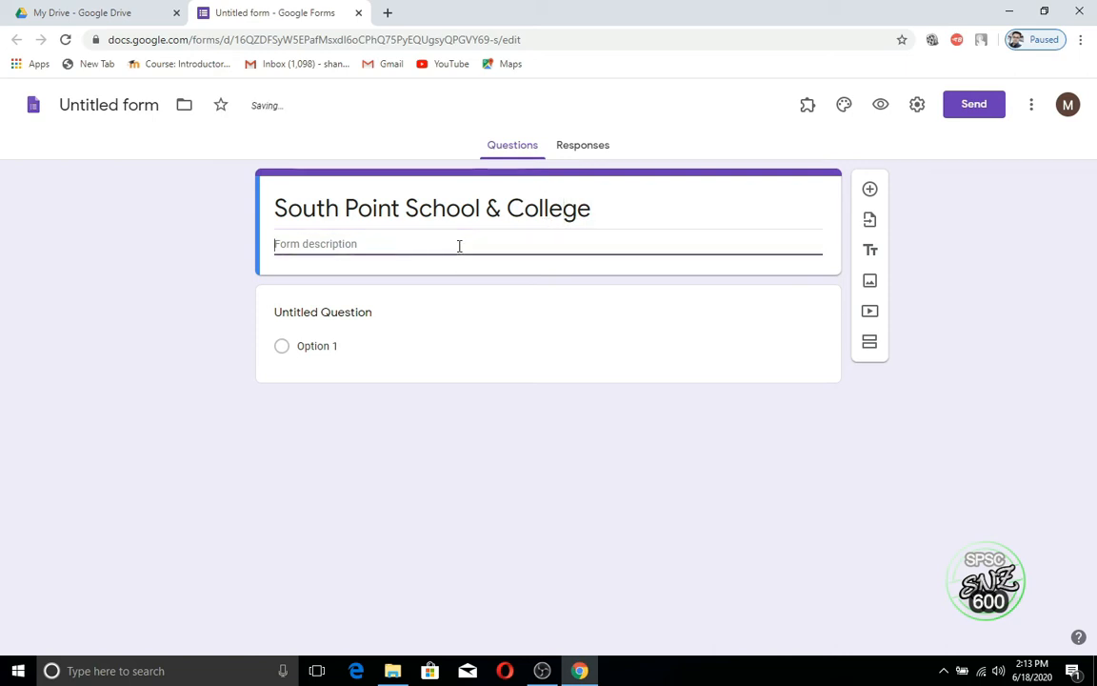
type("Engli")
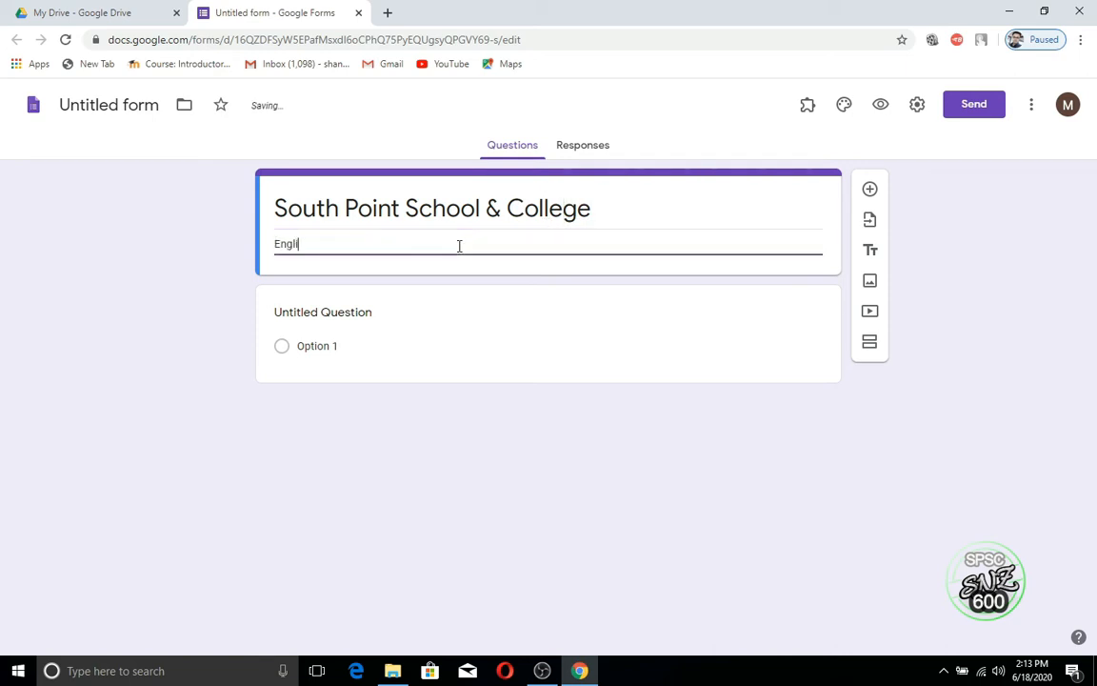
type("sh Medium, Malibagh ")
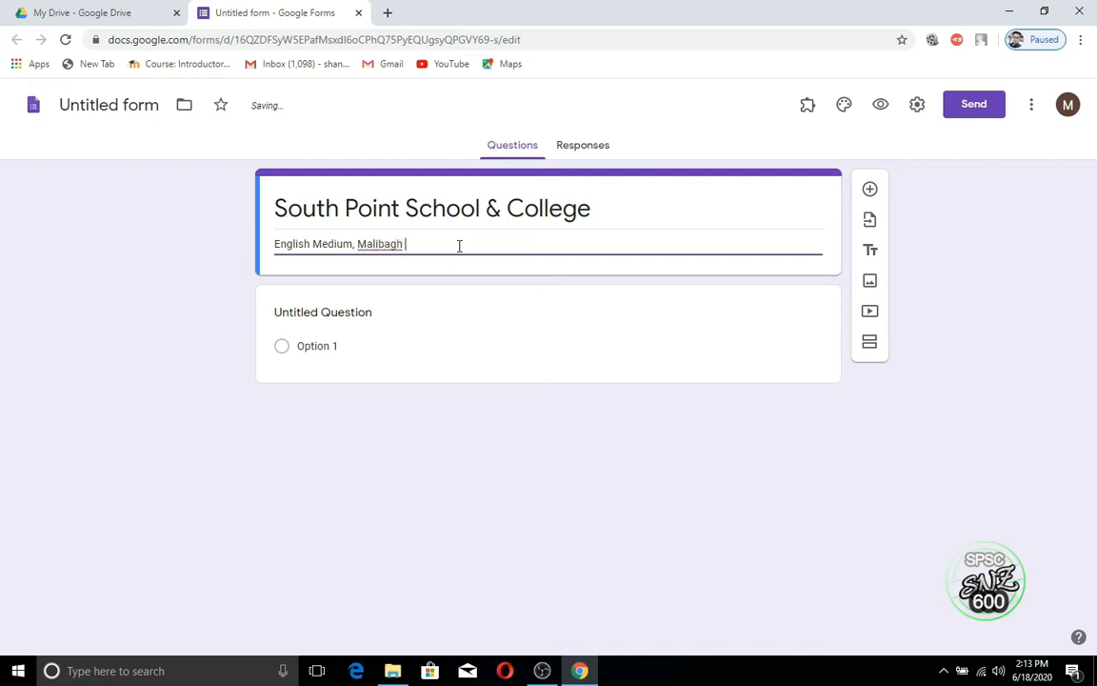
type("Branch")
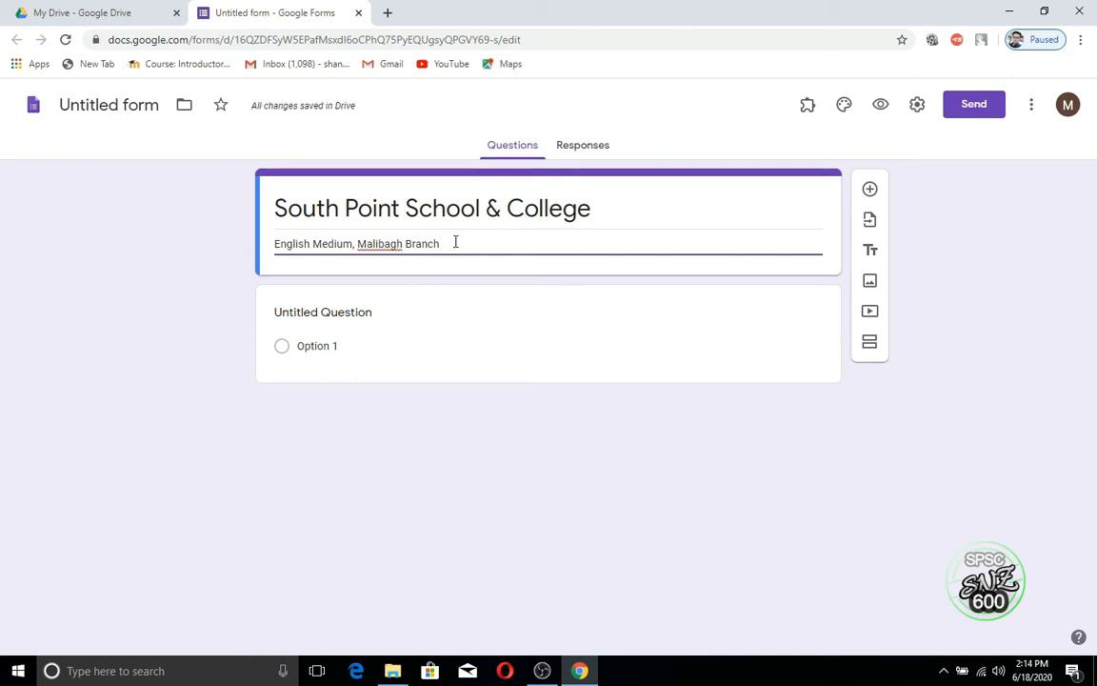
Step: Add a title block headed 'Computer Science (Grade: 9)'
left_click(871, 255)
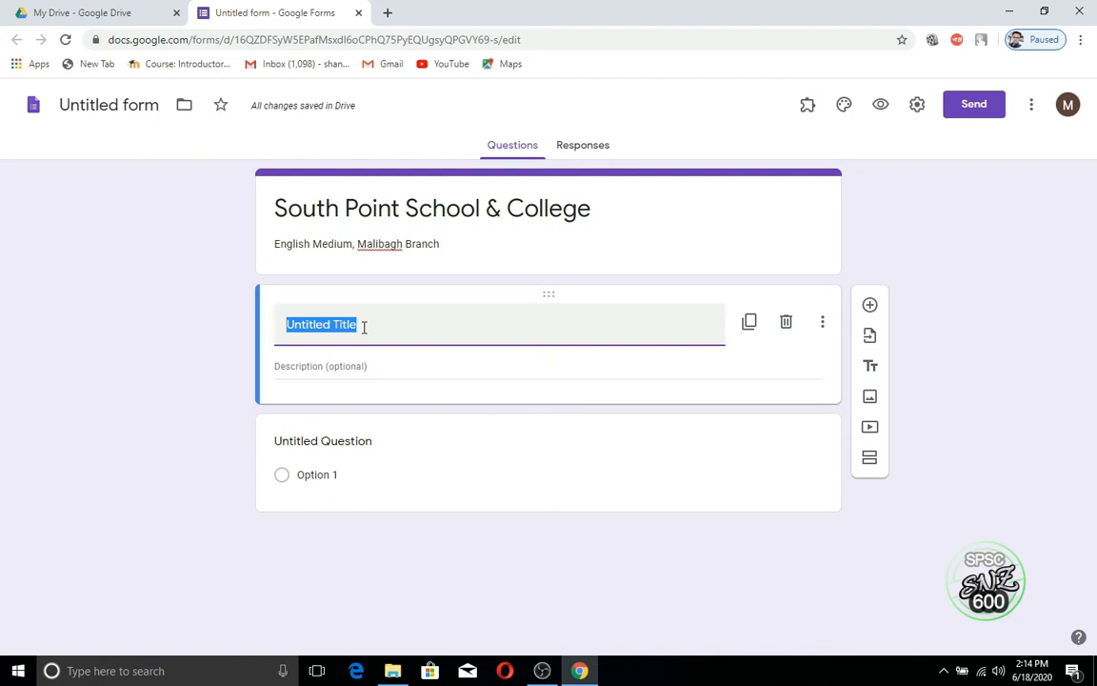
type("S")
key("BackSpace")
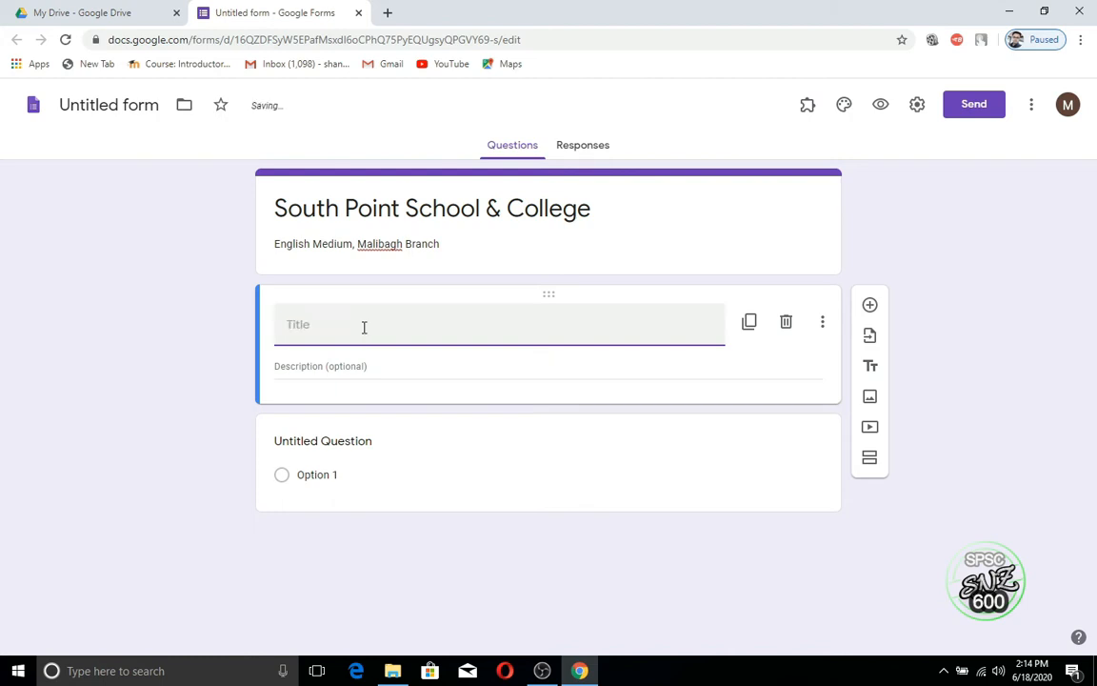
type("Compu")
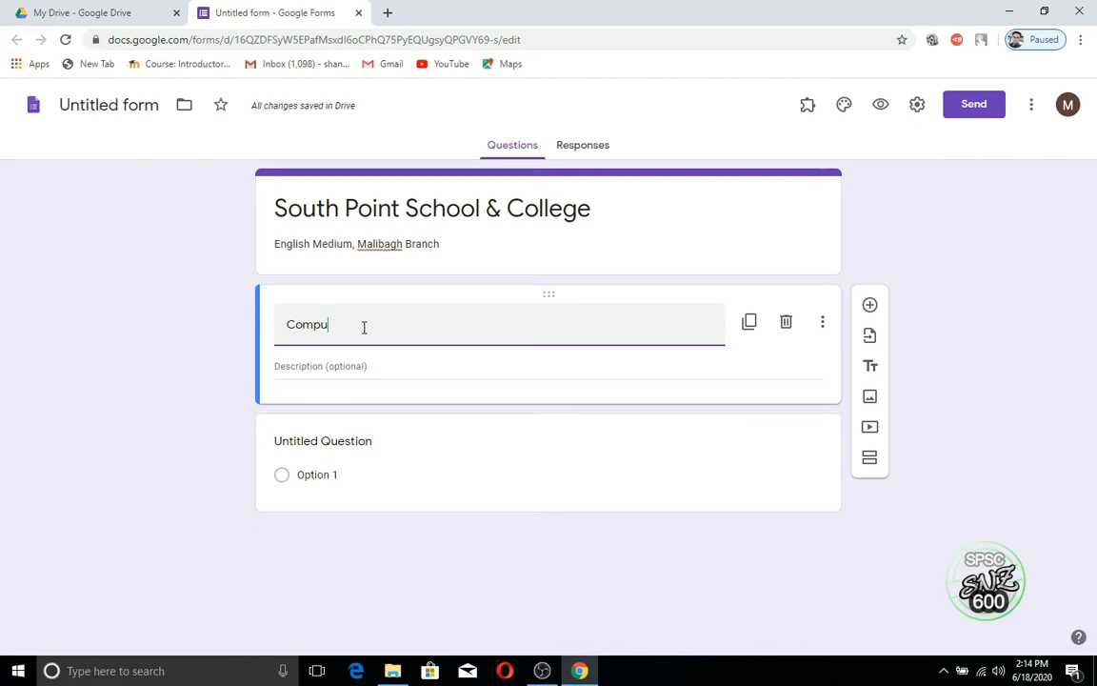
type("ter S")
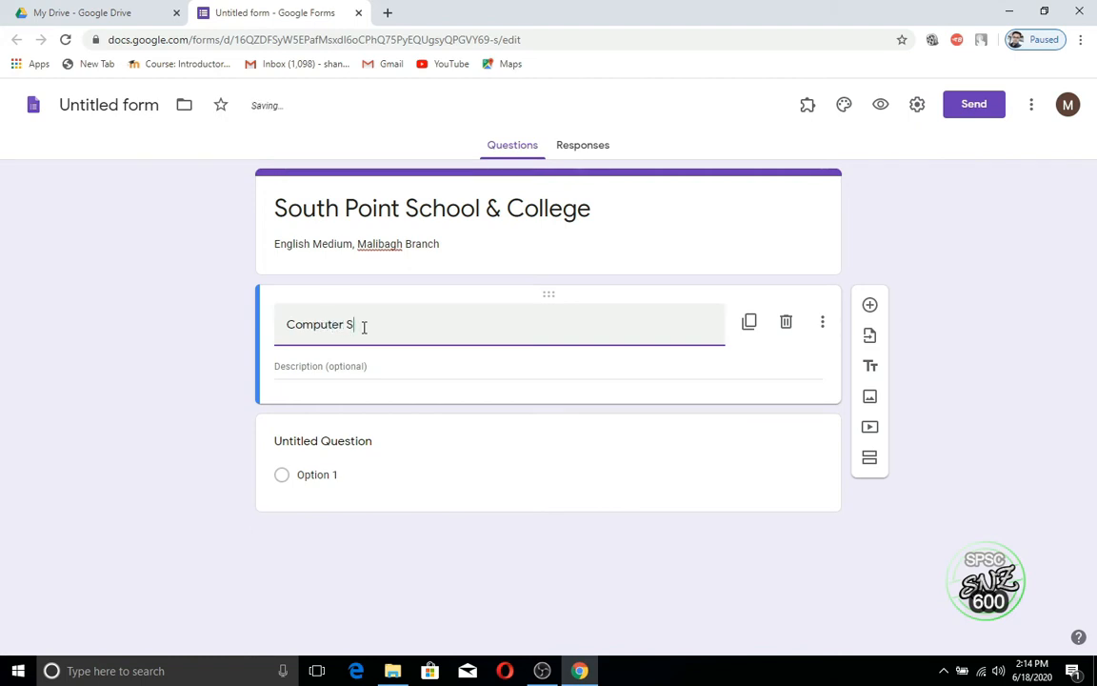
type("cience")
left_click(358, 366)
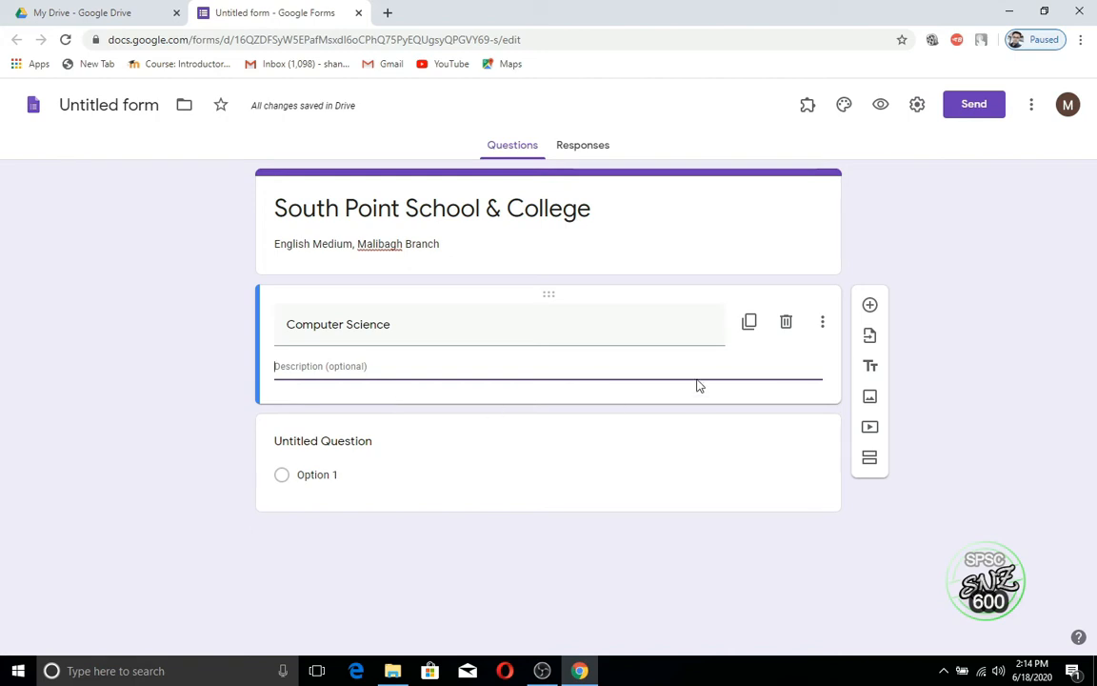
left_click(448, 321)
triple_click(443, 321)
left_click(434, 327)
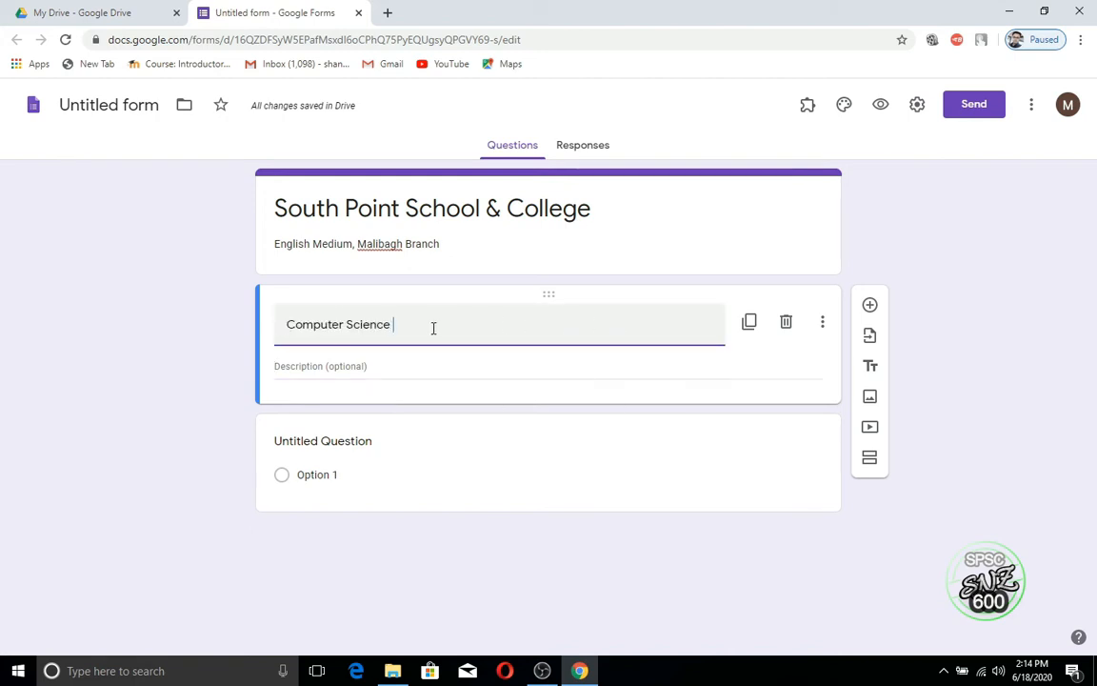
type("(")
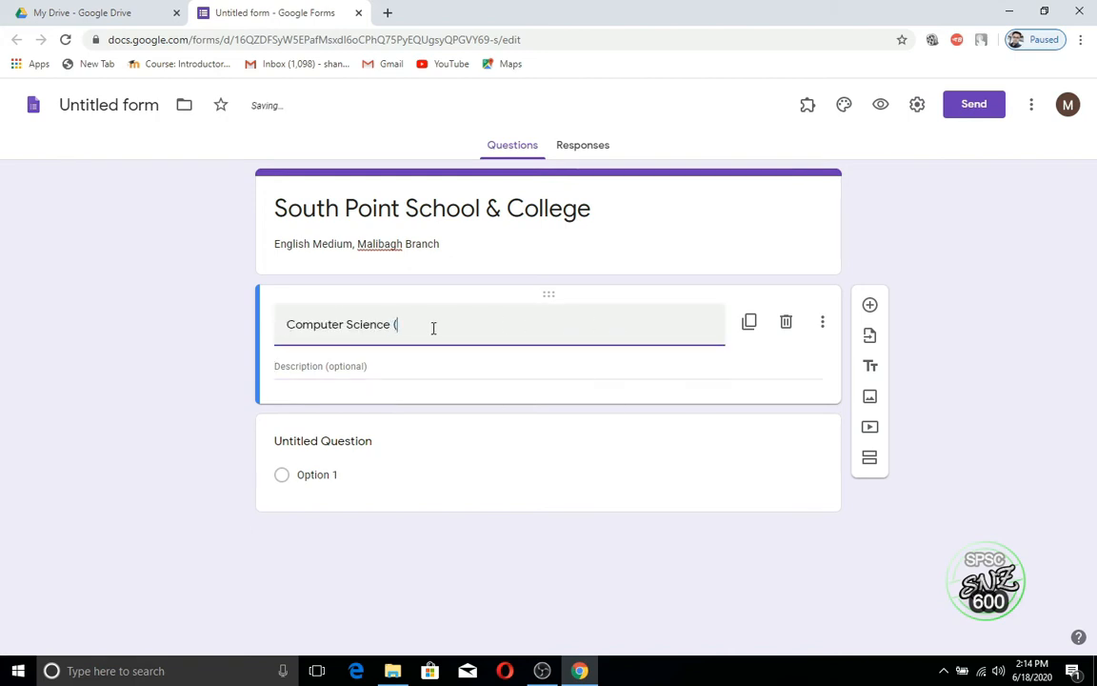
type("Grade: 9)")
left_click(433, 328)
type(":")
Step: Give the block the description 'Class Test-1 (Qtr-1) Session: 2020-21'
left_click(377, 367)
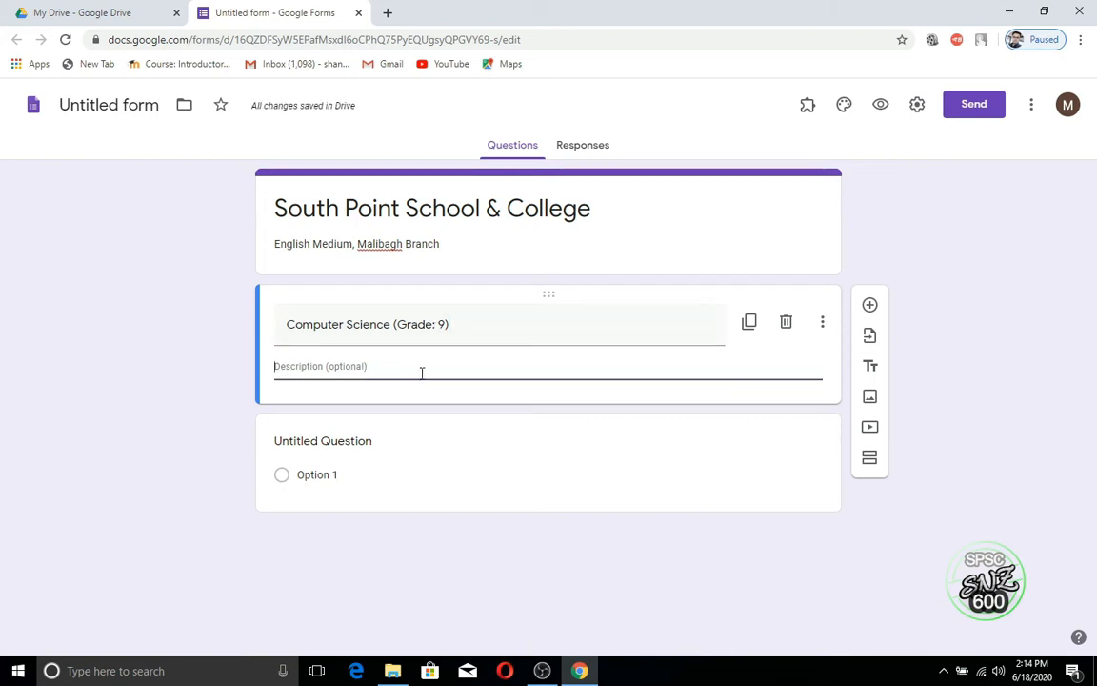
type("C")
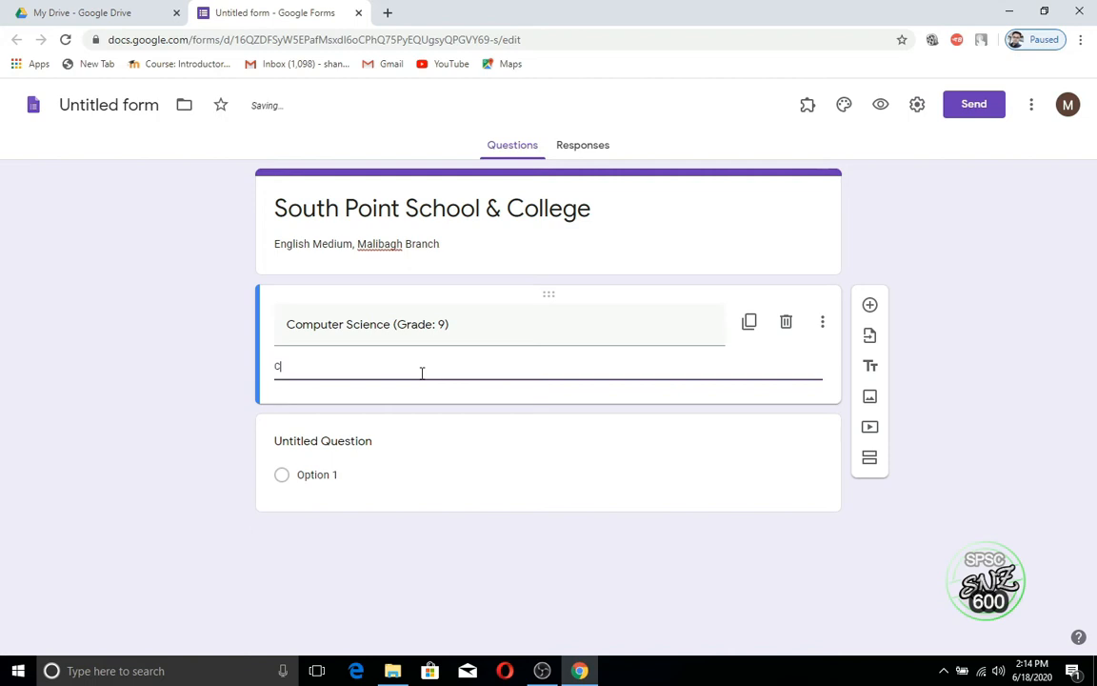
type("lass ")
type("Tes")
type("t-1 ")
type("(")
type("0")
type("tr-1")
type(") Sessio")
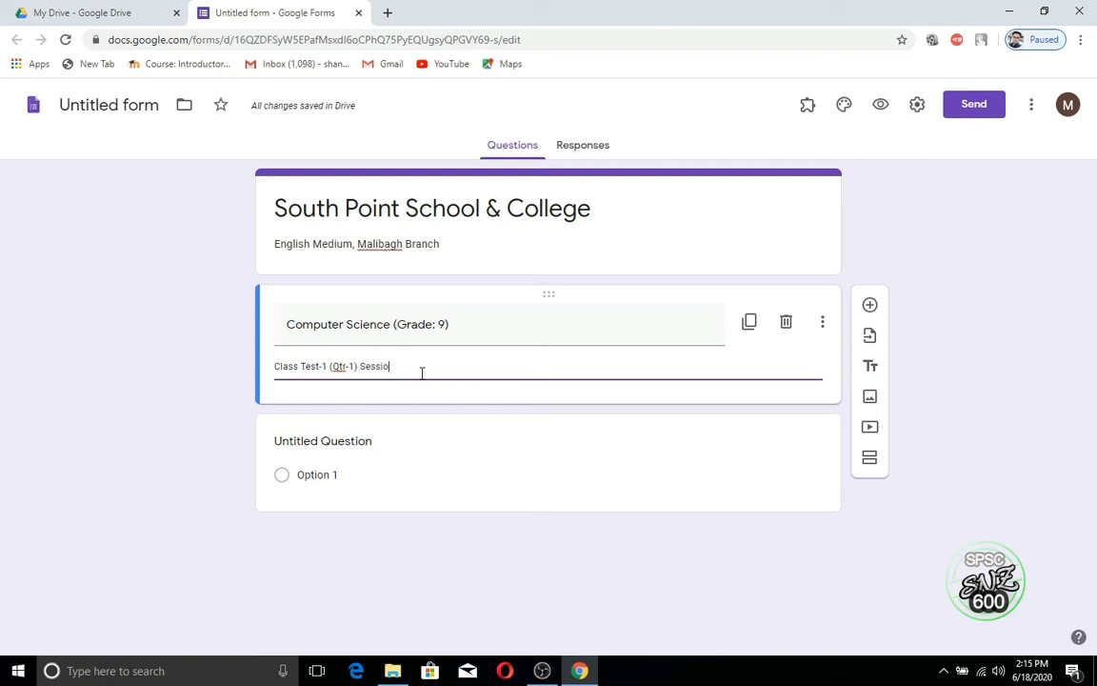
type("n")
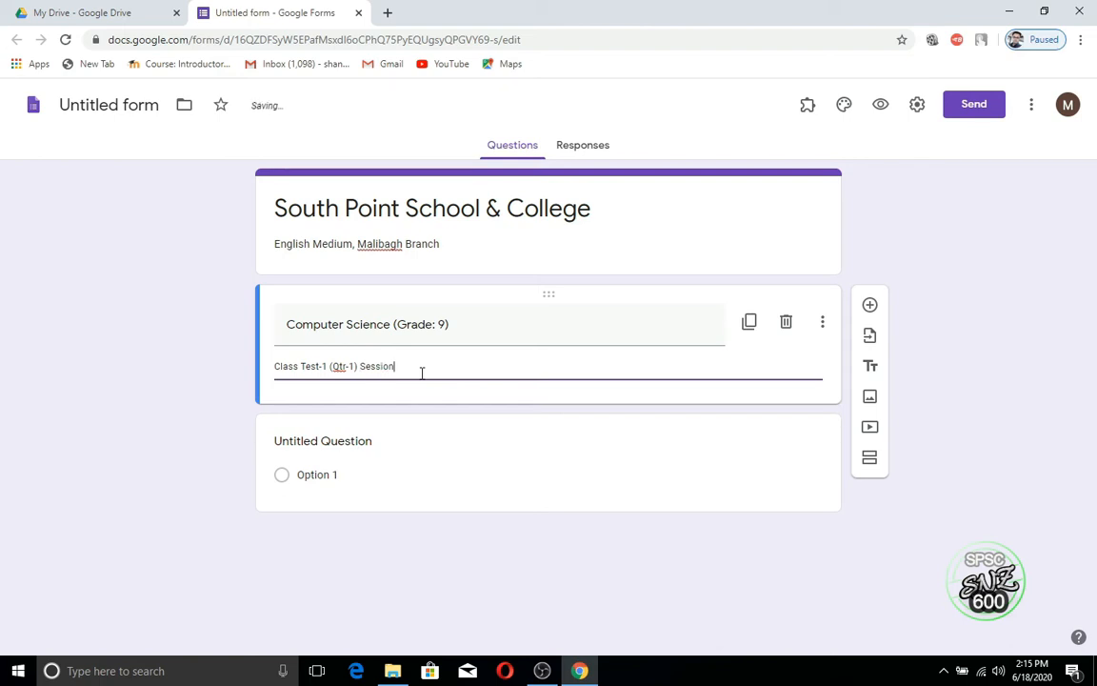
type(": 2020-21")
Step: Add description lines 'Topic: Input & Output Device' and 'Total Mark: 10'
key("Return")
type("T")
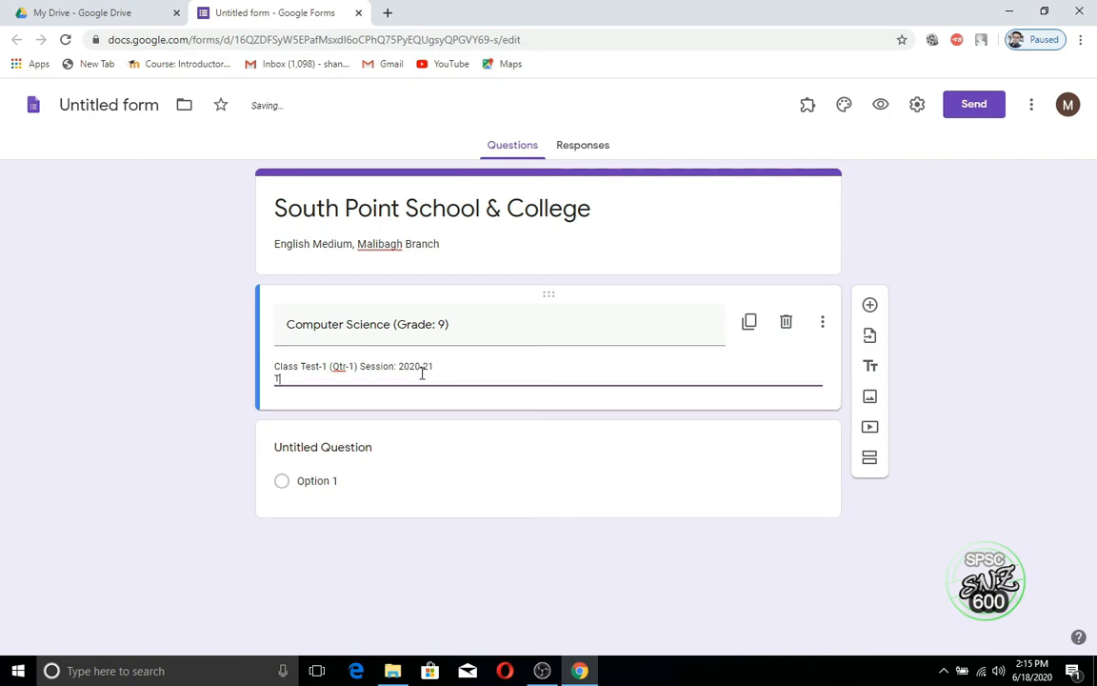
type("opic: Input")
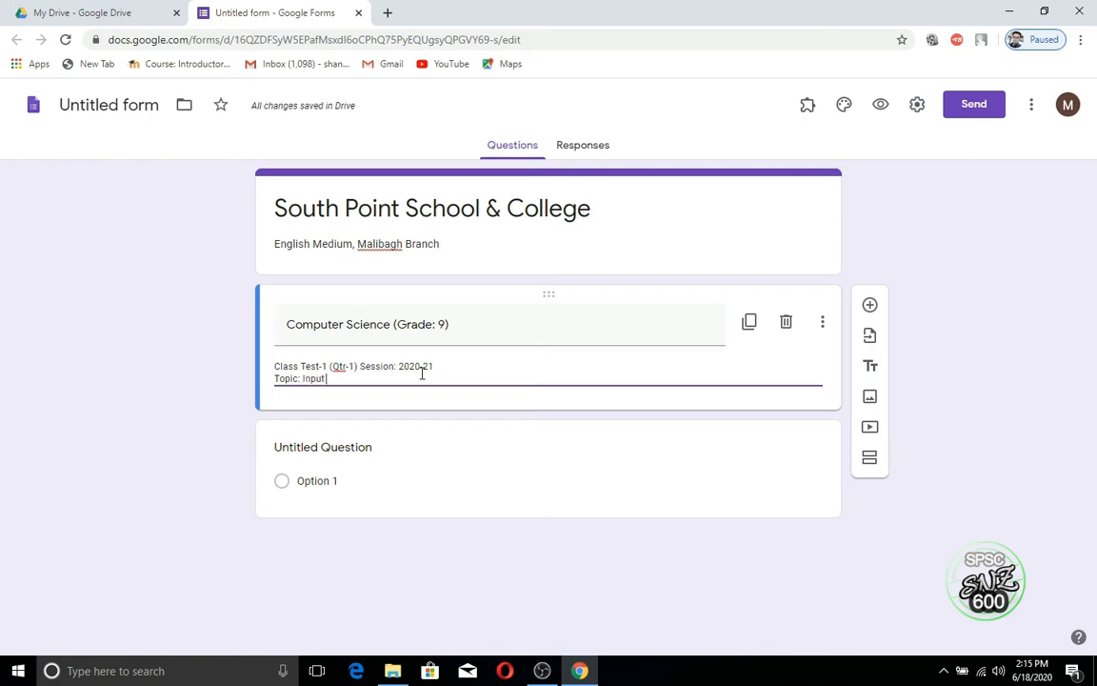
type(" & ")
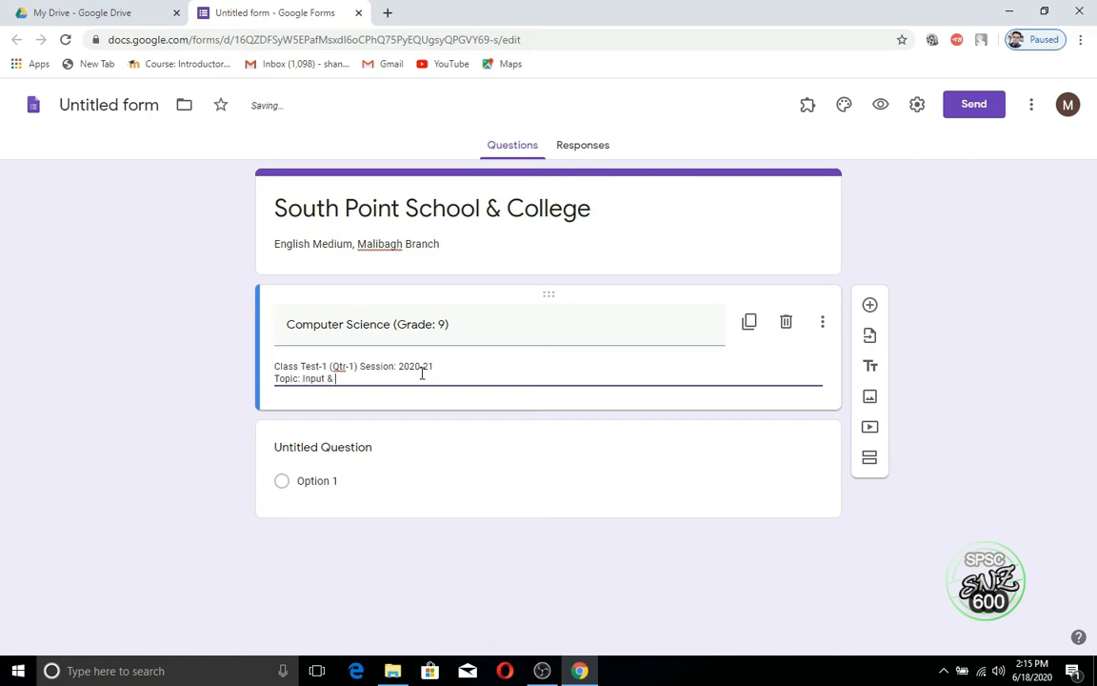
type("Output Device")
key("Return")
type("T")
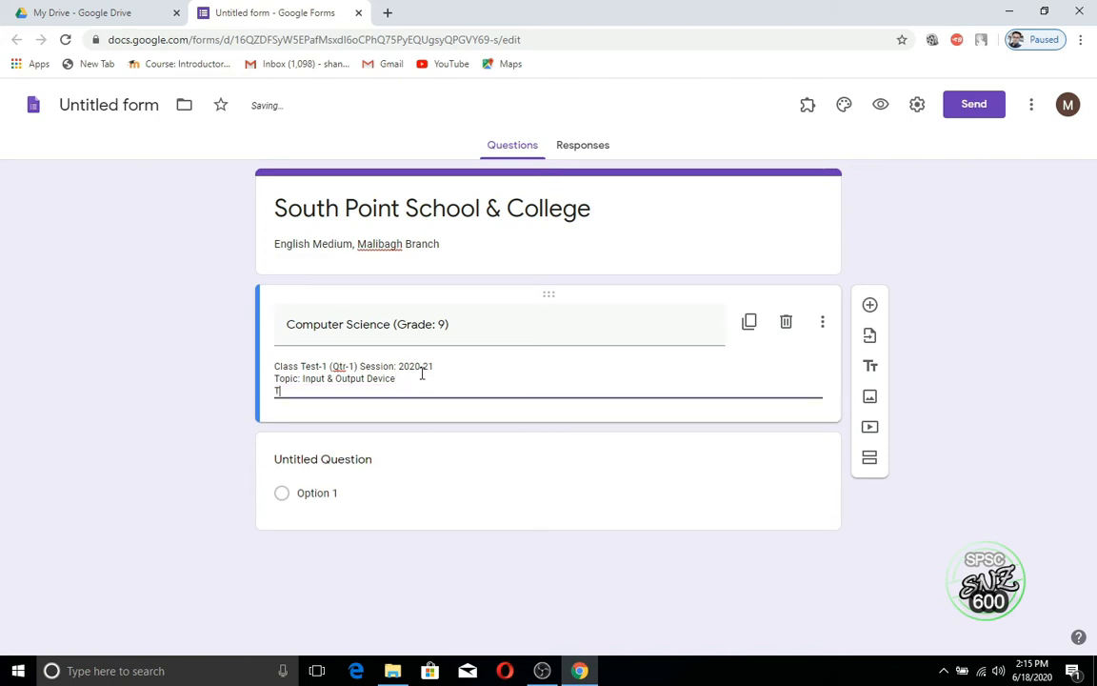
type("otal Mark: 10")
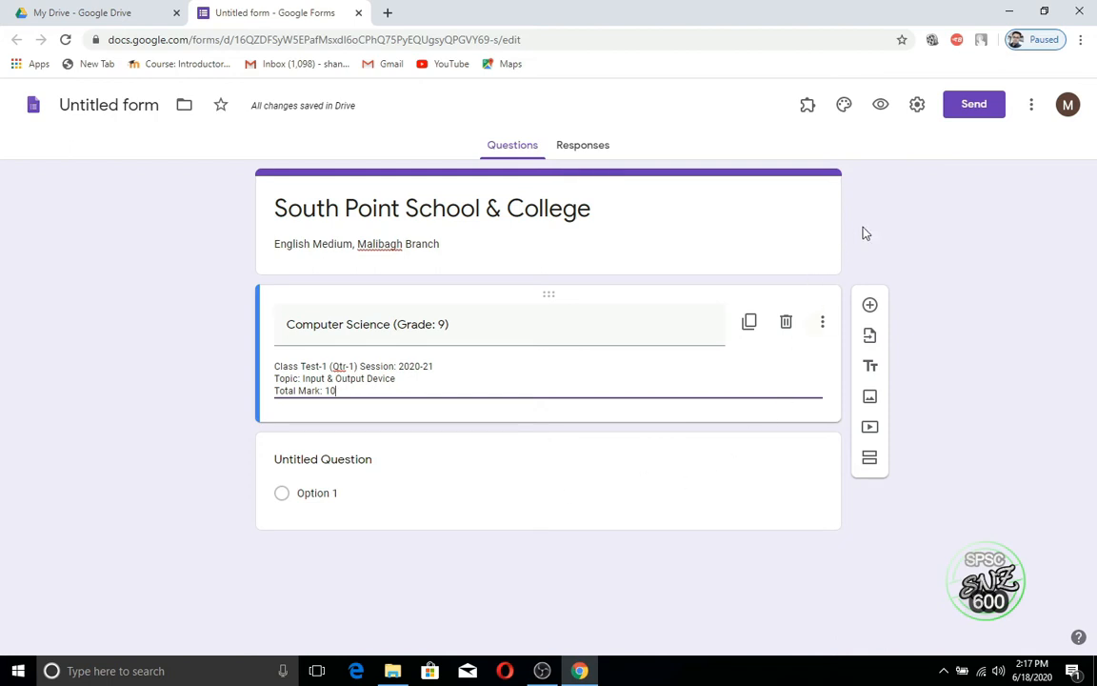
Step: In Settings, collect email addresses, send response receipts and limit to 1 response, then view Quizzes
left_click(916, 107)
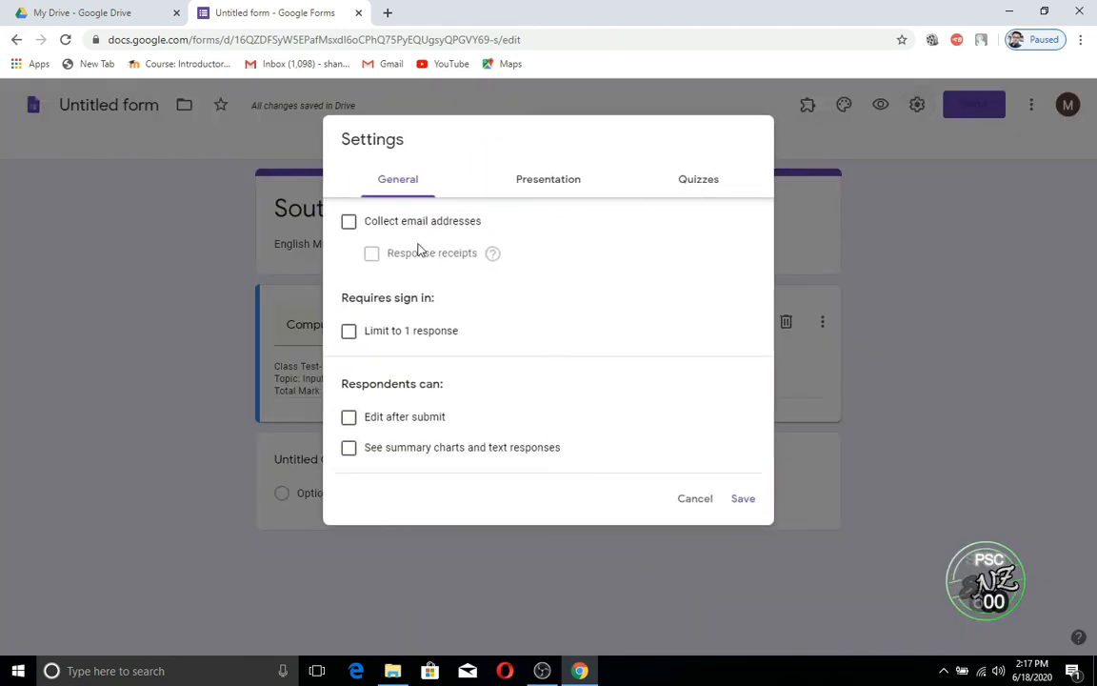
left_click(348, 224)
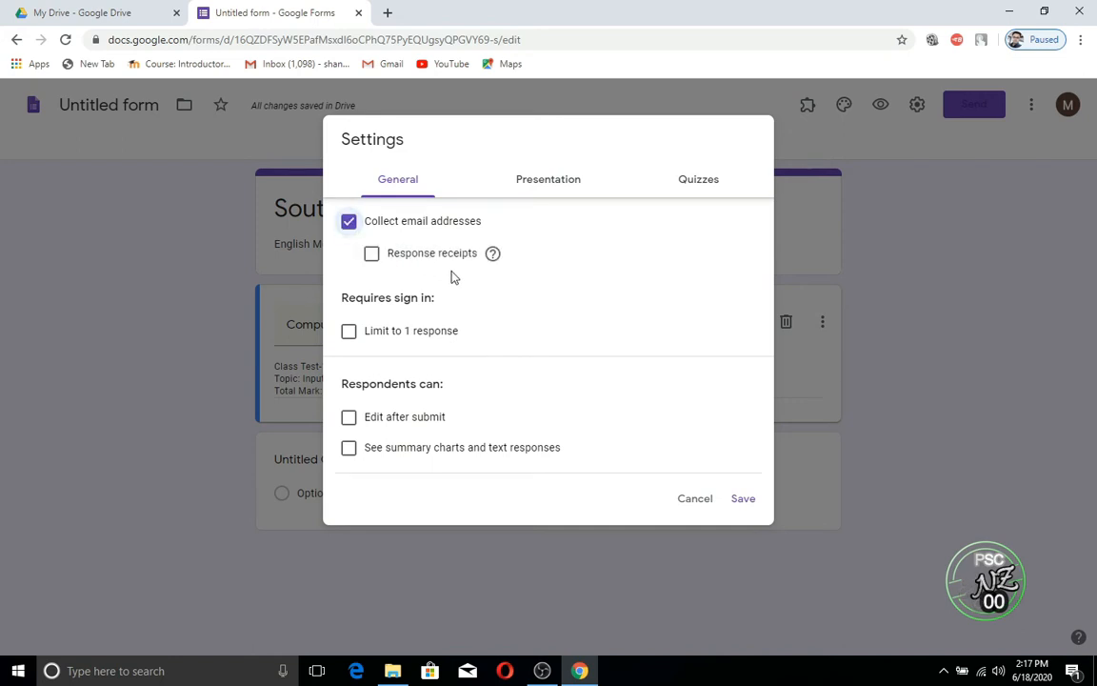
left_click(373, 257)
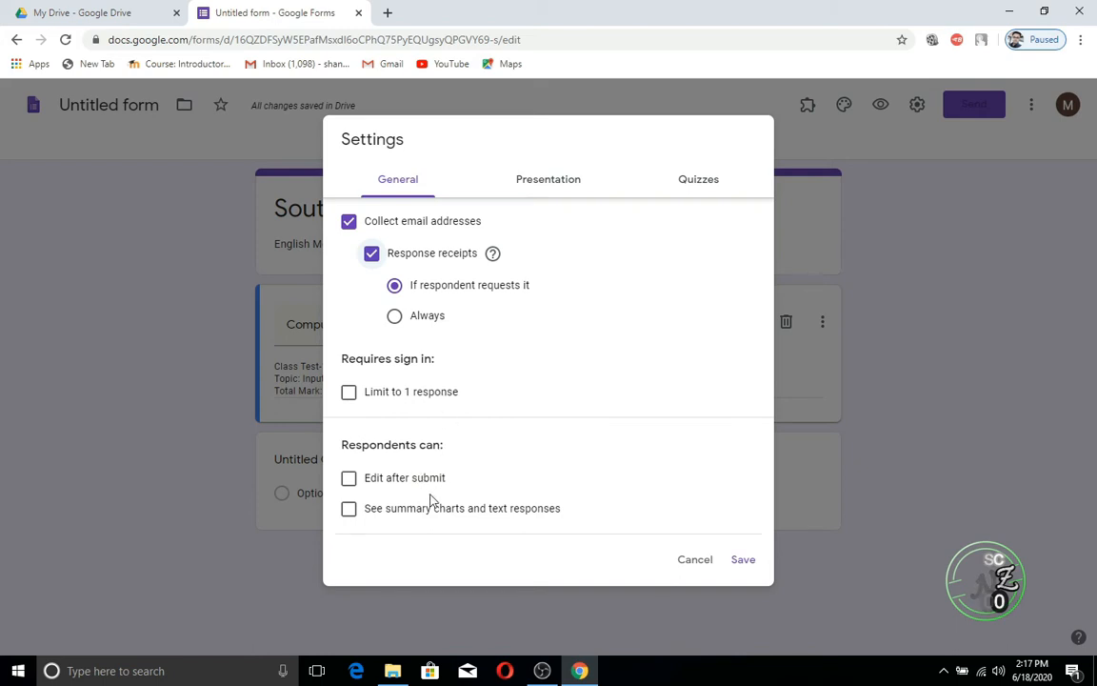
left_click(350, 394)
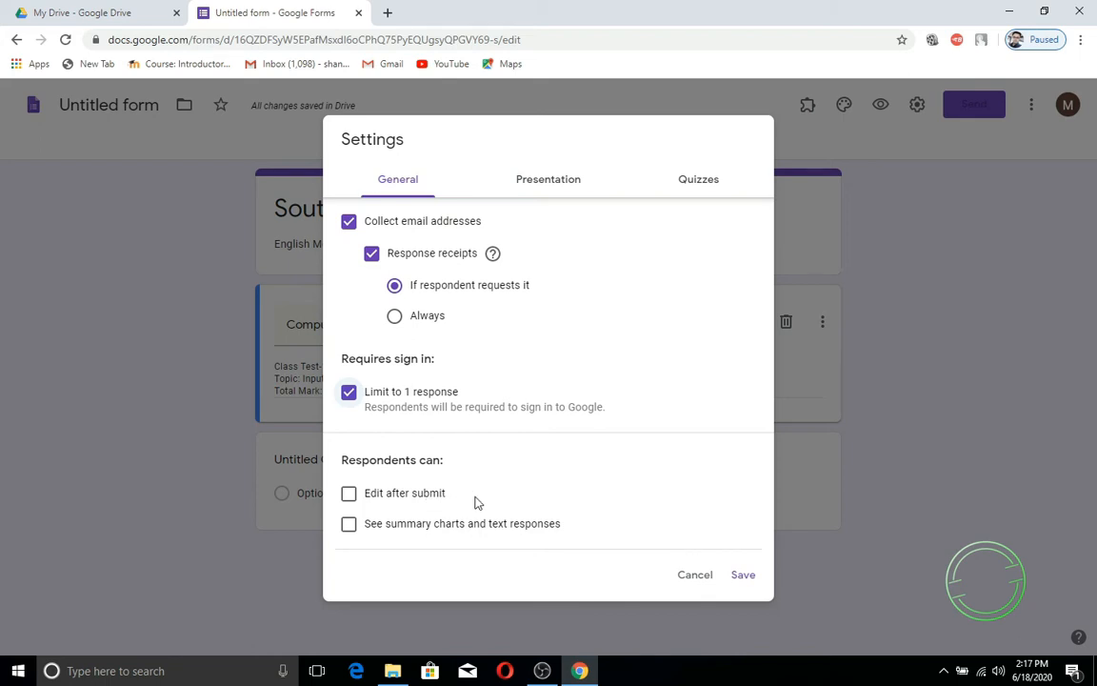
left_click(571, 181)
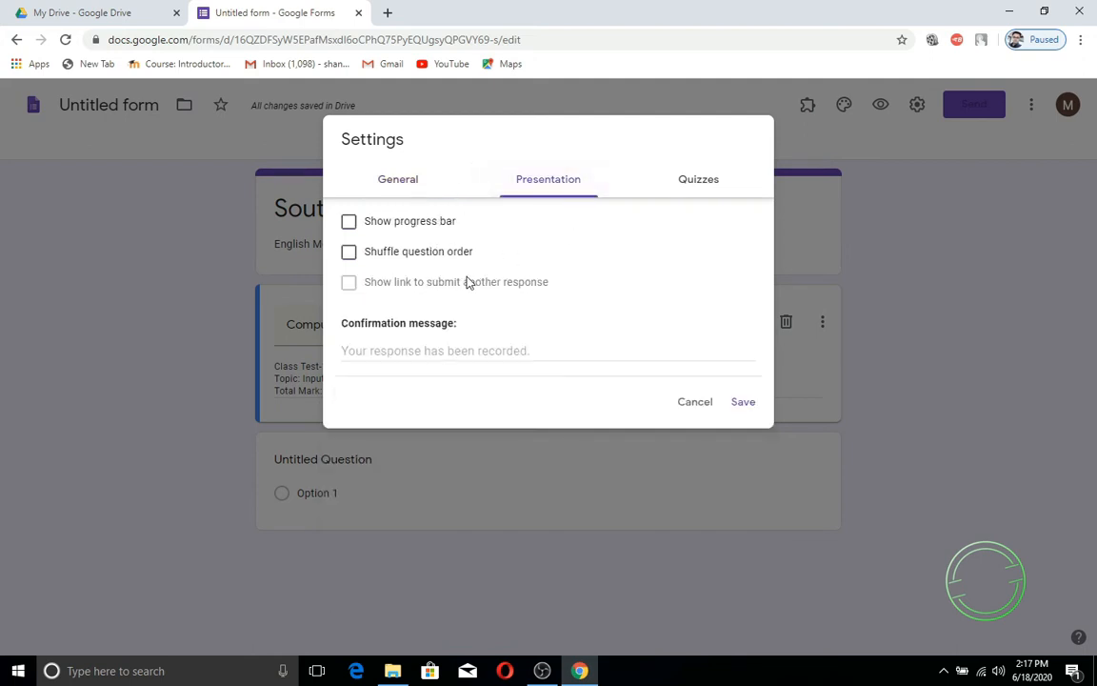
left_click(698, 186)
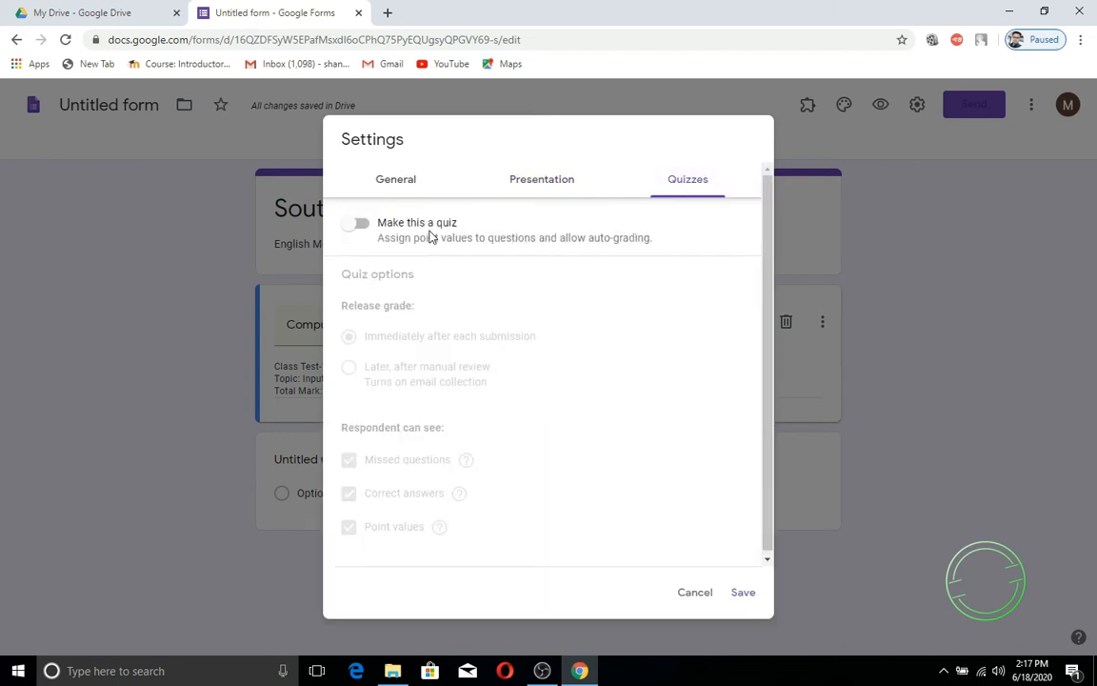
Step: Make the form a quiz that releases grades immediately after each submission, and save
left_click(362, 227)
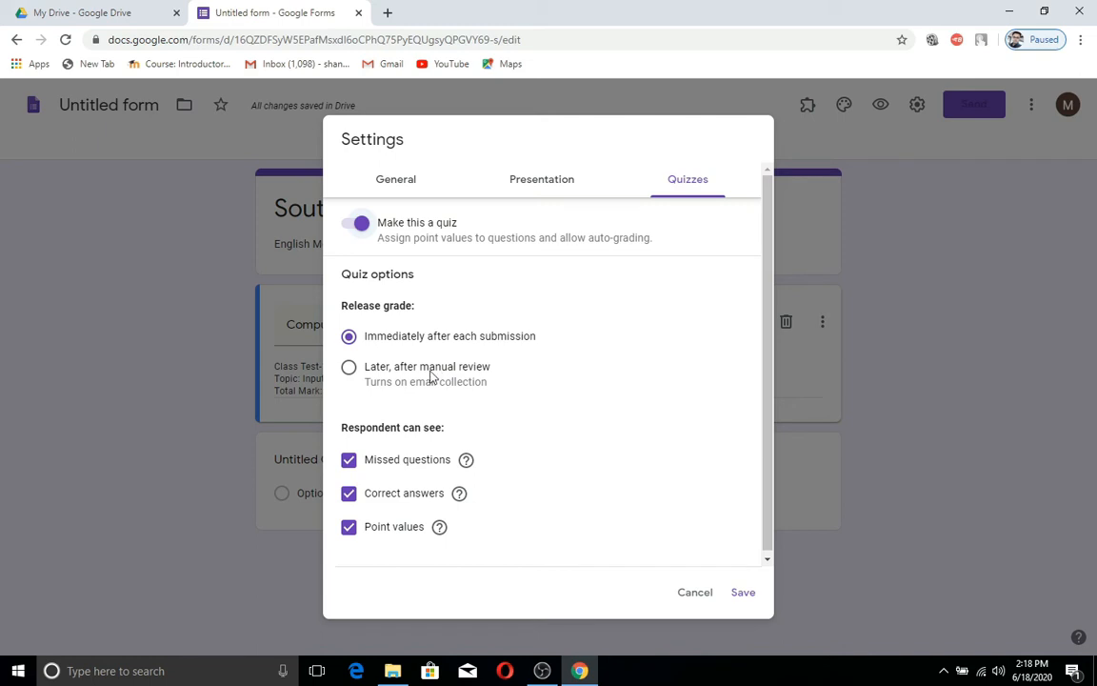
left_click(349, 368)
left_click(350, 340)
left_click(740, 595)
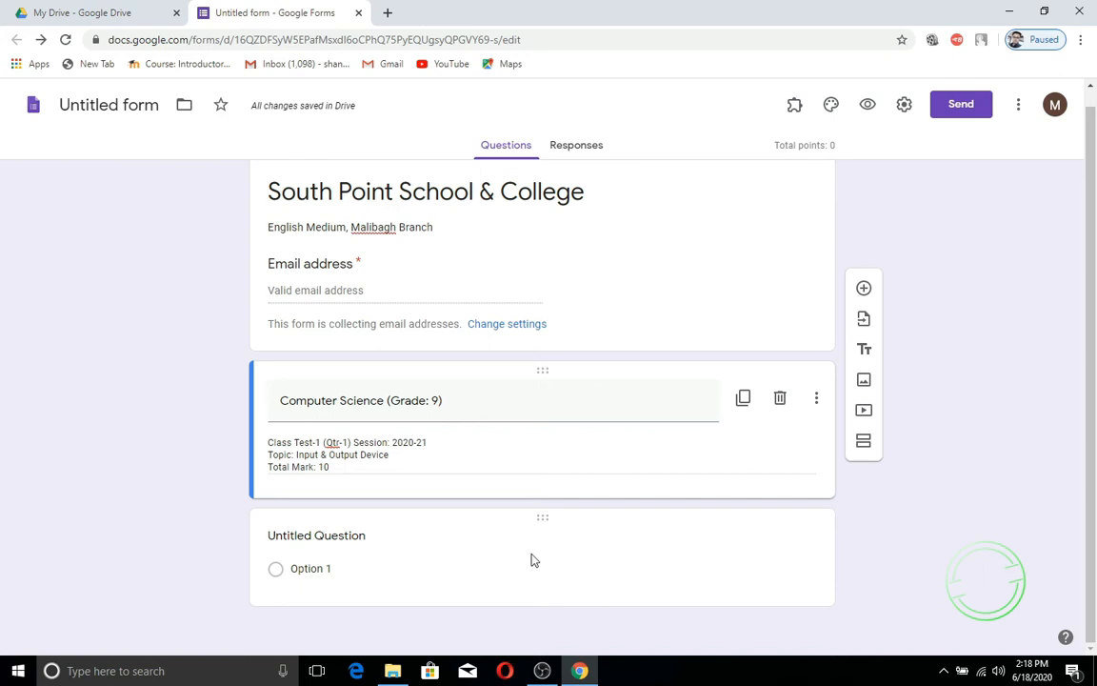
Step: Add a block '1. Tick the options True/ False for the following Questions.' described '1 x 5 =5'
left_click(865, 351)
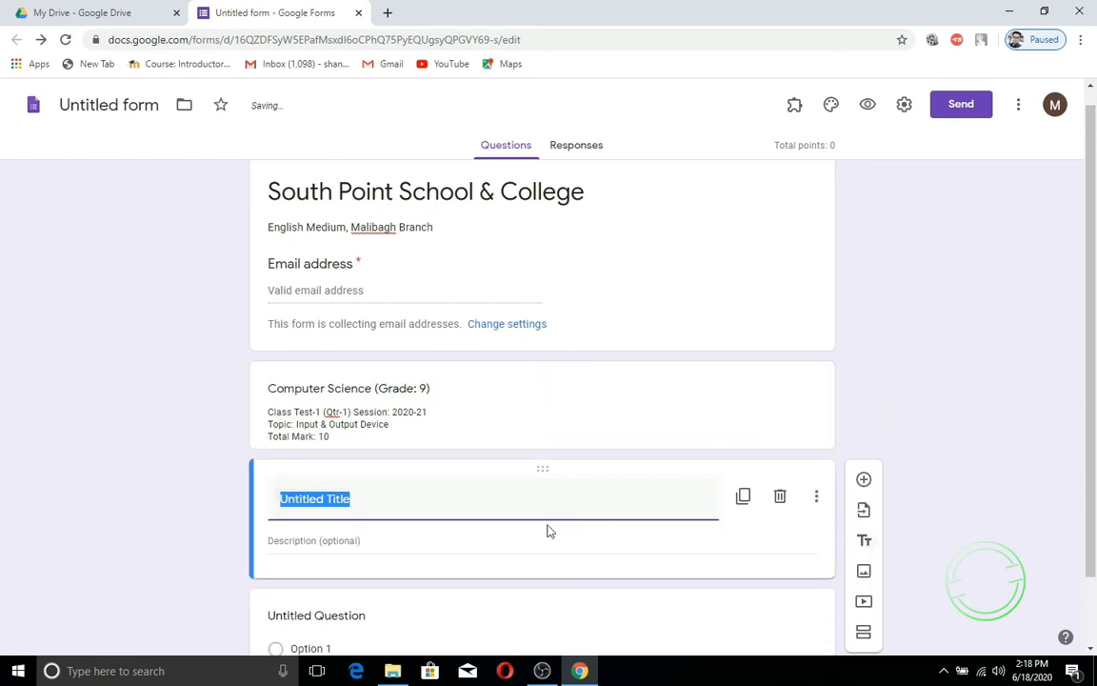
type("1.")
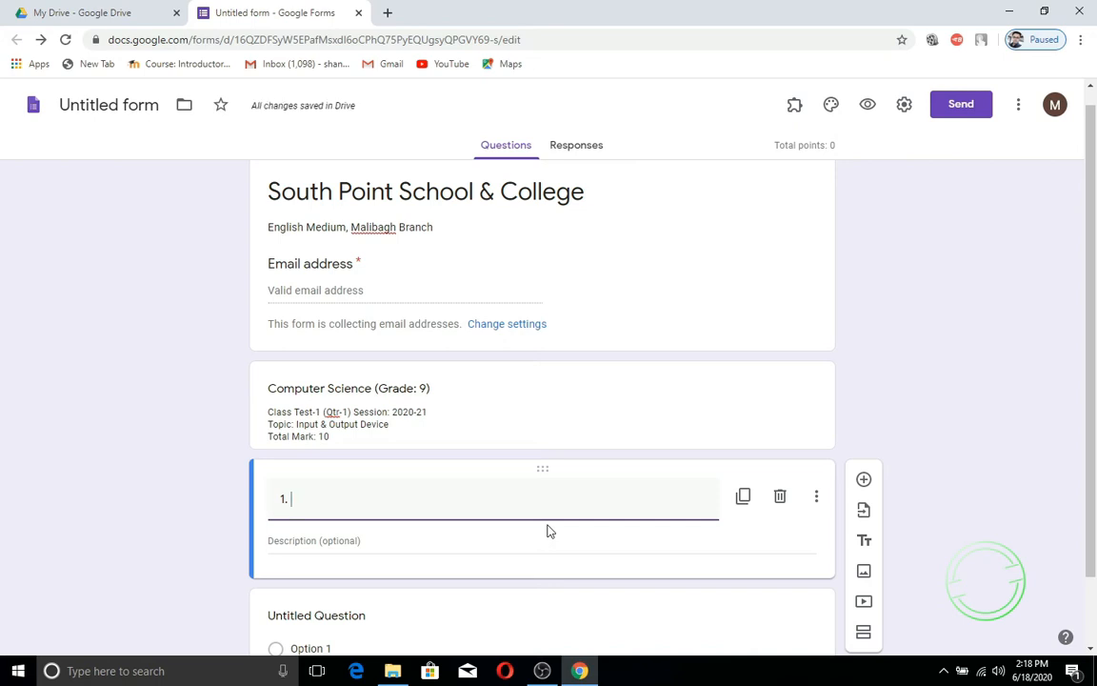
type("Tick")
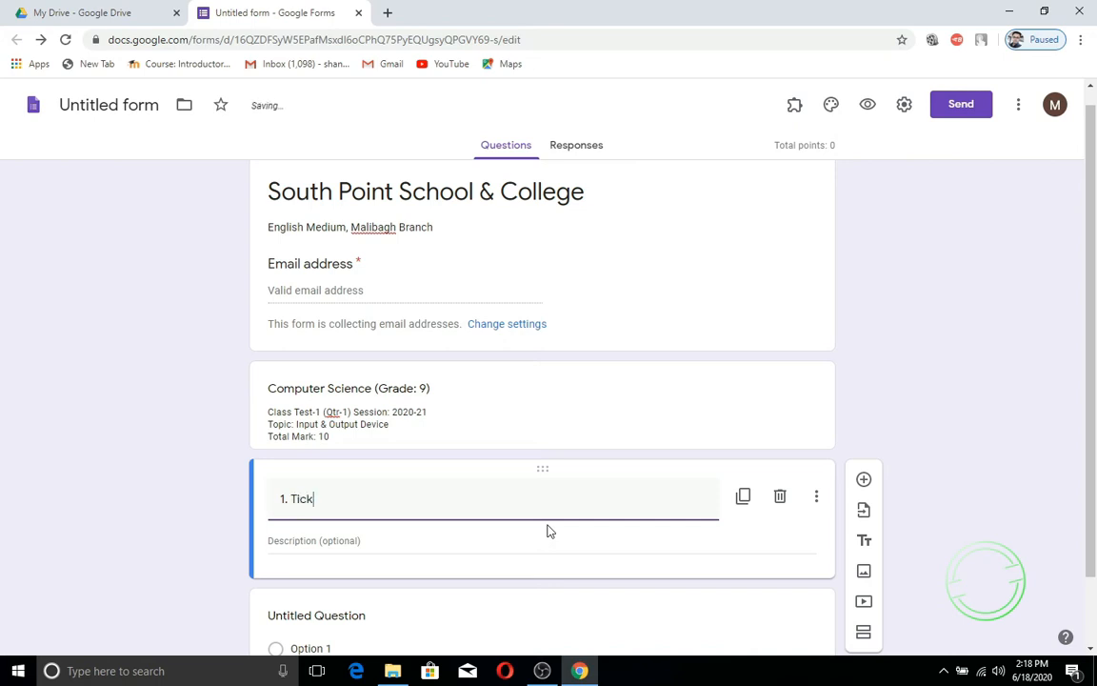
type(" the")
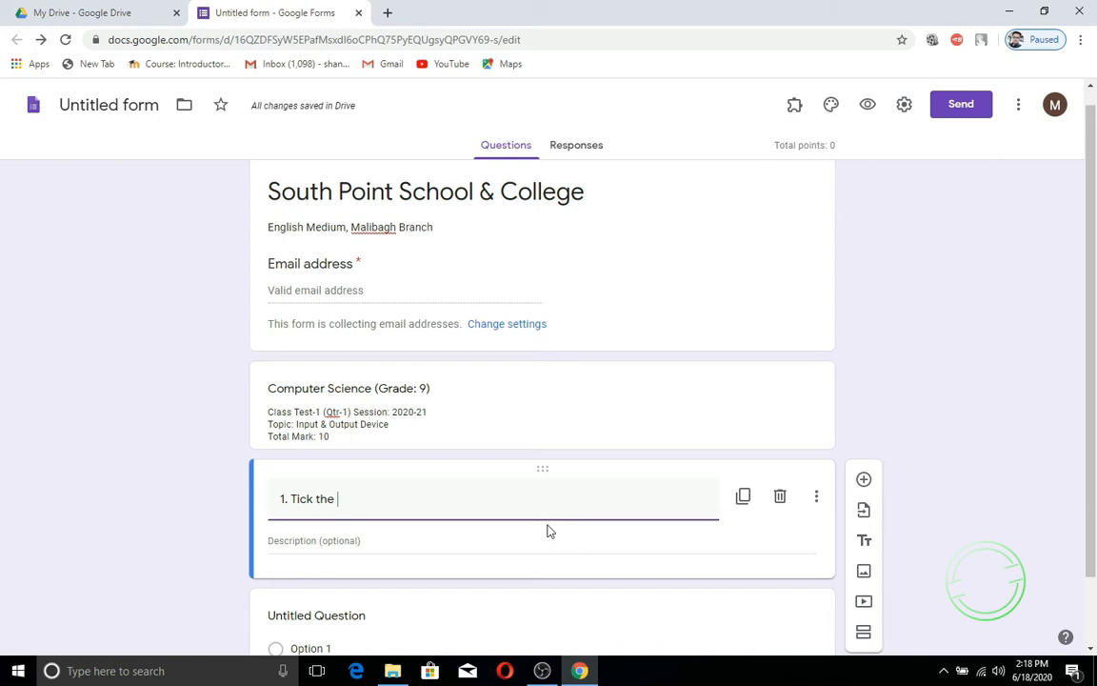
type("options")
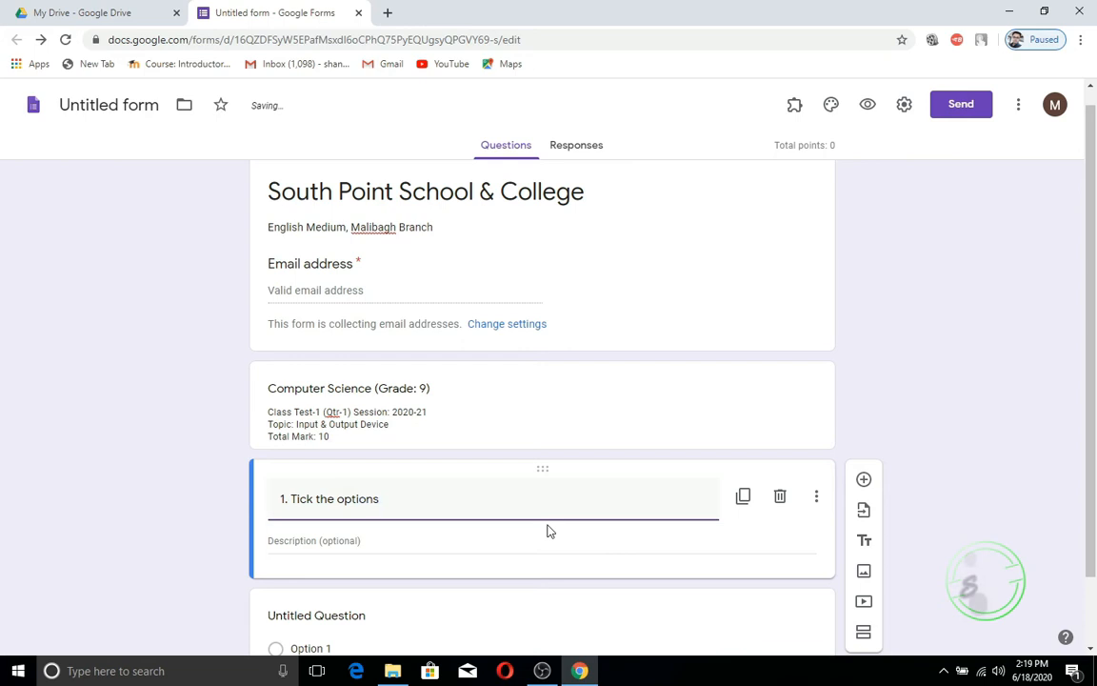
type(" T")
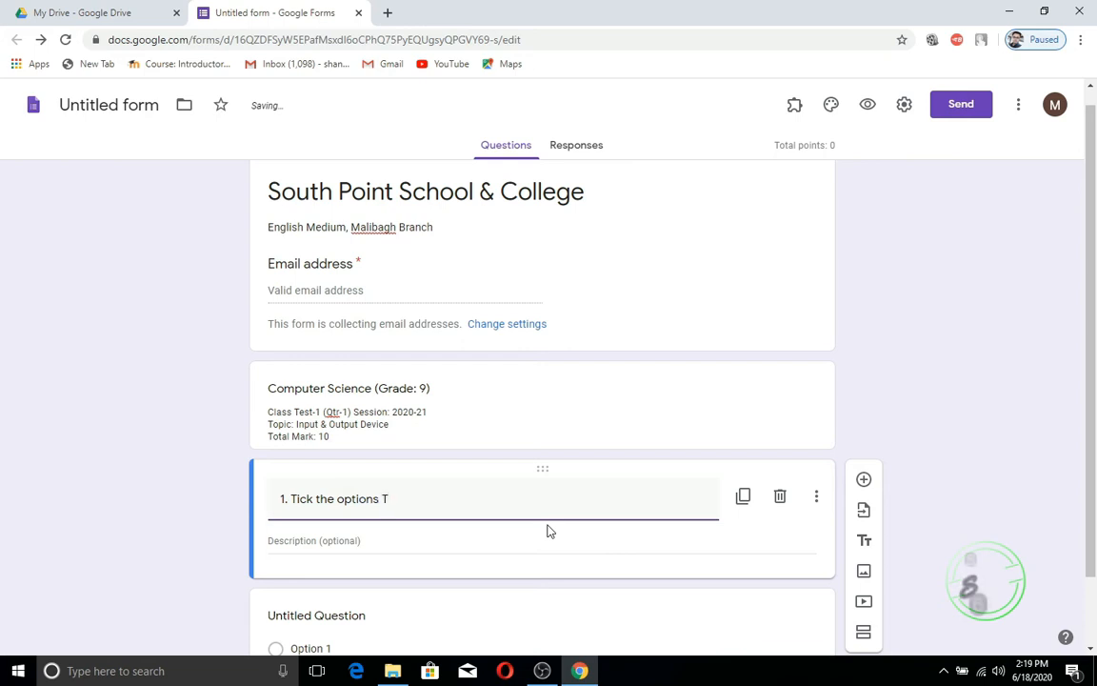
type("rue")
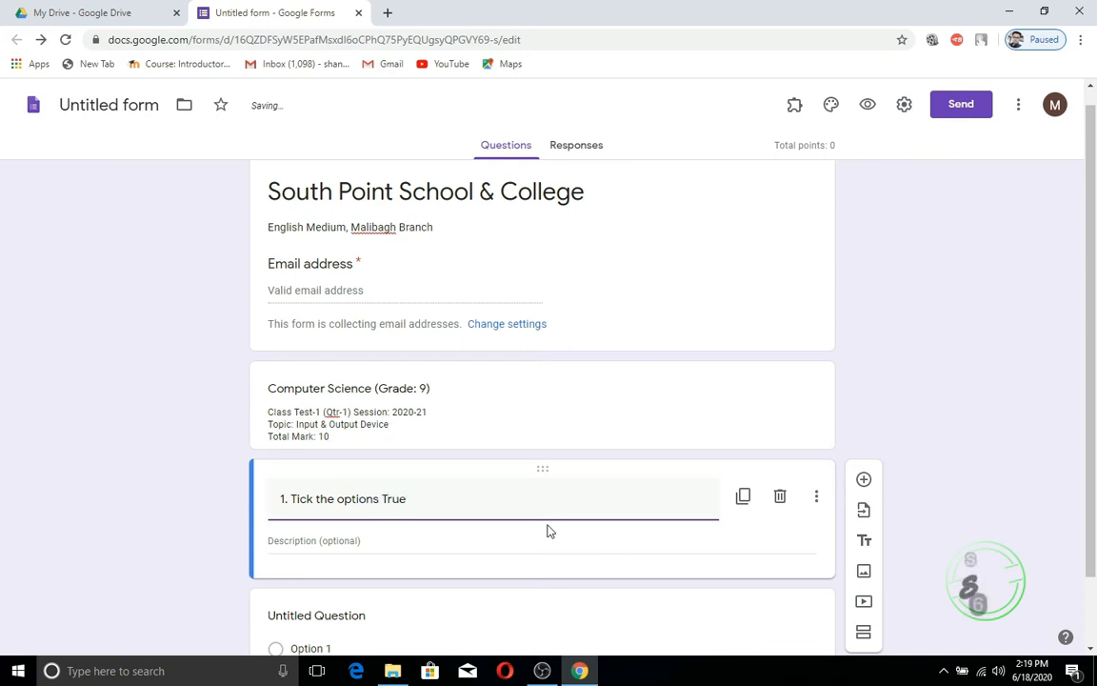
type("/ Fa")
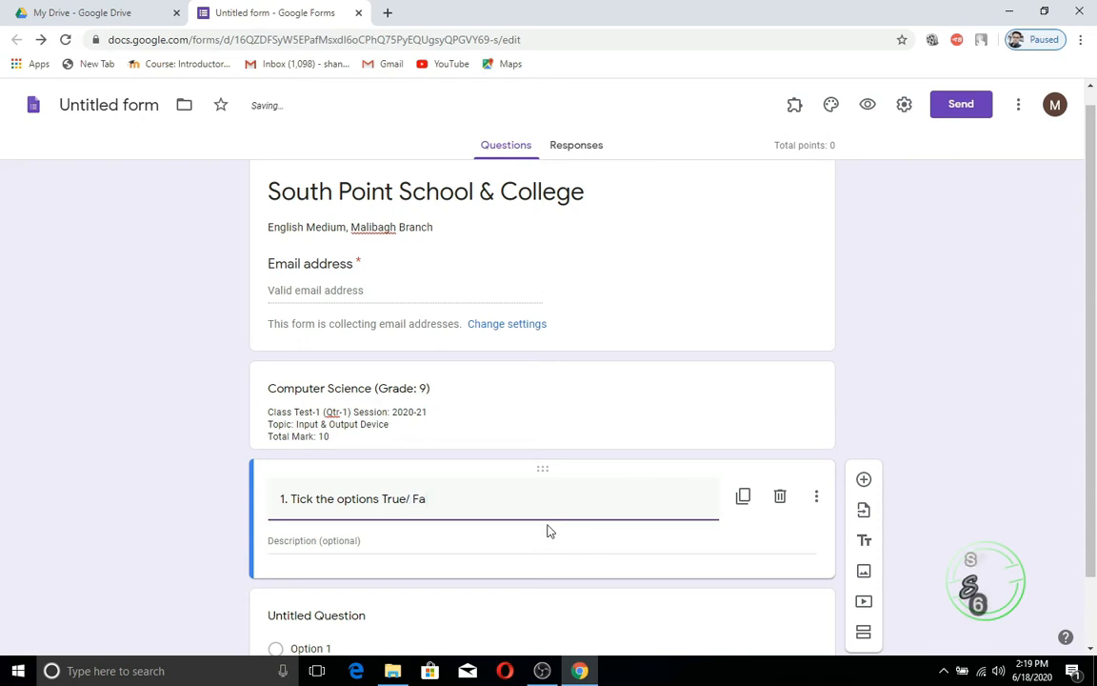
type("lse ")
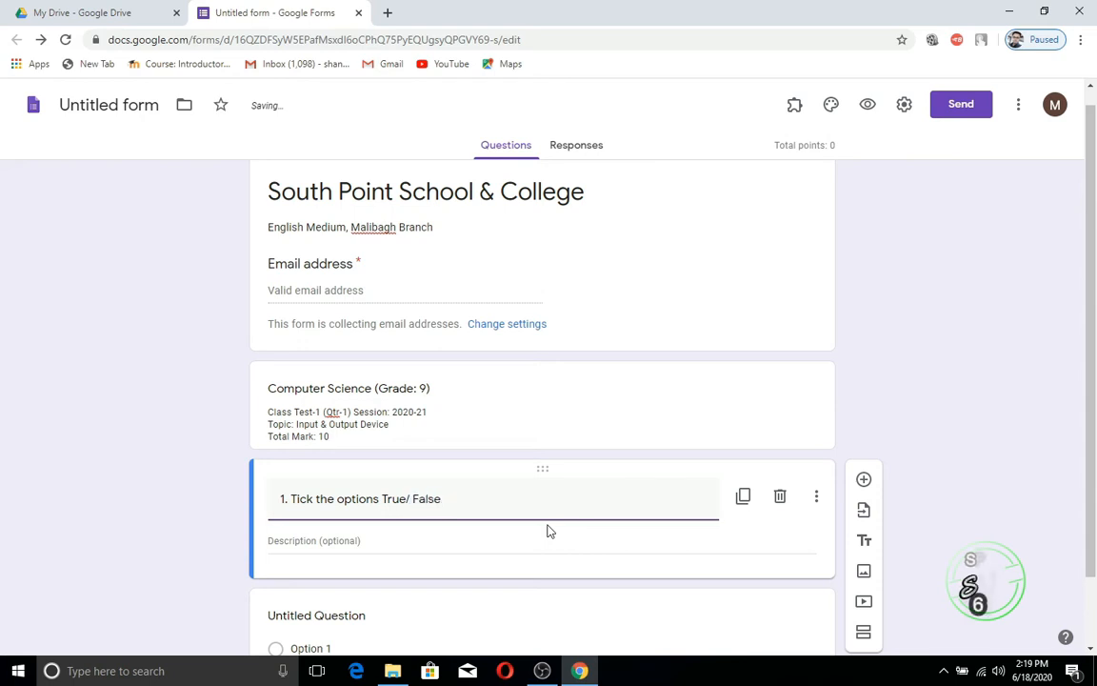
type("f")
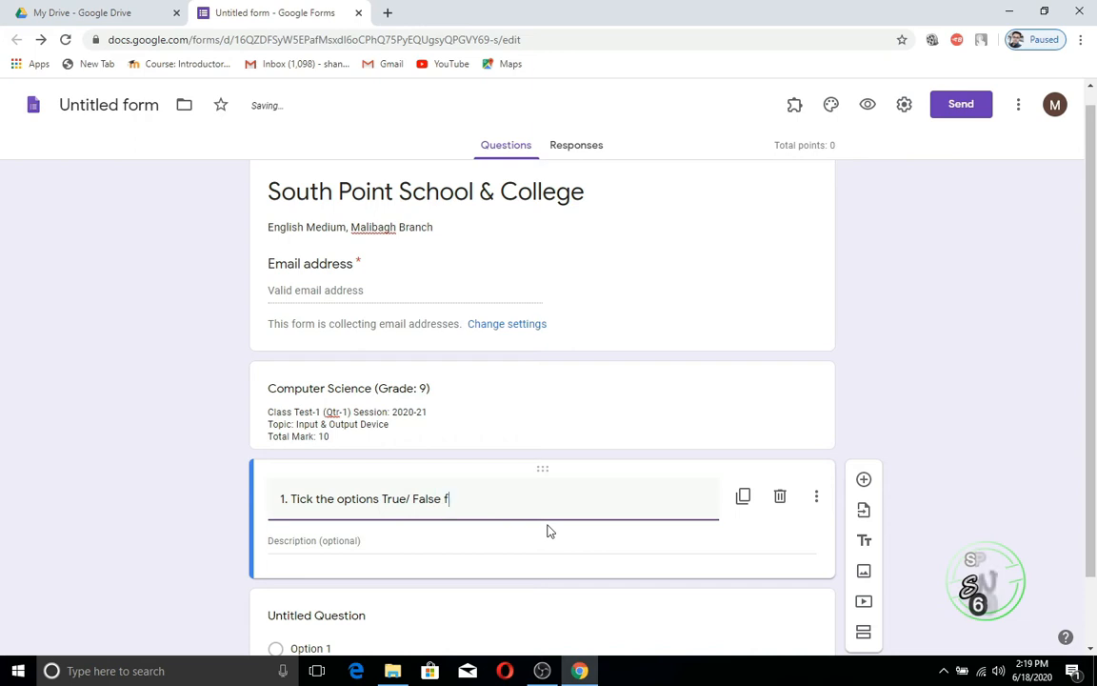
type("or the ")
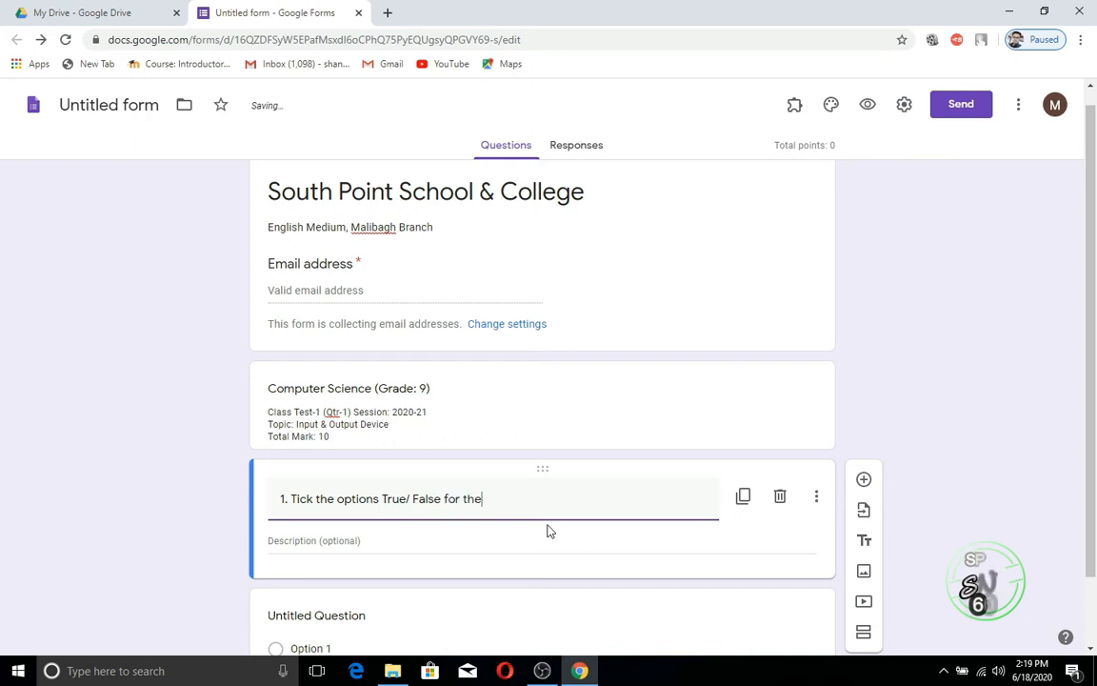
type("fo")
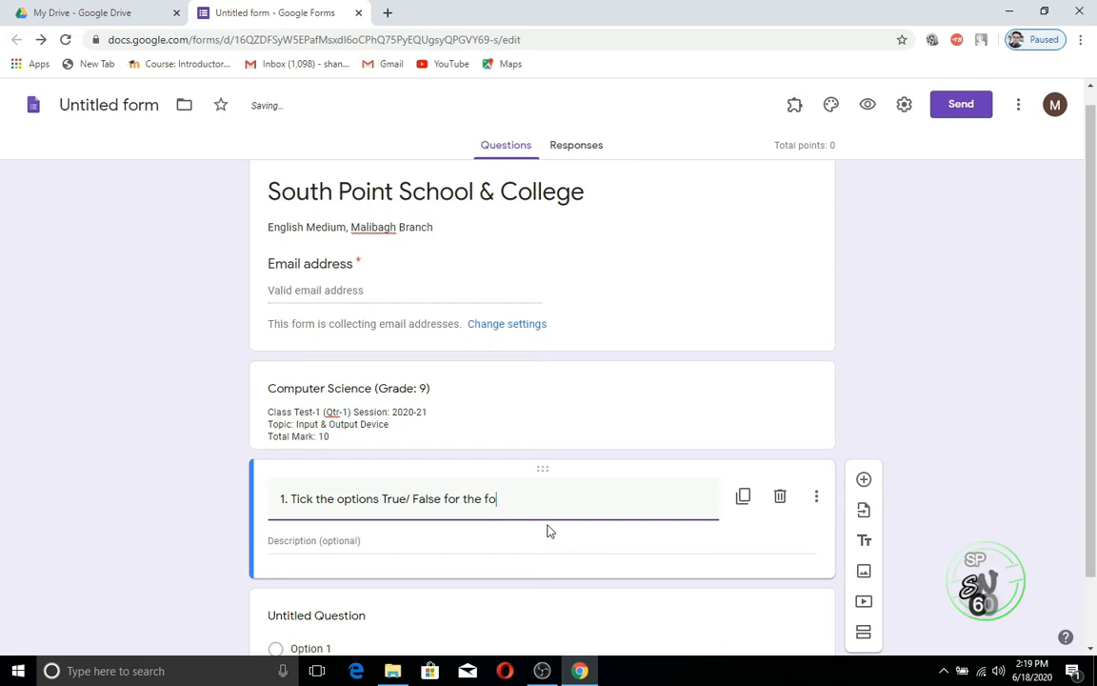
type("llowing ")
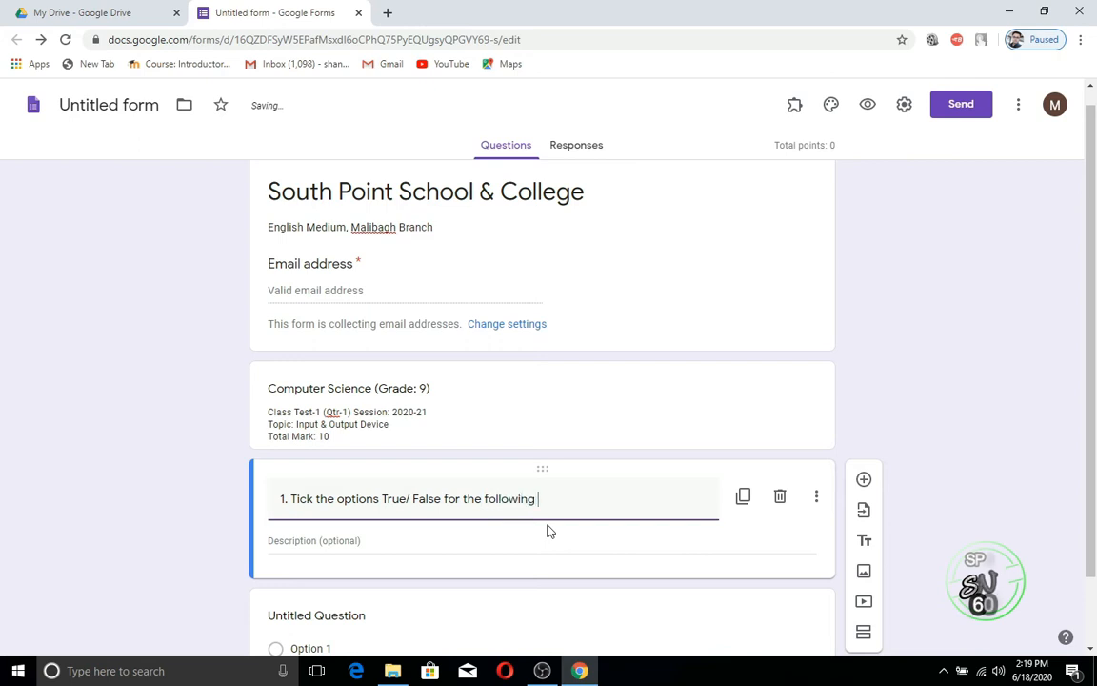
type("Qu")
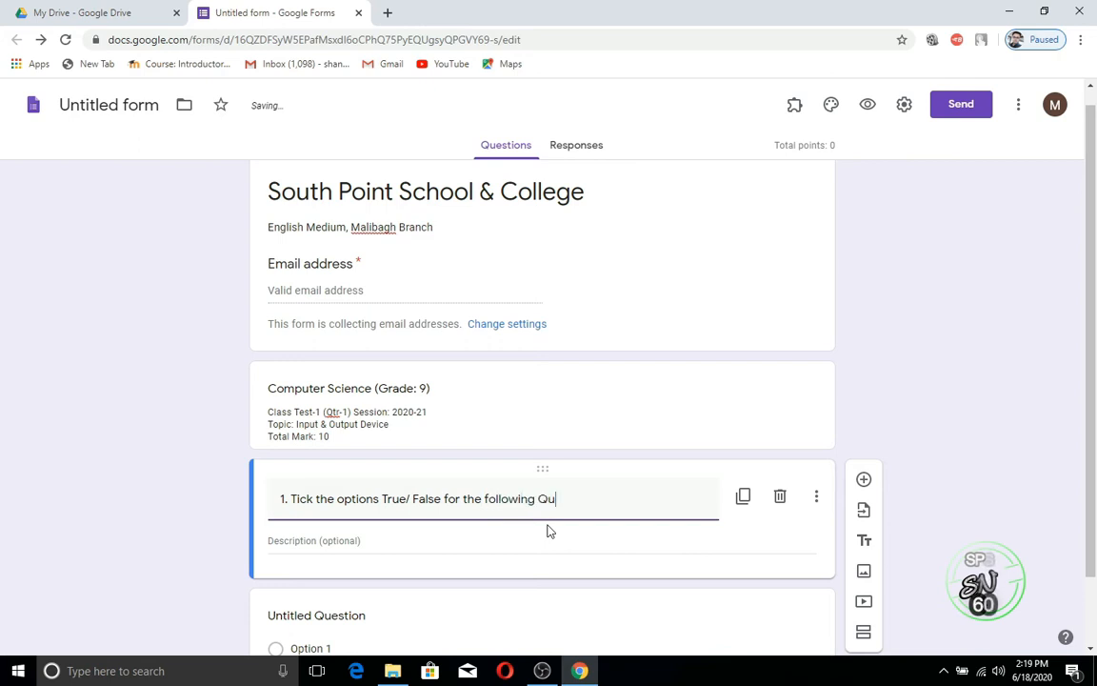
type("estion")
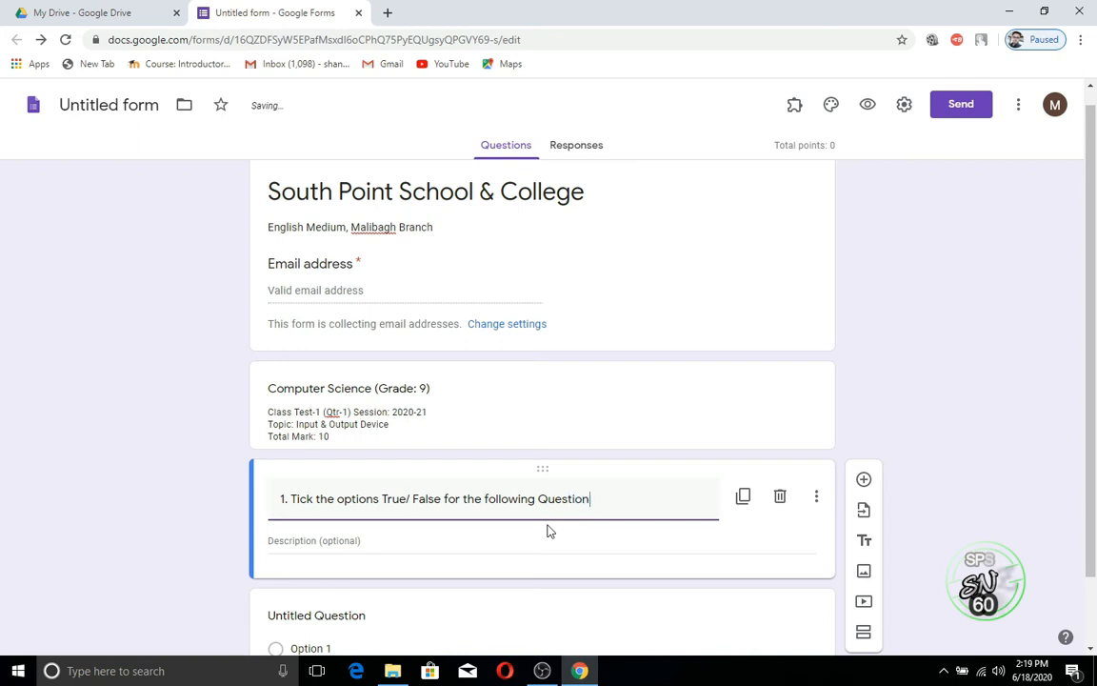
type("s.")
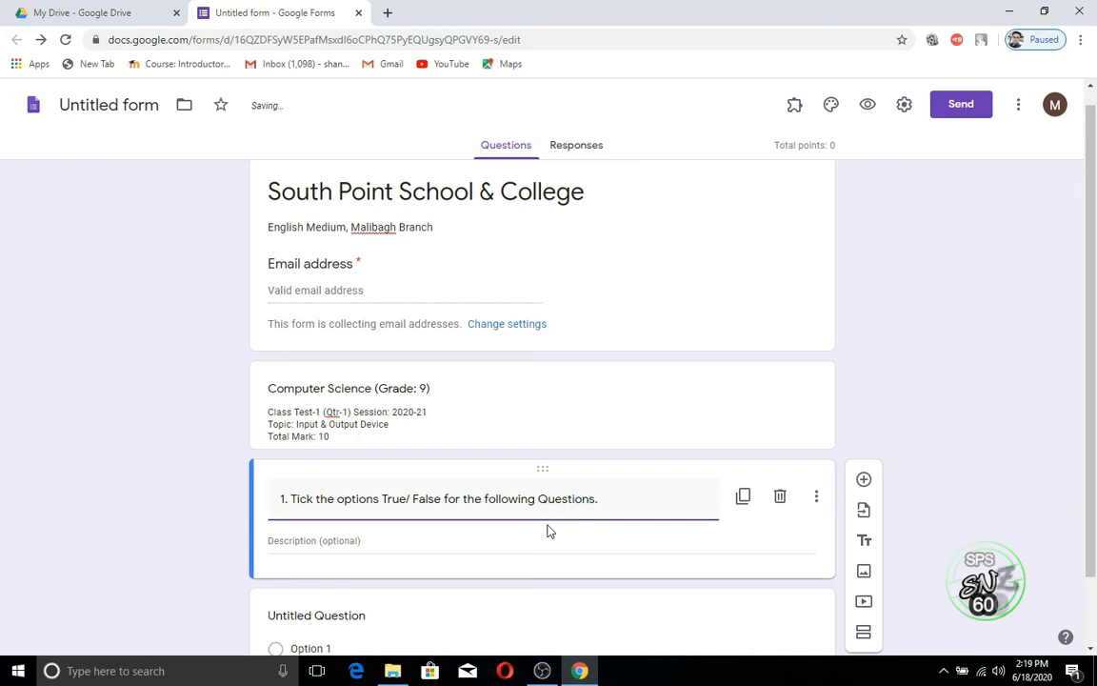
left_click(382, 543)
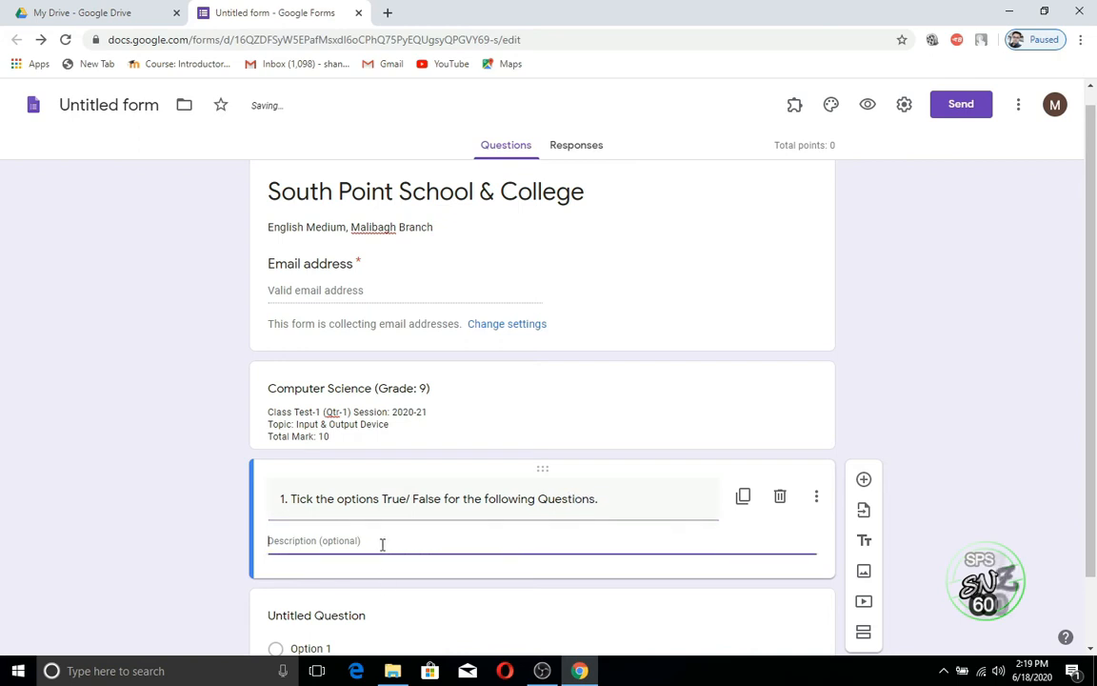
type("1")
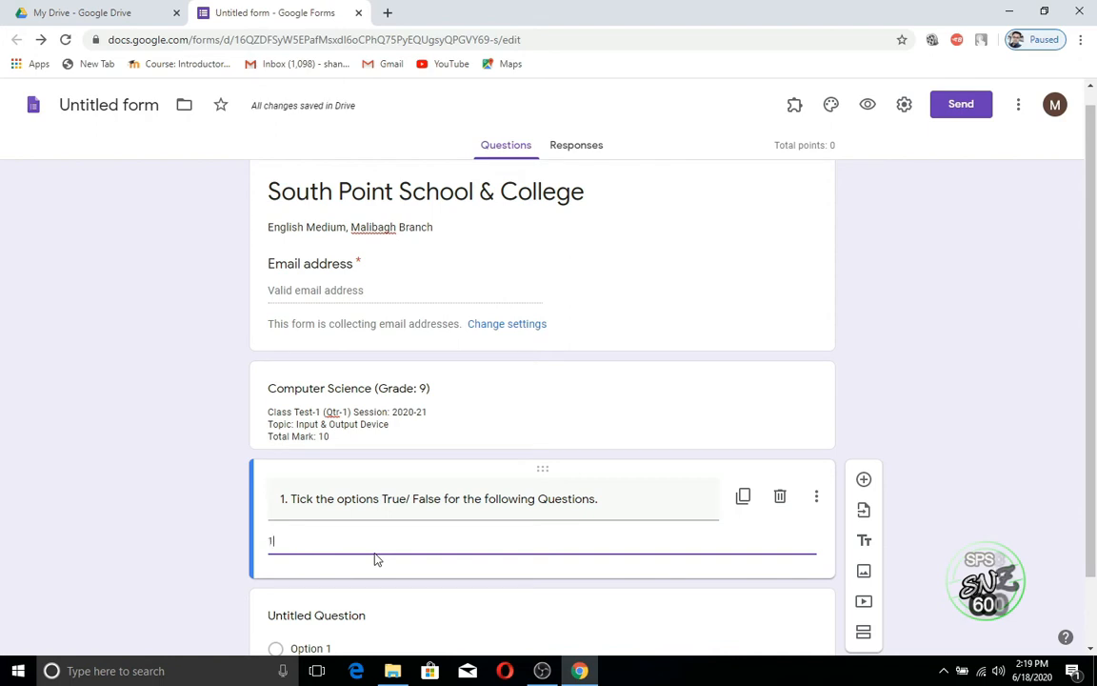
type(" x 5")
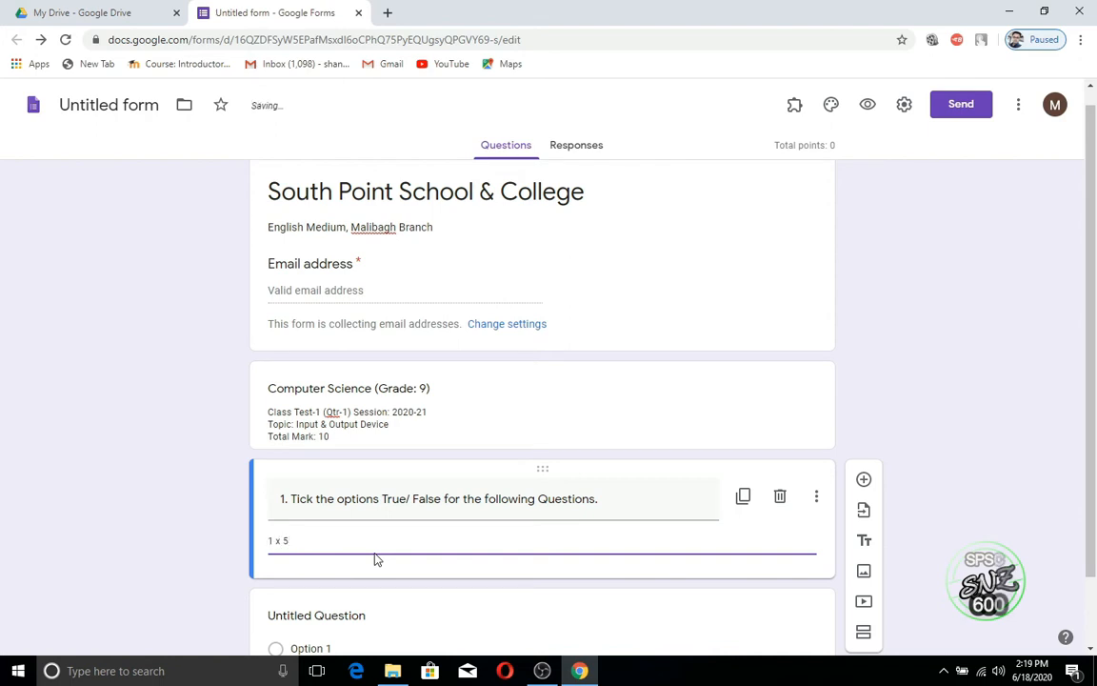
type(" =5")
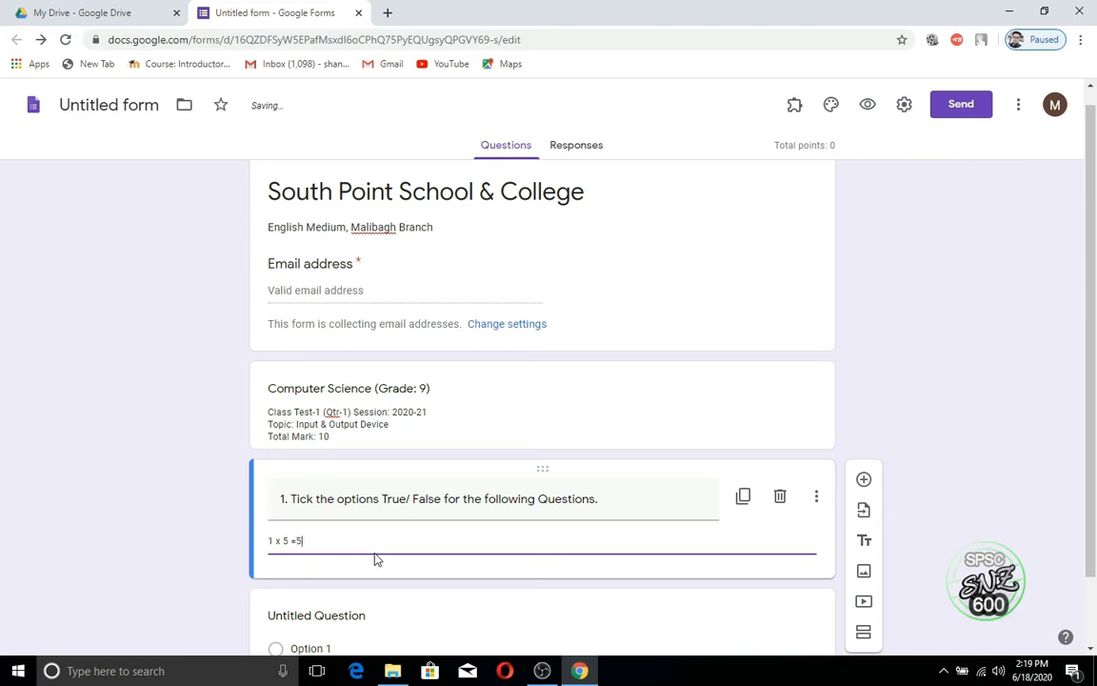
scroll(657, 524, "down", 1)
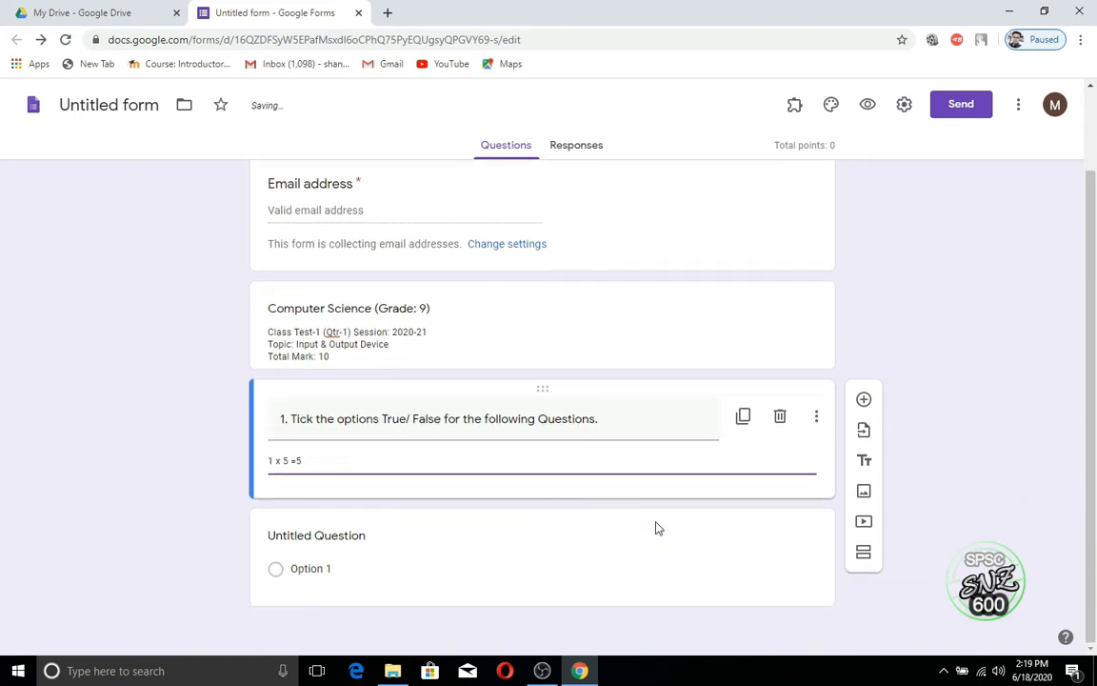
Step: Title the untitled question '(a) Keyboard is an output device-'
left_click(560, 551)
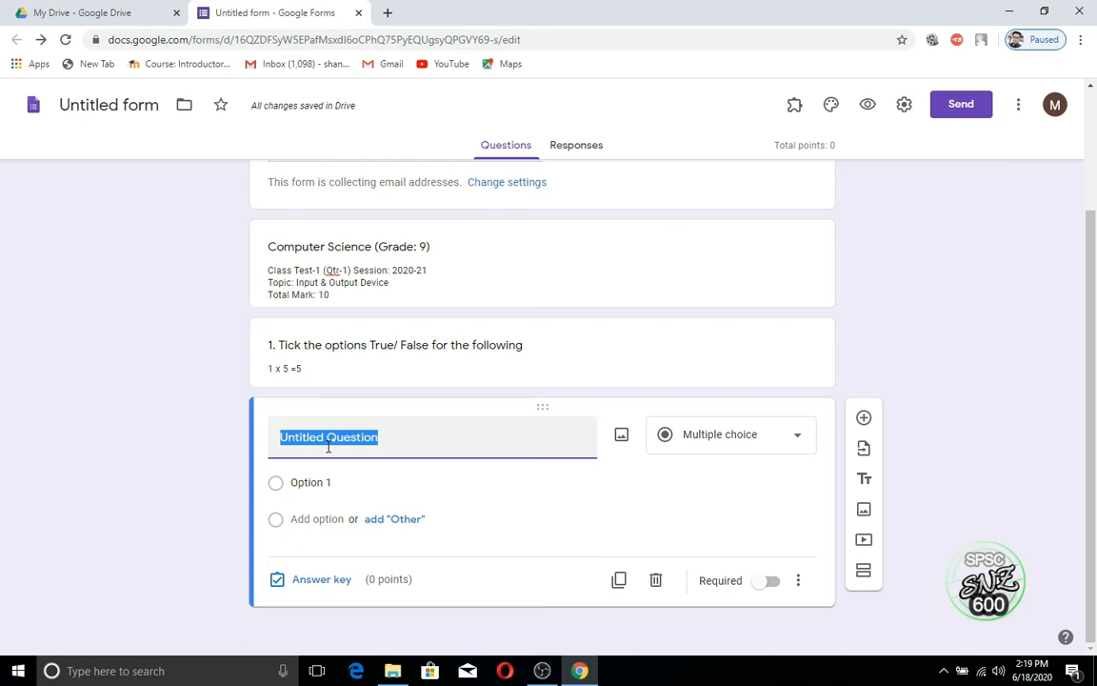
type("(a) ")
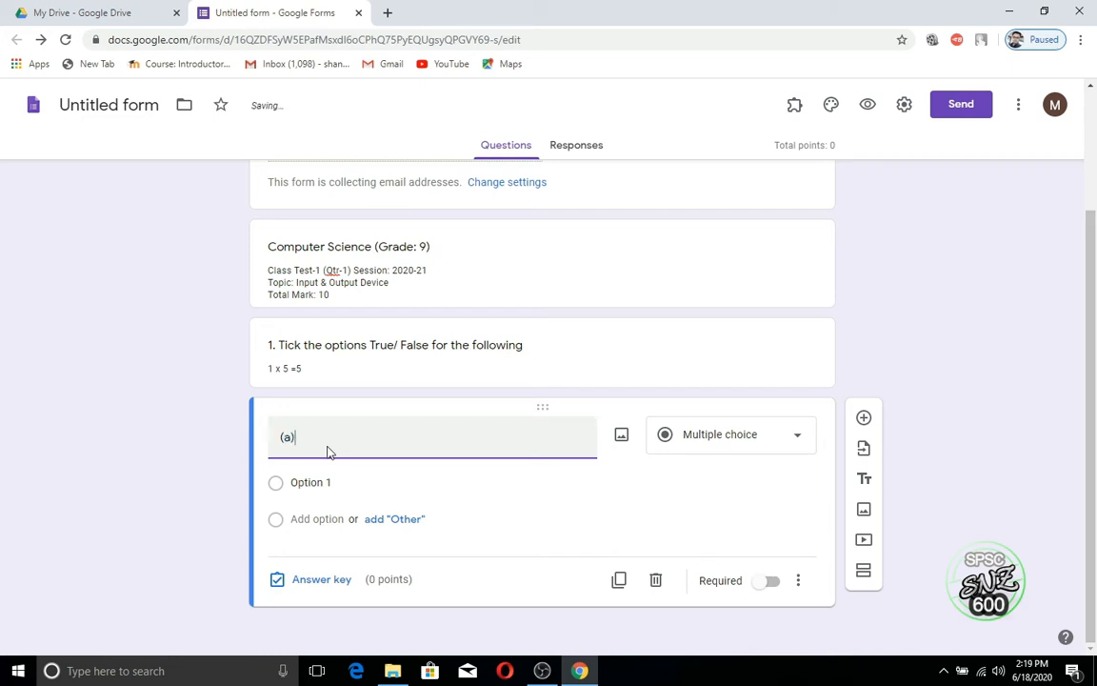
type("Key")
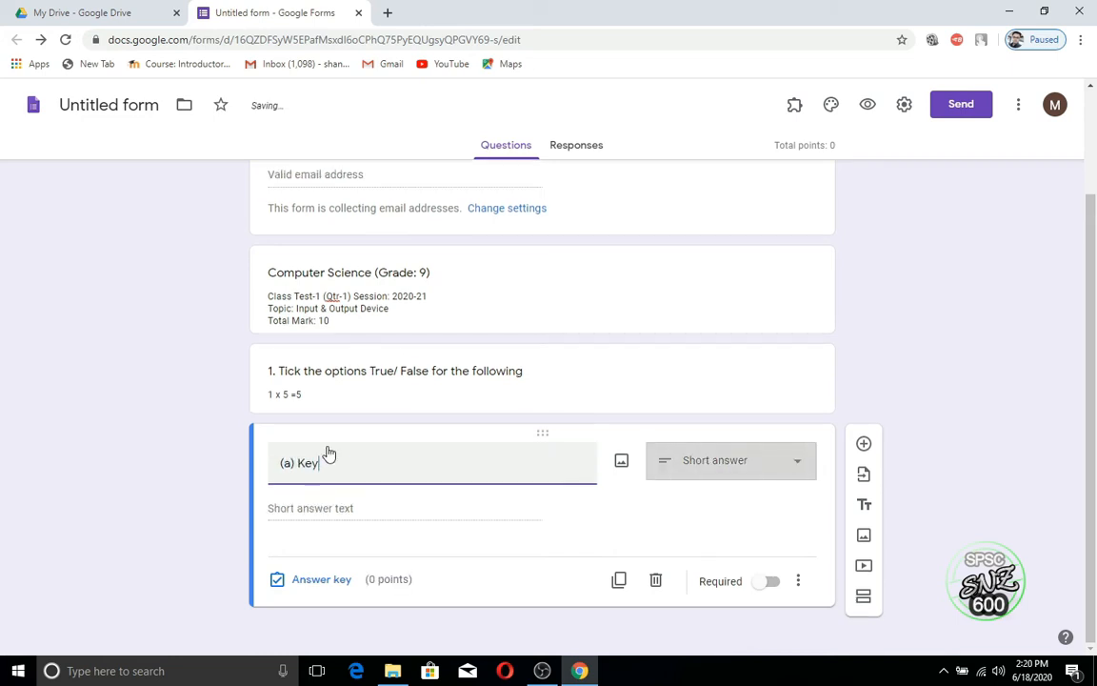
type("brd")
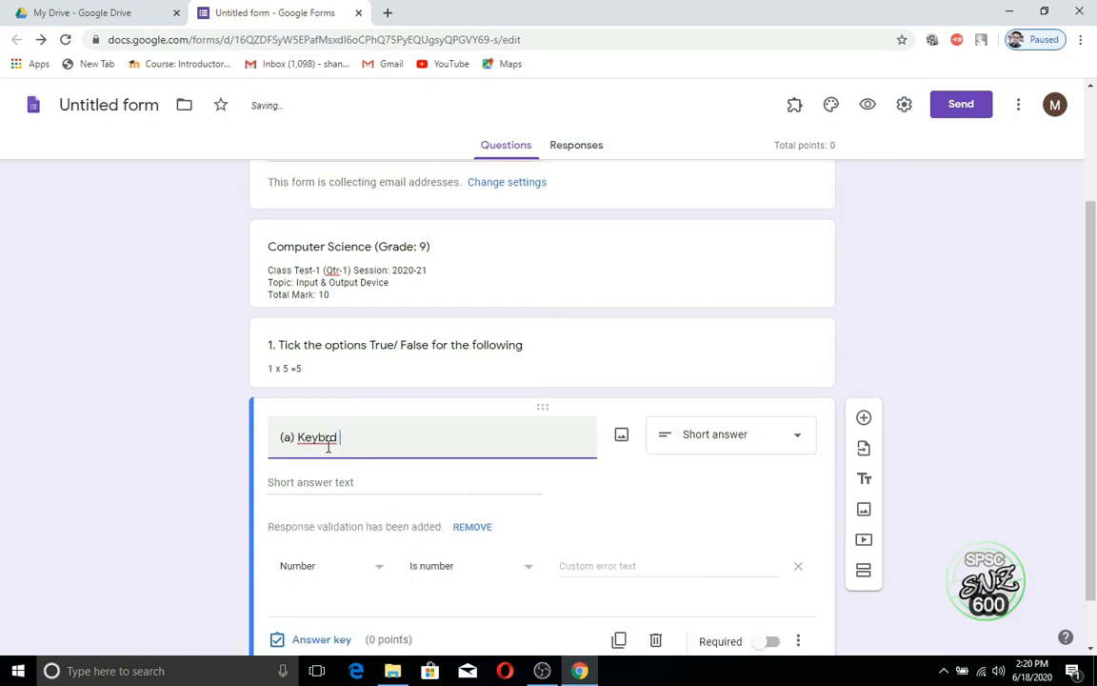
key("BackSpace")
key("BackSpace")
key("BackSpace")
type("oard")
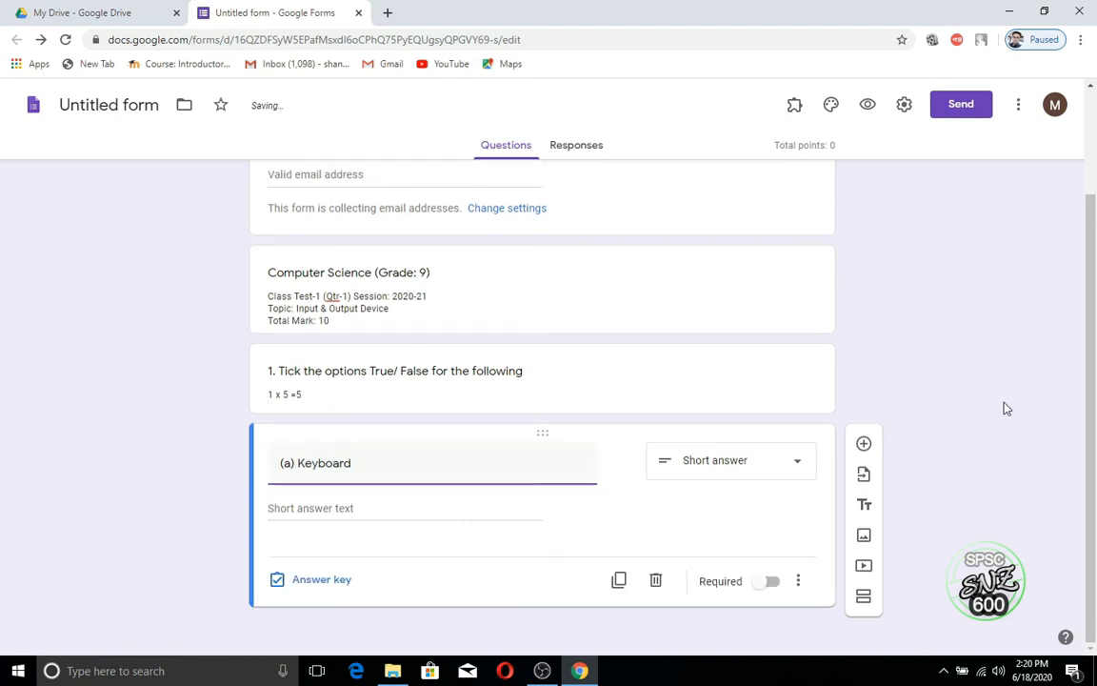
type(" is a ")
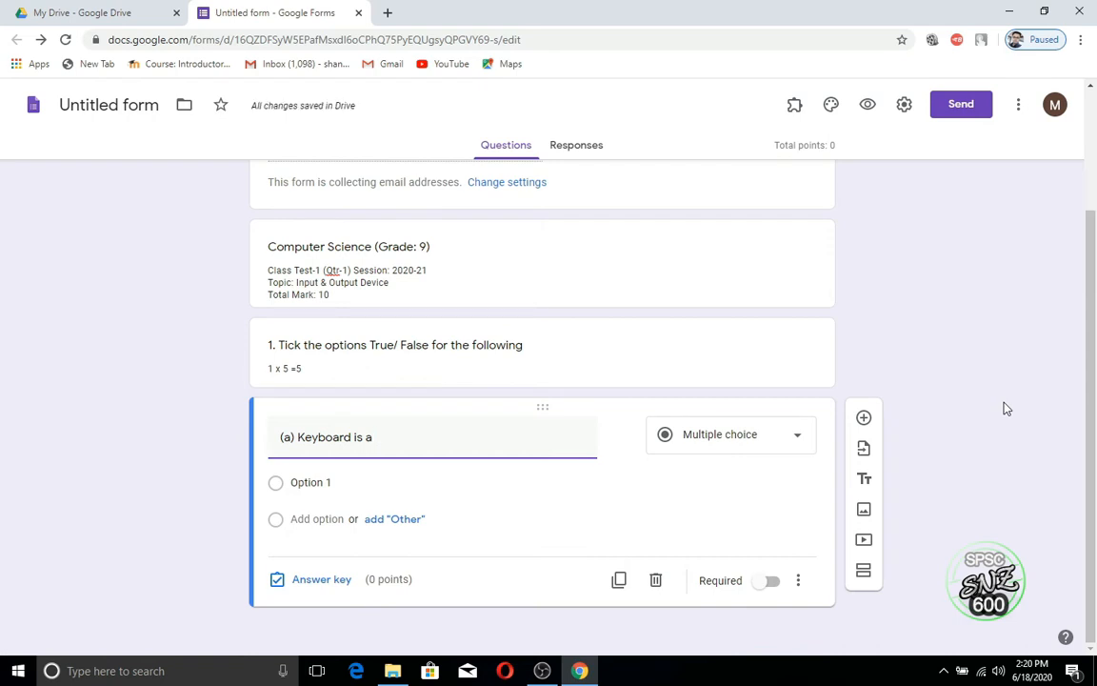
type("n ou")
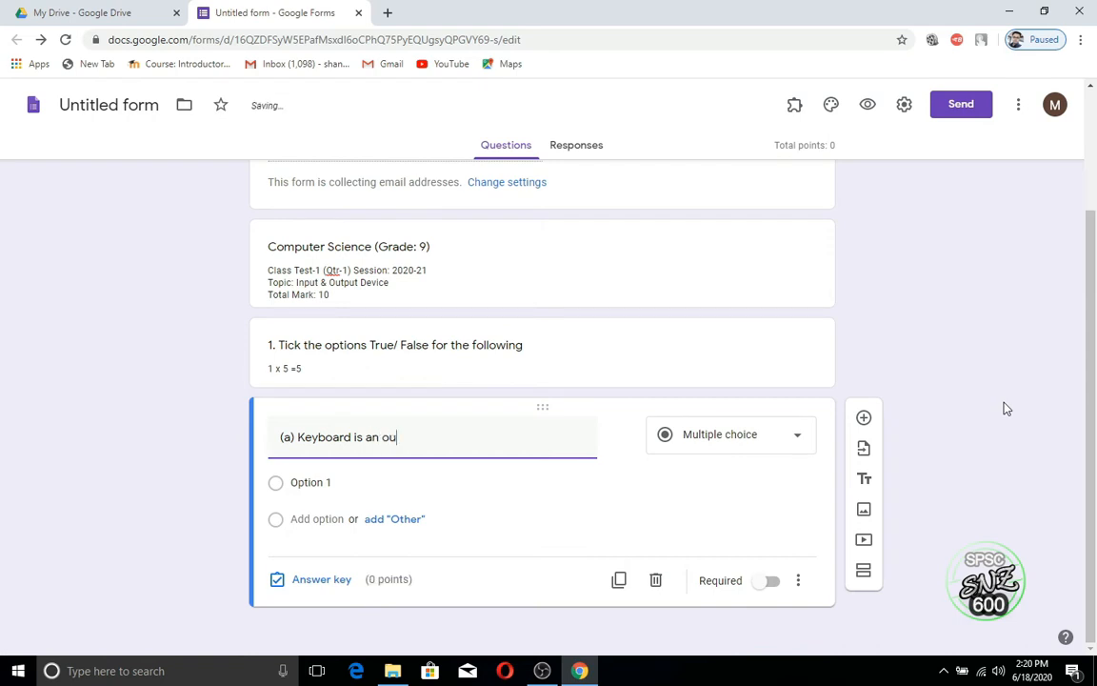
type("tput device")
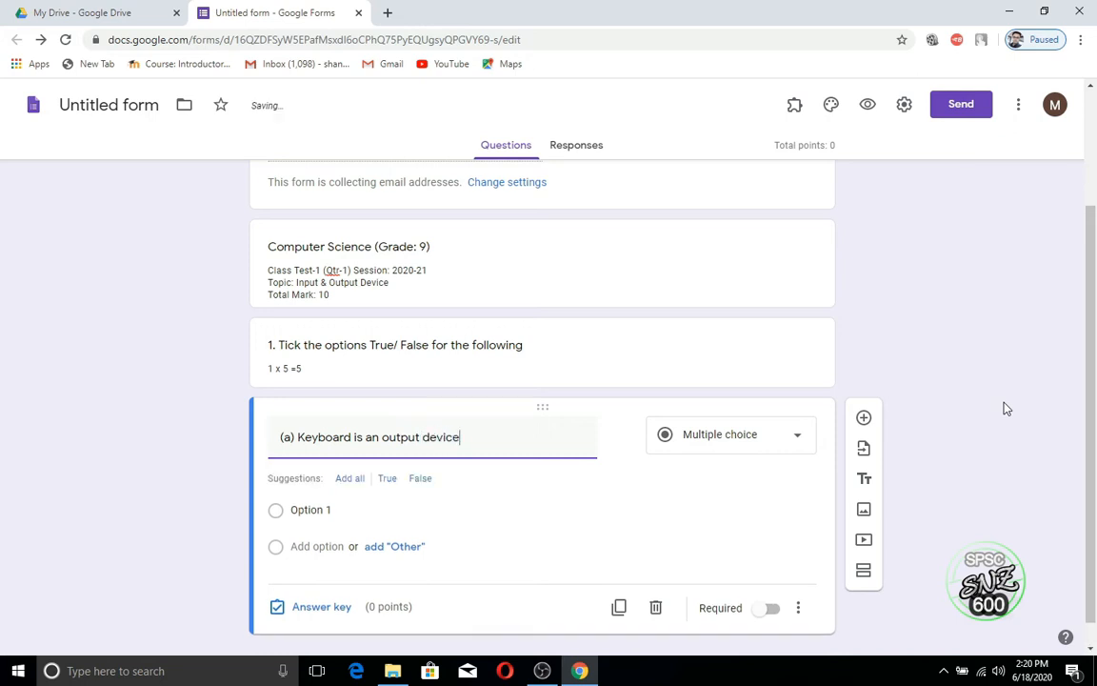
type("-")
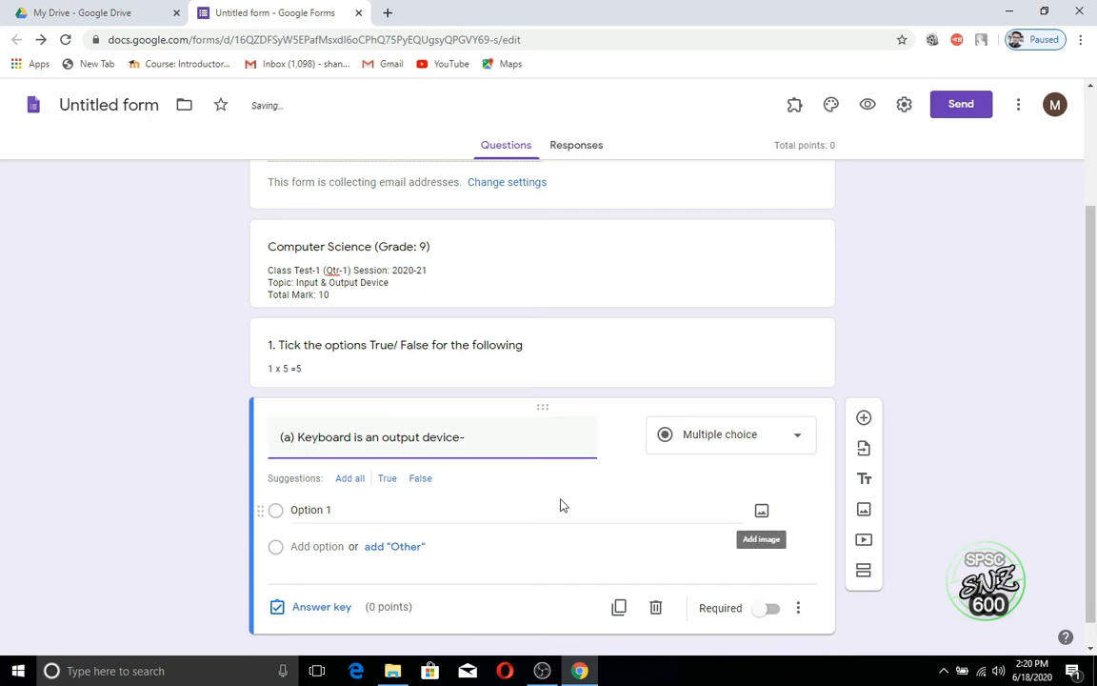
Step: Give the question two answer choices, True and False
scroll(556, 503, "down", 1)
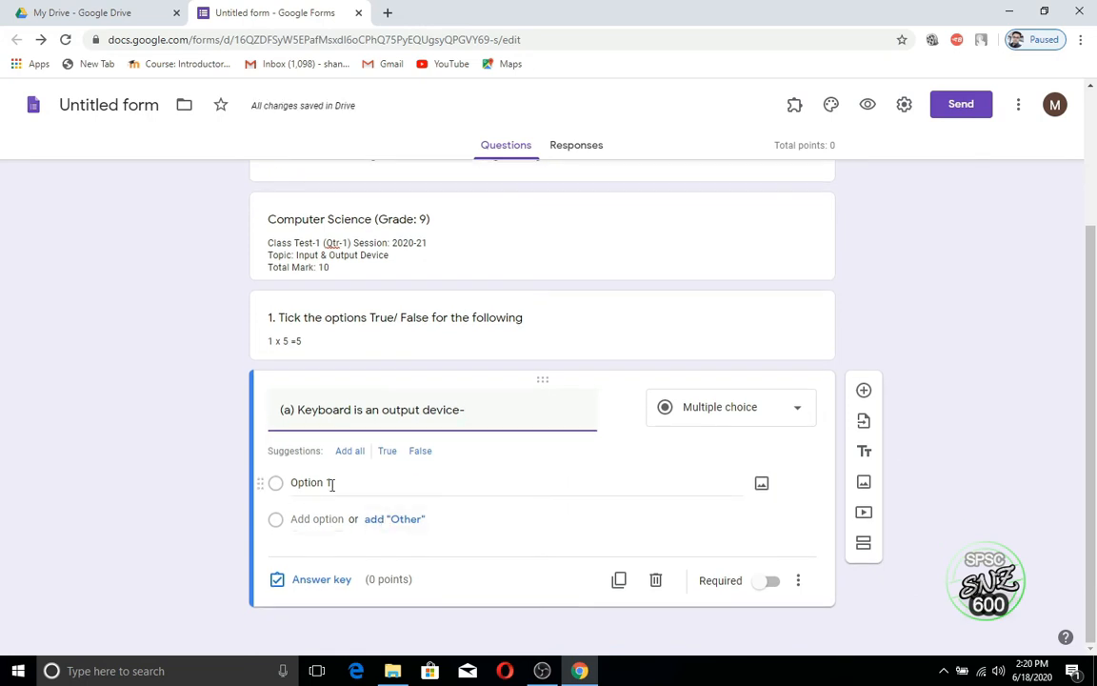
left_click(386, 526)
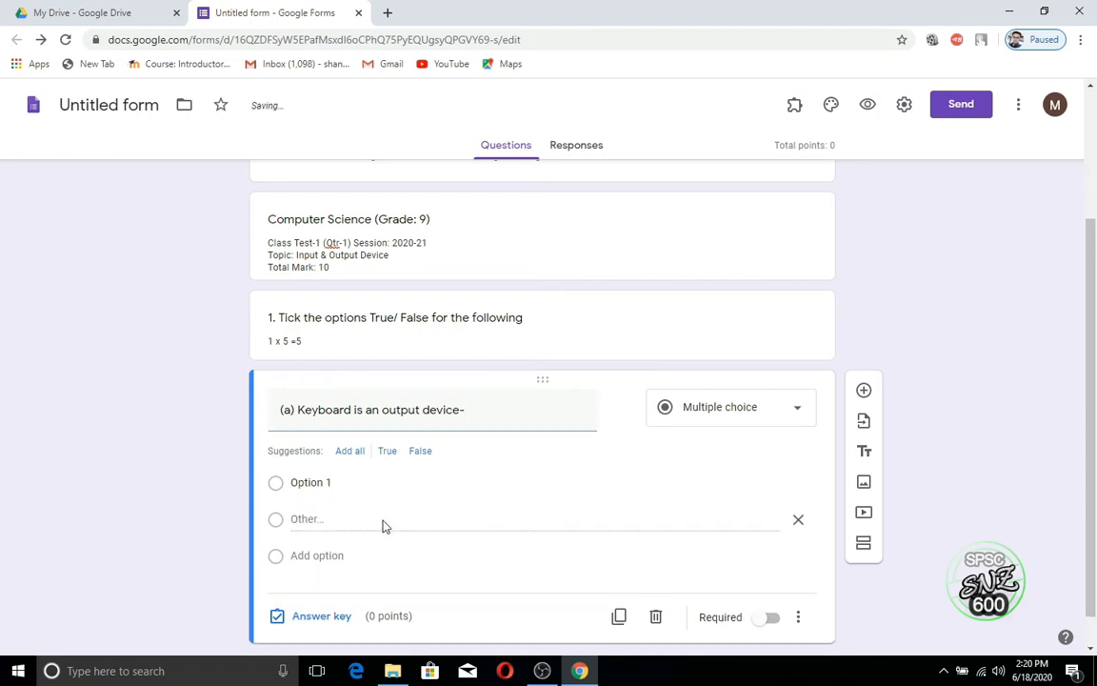
scroll(383, 525, "down", 1)
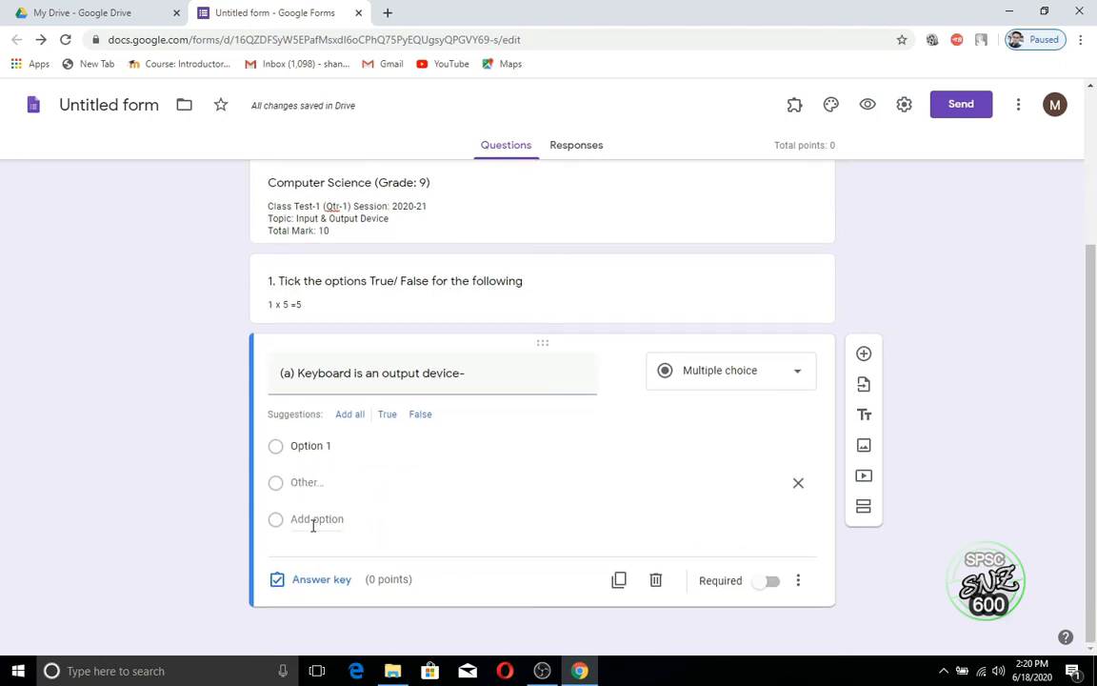
left_click(326, 521)
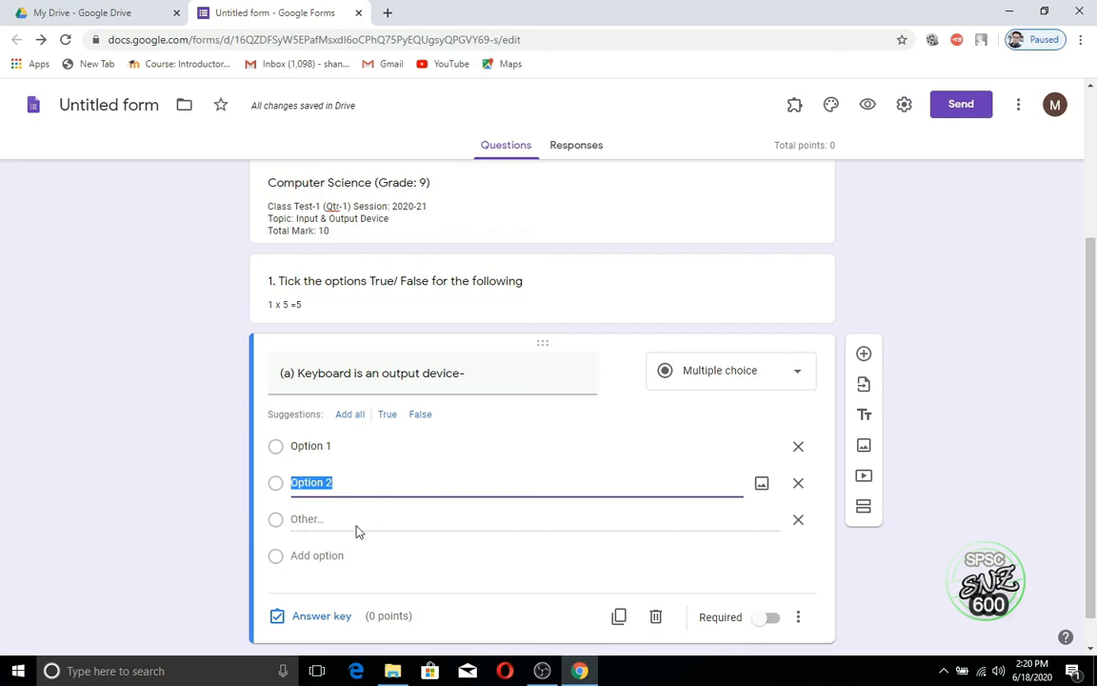
left_click(798, 523)
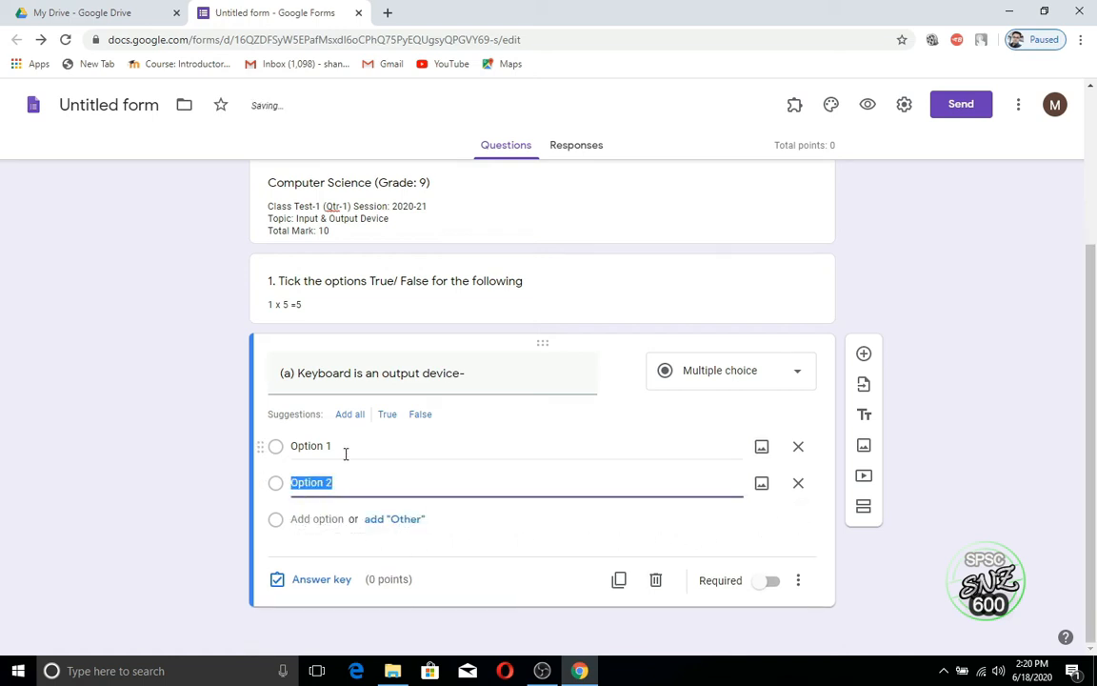
left_click(312, 452)
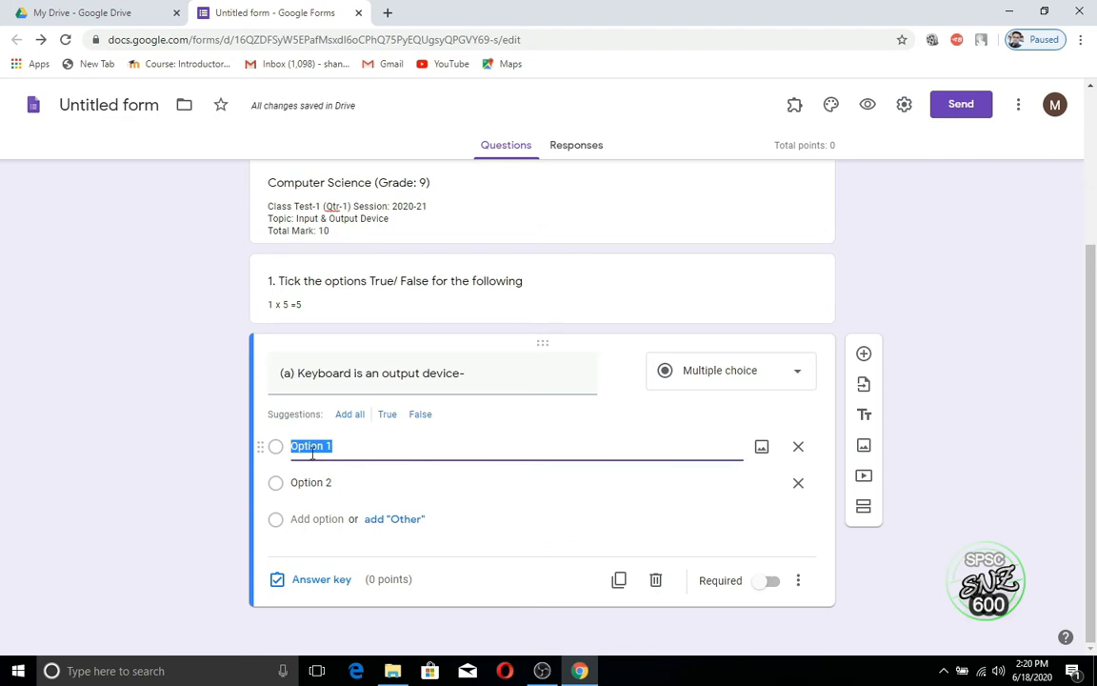
type("True")
left_click(333, 482)
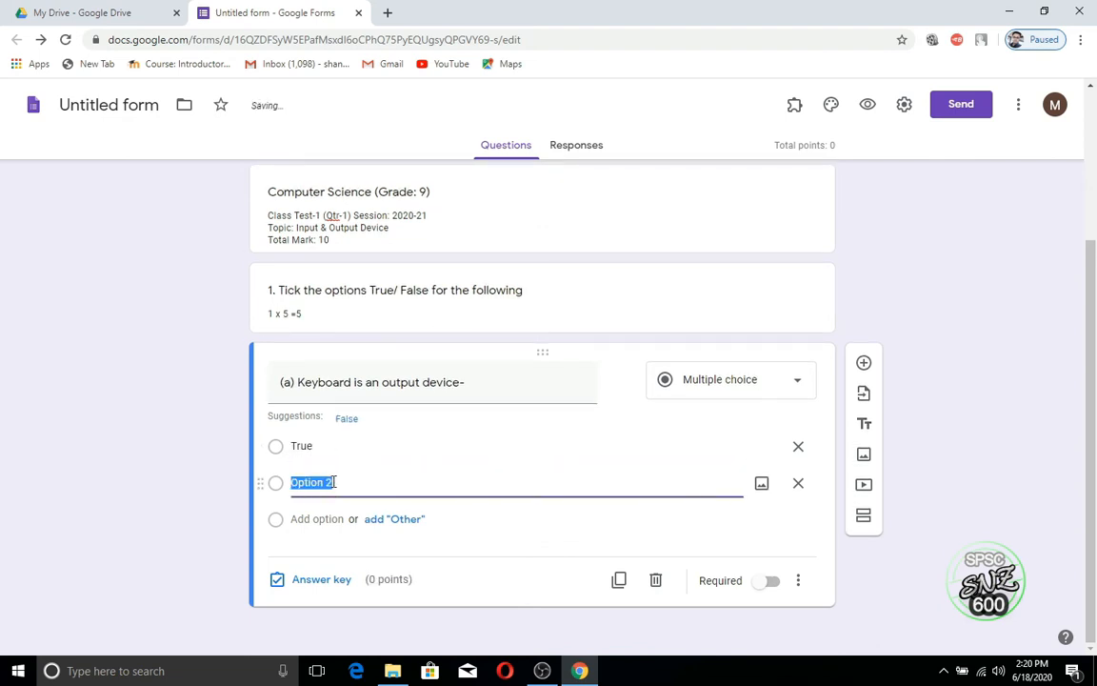
type("False")
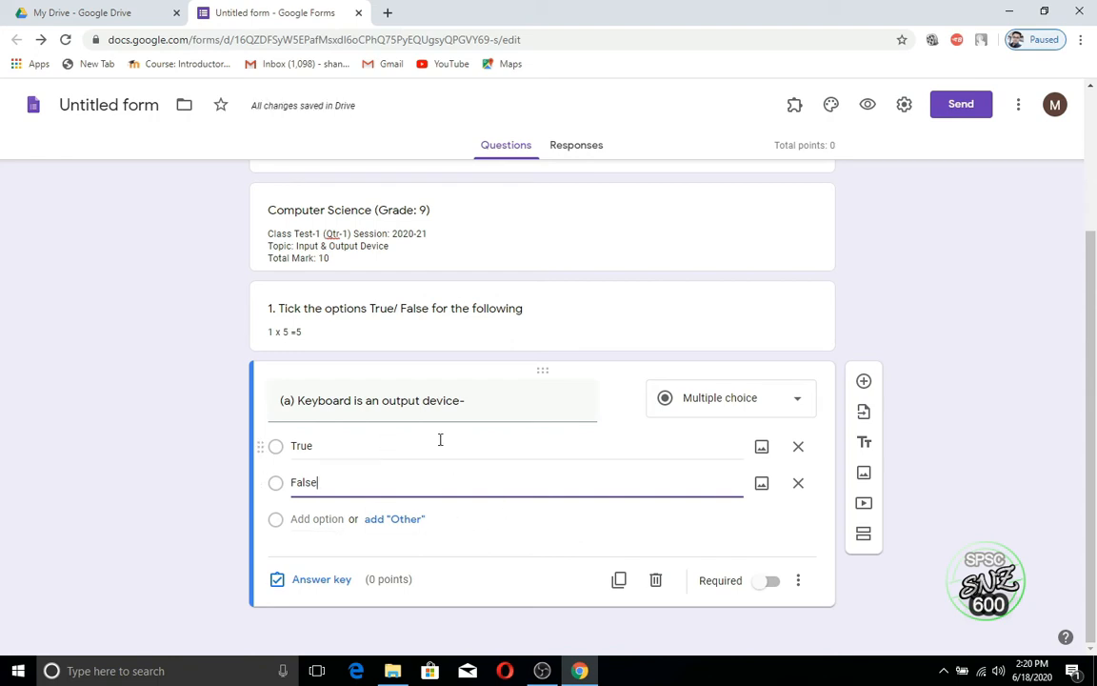
Step: Key False as the correct answer for question (a), worth 1 point
left_click(332, 588)
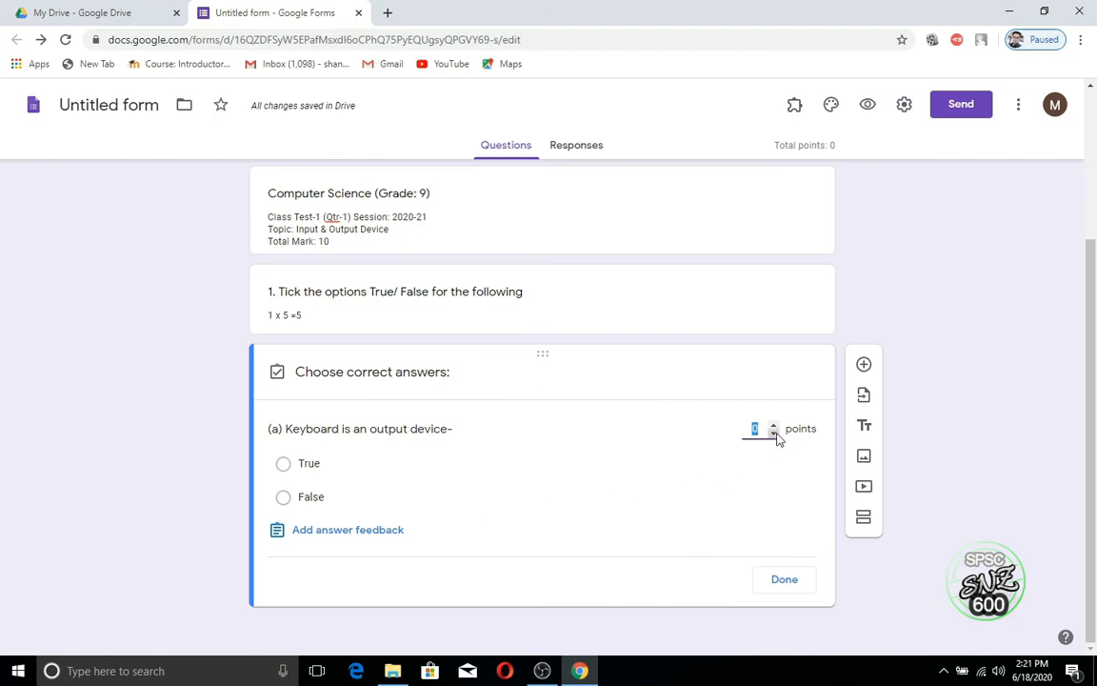
type("1")
left_click(285, 498)
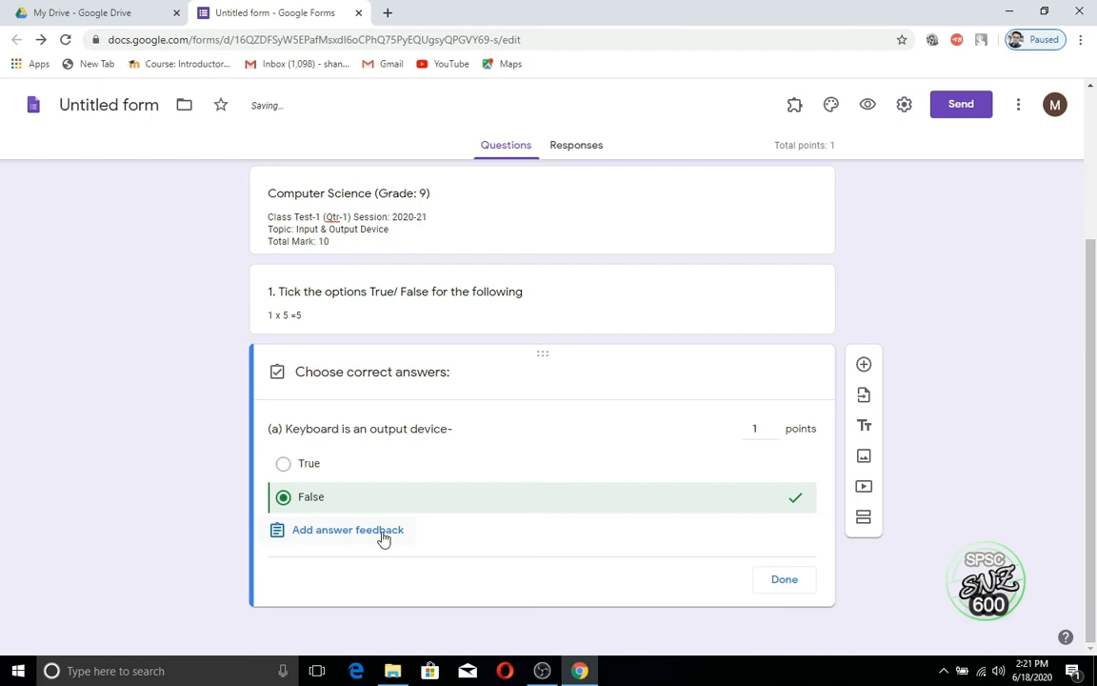
left_click(780, 581)
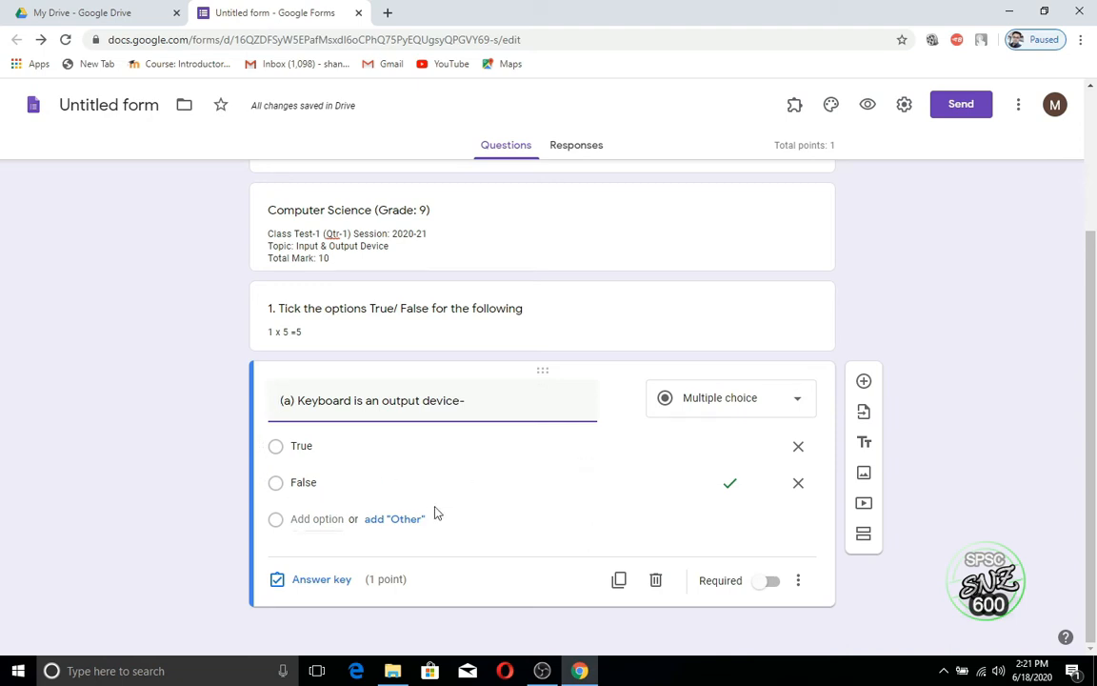
Step: Duplicate question (a), retitle the copy '(b) Printer is a Input device-', and keep False keyed correct
left_click(620, 582)
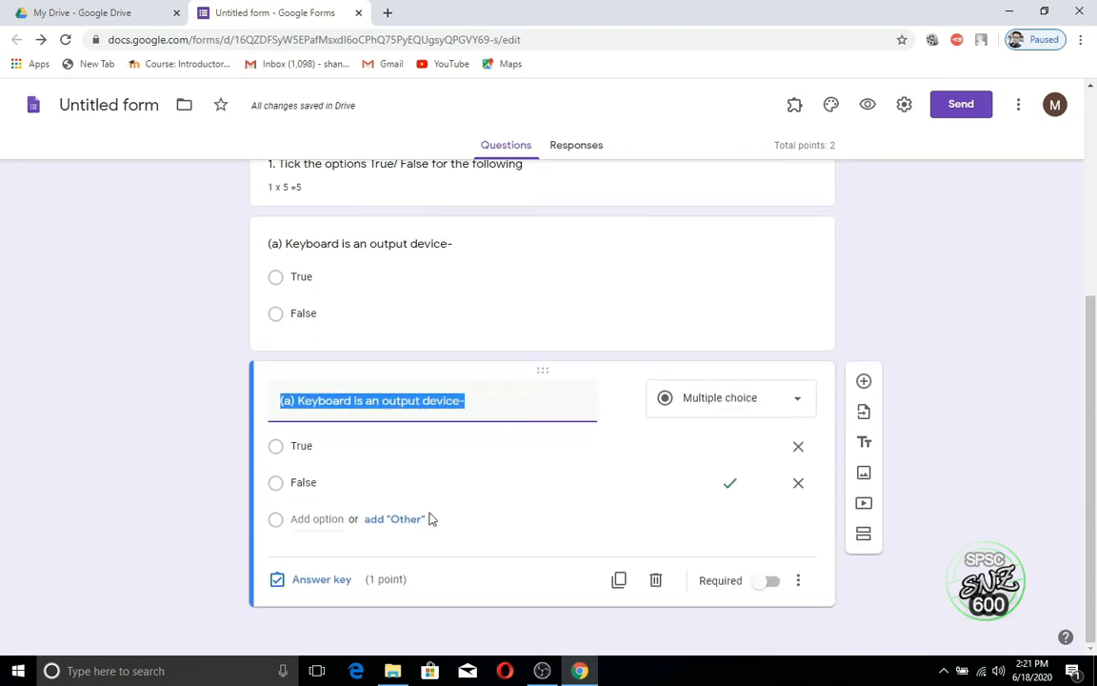
left_click(291, 401)
key("BackSpace")
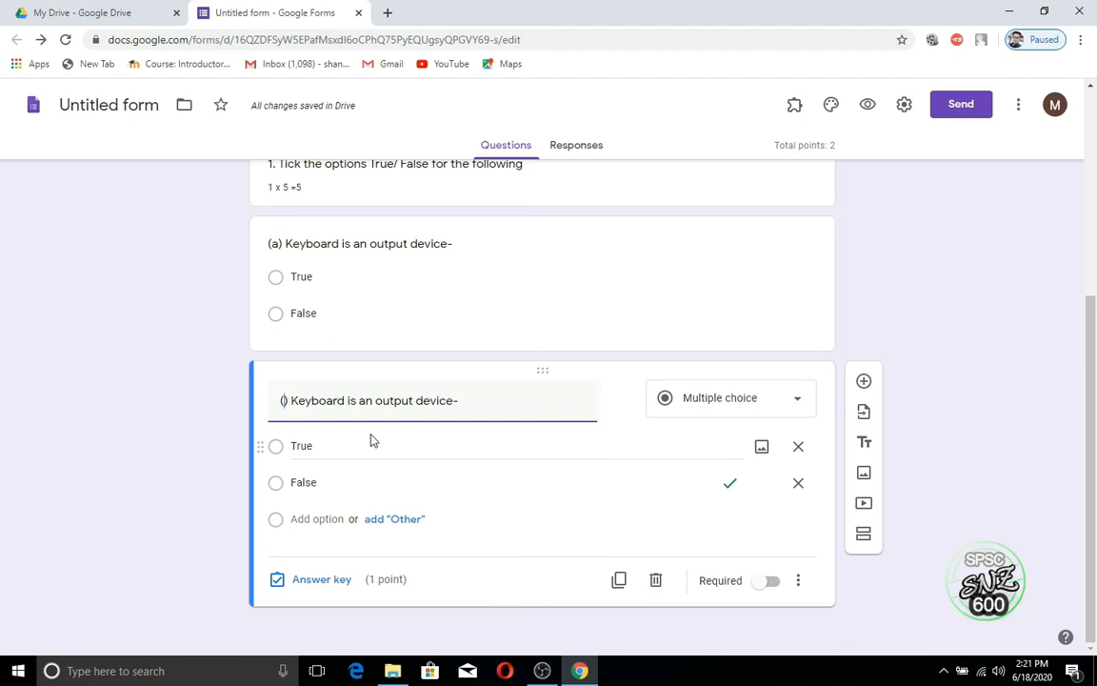
type("b")
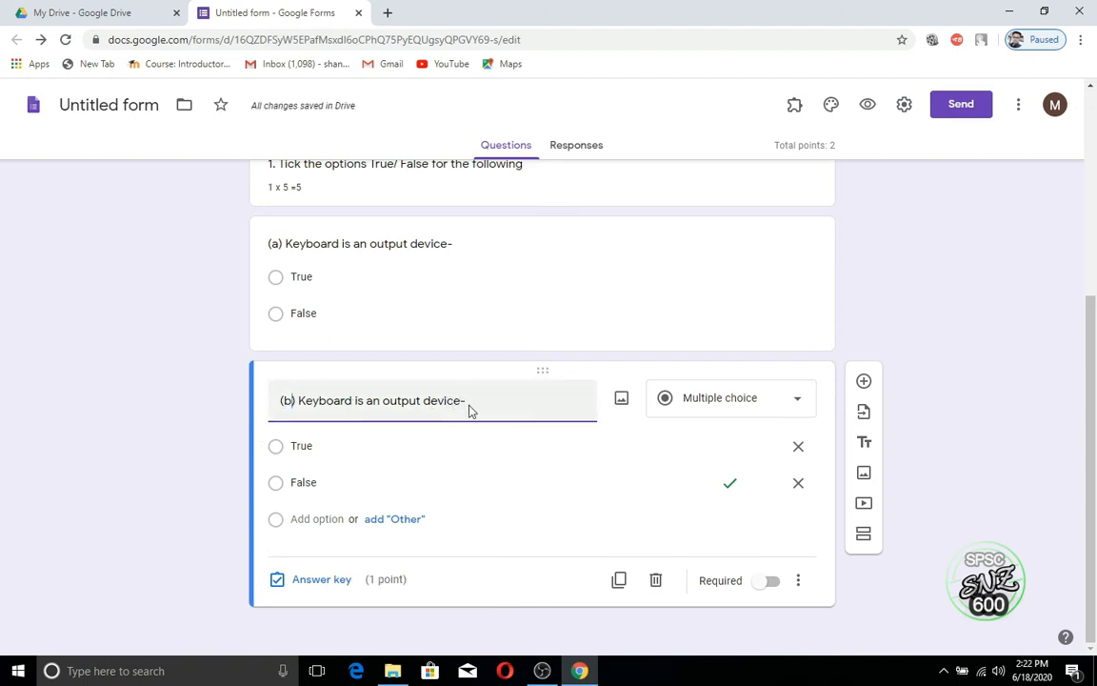
left_click_drag(465, 401, 301, 404)
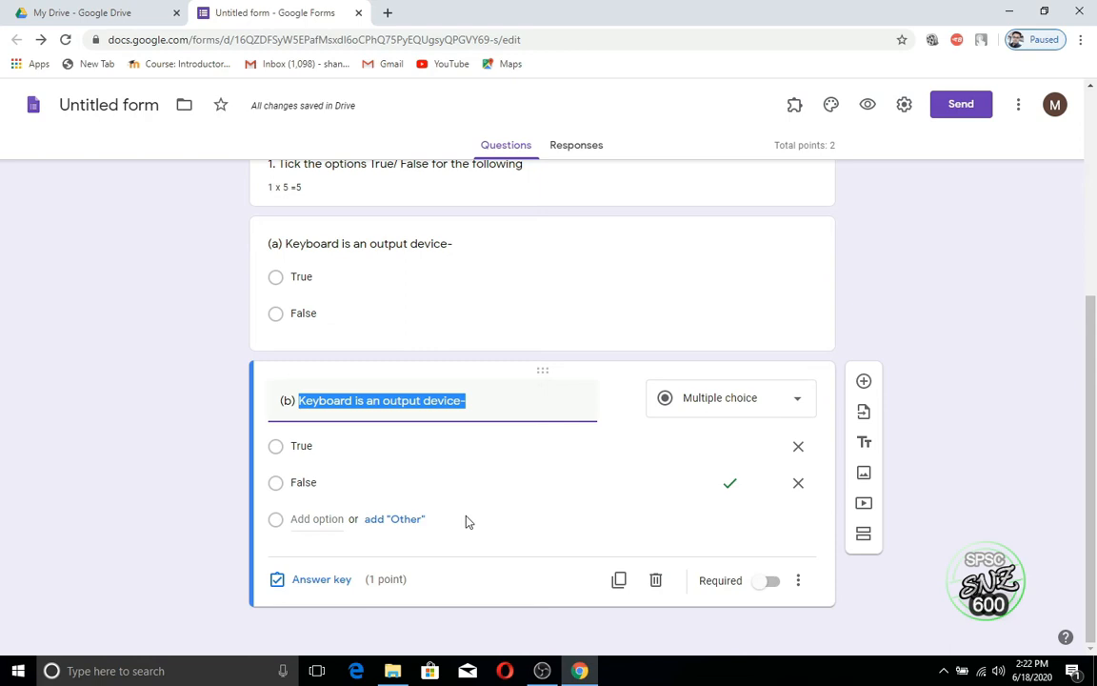
type("Print")
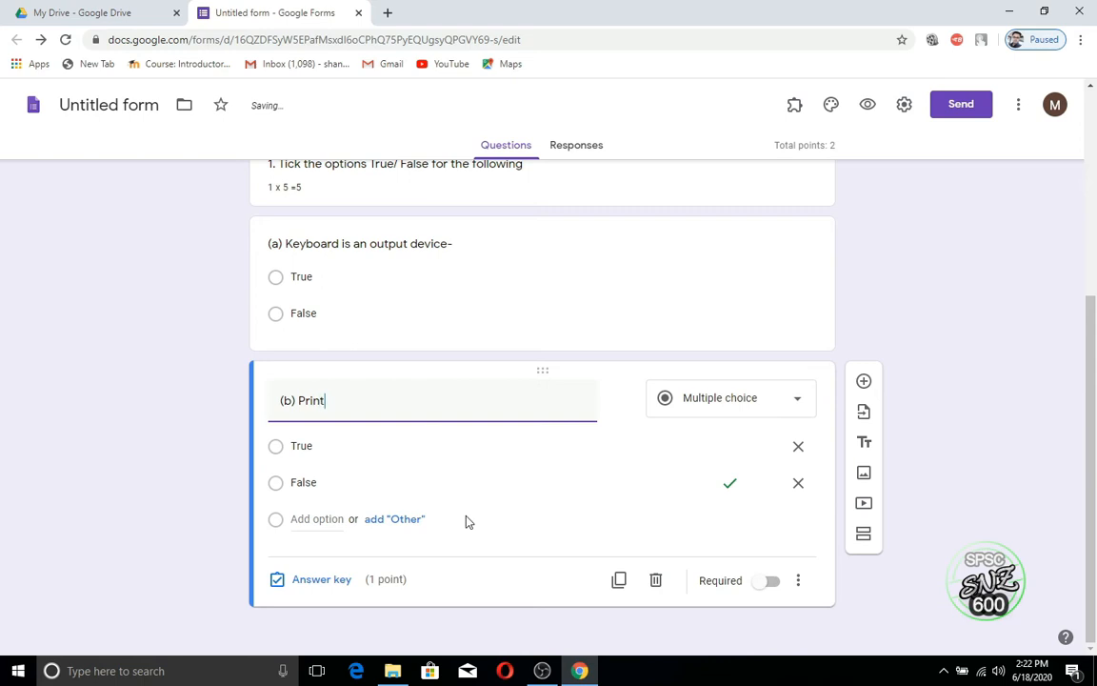
type("er is")
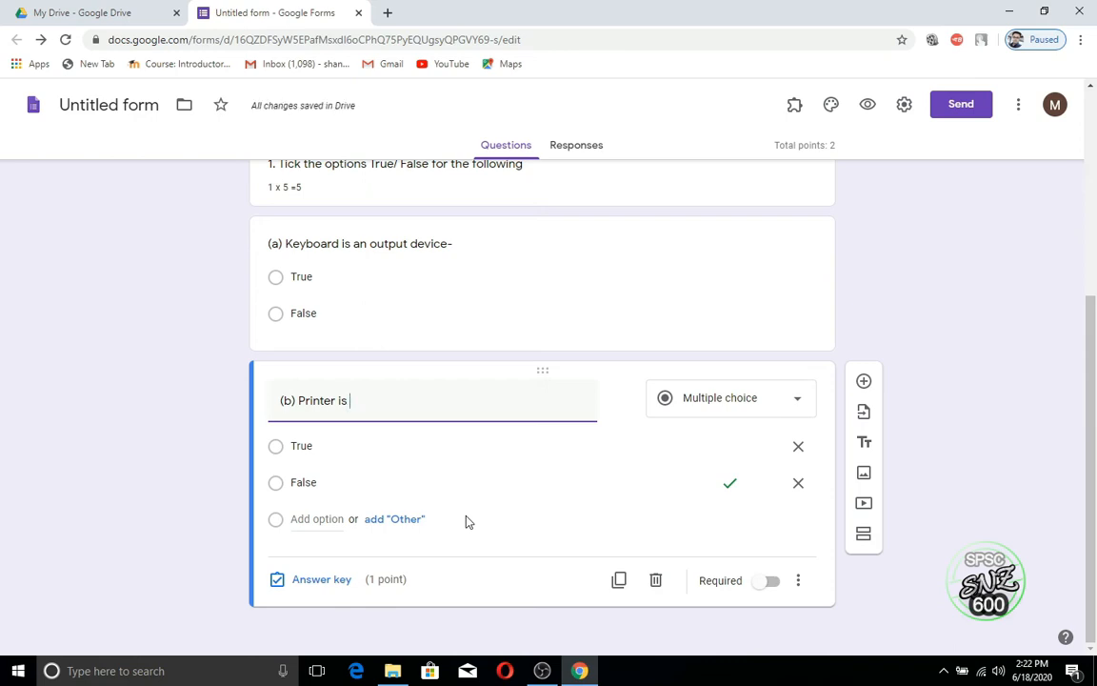
type("a l")
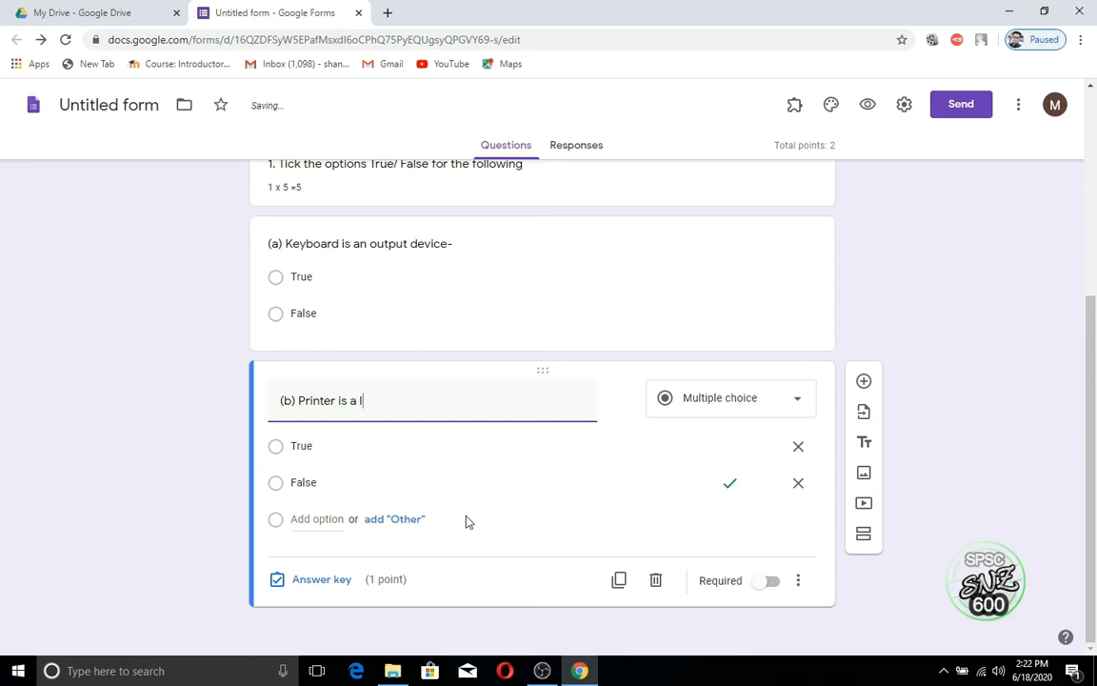
type("nput device-")
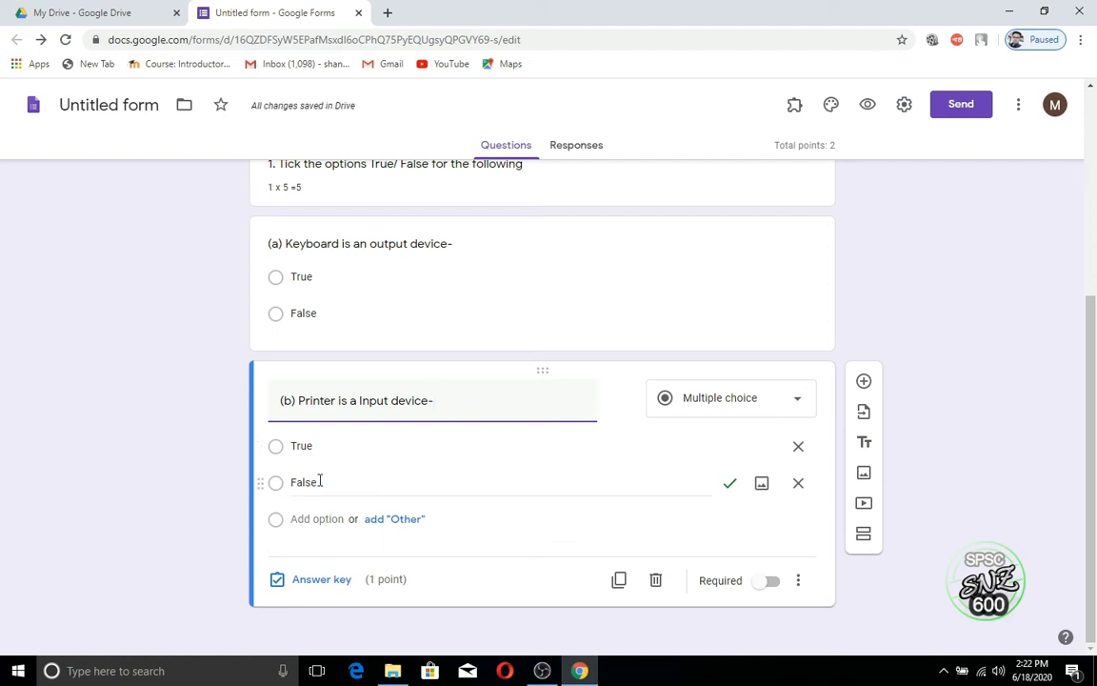
left_click(345, 589)
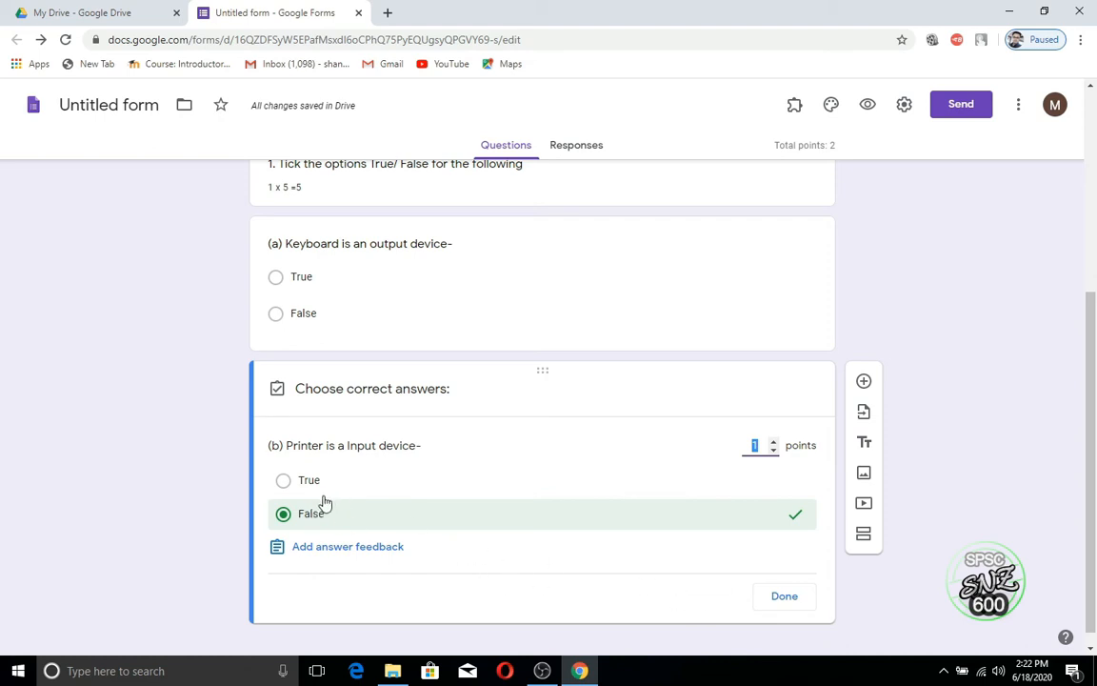
left_click(783, 597)
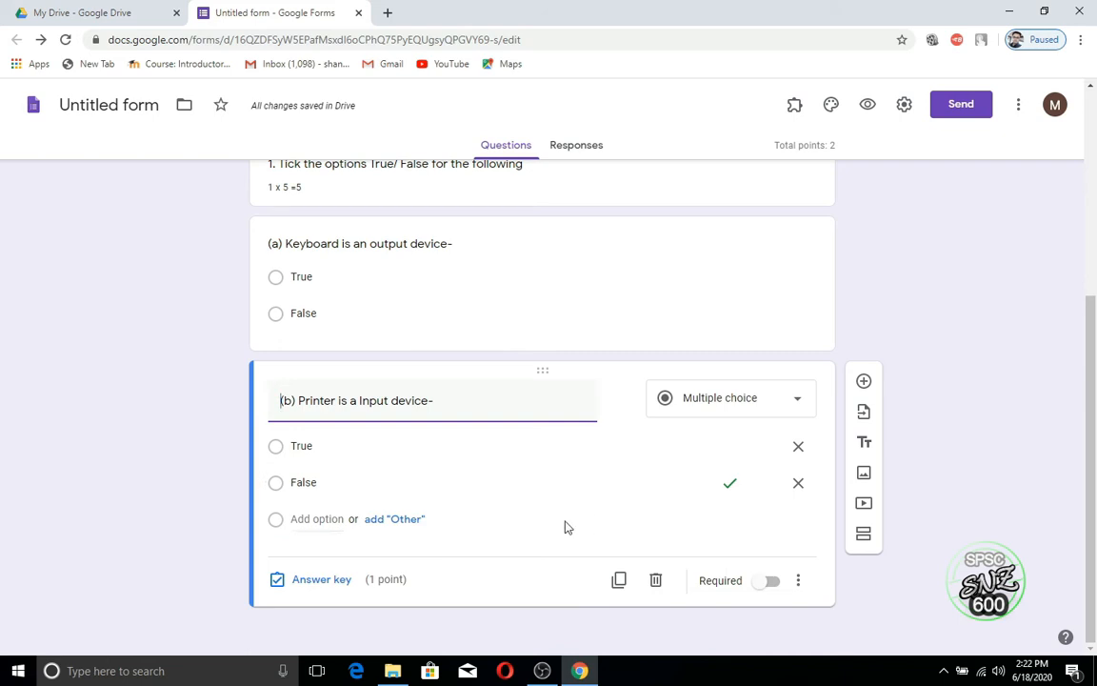
Step: Duplicate question (b) and retitle the copy '(c) Laser printers are very Fast-'
left_click(619, 581)
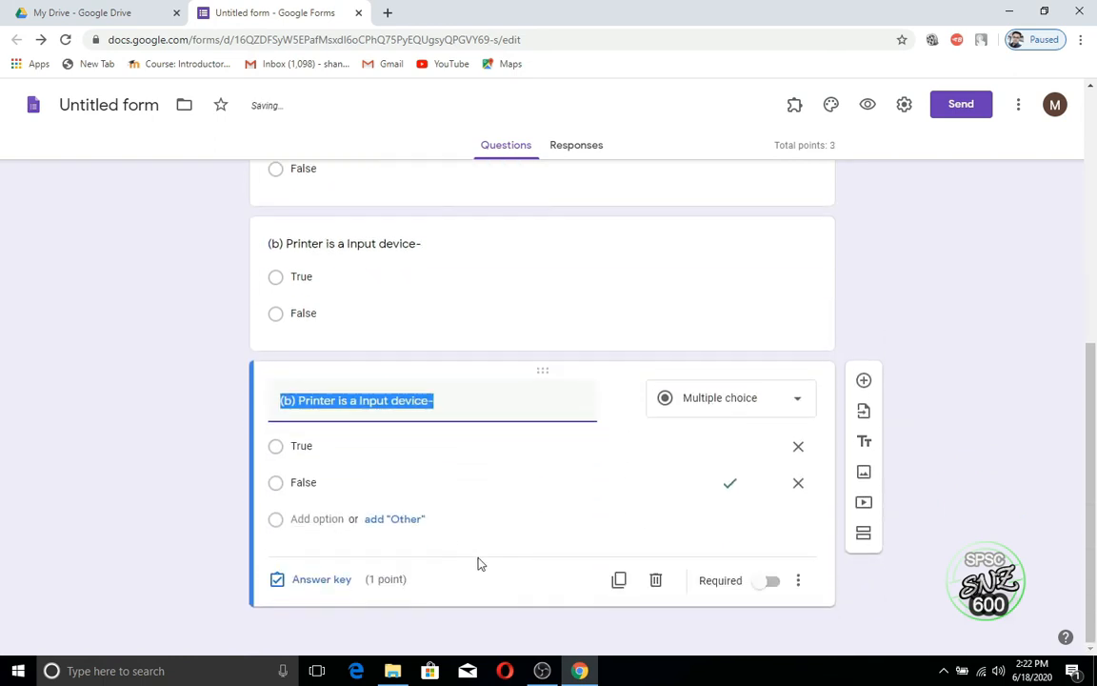
left_click(288, 402)
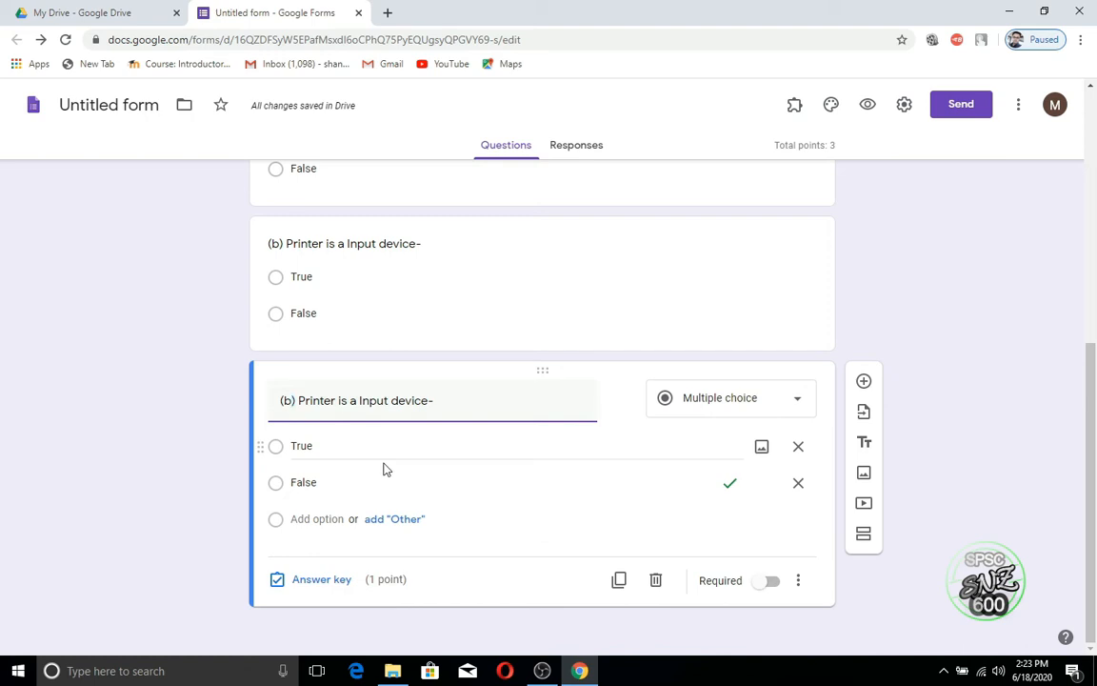
key("BackSpace")
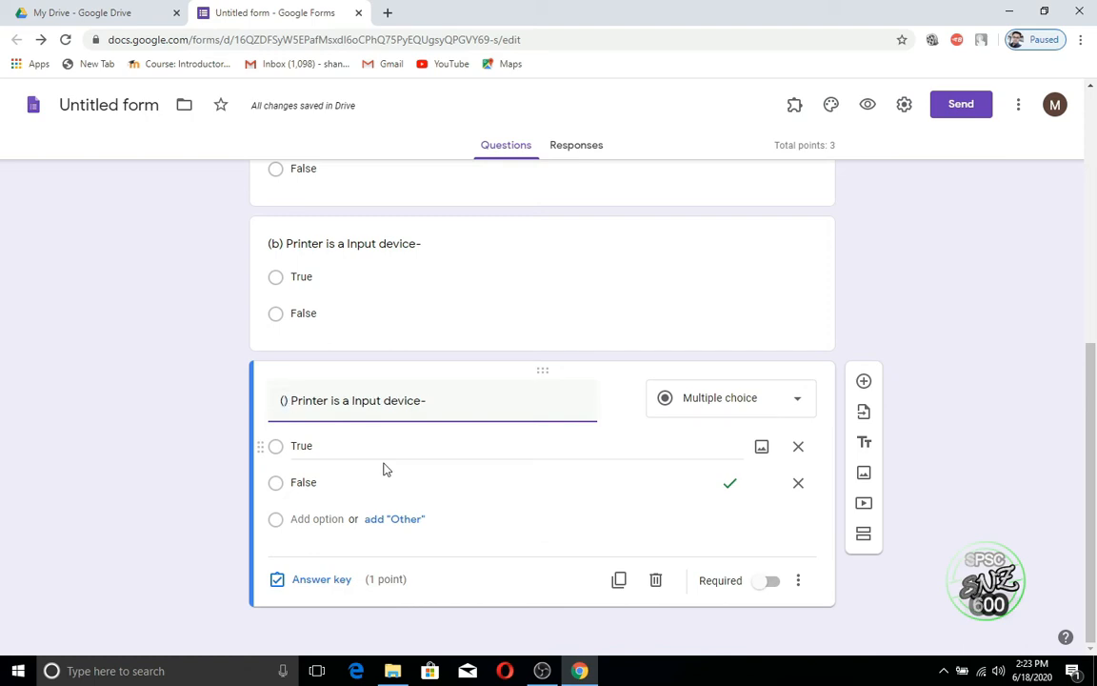
type("c")
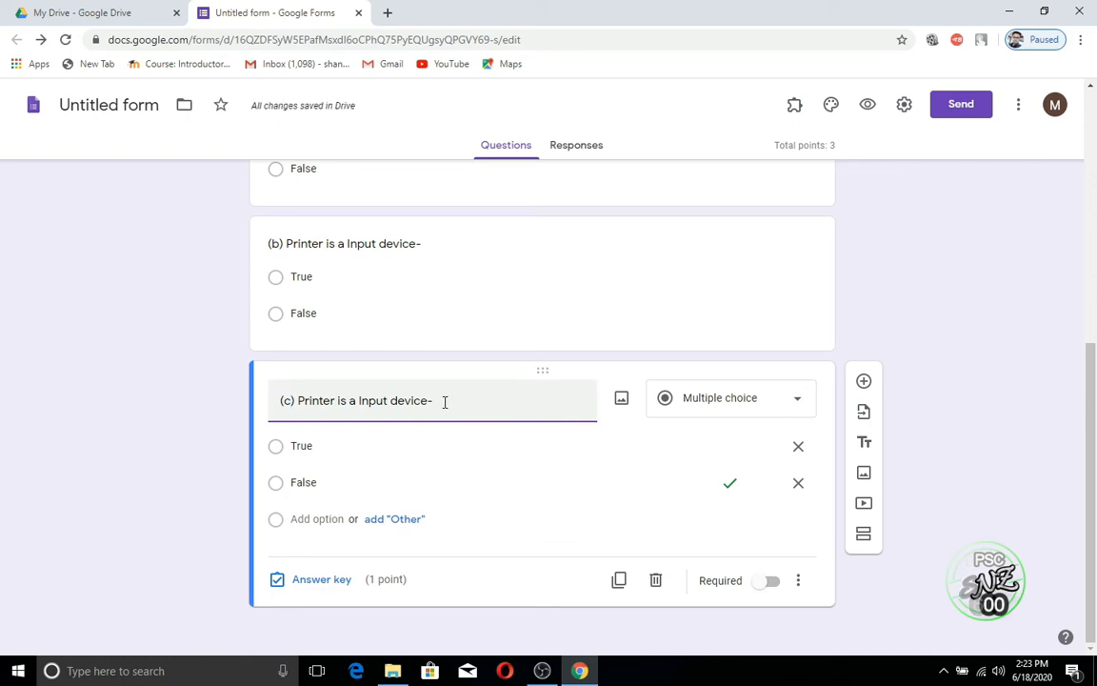
left_click_drag(444, 401, 297, 400)
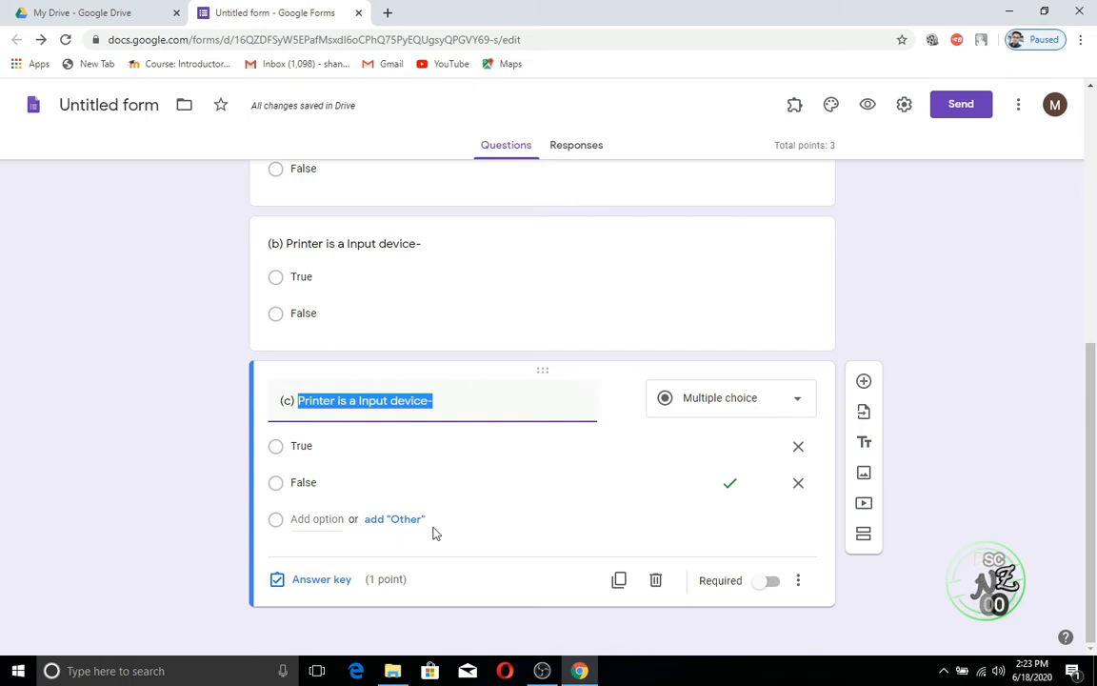
type("Laser ")
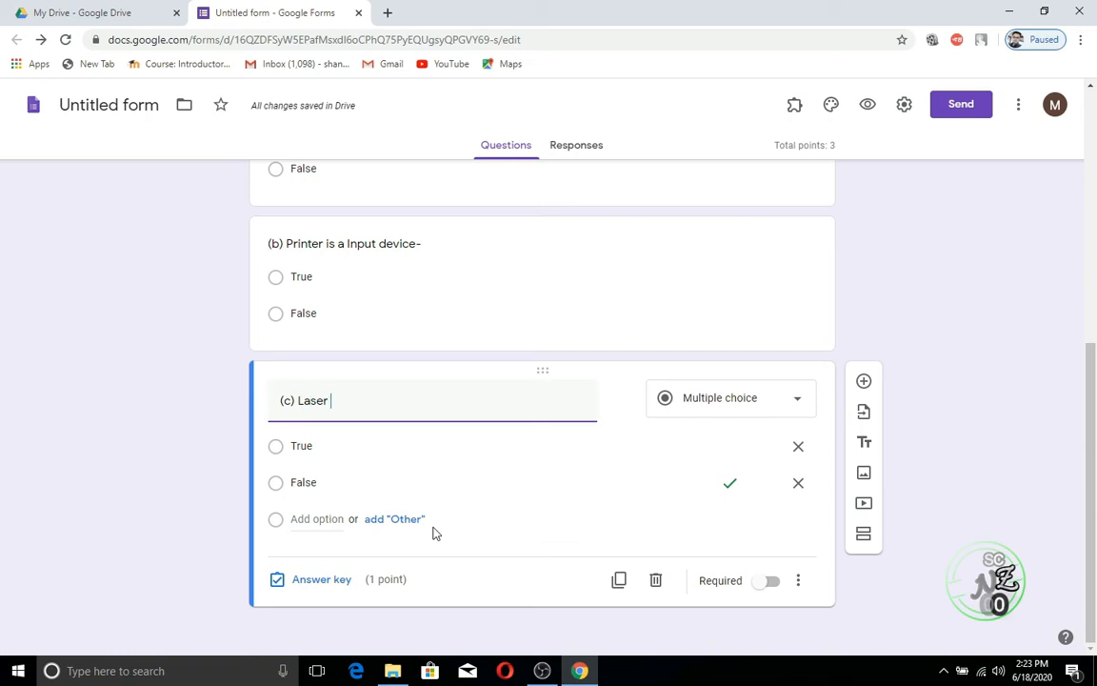
type("prin")
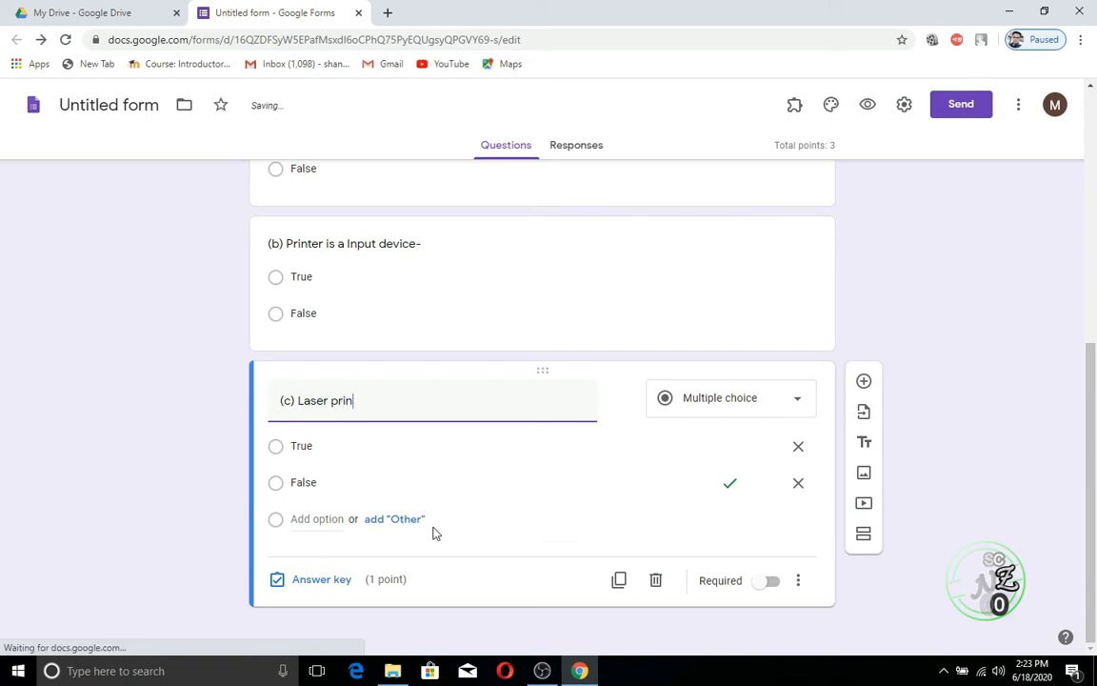
type("ter ")
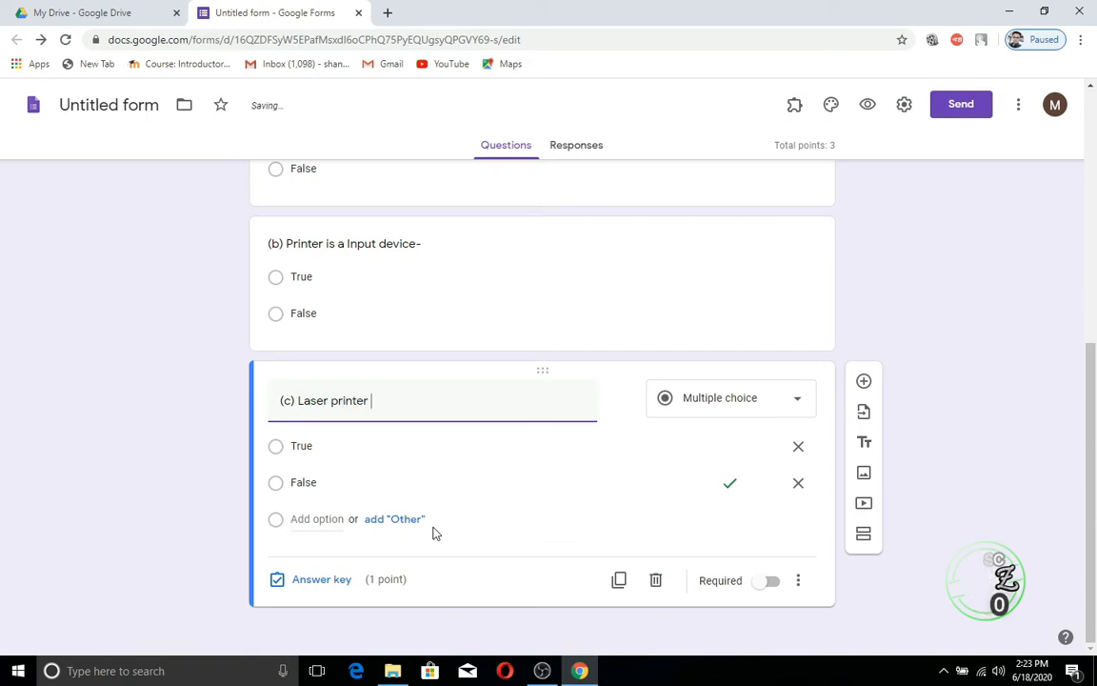
type("are")
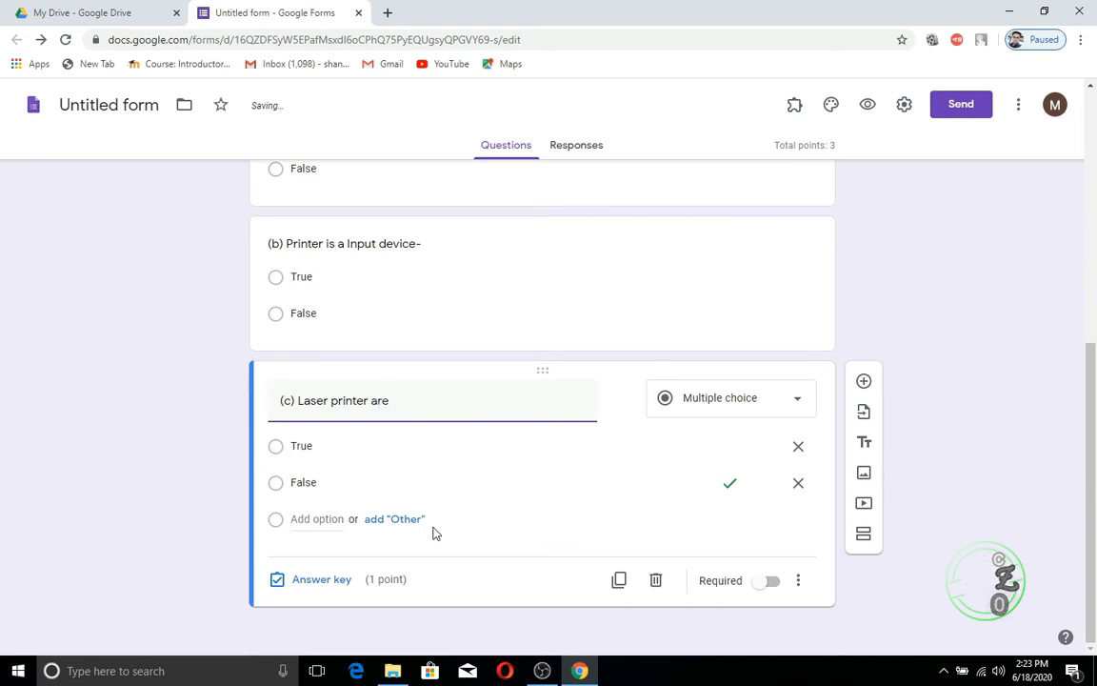
type(" very ")
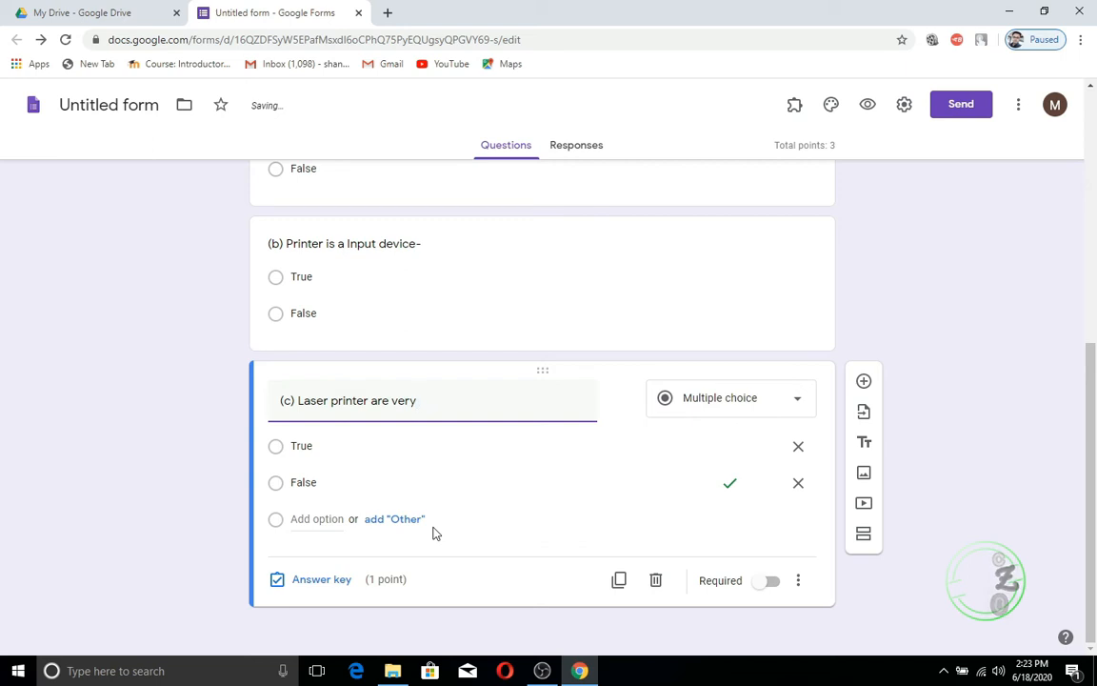
type("Fast")
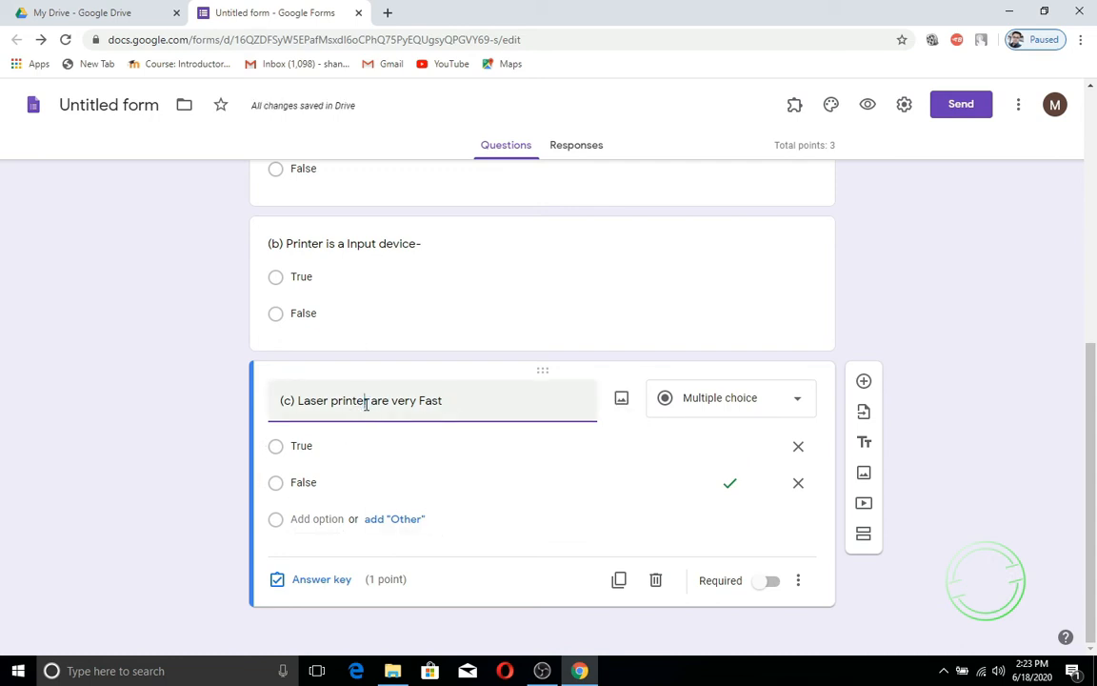
left_click(369, 401)
type("s")
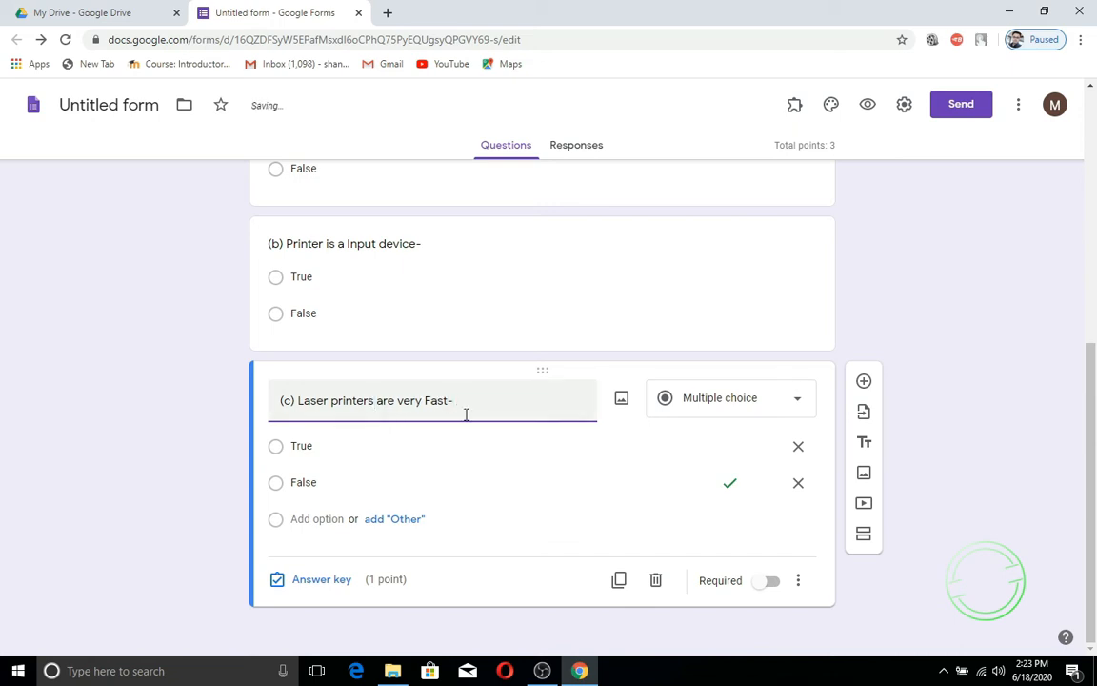
Step: Key only True as correct for question (c), unmarking False, worth 1 point
left_click(341, 581)
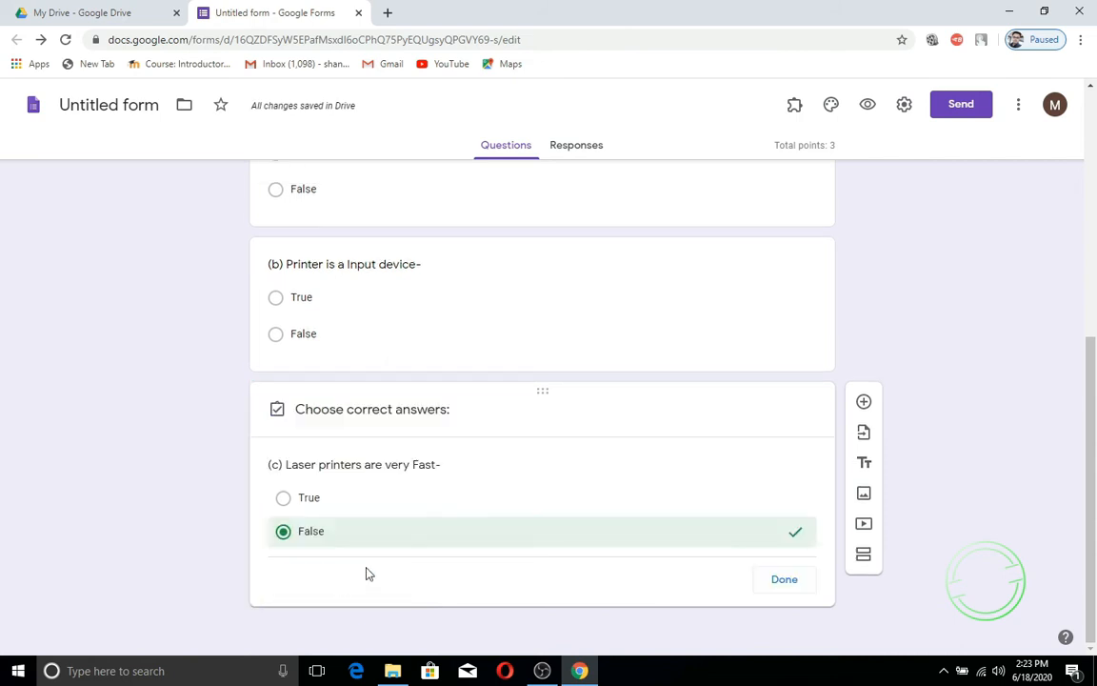
left_click(306, 484)
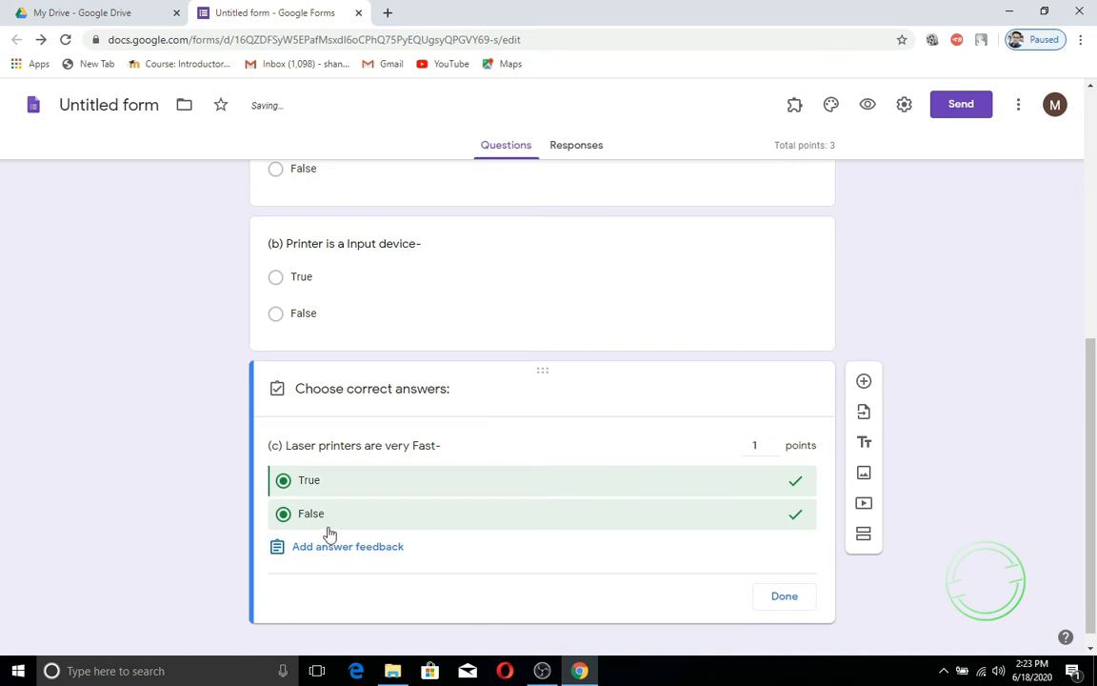
left_click(283, 513)
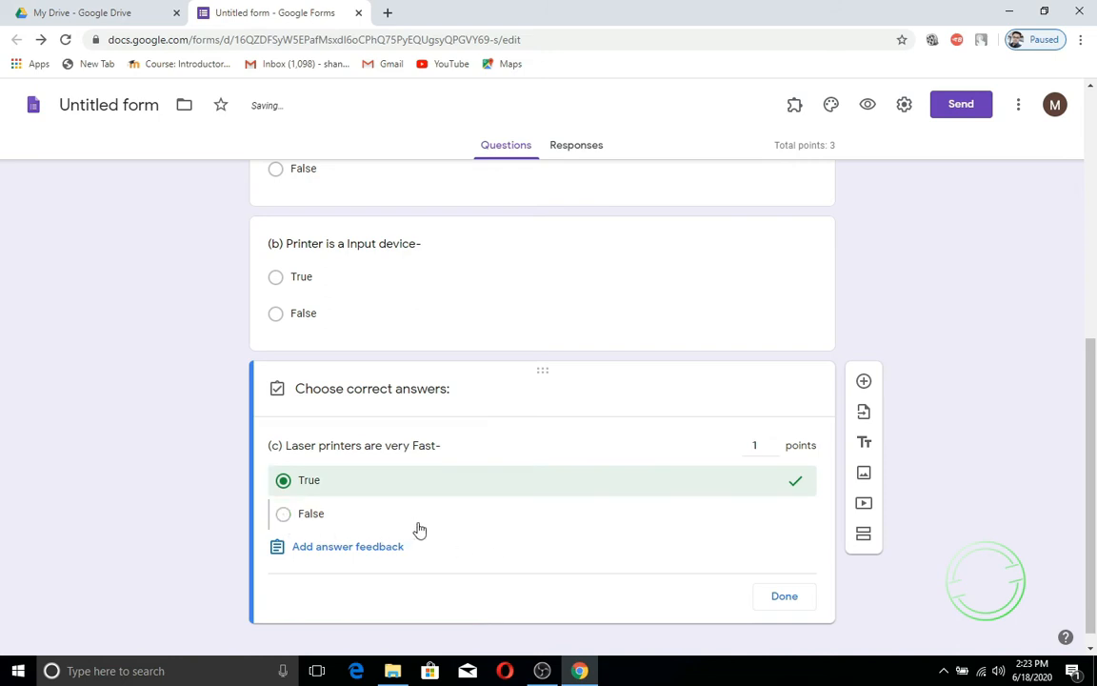
left_click(782, 597)
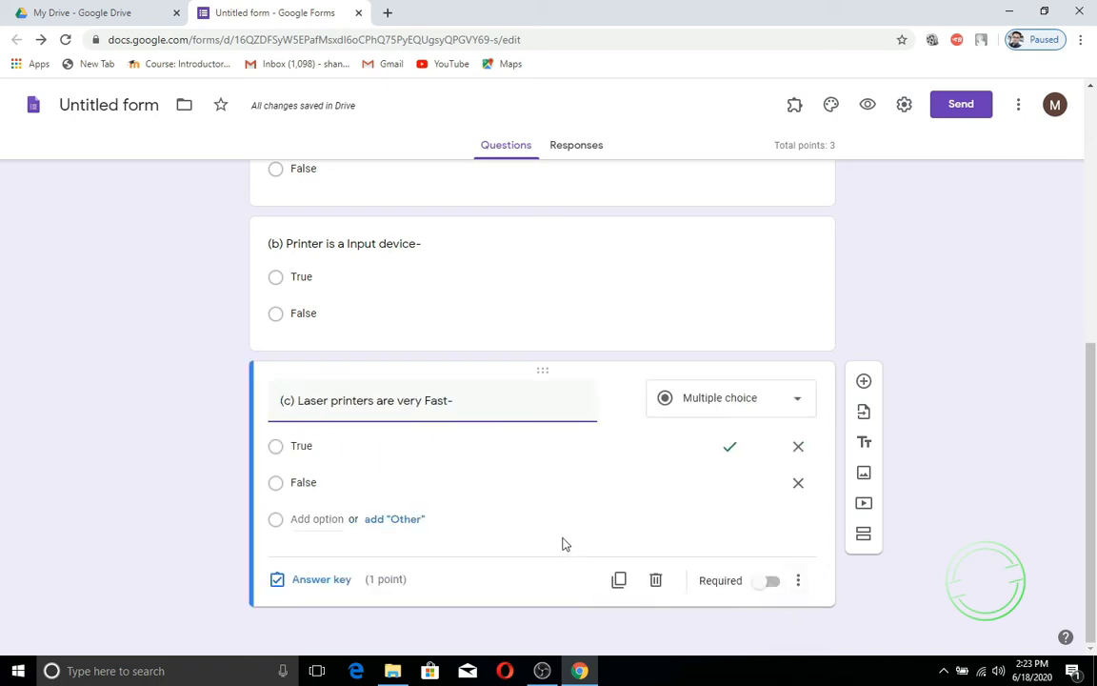
scroll(562, 544, "up", 4)
scroll(562, 544, "down", 3)
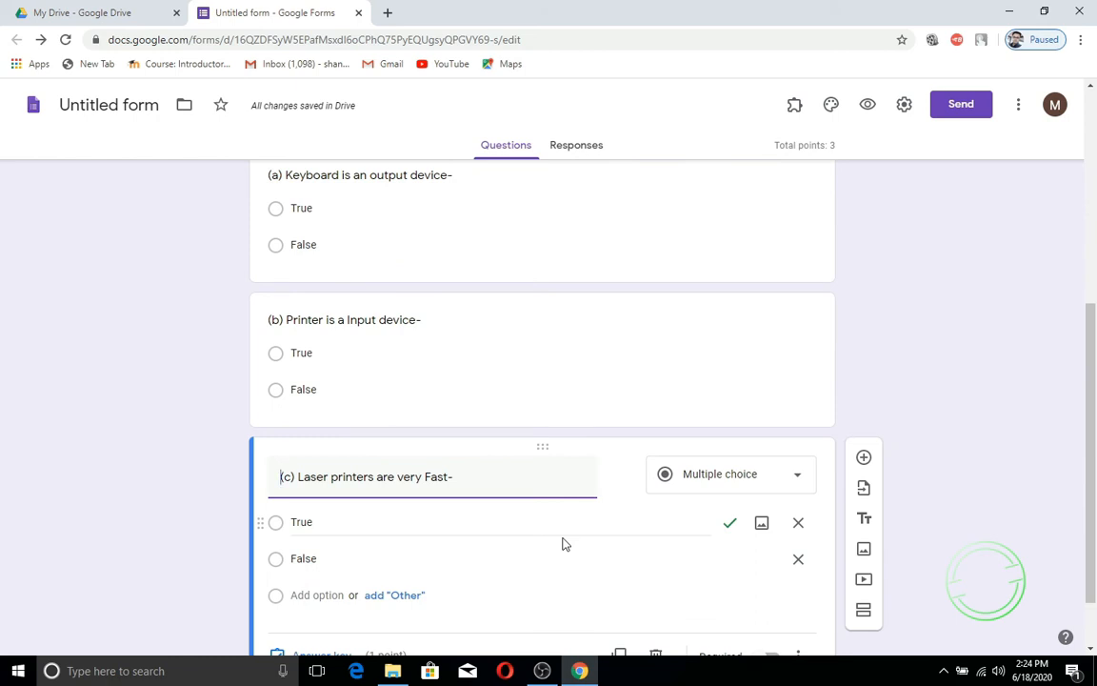
scroll(563, 544, "down", 2)
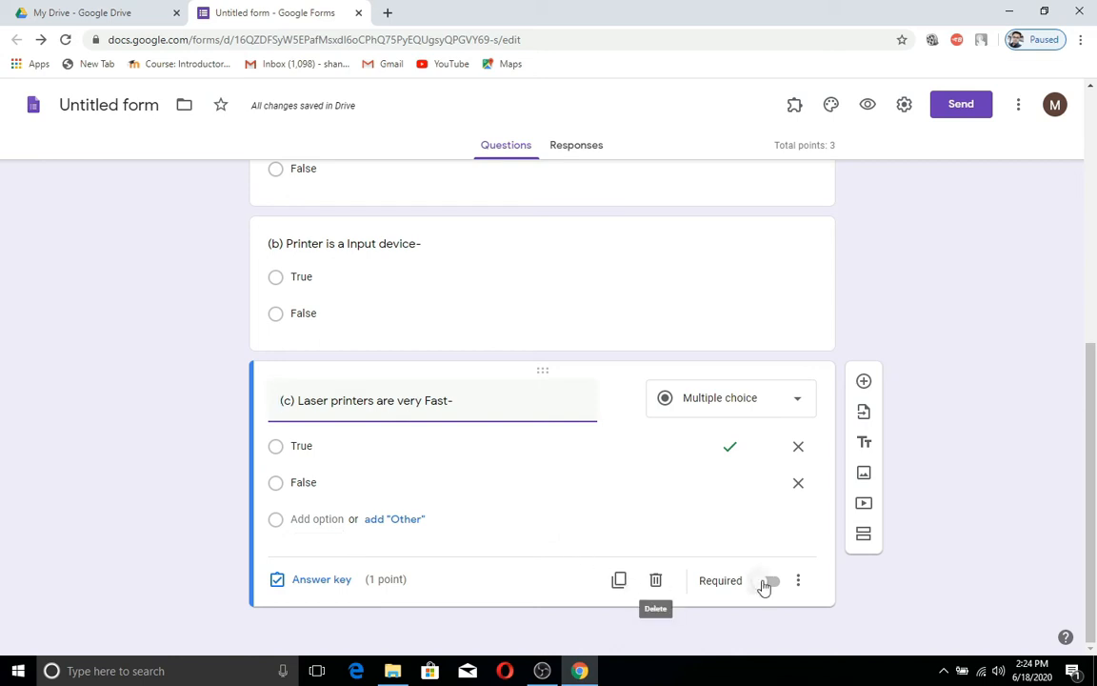
Step: Add a heading block '2. Tick the correct options for Multiple choice question' described '1 x 2 =2'
left_click(865, 446)
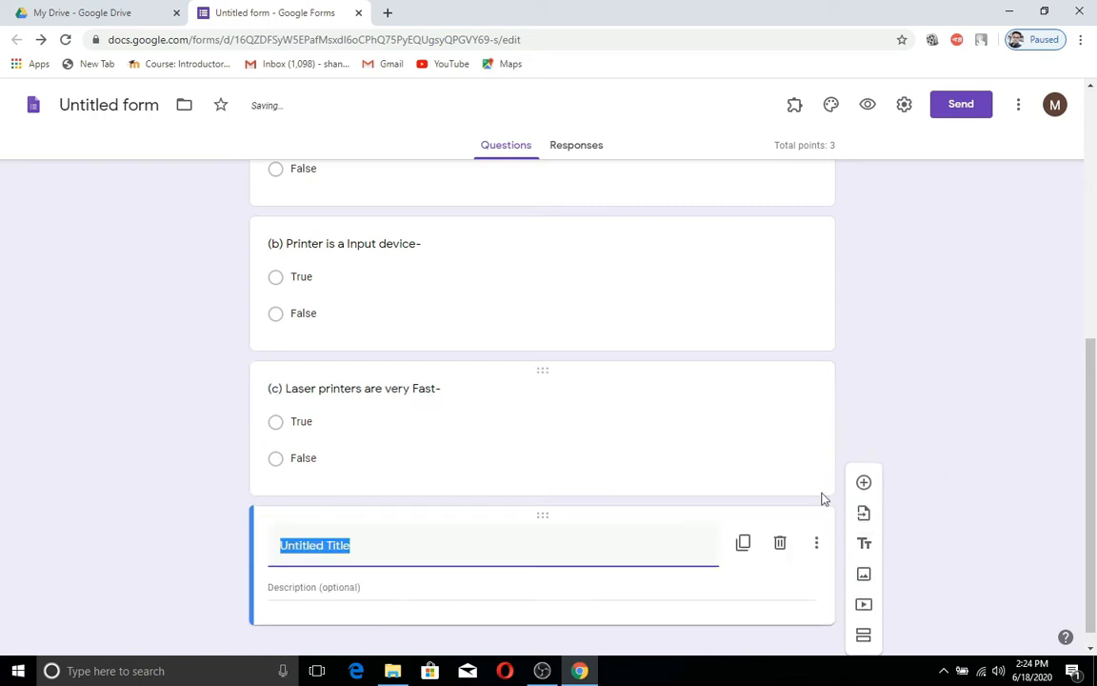
type("2")
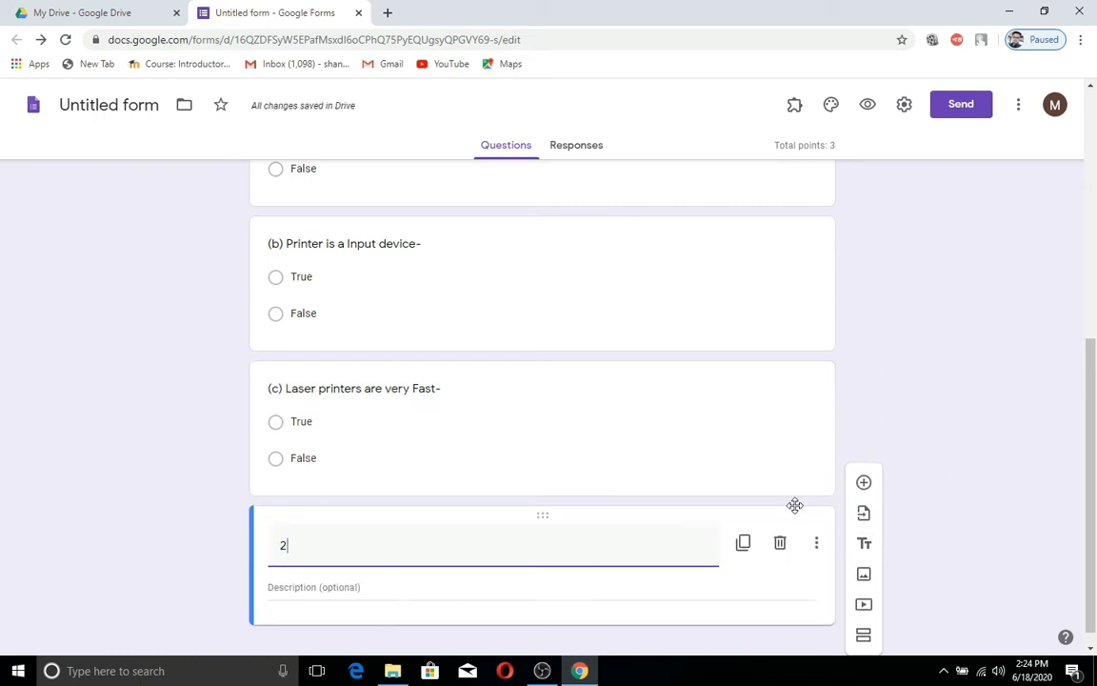
type(". ")
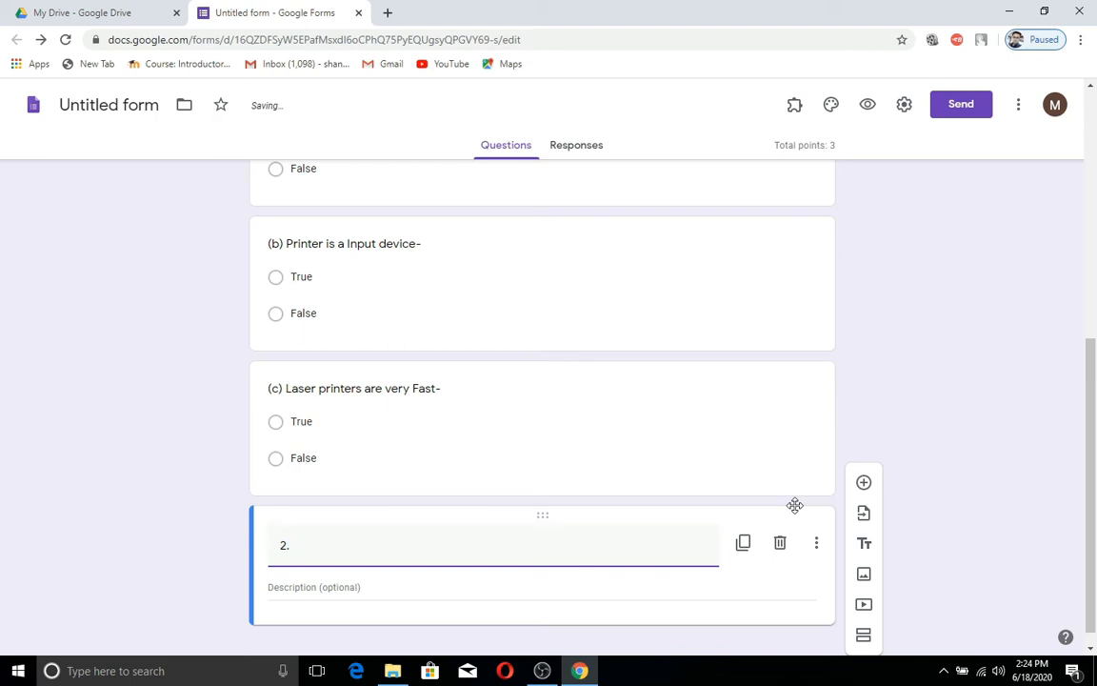
type("Tick the c")
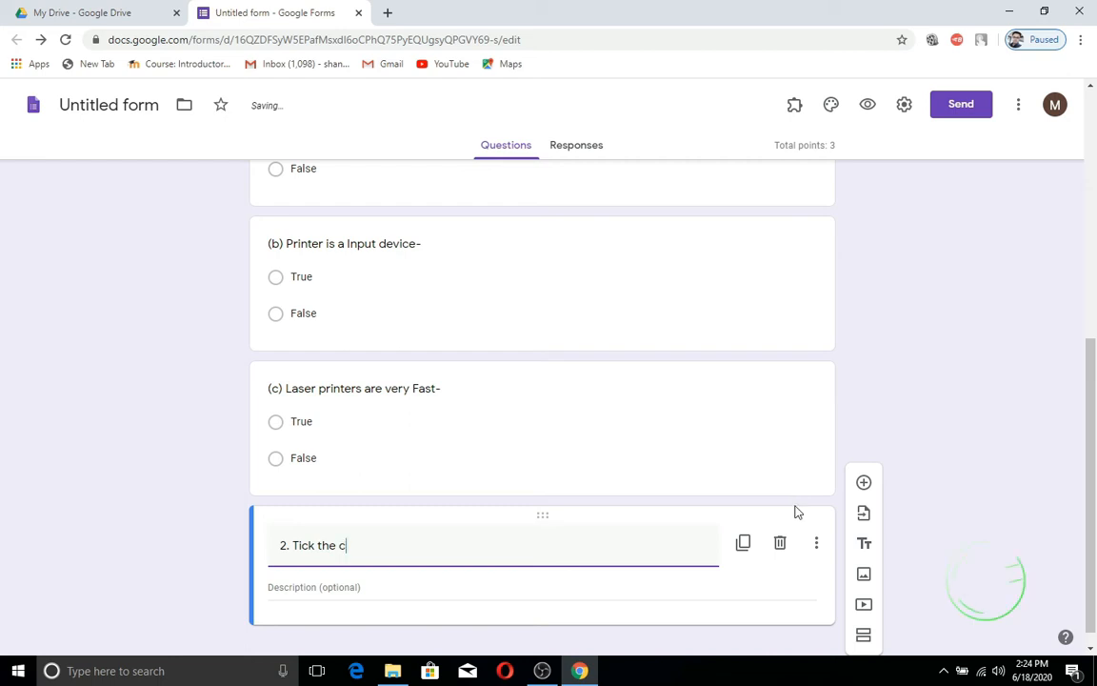
type("orrect options ")
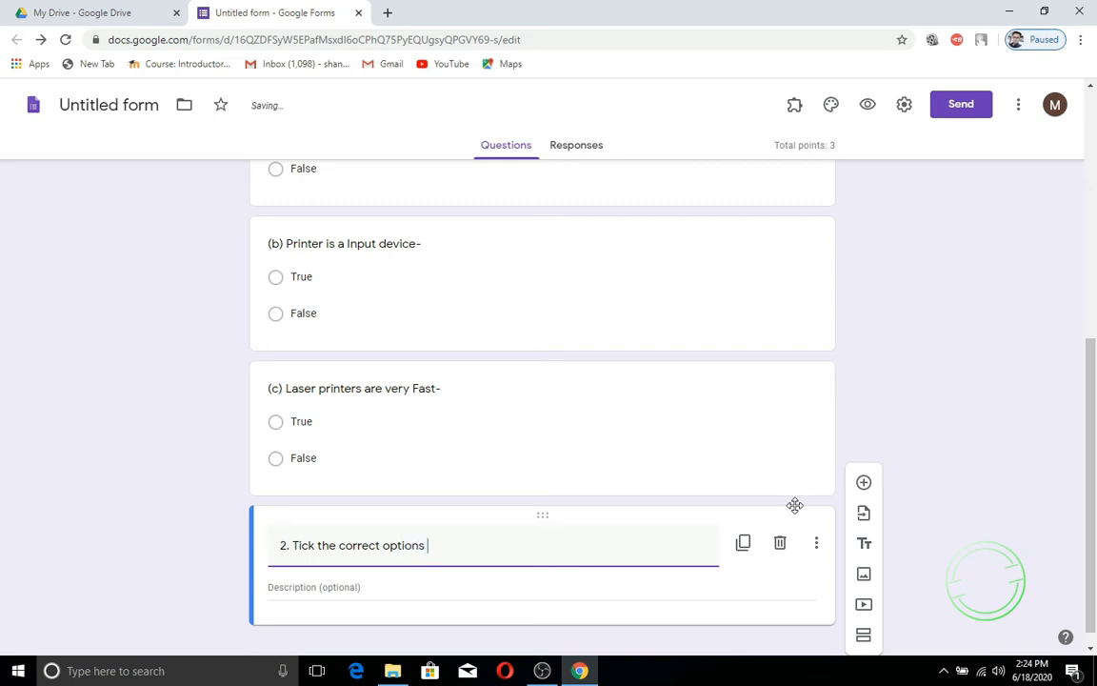
type("for")
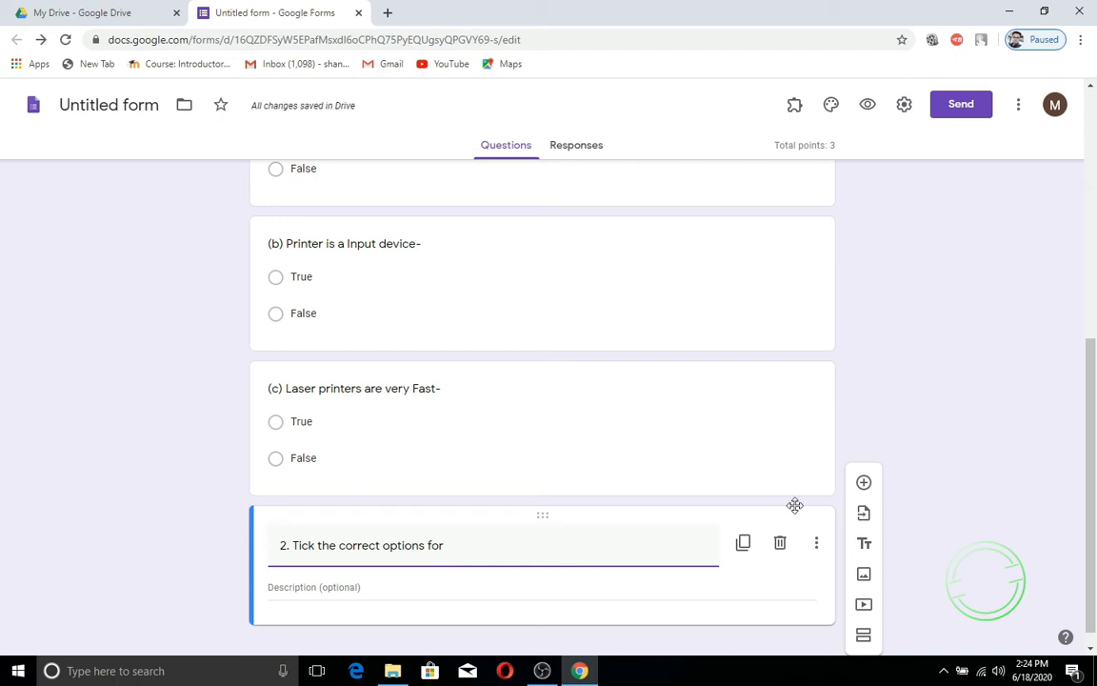
type(" Mul")
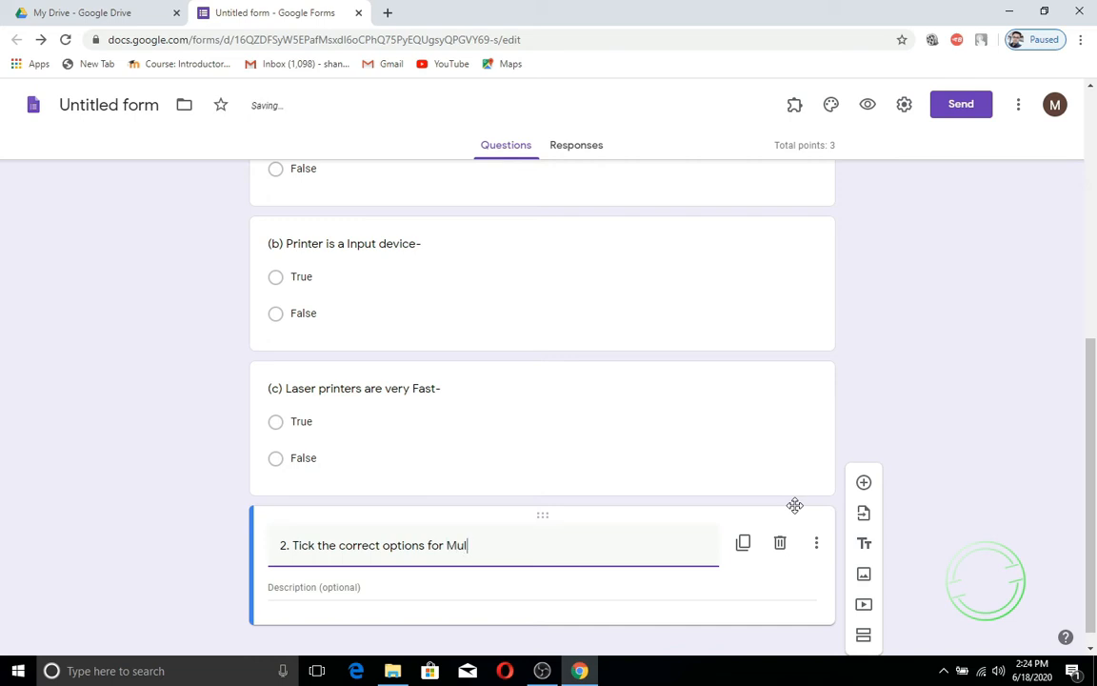
type("tiple choice question")
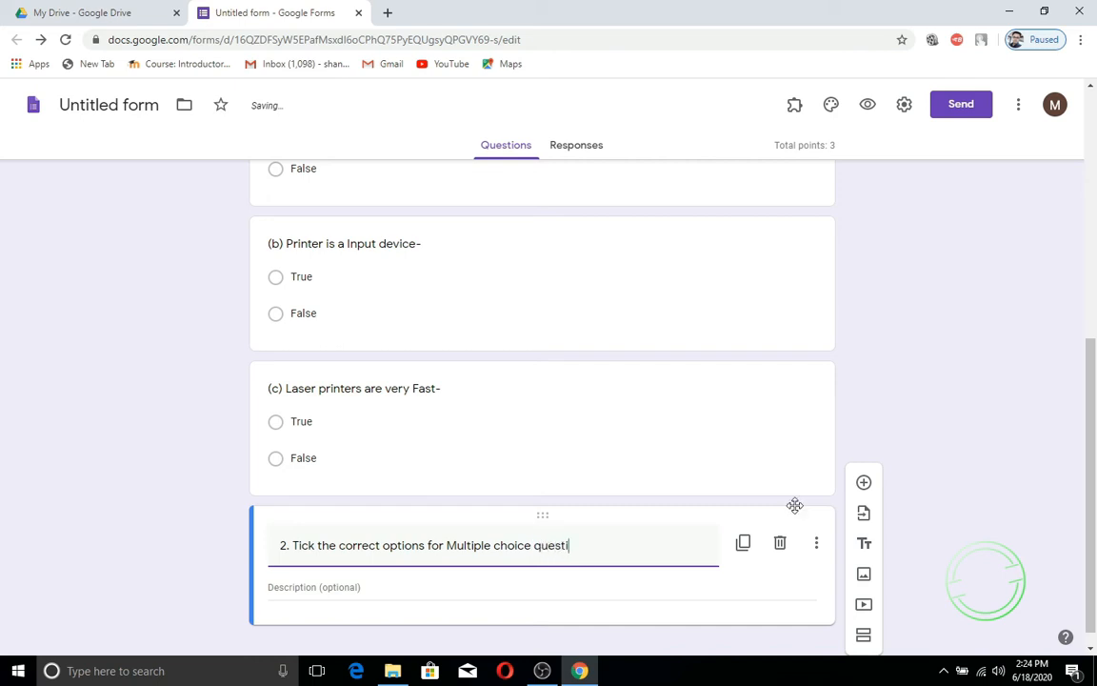
left_click(470, 589)
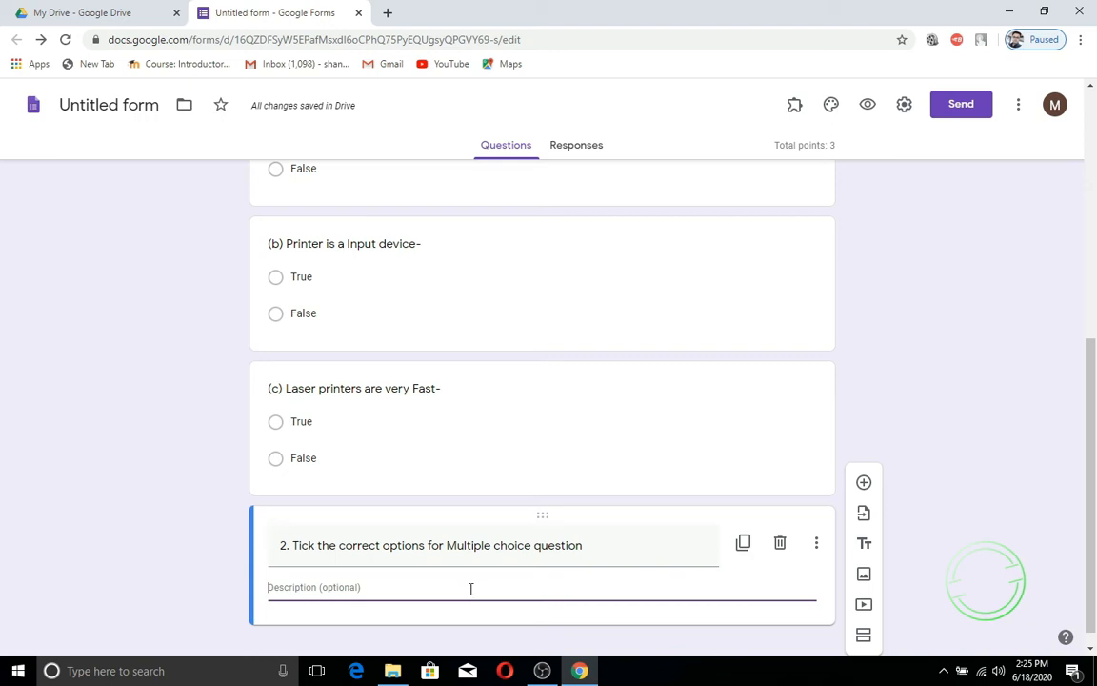
type("1 x 2")
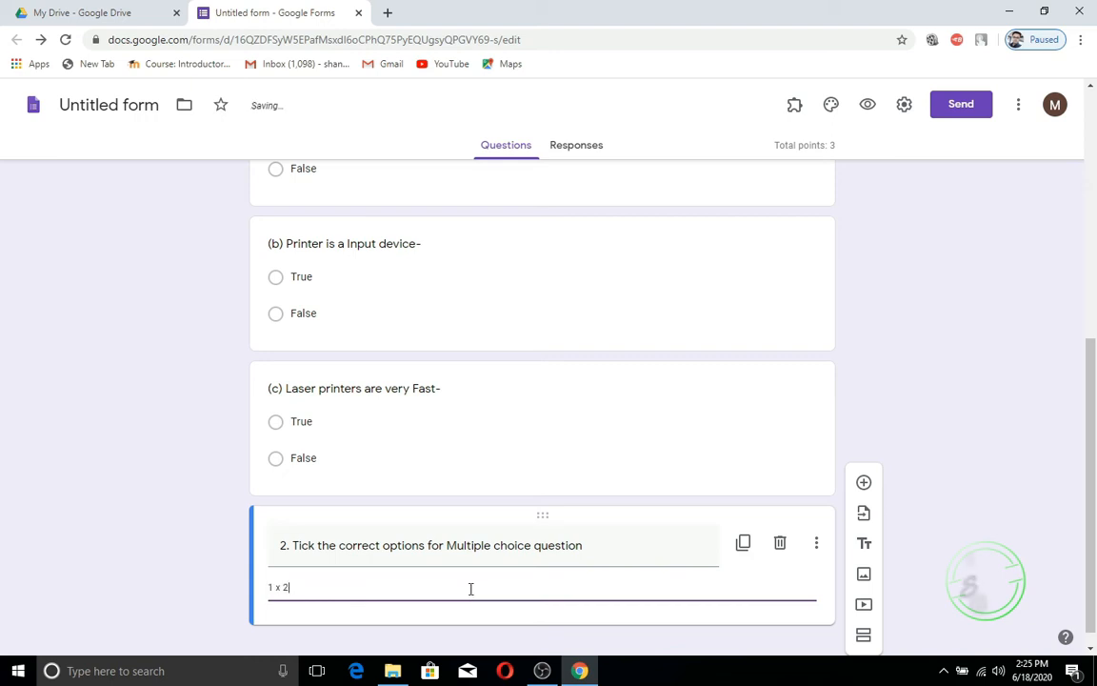
type(" =2")
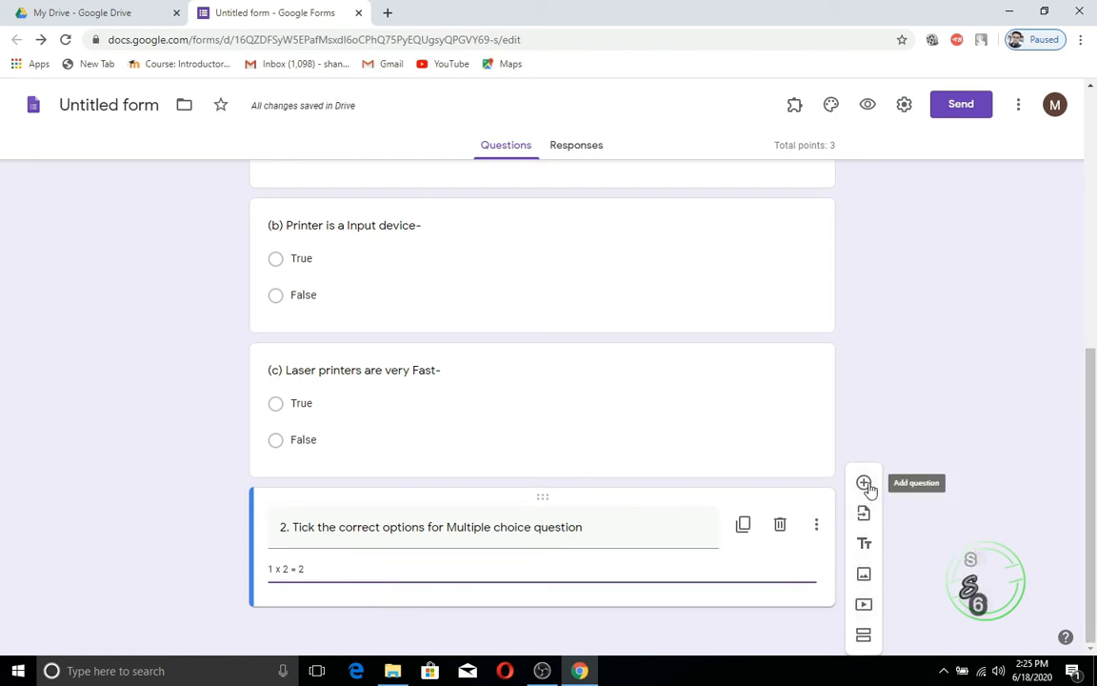
Step: Add a new multiple-choice question titled '(a) Model can be created using'
left_click(865, 484)
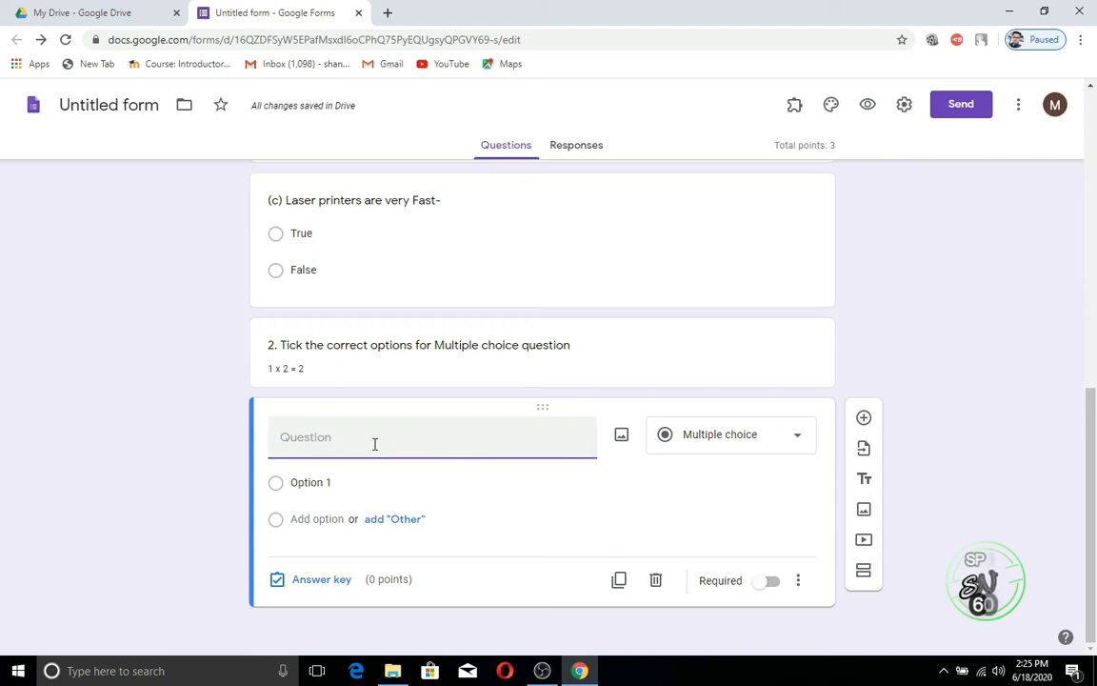
type("(2")
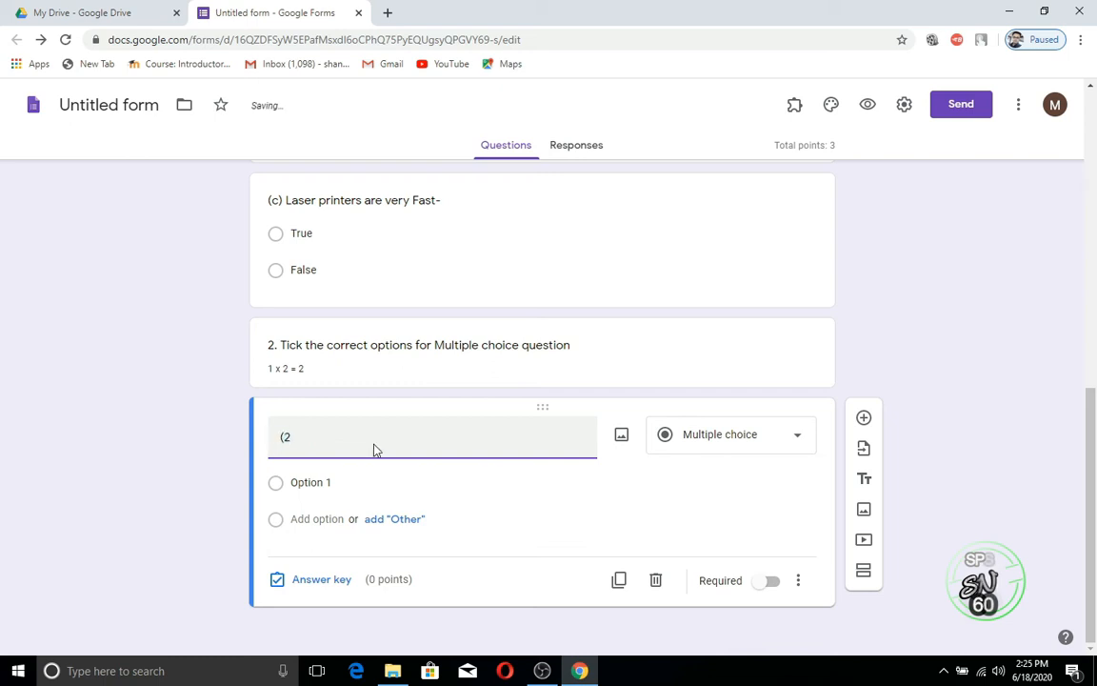
key("BackSpace")
type("a) ")
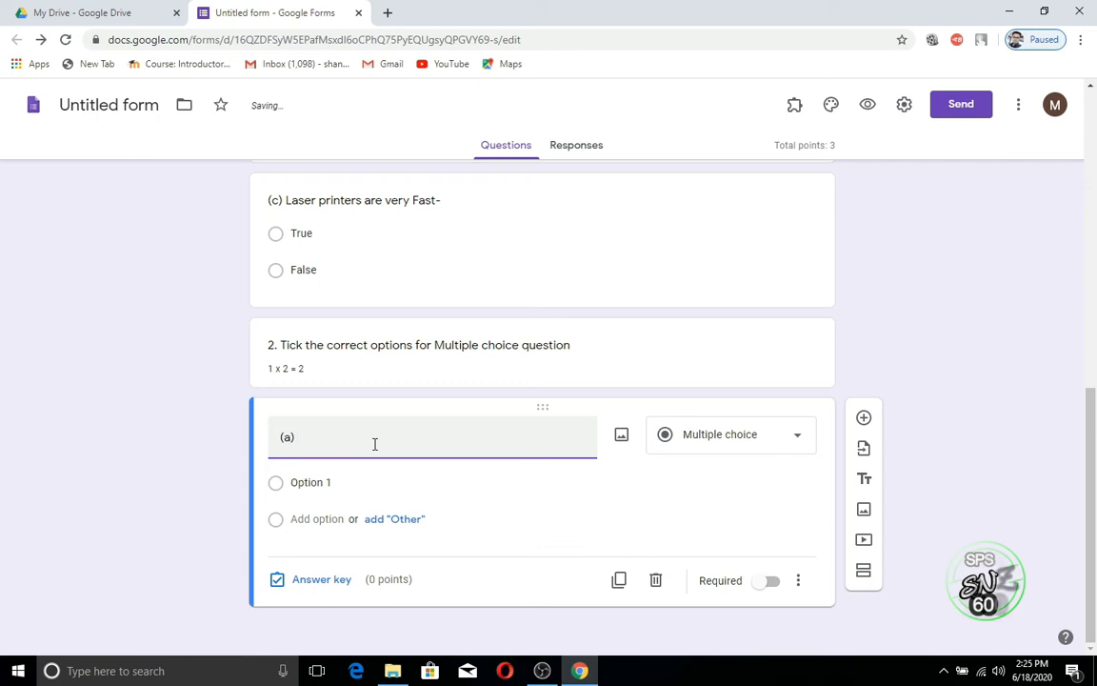
type("Mo")
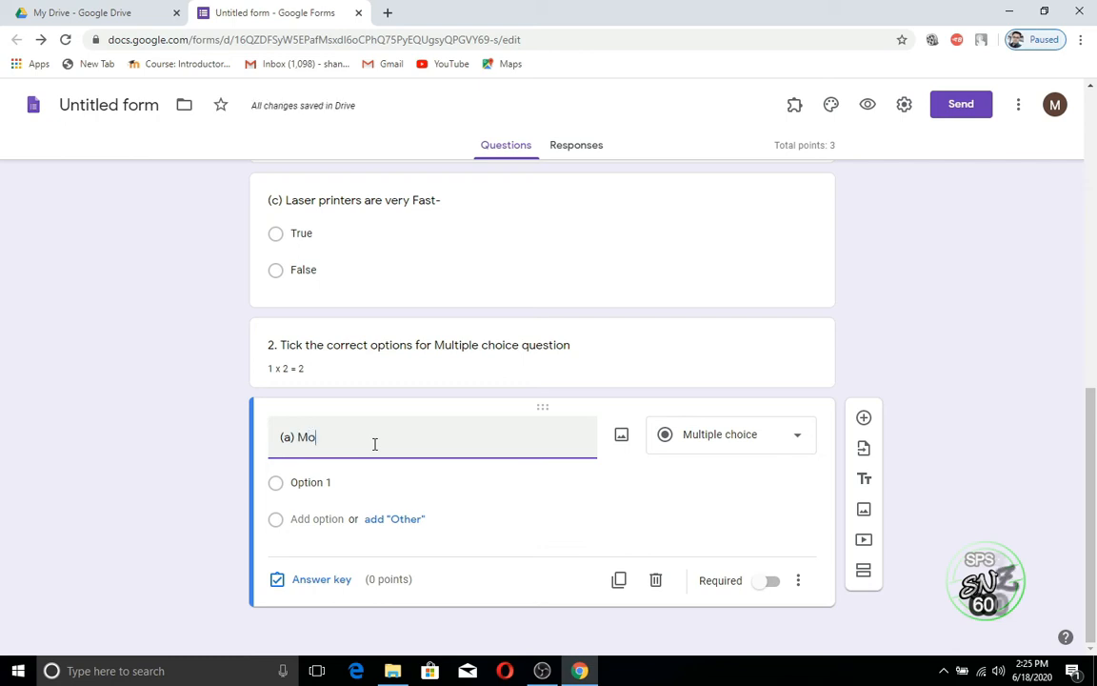
type("del c")
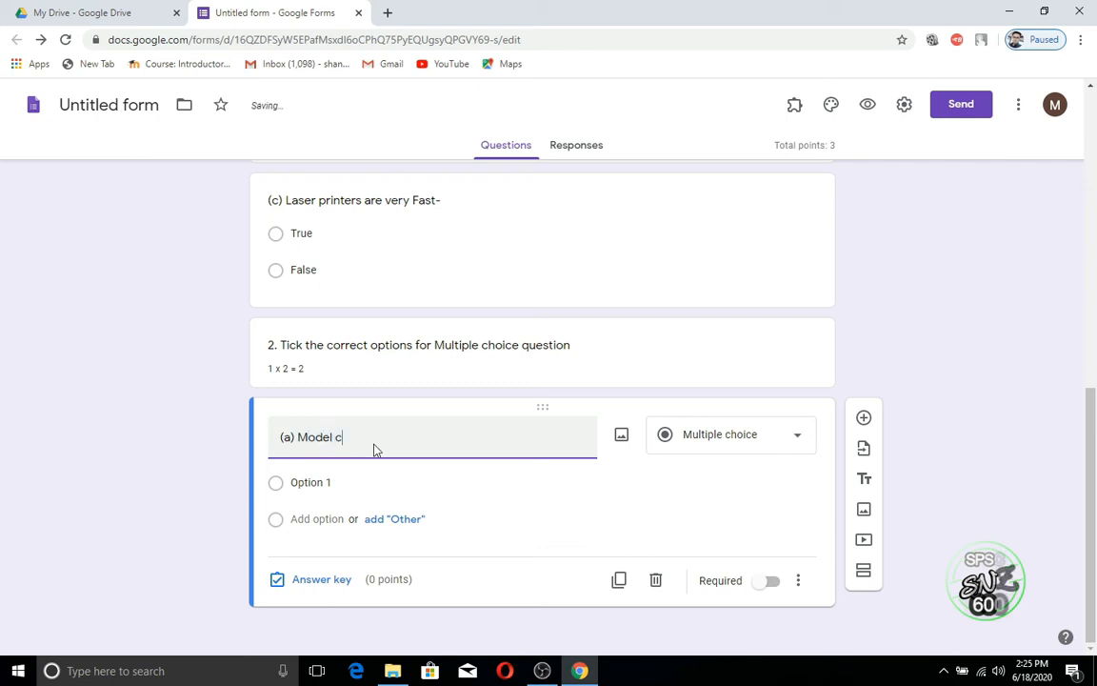
type("an be created ")
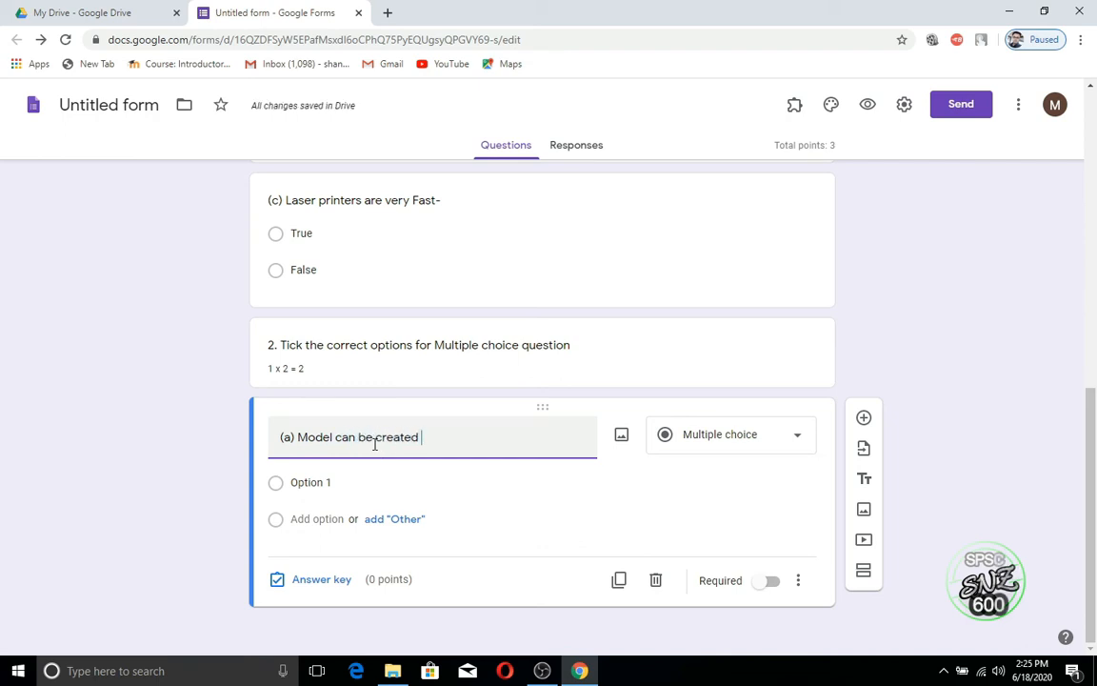
type("using-")
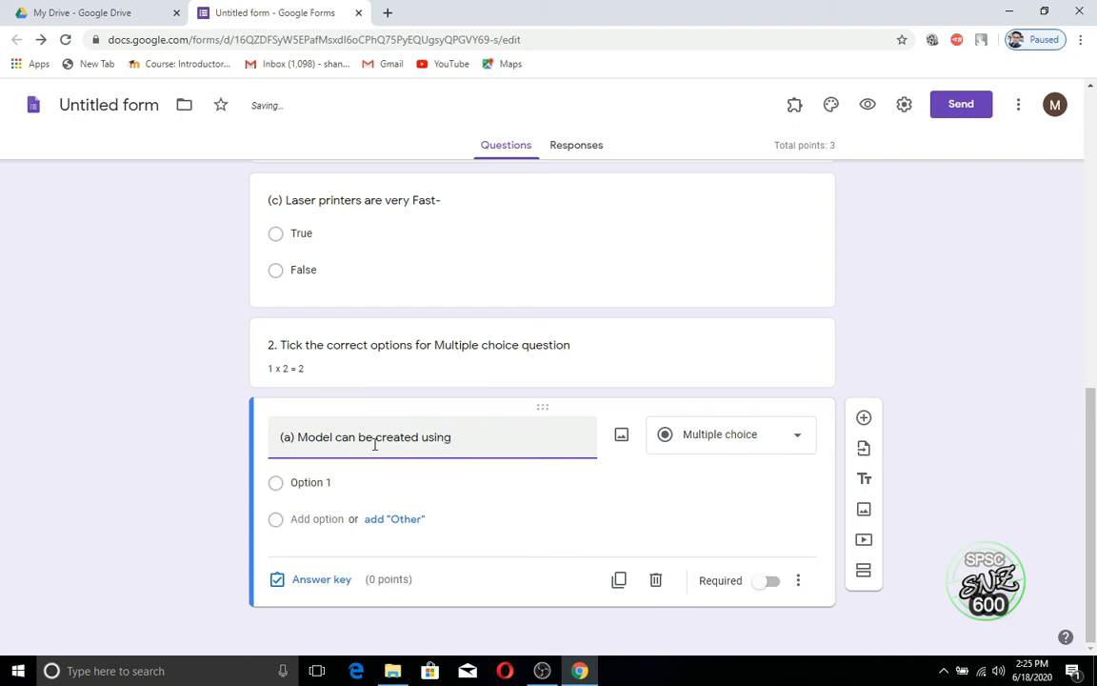
Step: Make the first choice 'Dot matrix printer' and add three more choice rows, removing Other
left_click(338, 483)
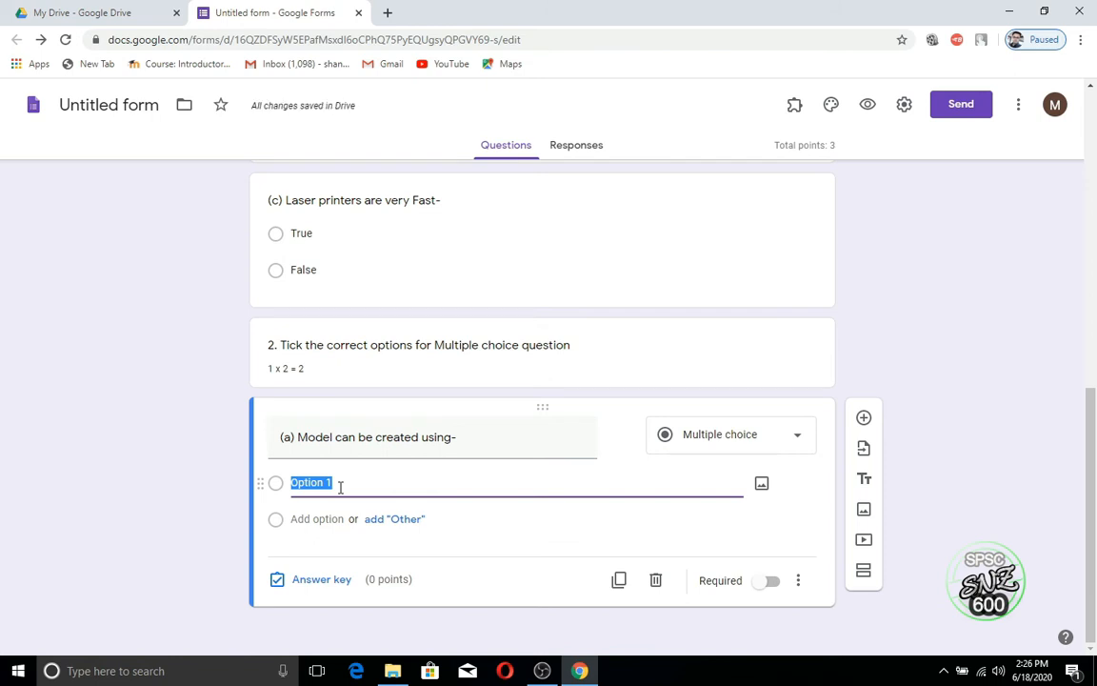
type("Dot ")
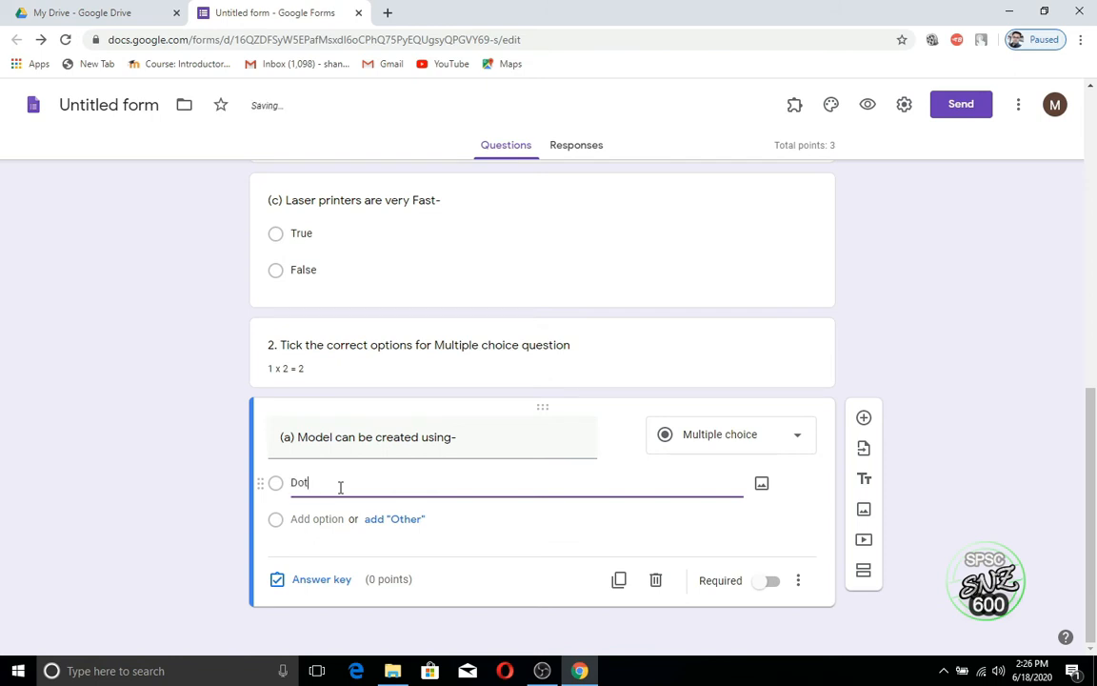
type("matrix printer")
left_click(406, 520)
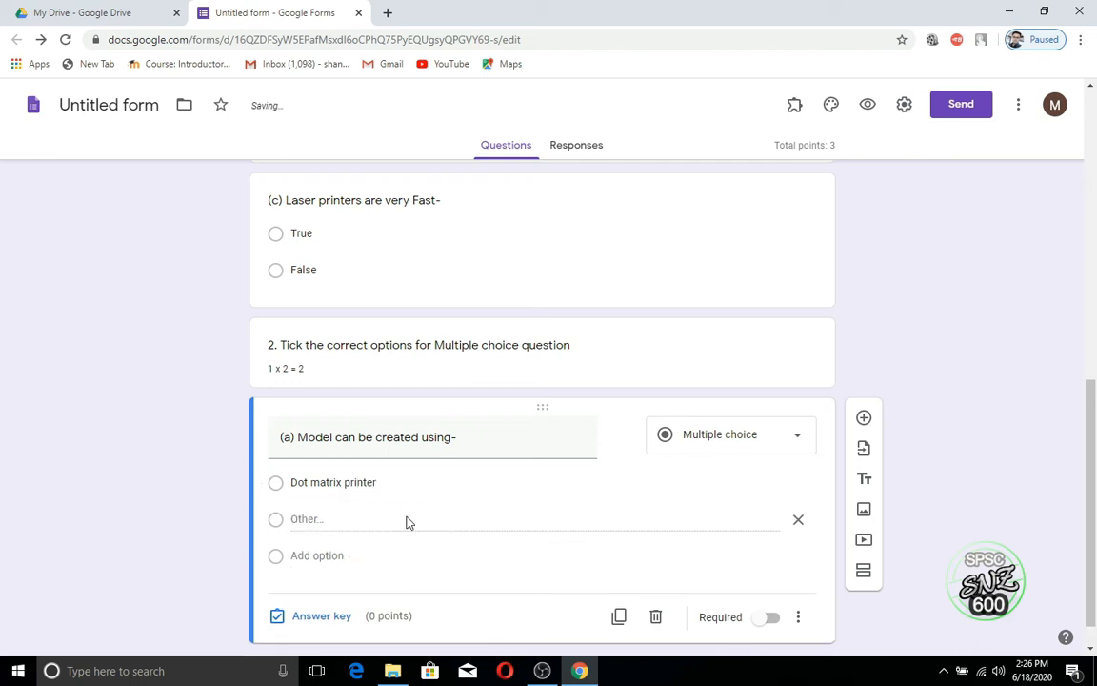
left_click(331, 556)
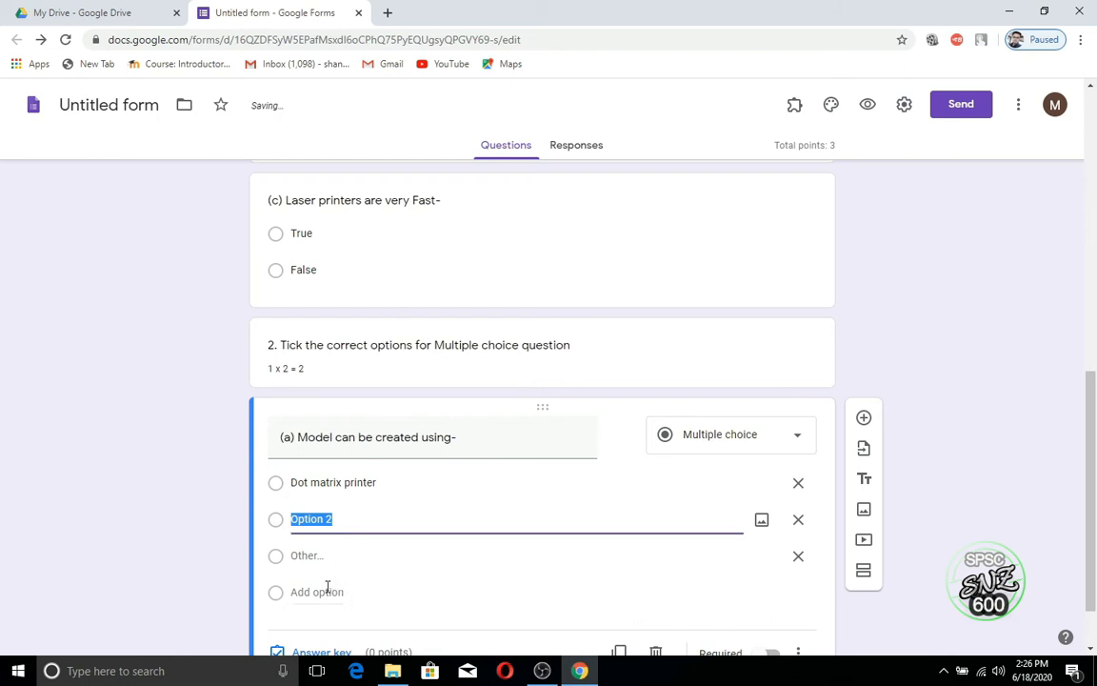
left_click(327, 592)
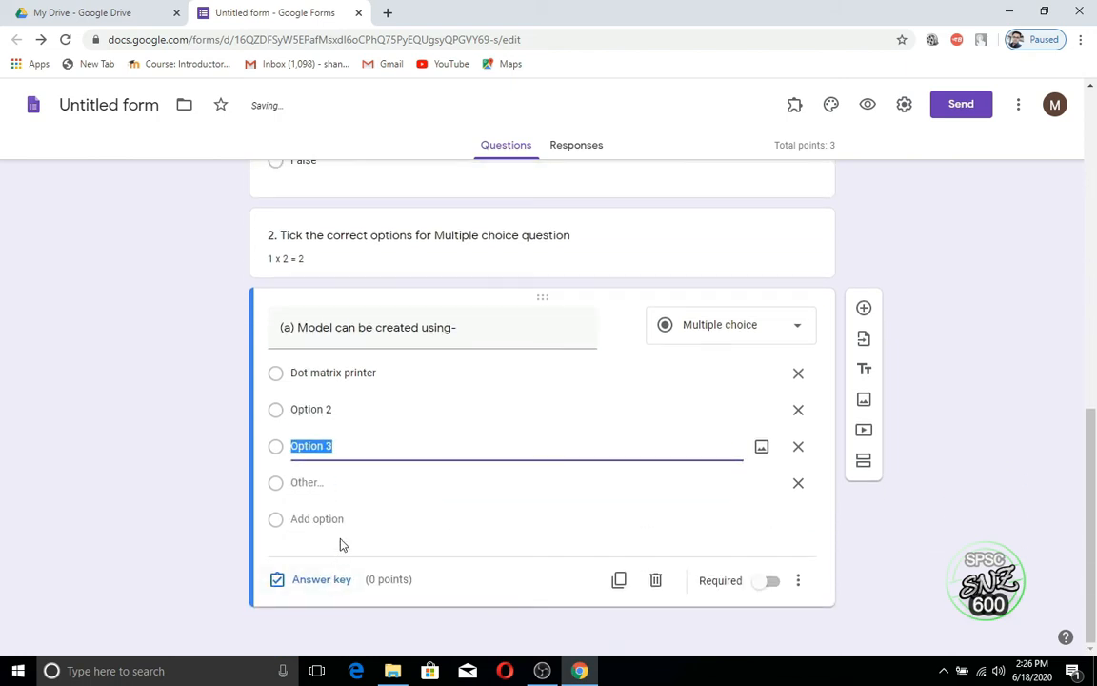
left_click(339, 522)
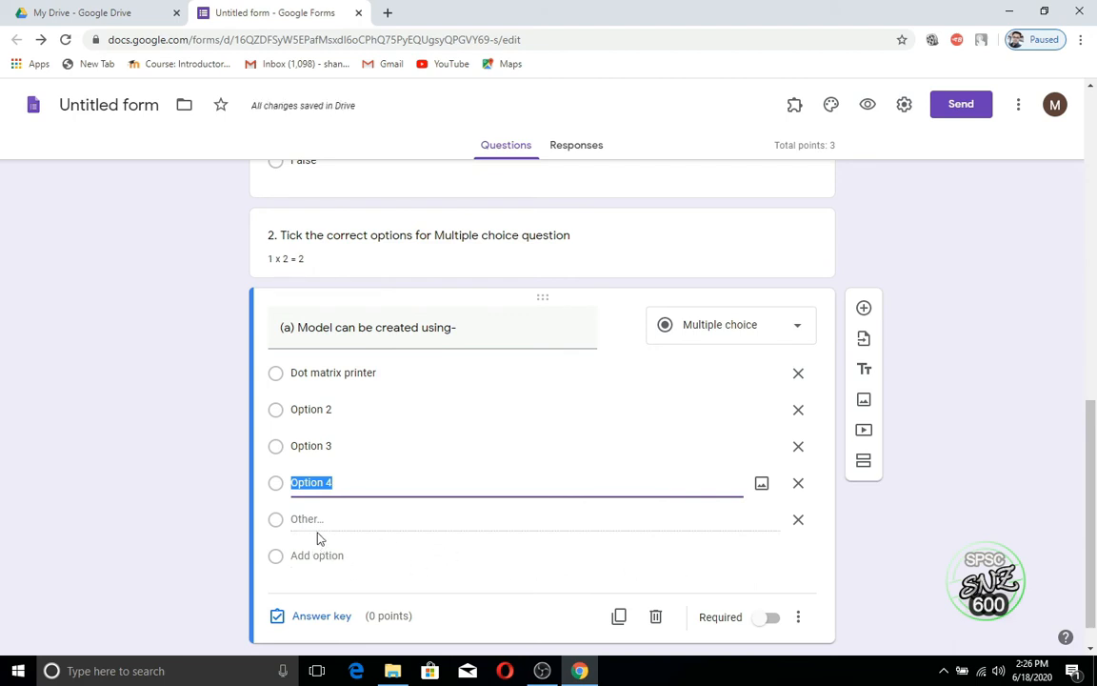
left_click(800, 520)
Step: Fill the remaining choices with 'Laser Printer', 'Ink jet printer' and '3D Printer'
left_click(348, 411)
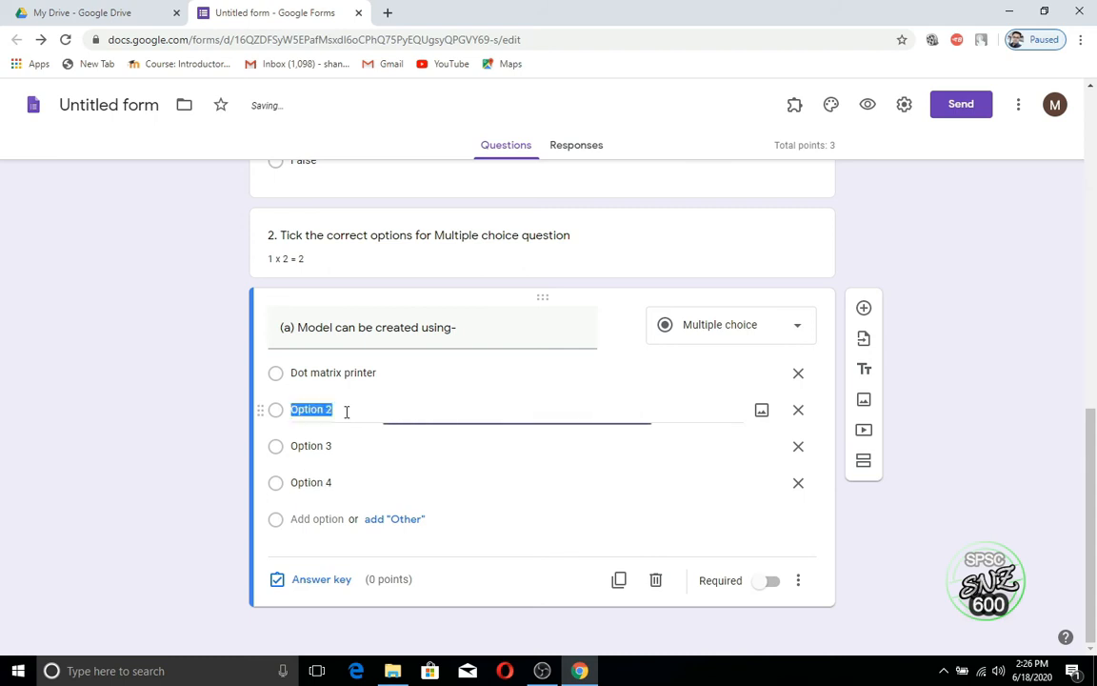
type("Laser")
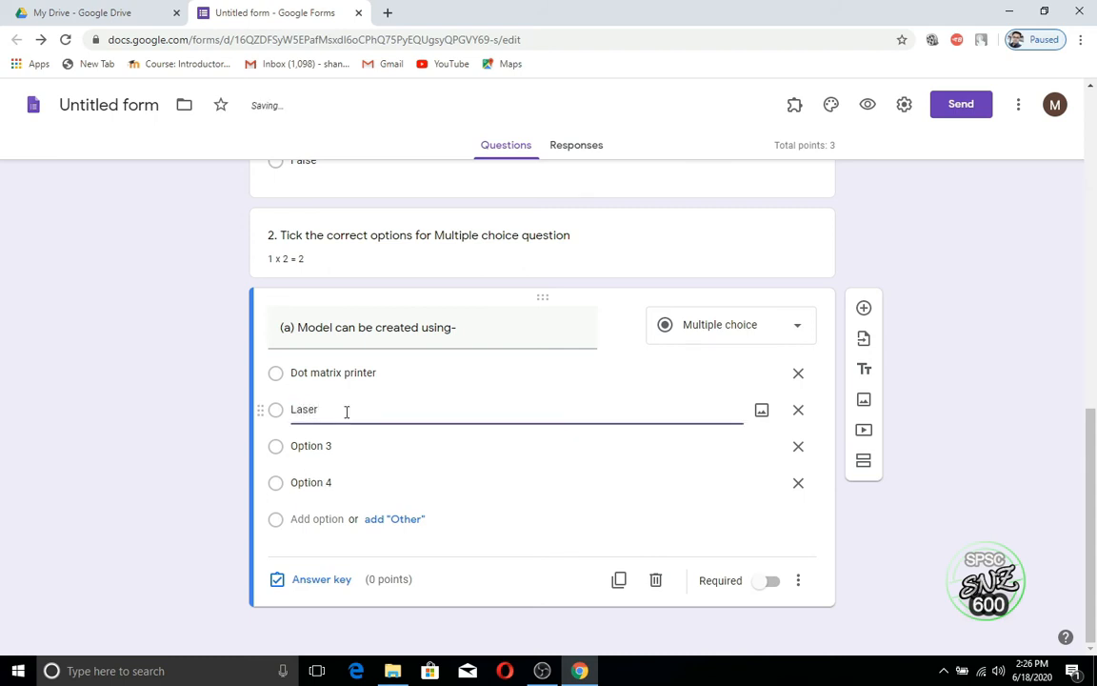
type(" Printer")
left_click(297, 446)
left_click(333, 447)
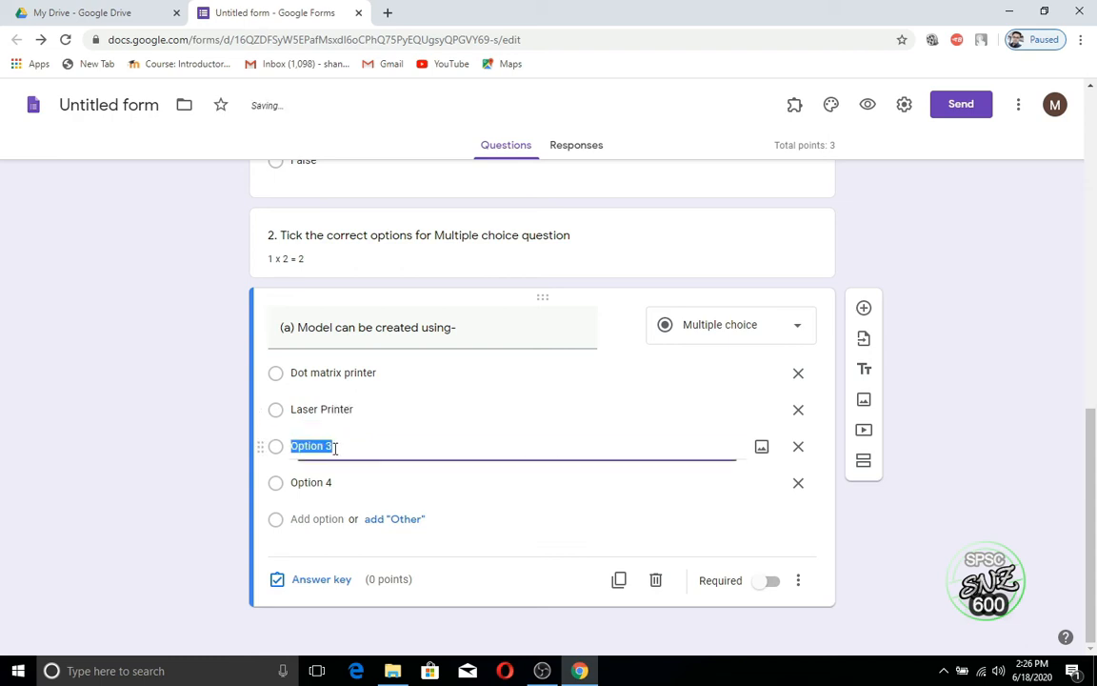
type("In")
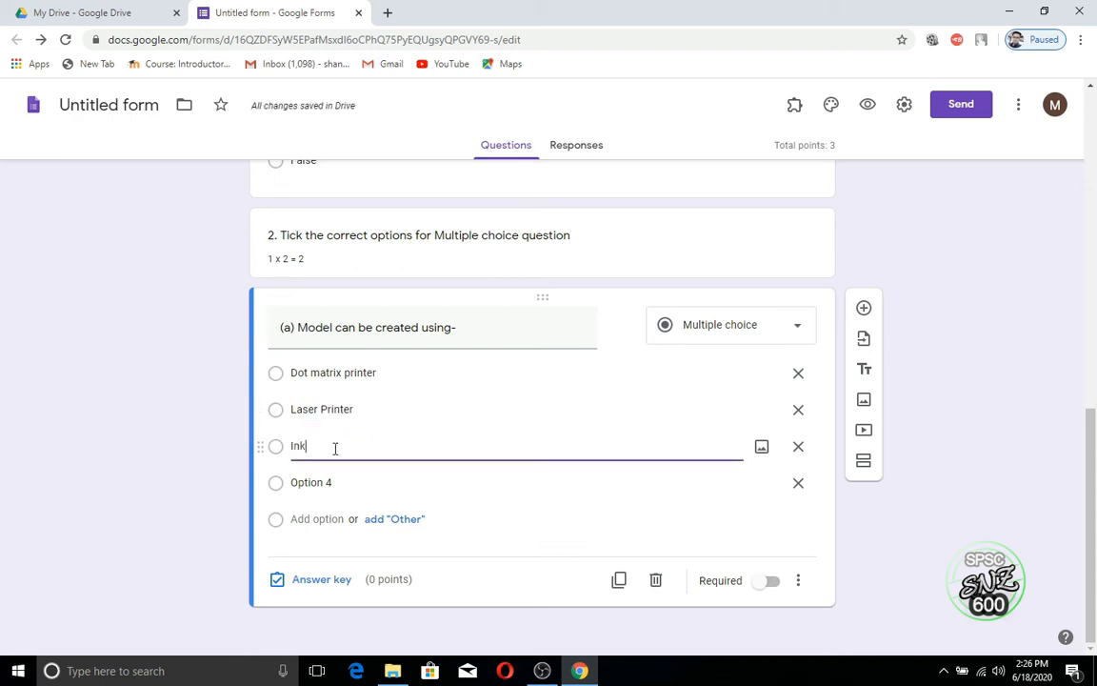
type("k jet printer")
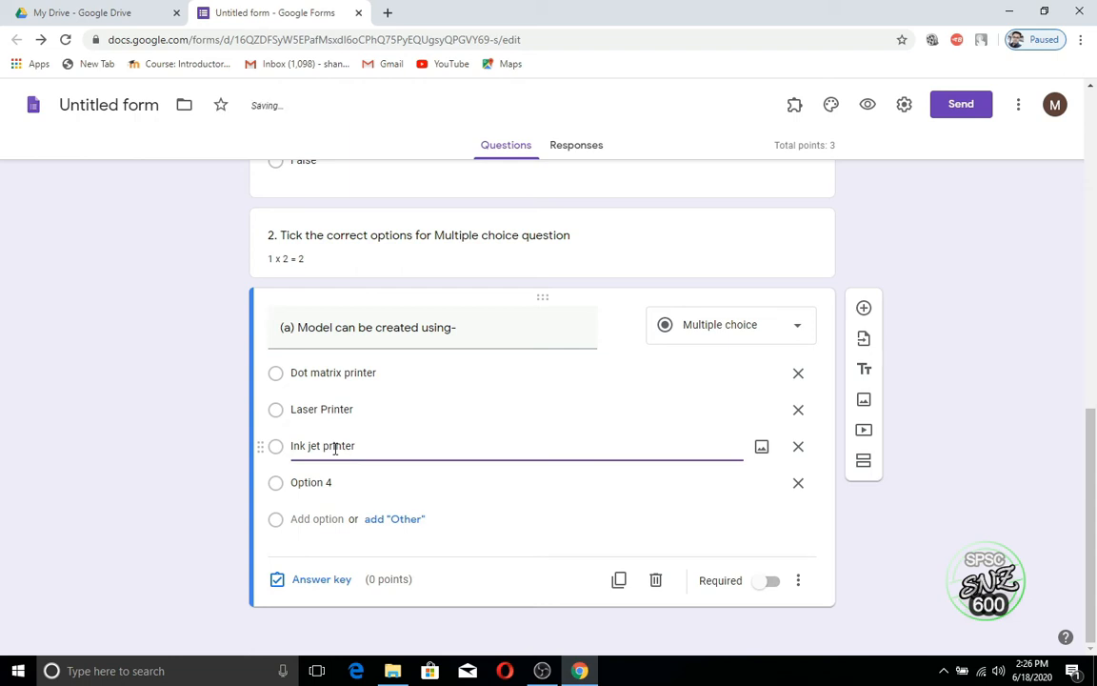
left_click(342, 483)
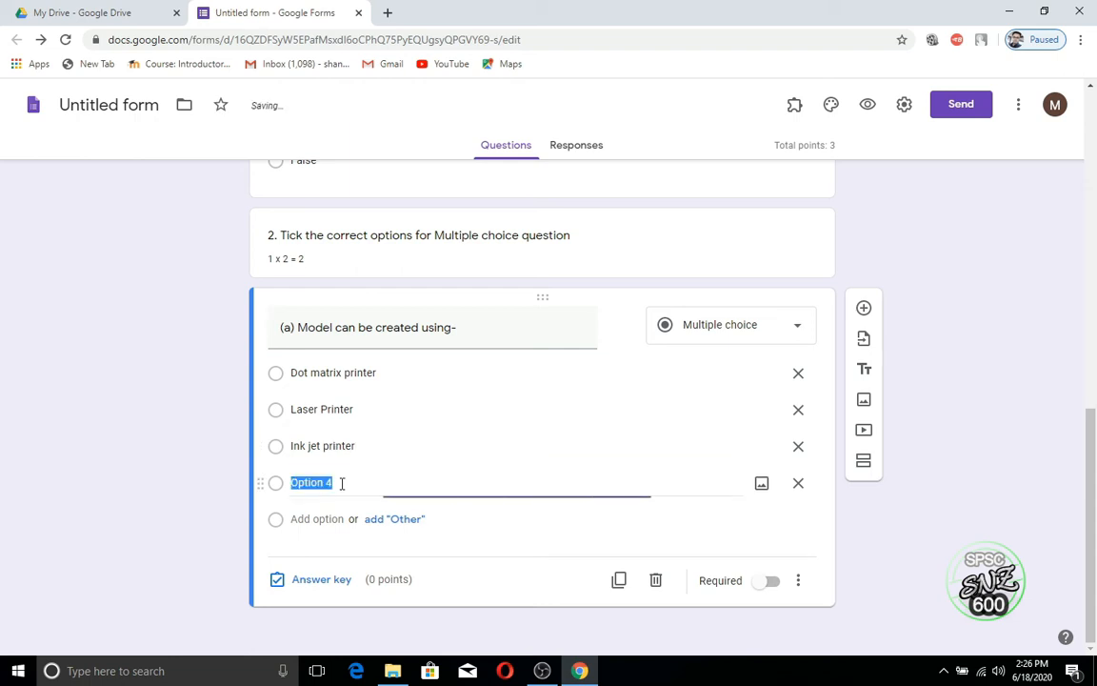
type("3")
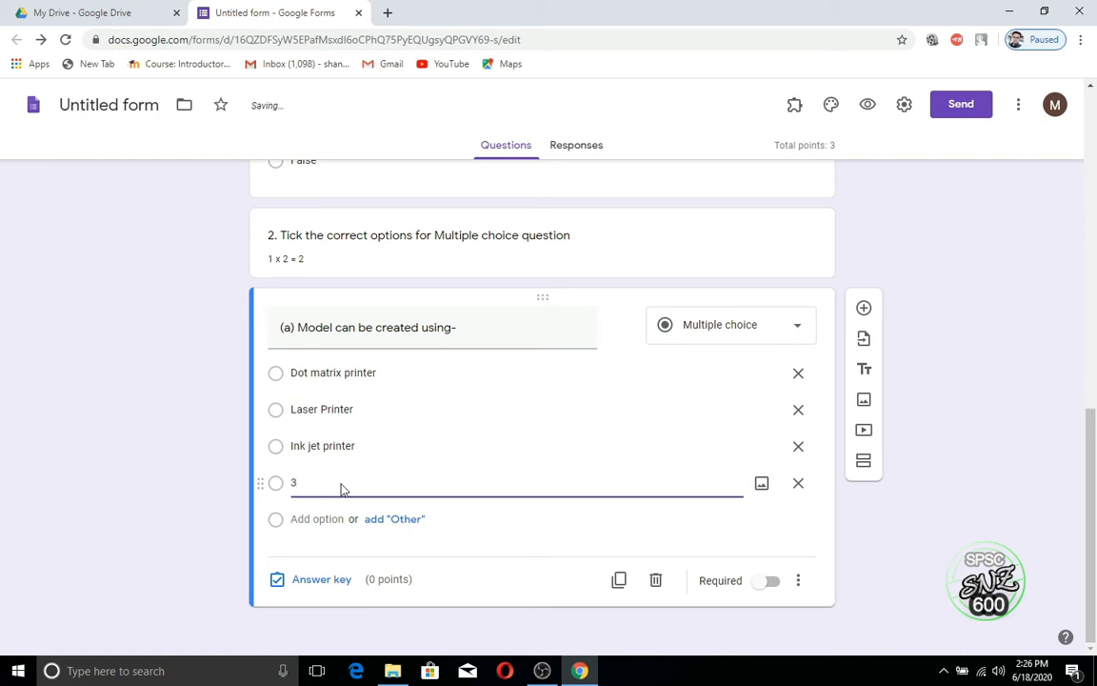
type("D Printer")
Step: Key 3D Printer as the correct answer for question (a), worth 1 point
left_click(328, 582)
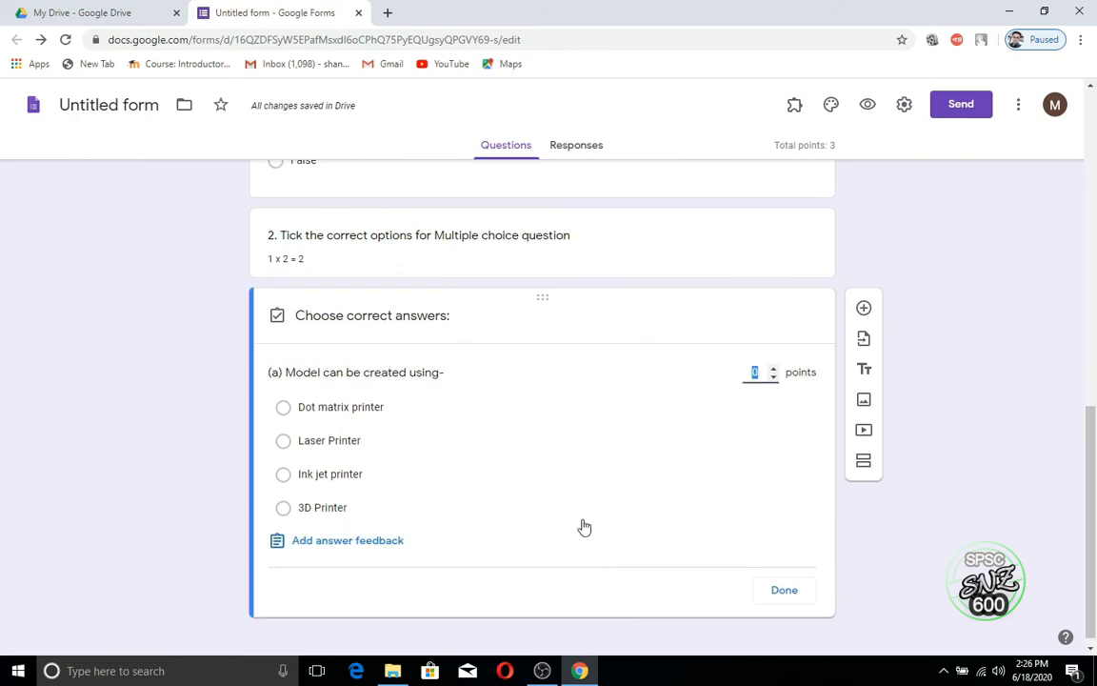
left_click(774, 370)
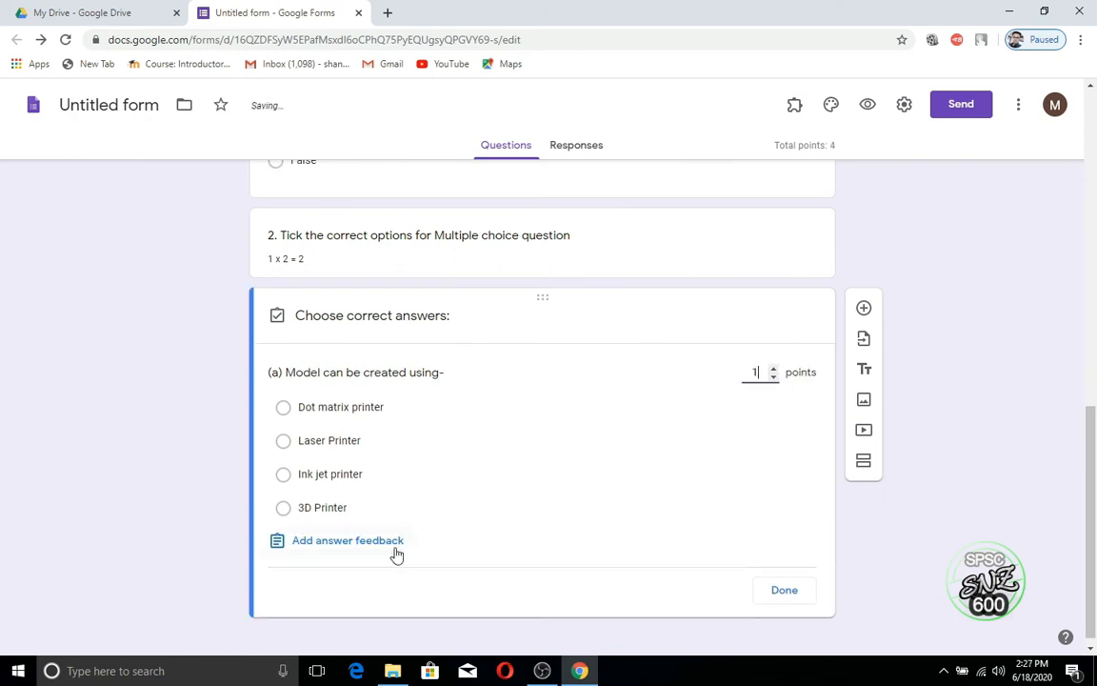
left_click(284, 507)
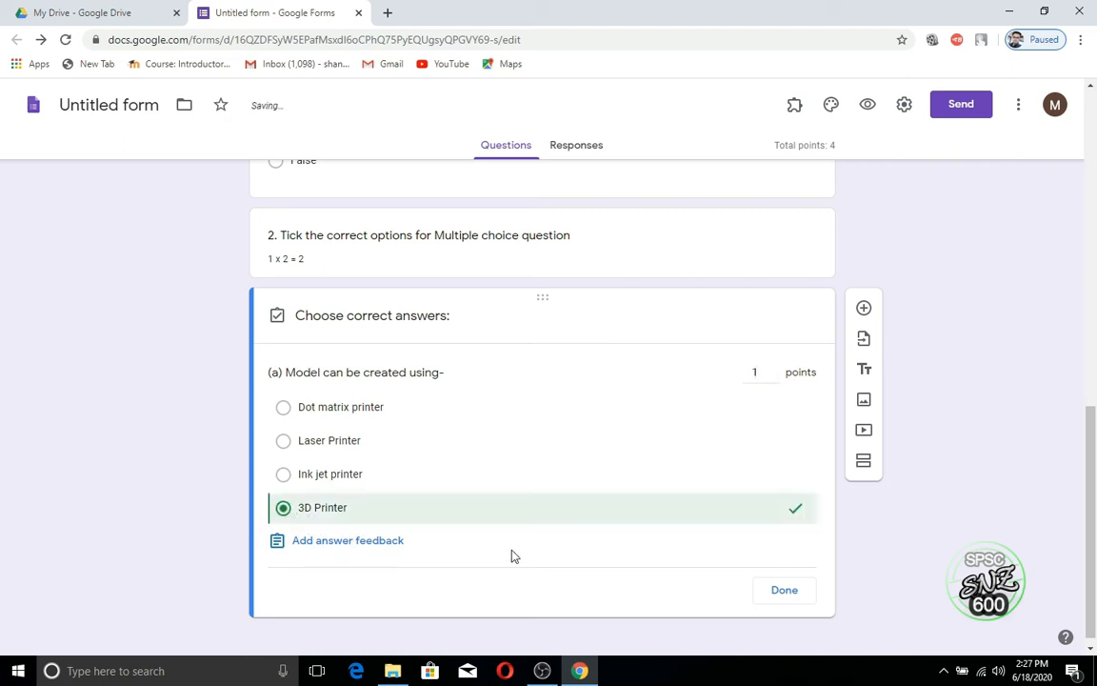
left_click(777, 592)
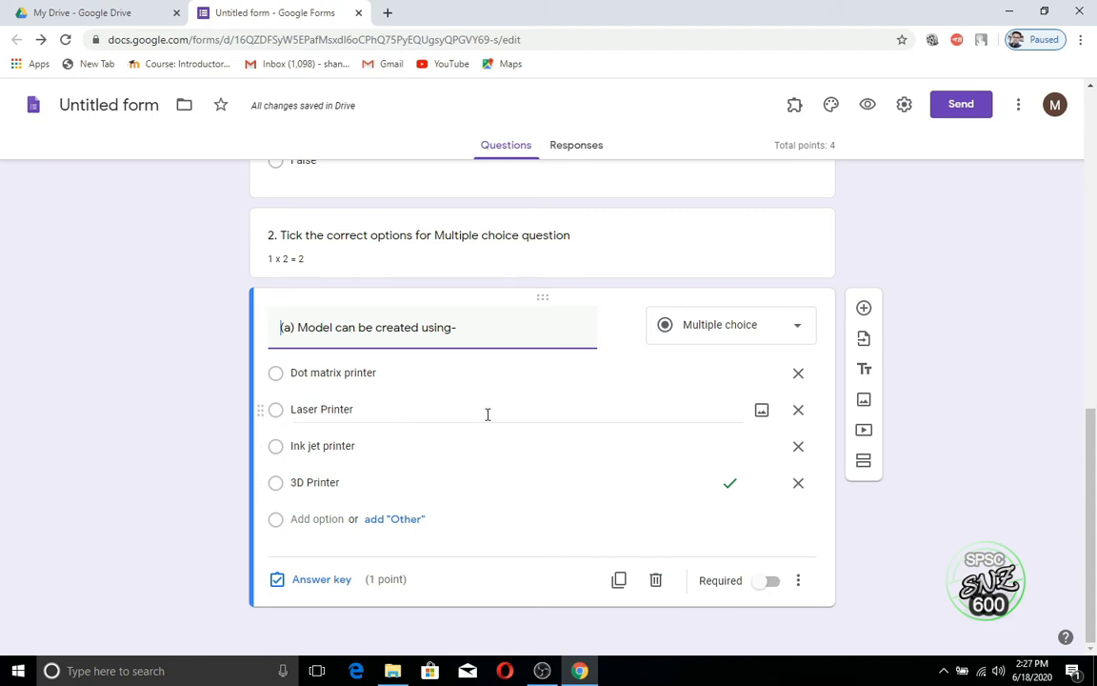
Step: Duplicate question (a) and retitle the copy '(b) Sensor is used as a'
left_click(621, 583)
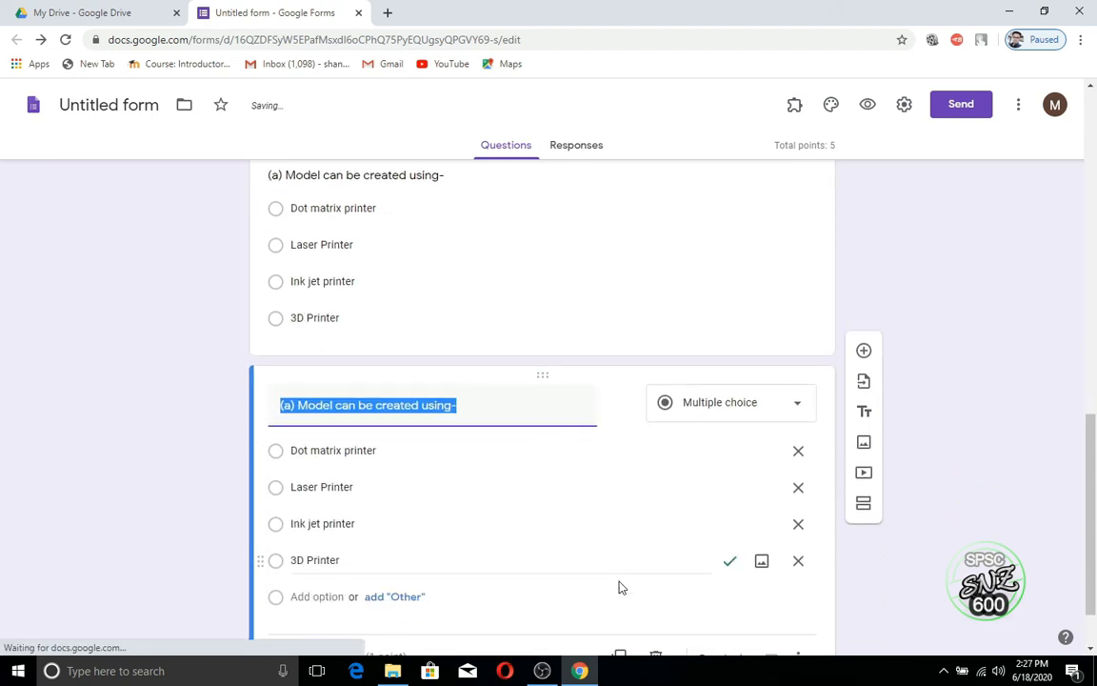
left_click(295, 395)
key("BackSpace")
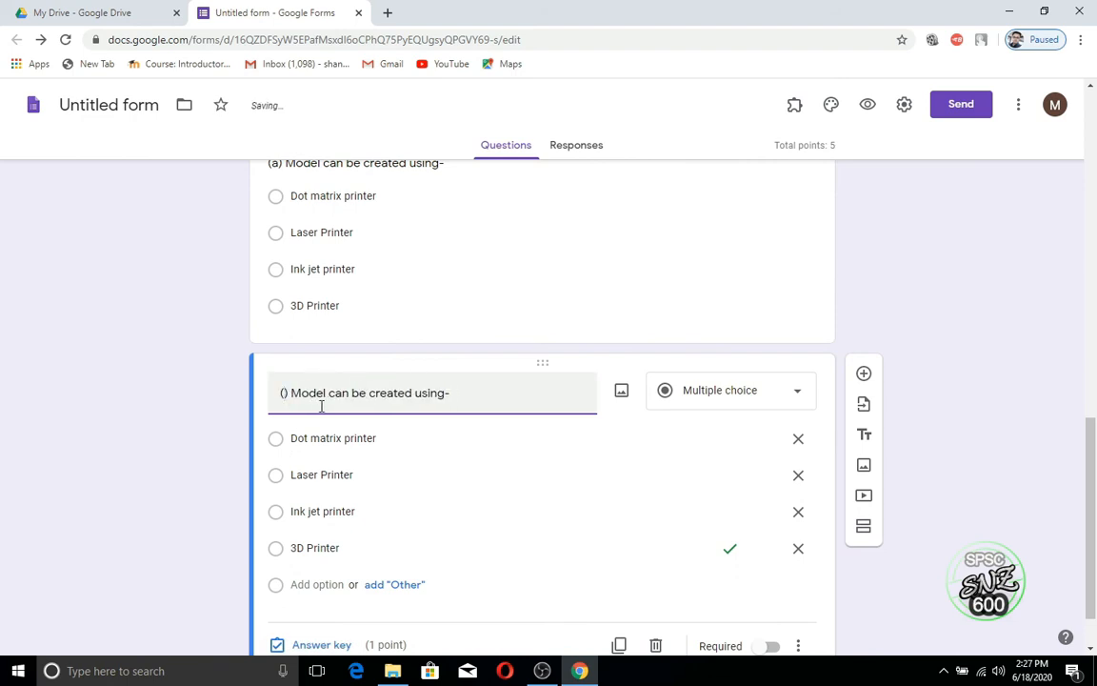
type("b")
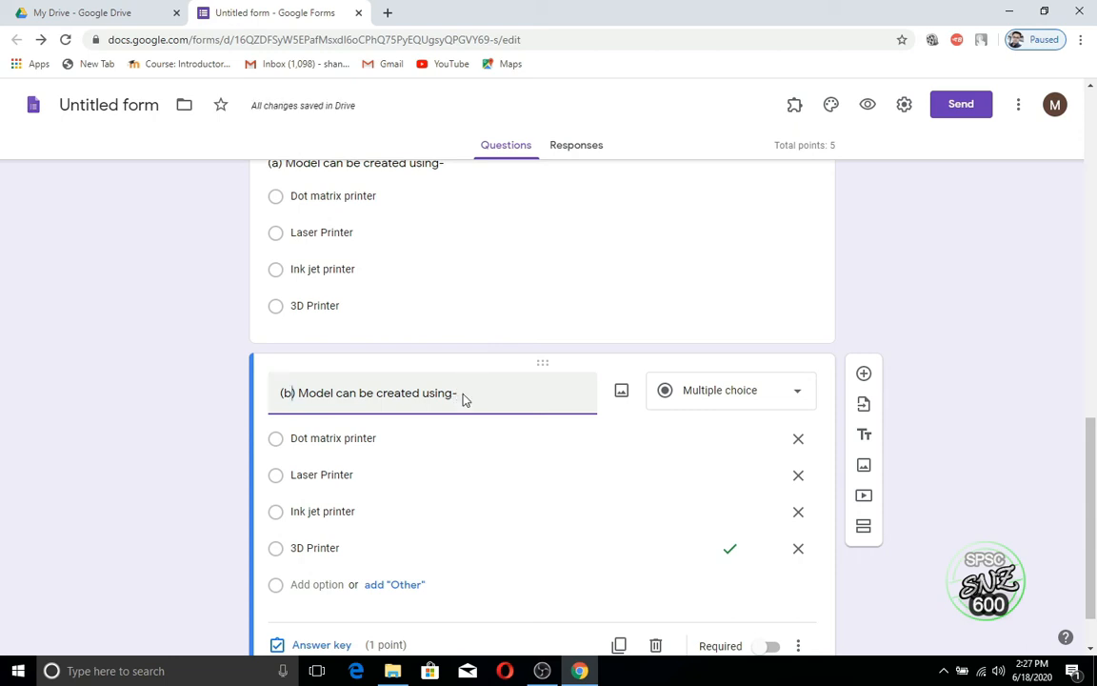
left_click_drag(459, 392, 304, 388)
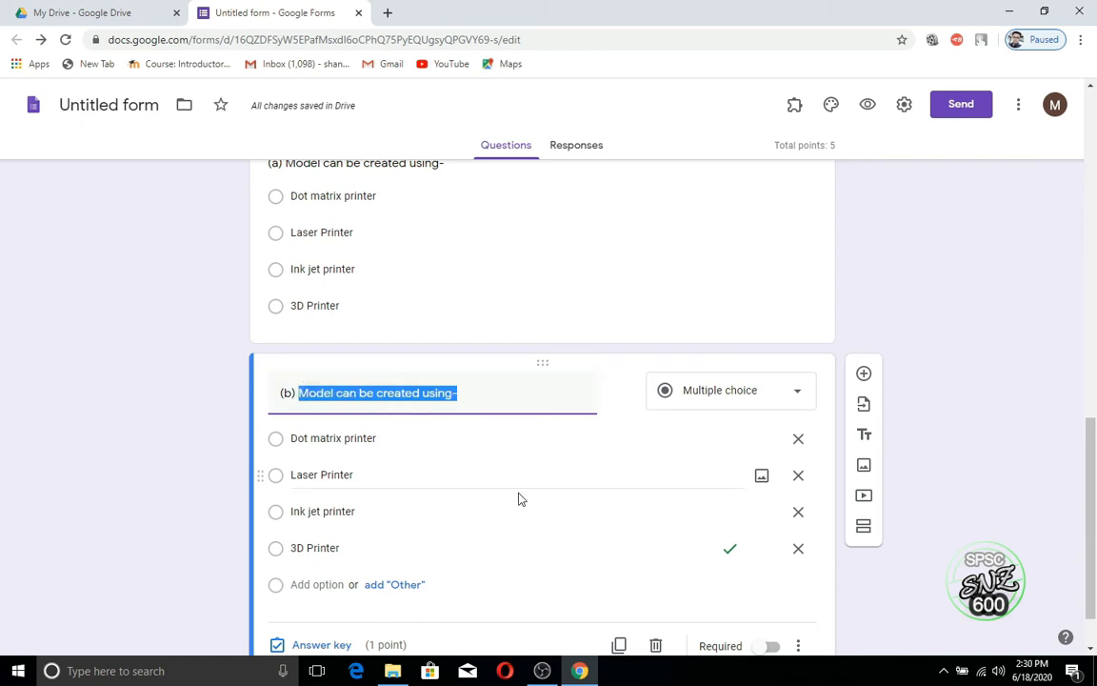
type("Sensor")
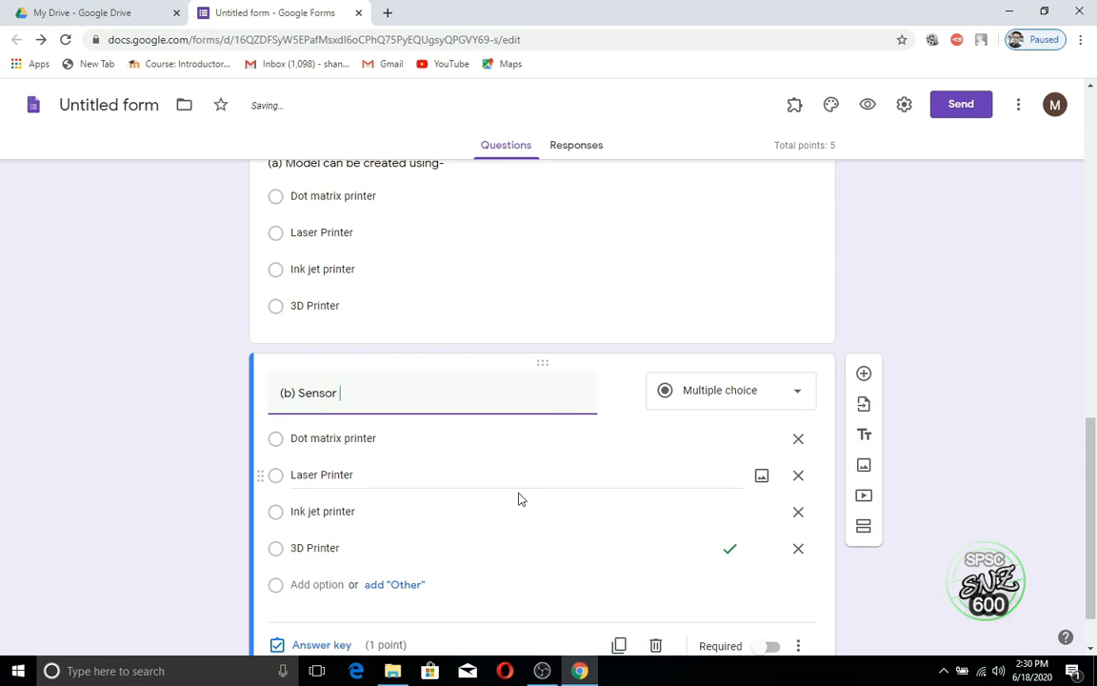
type("is used as a-")
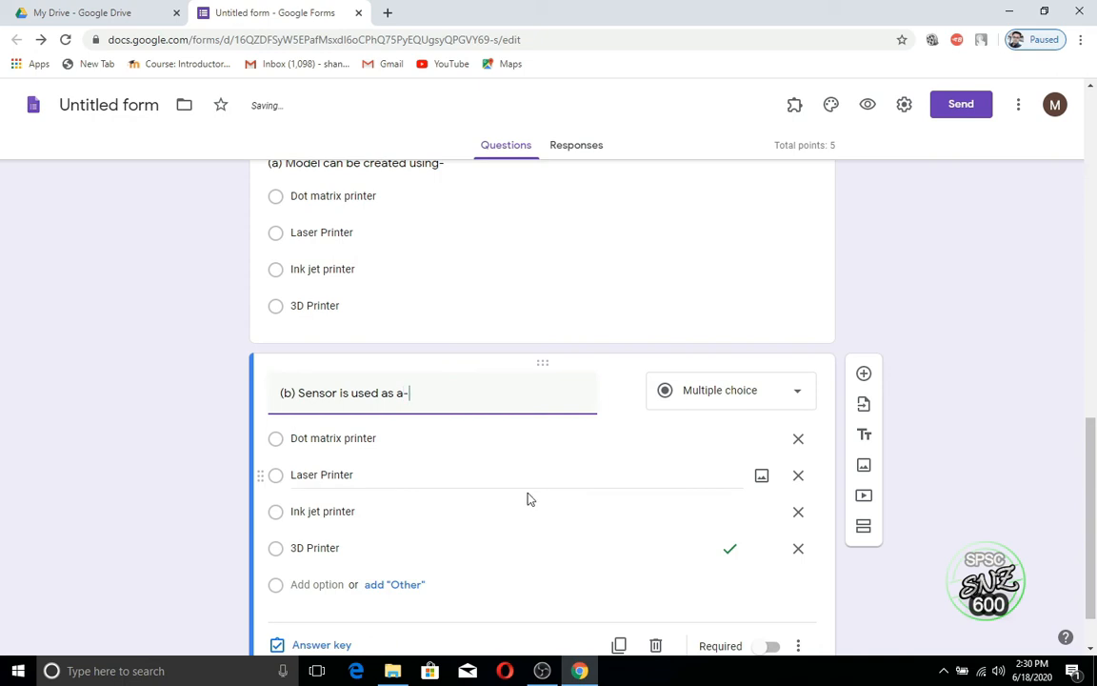
Step: Replace the four choices with Input device, Output device, Storage and None of the above
left_click(323, 440)
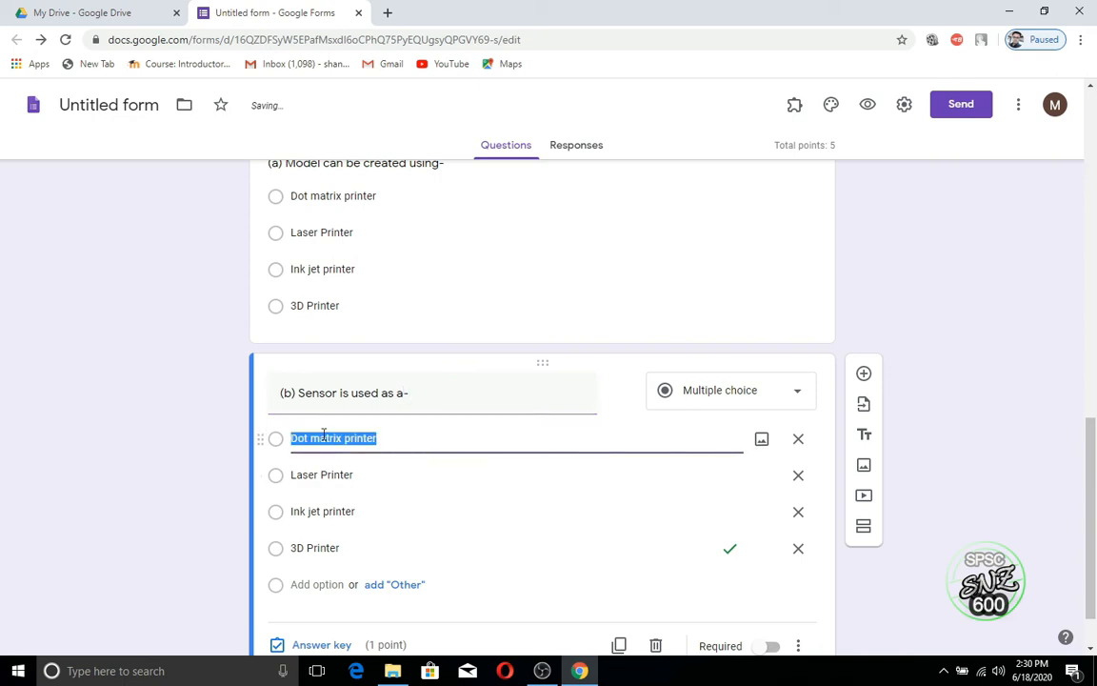
type("Inpu")
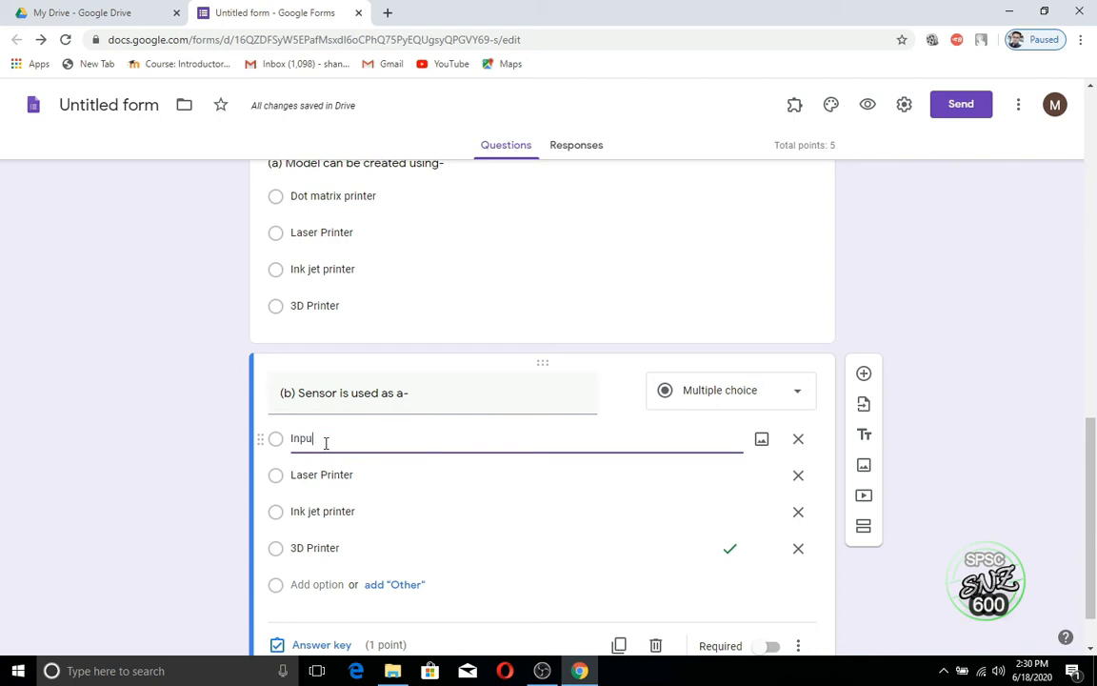
type("t device")
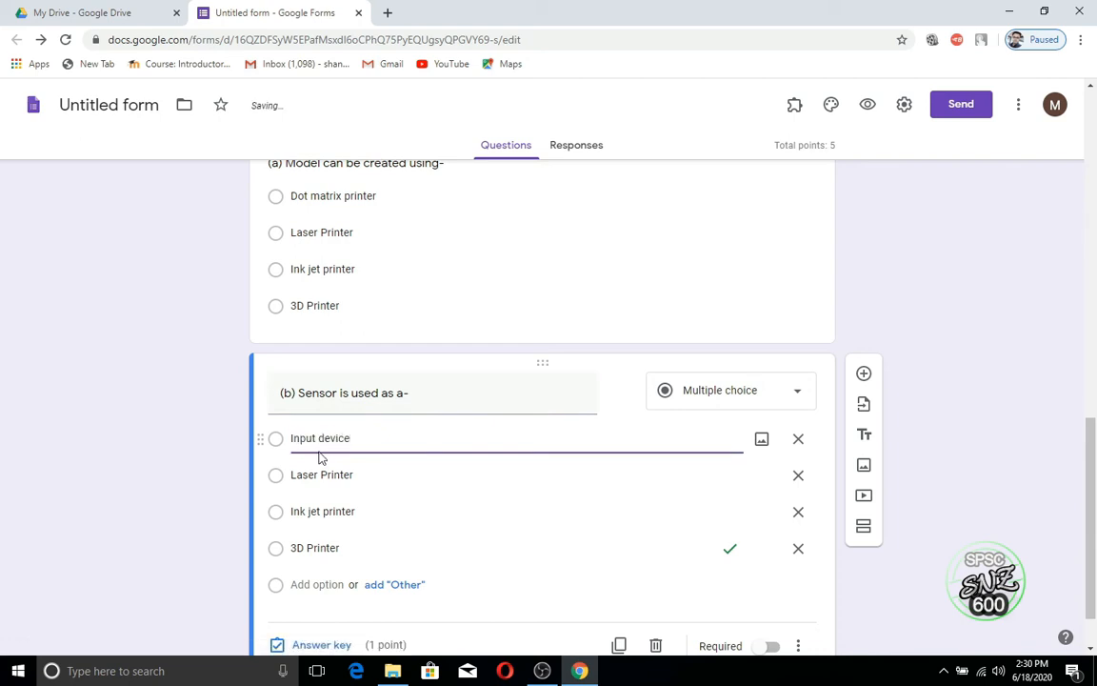
left_click_drag(350, 474, 288, 476)
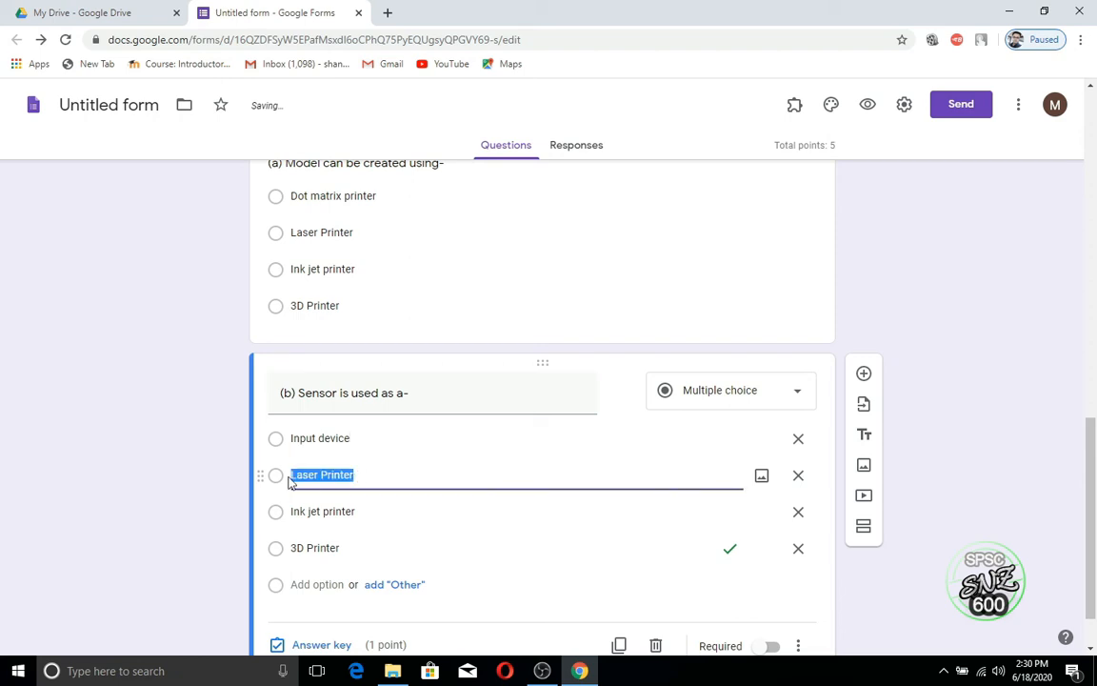
type("Outpu")
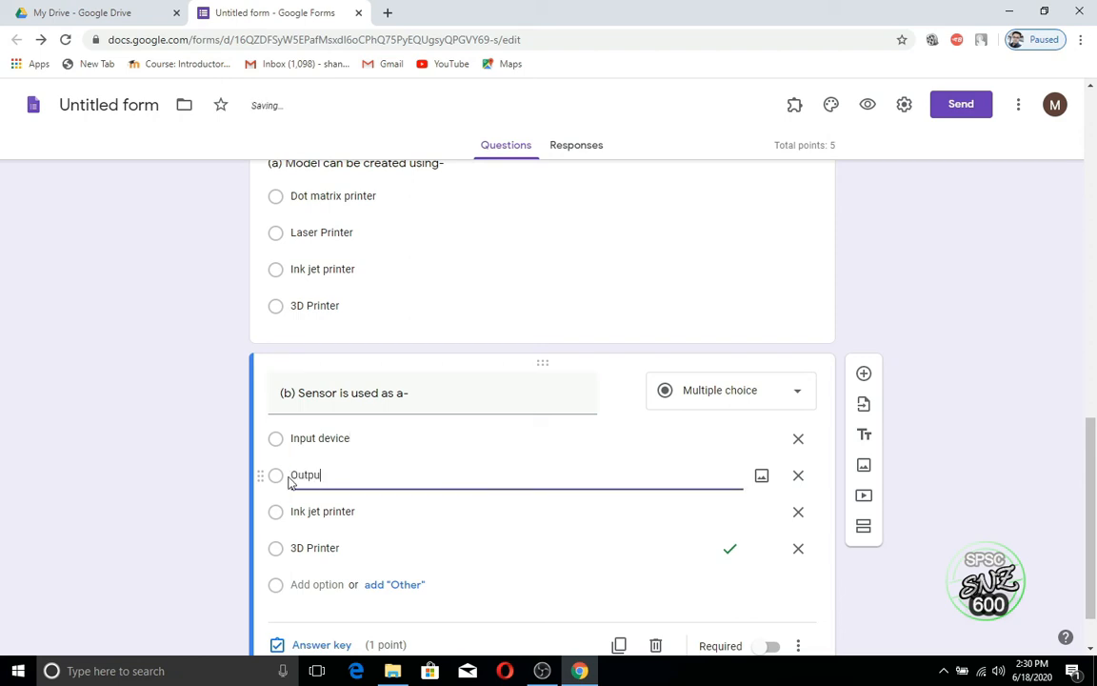
type("t device")
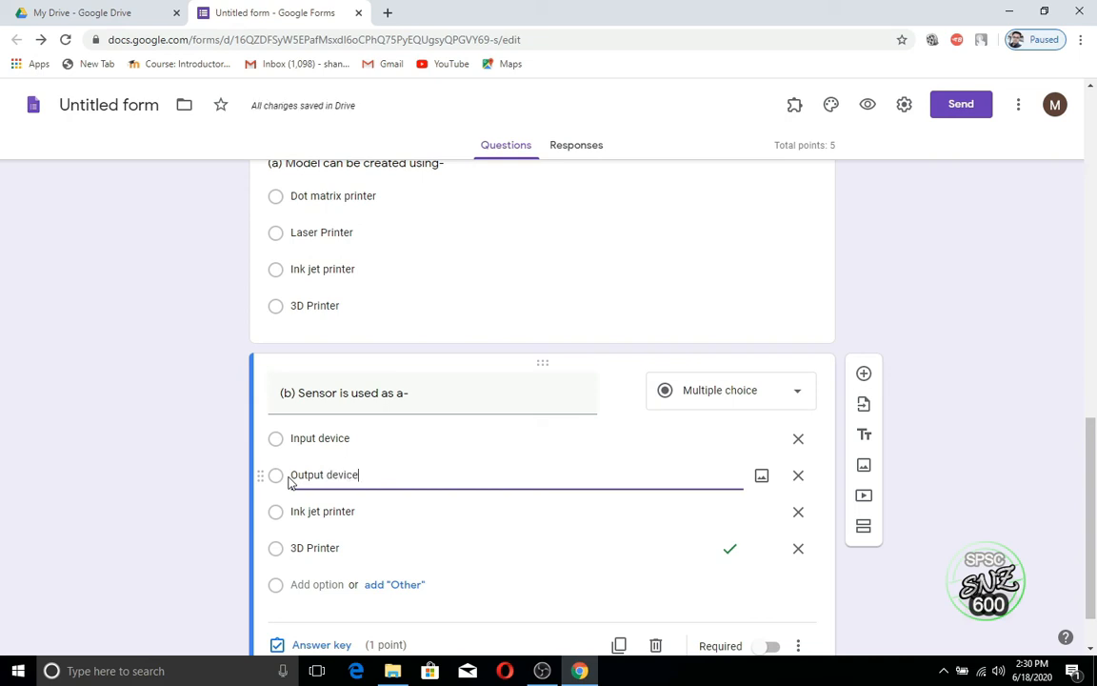
left_click(322, 511)
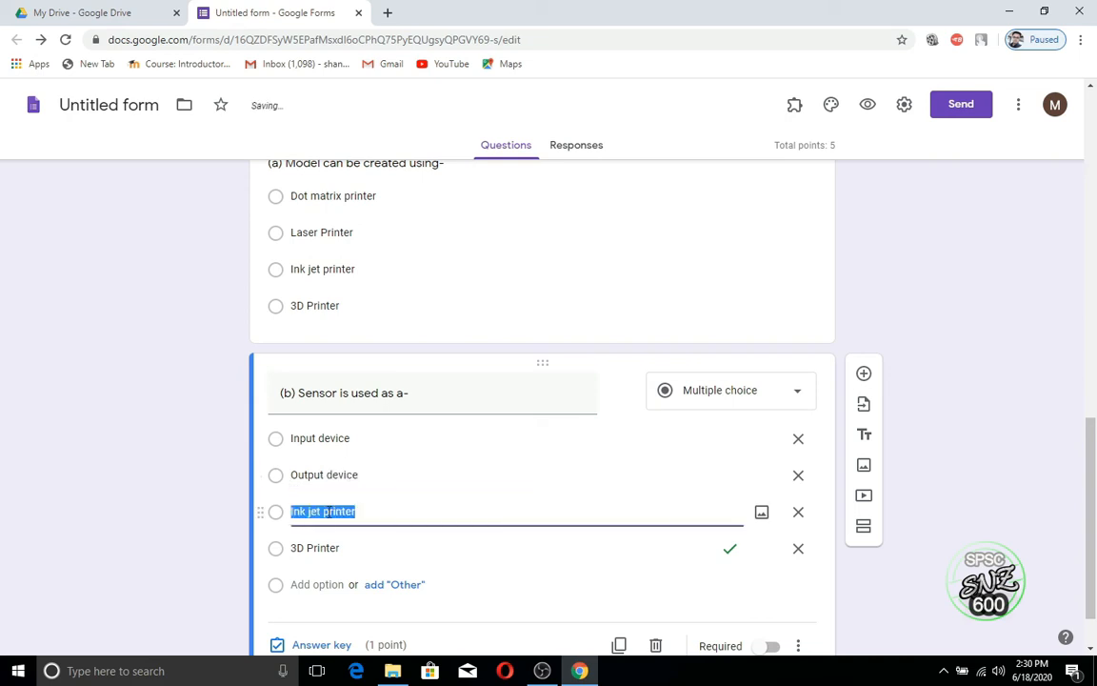
type("Storage")
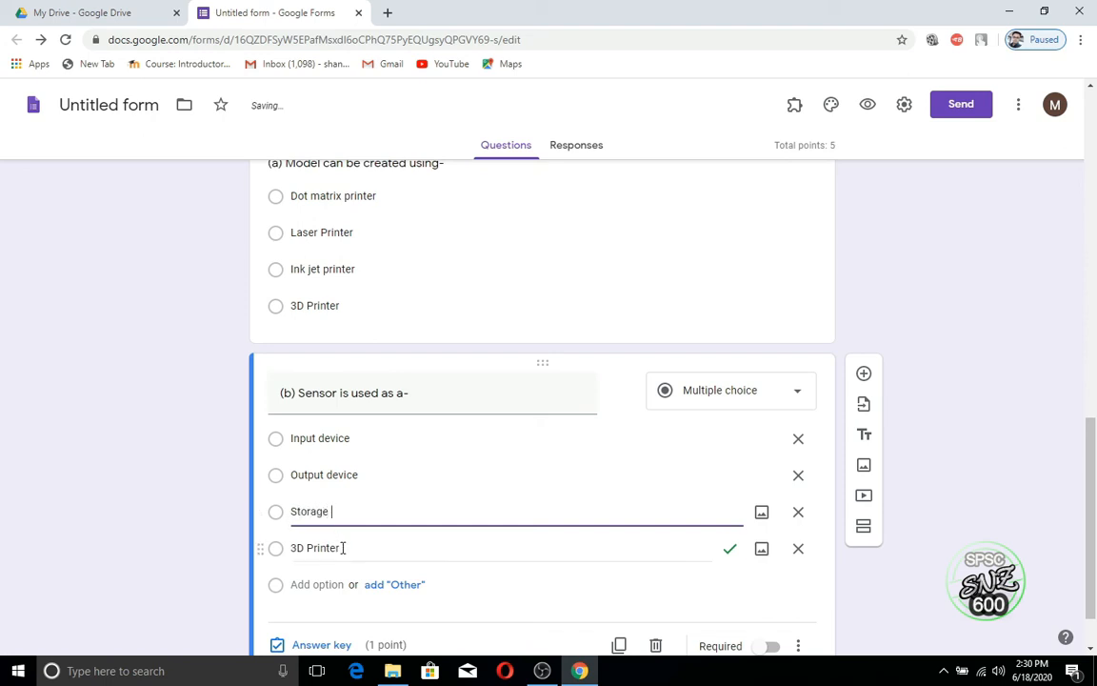
left_click(344, 548)
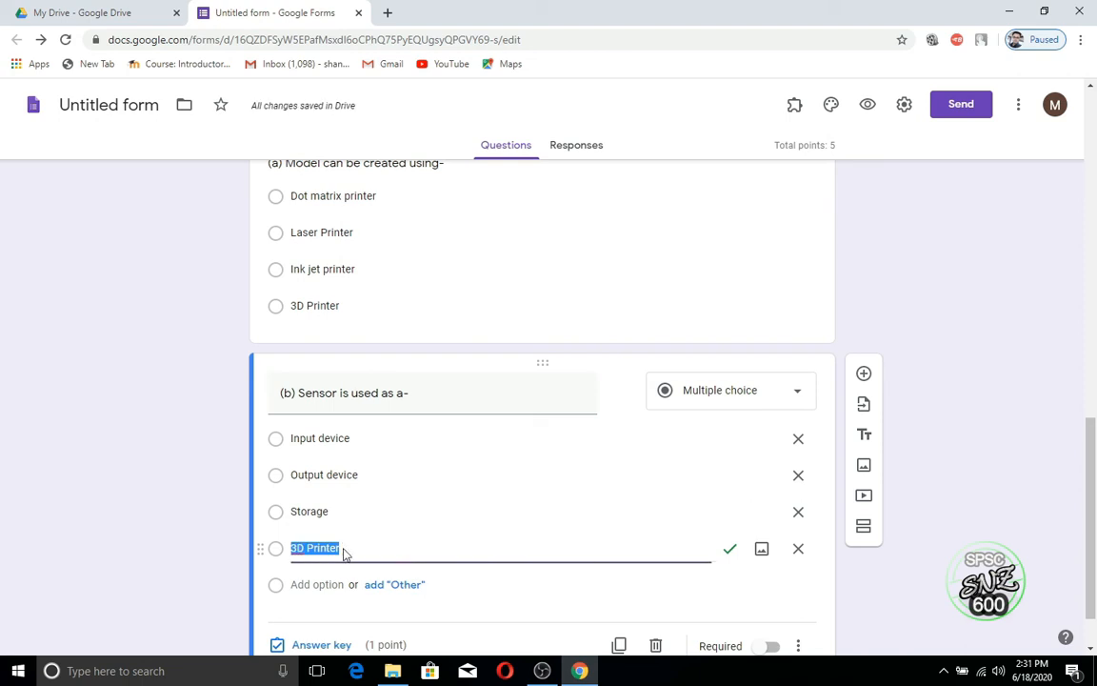
type("None o")
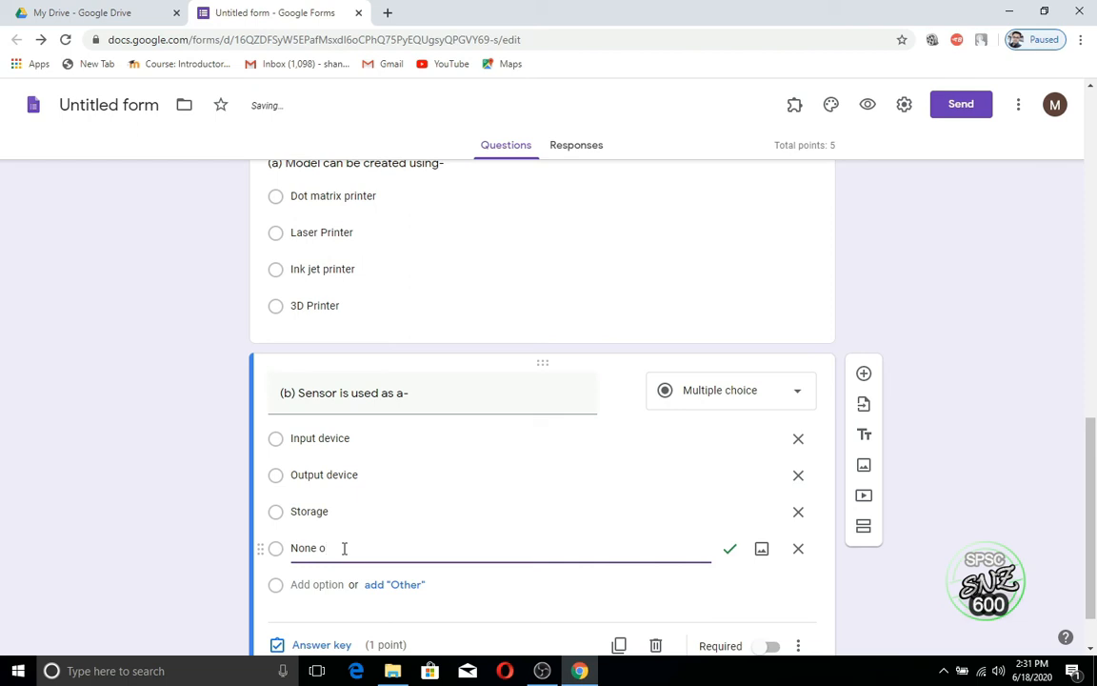
type("f the above")
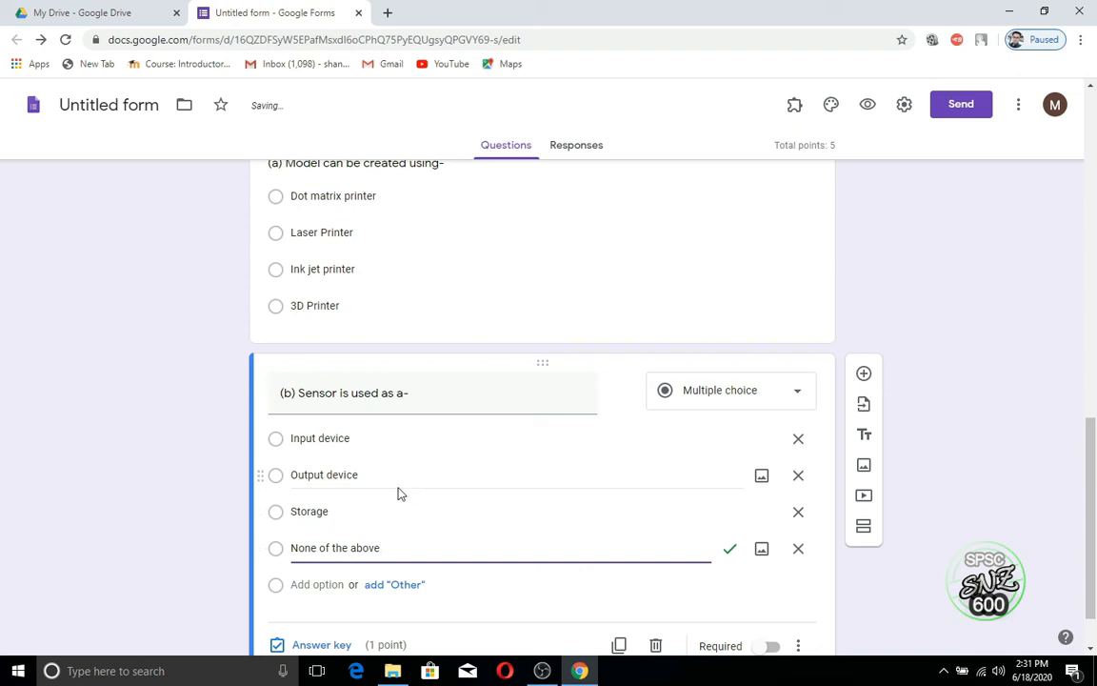
scroll(477, 474, "up", 2)
scroll(480, 467, "down", 2)
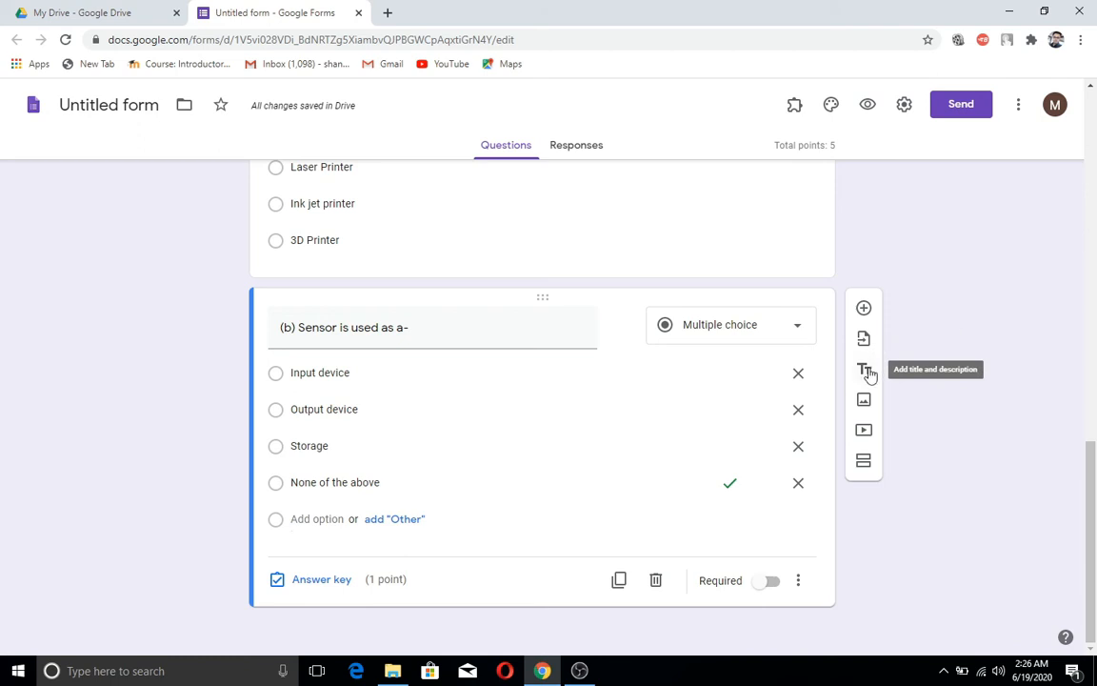
Step: Add heading '3. Choose and type the correct options from the list given below' with the QR code/Barcode/LCD/LED list
left_click(866, 372)
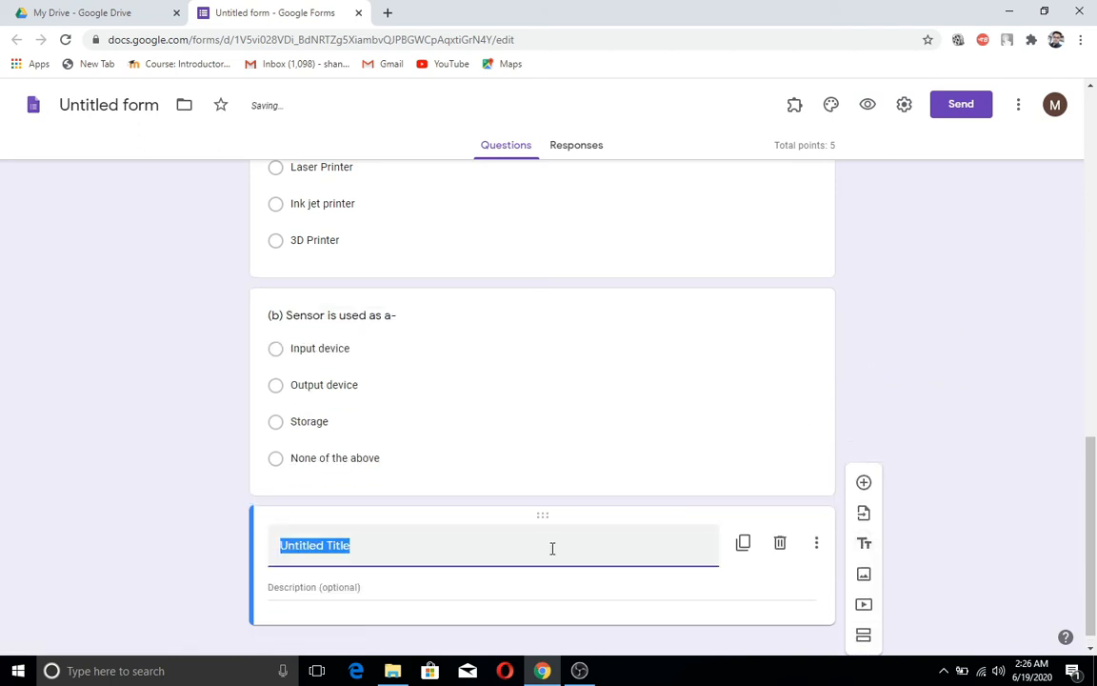
type("3.")
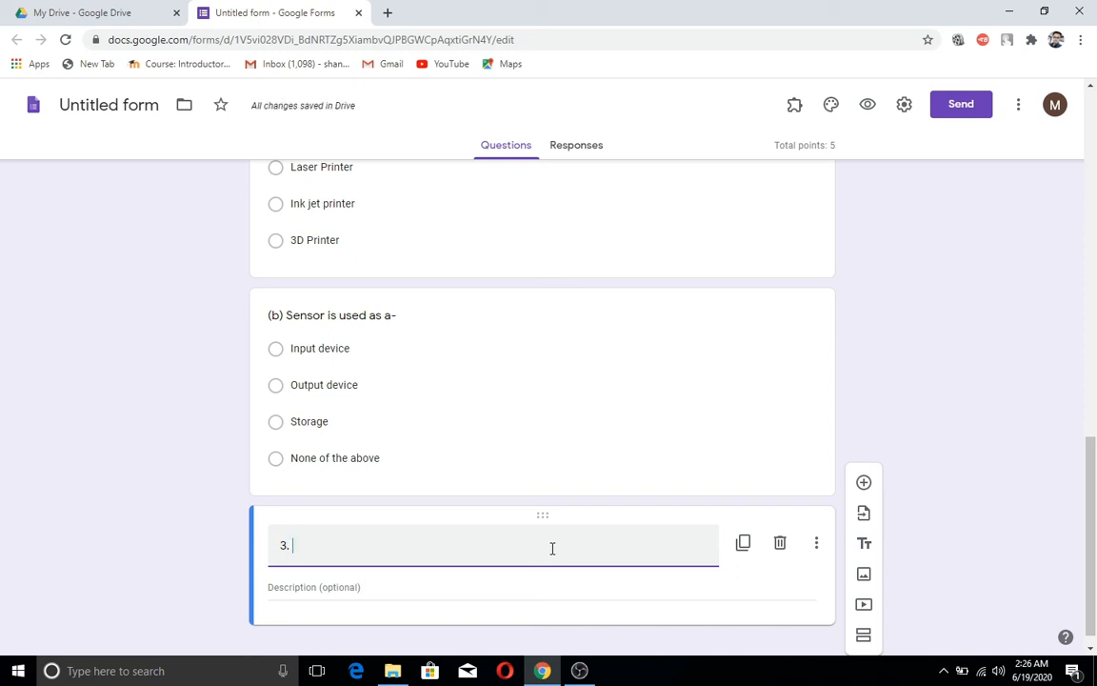
type("Choos")
type("e and ")
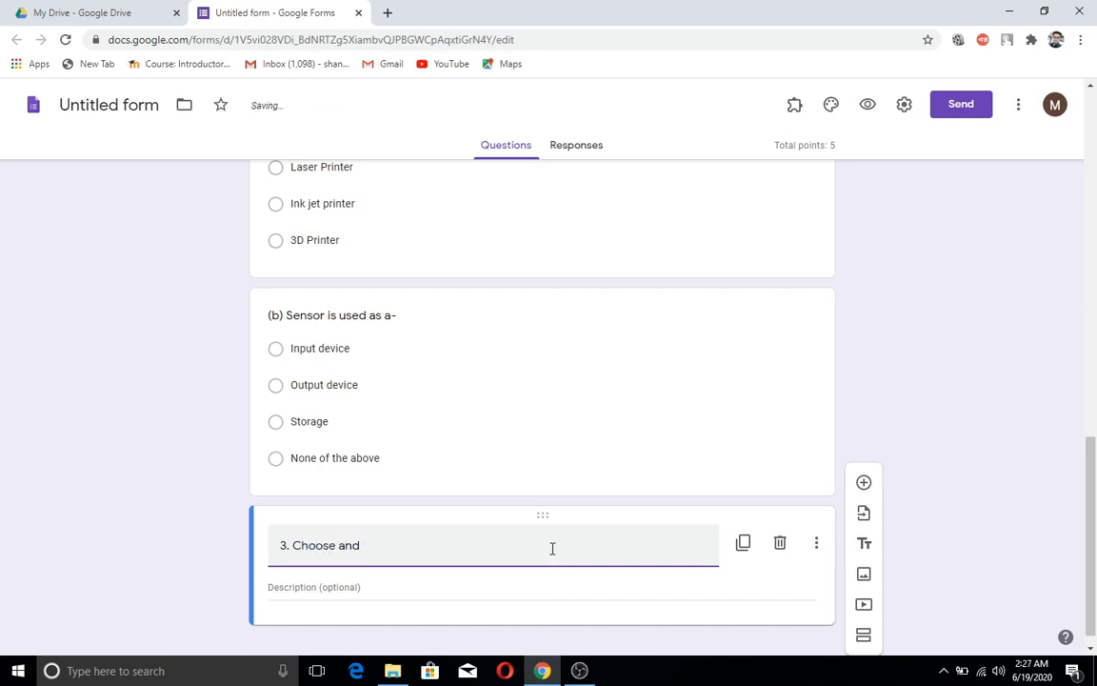
type("type the correct optio")
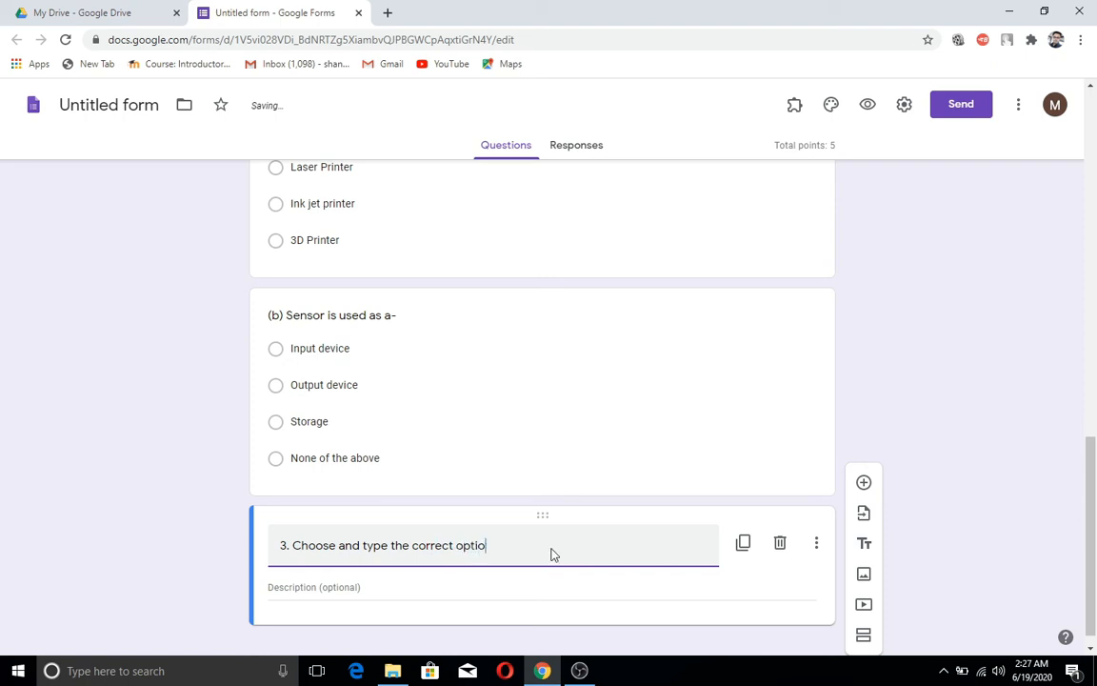
type("ns from th")
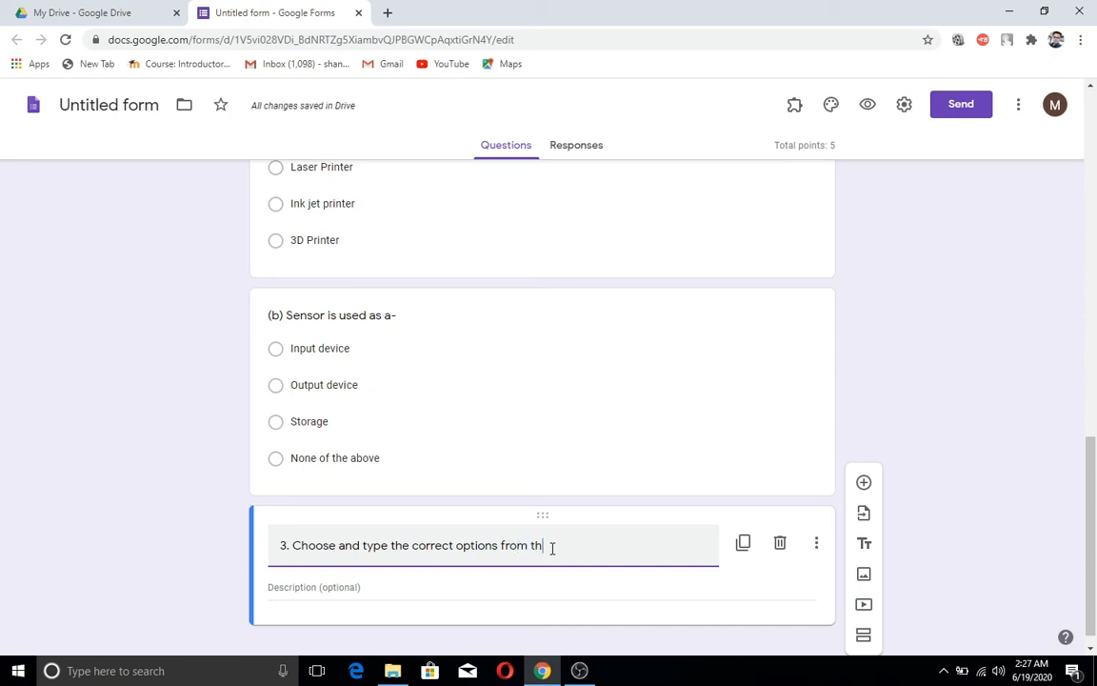
type("e list given belo")
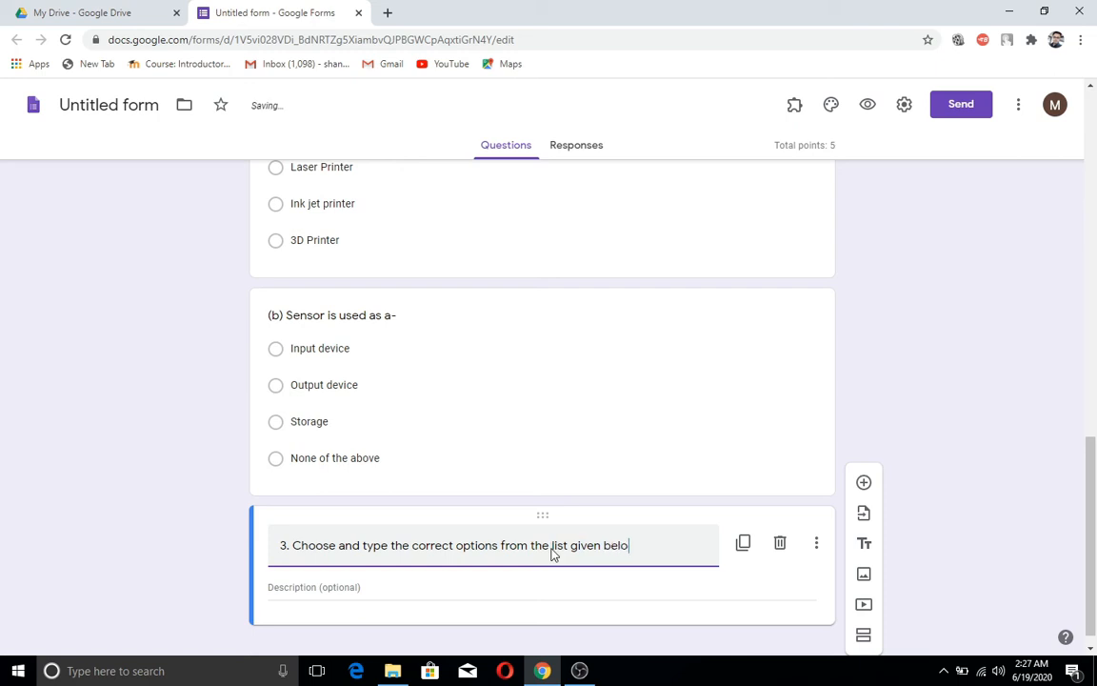
type("w.")
left_click(377, 590)
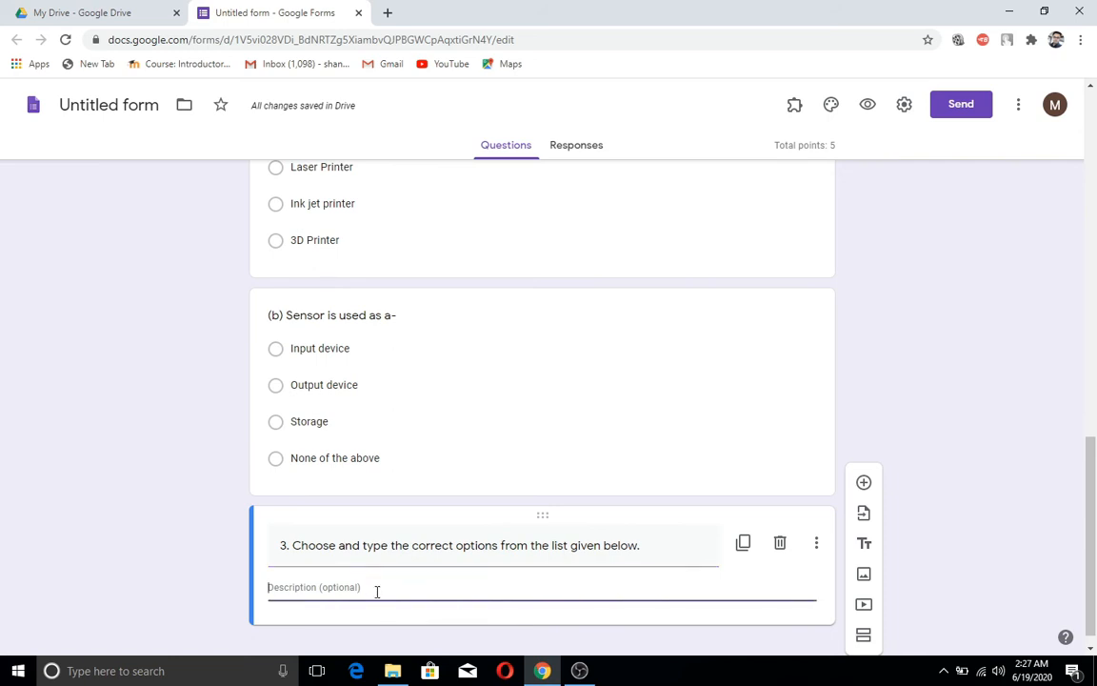
type("List:")
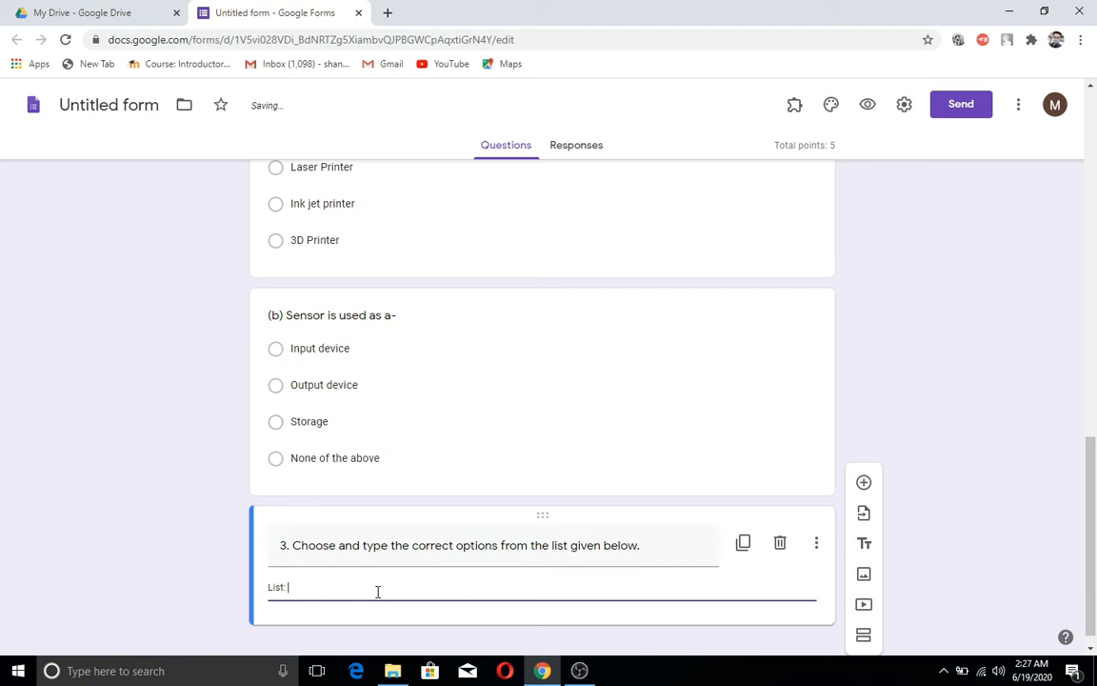
type(" QR code, Barcode, LCD, LED, LED")
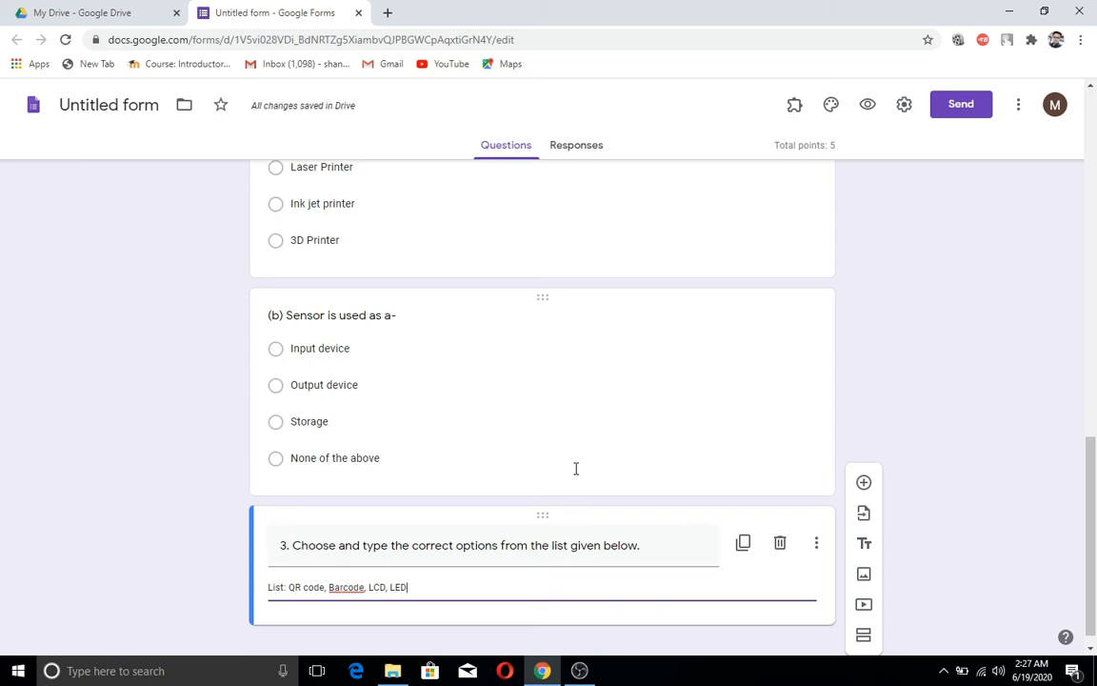
scroll(532, 539, "down", 1)
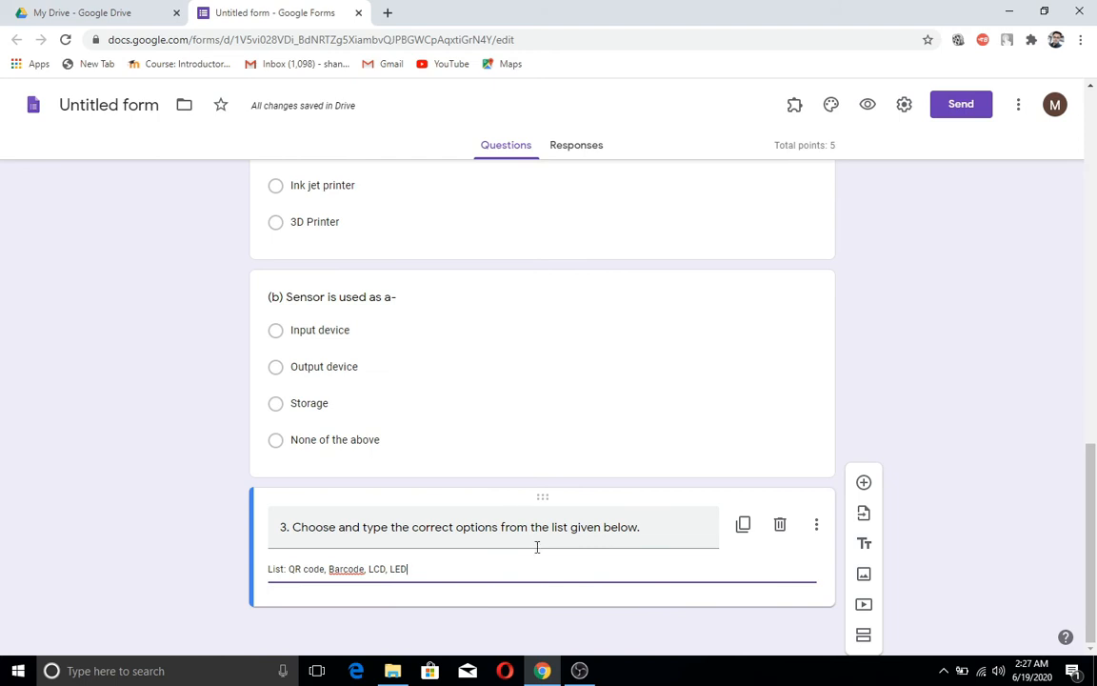
Step: Insert a Short answer question after item 3 titled '(a) IT can store large amount of Information-'
left_click(863, 486)
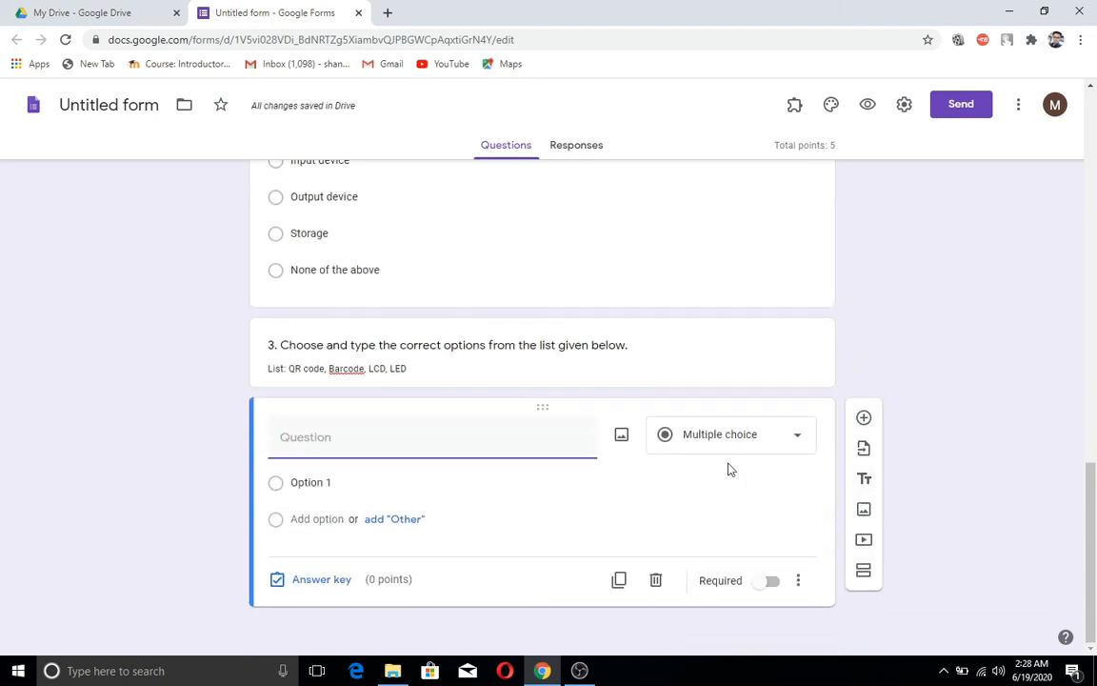
left_click(799, 446)
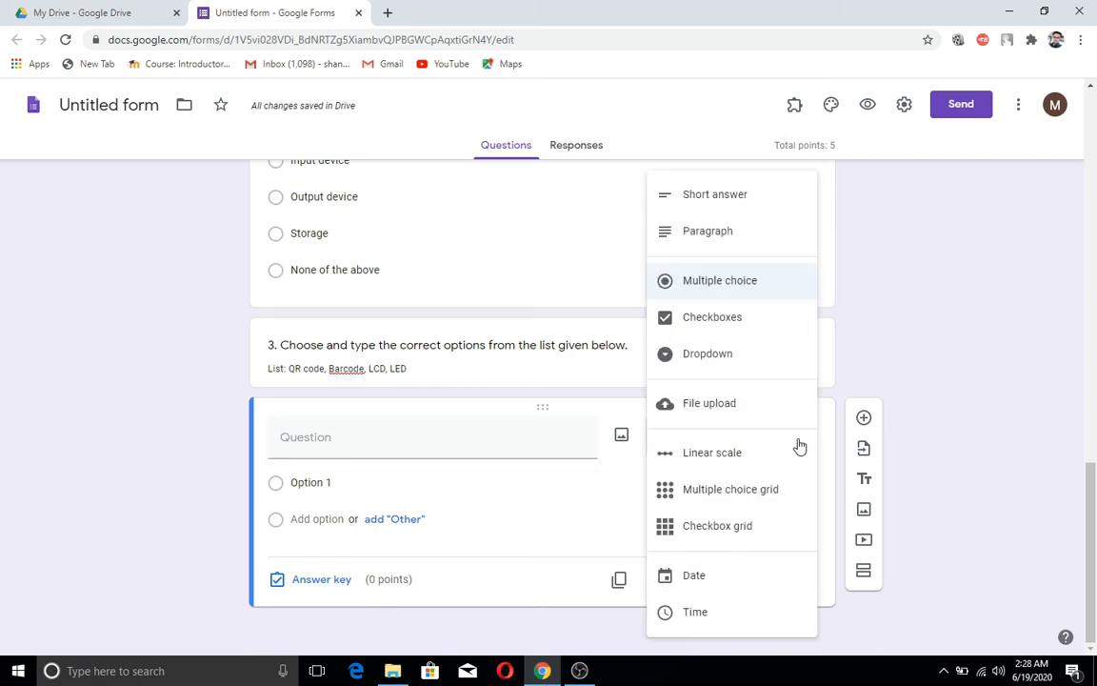
left_click(701, 200)
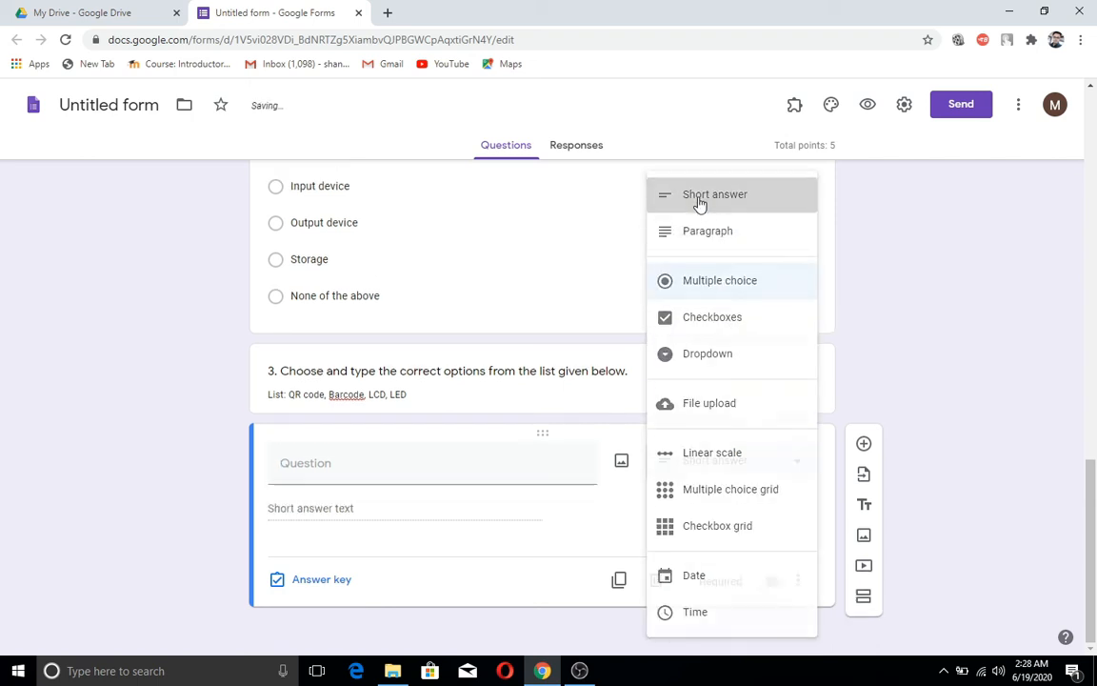
left_click(305, 467)
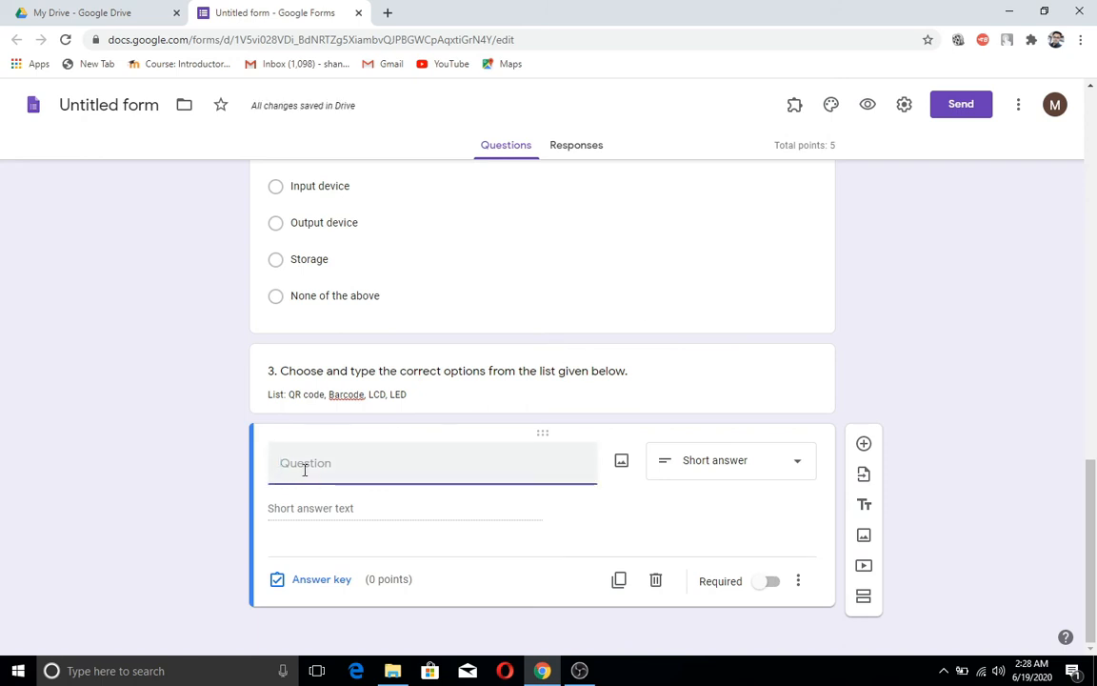
type("(a")
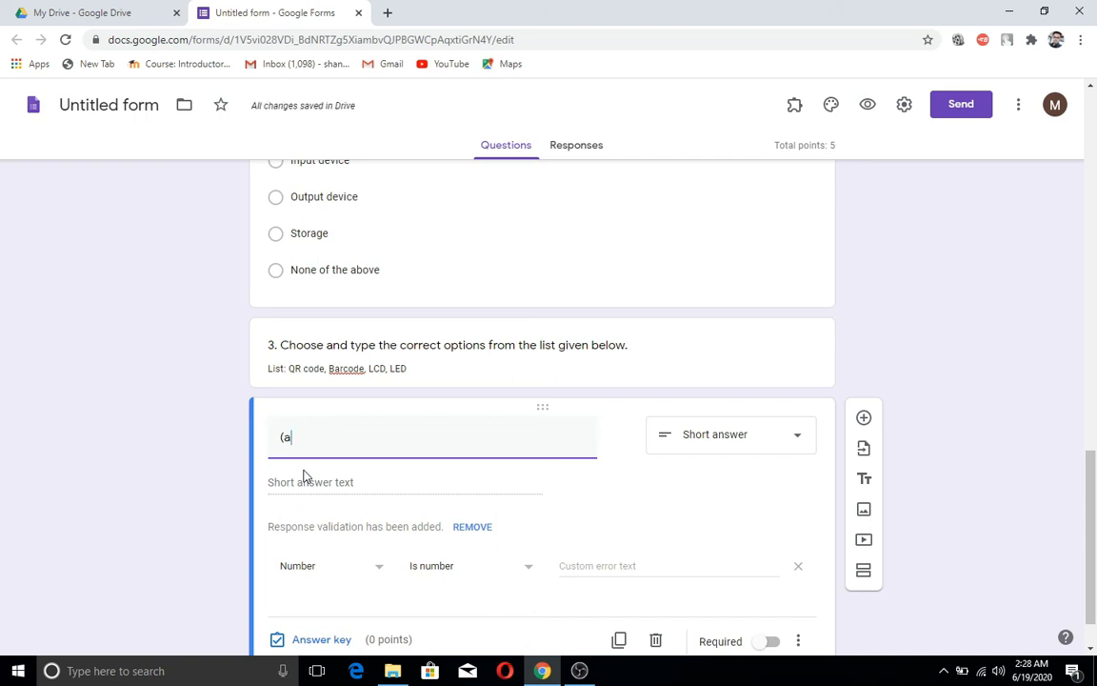
type(") ")
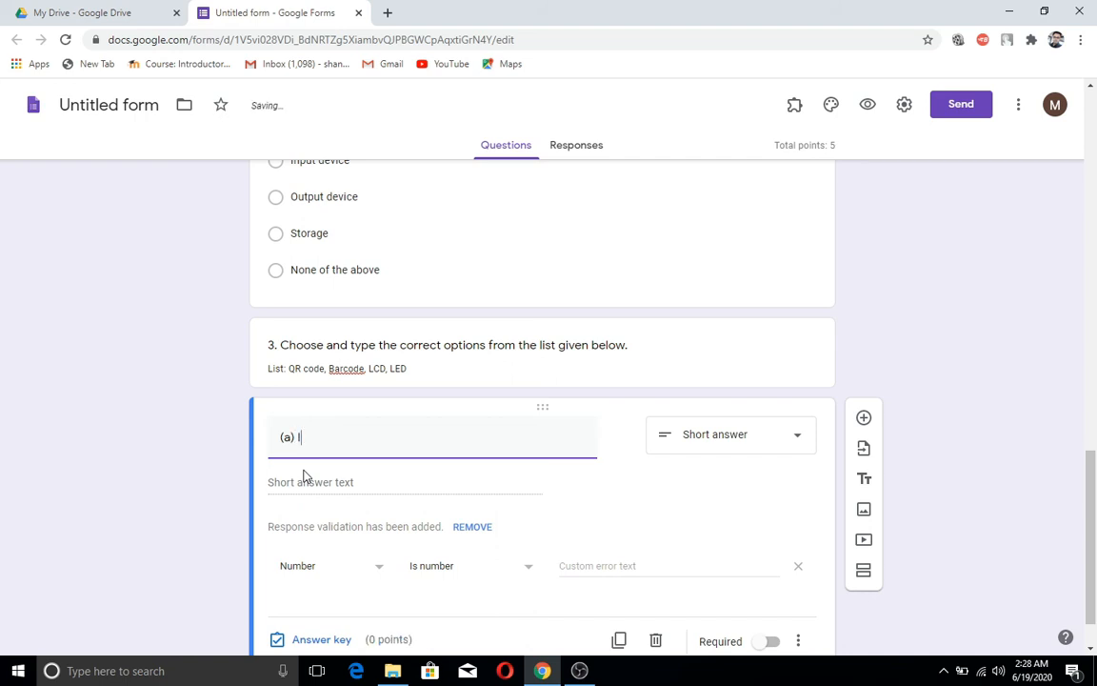
type("IT can ")
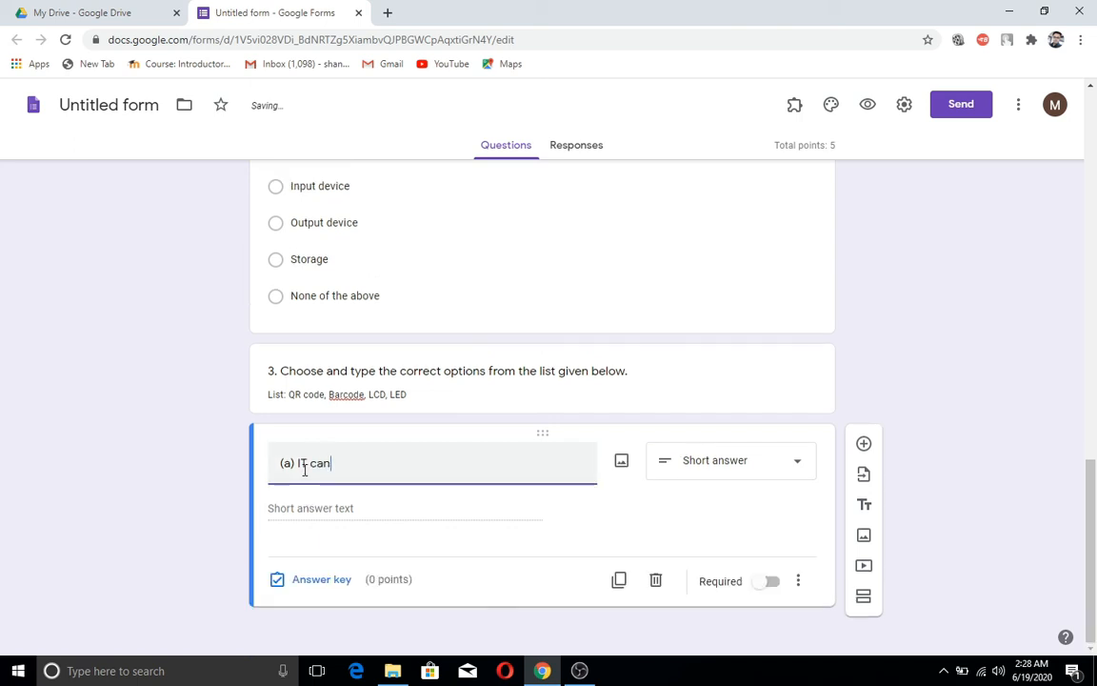
type("store")
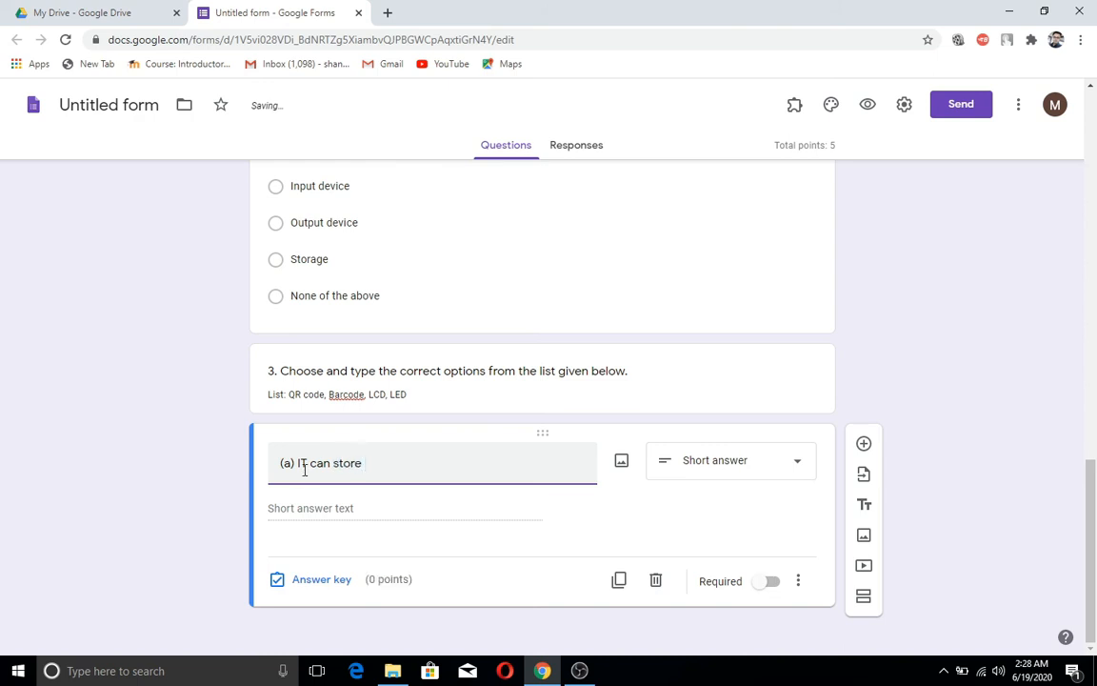
type(" large amount of I")
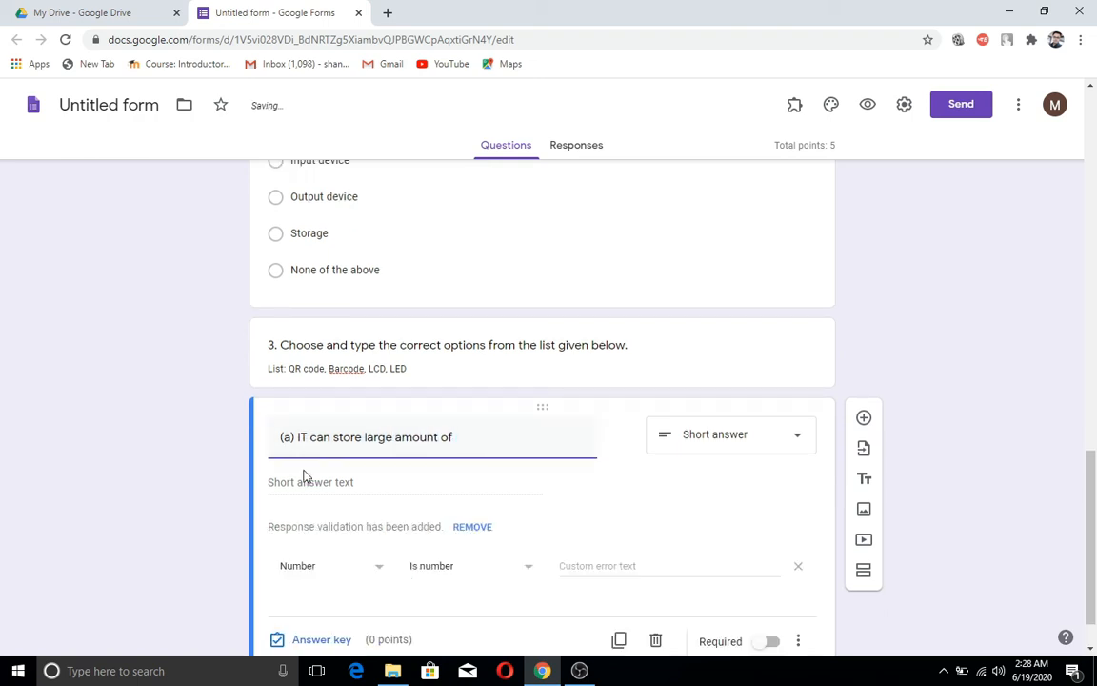
type("nform")
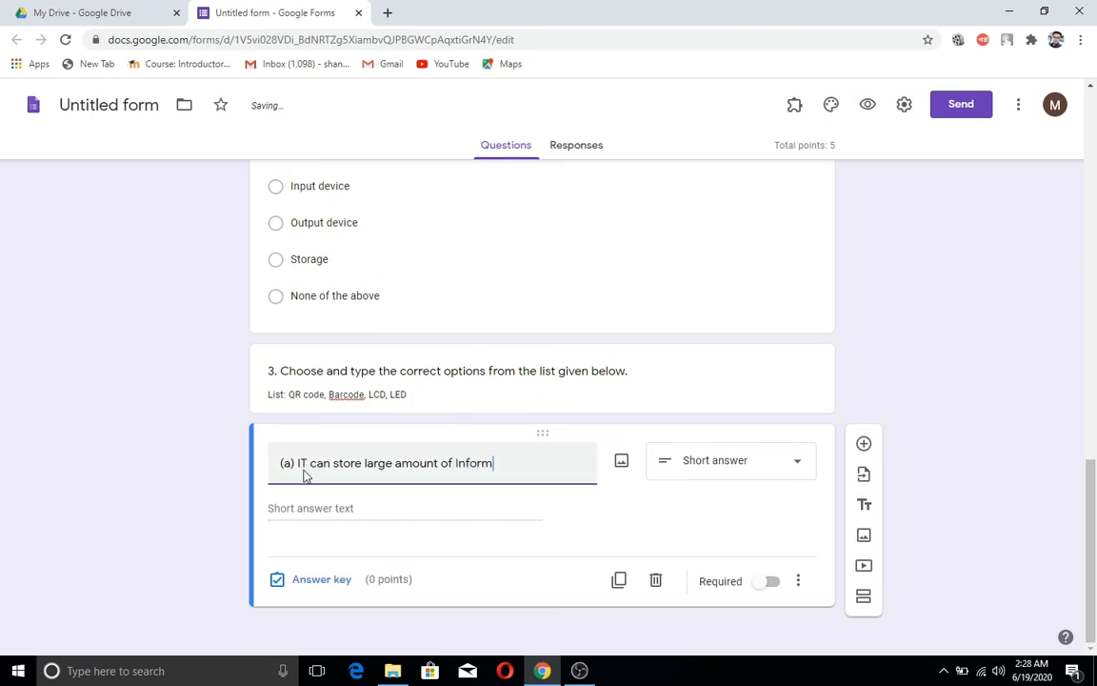
type("ation-")
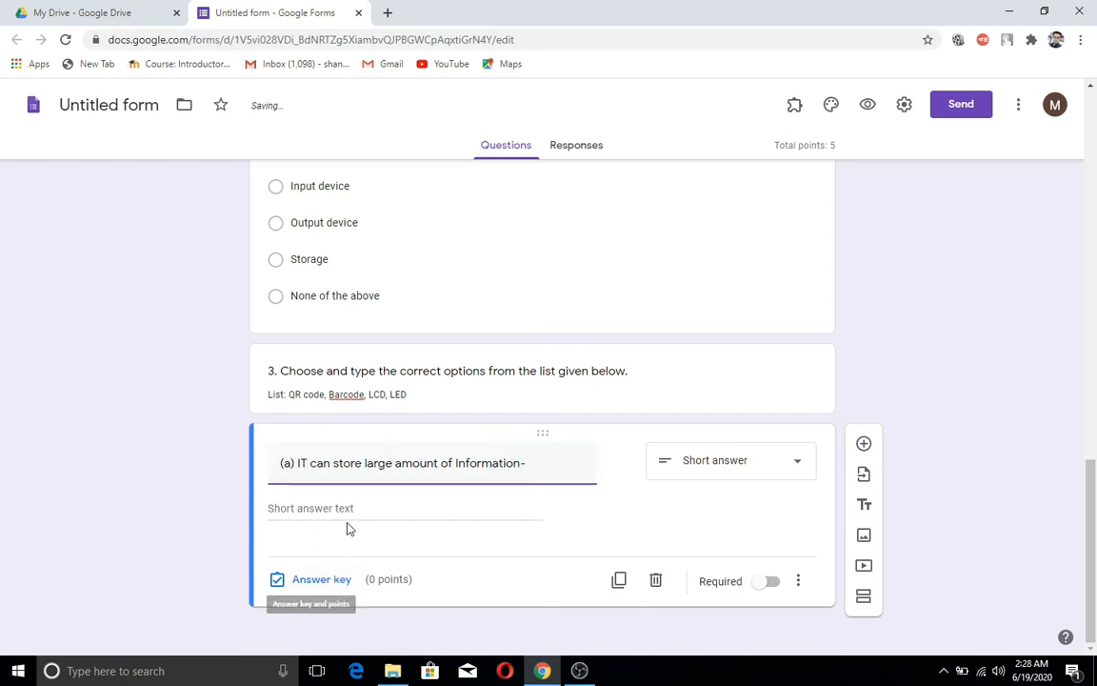
Step: In the answer key, set 1 point and 'QR code' as the correct answer
left_click(336, 582)
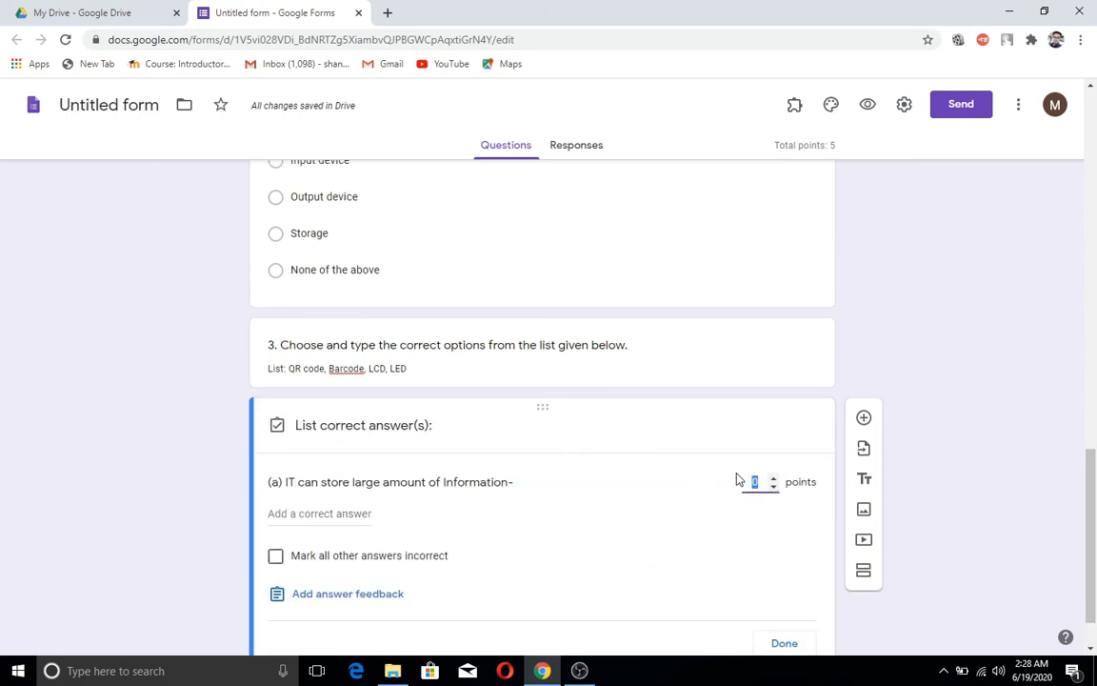
left_click(775, 483)
scroll(725, 515, "down", 1)
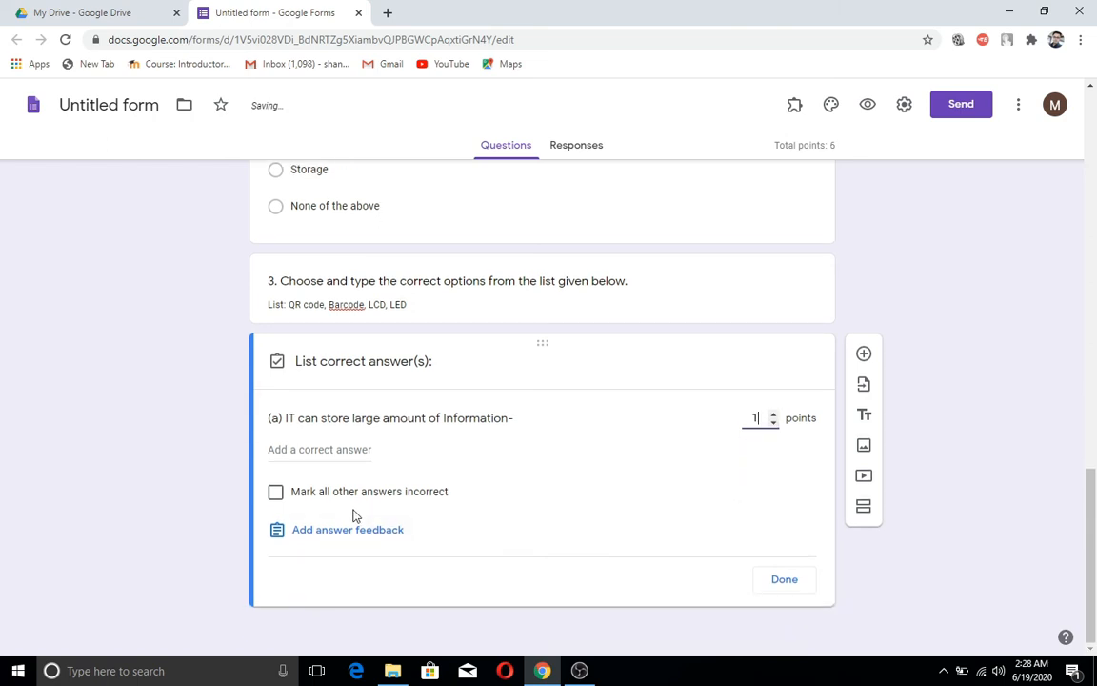
left_click(313, 452)
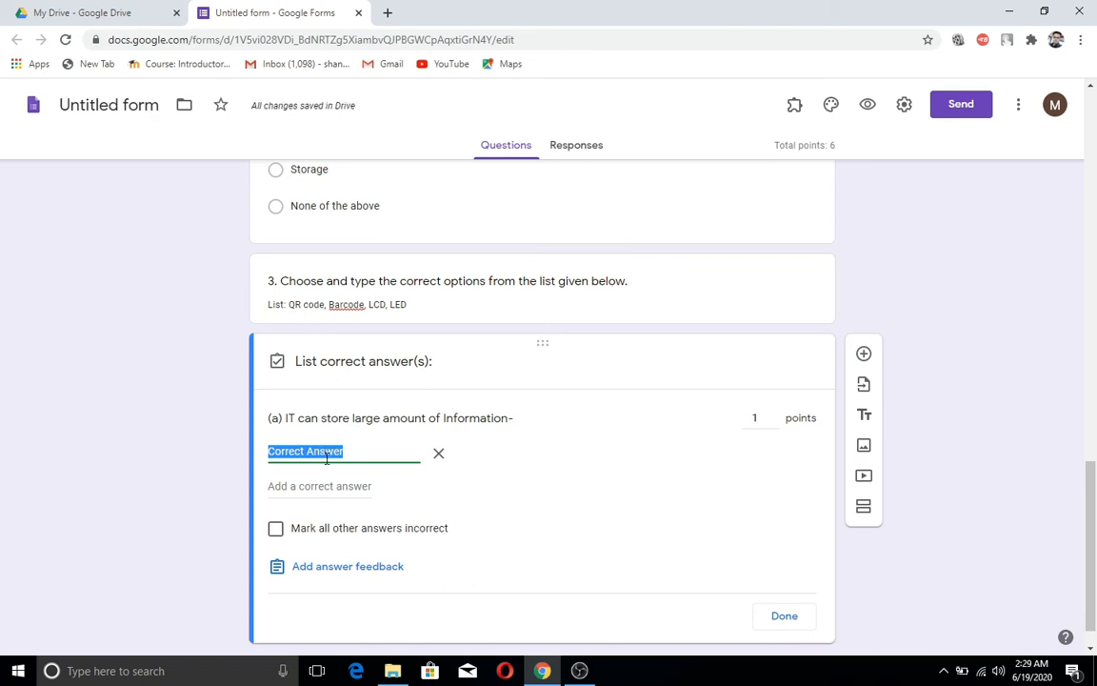
type("QR")
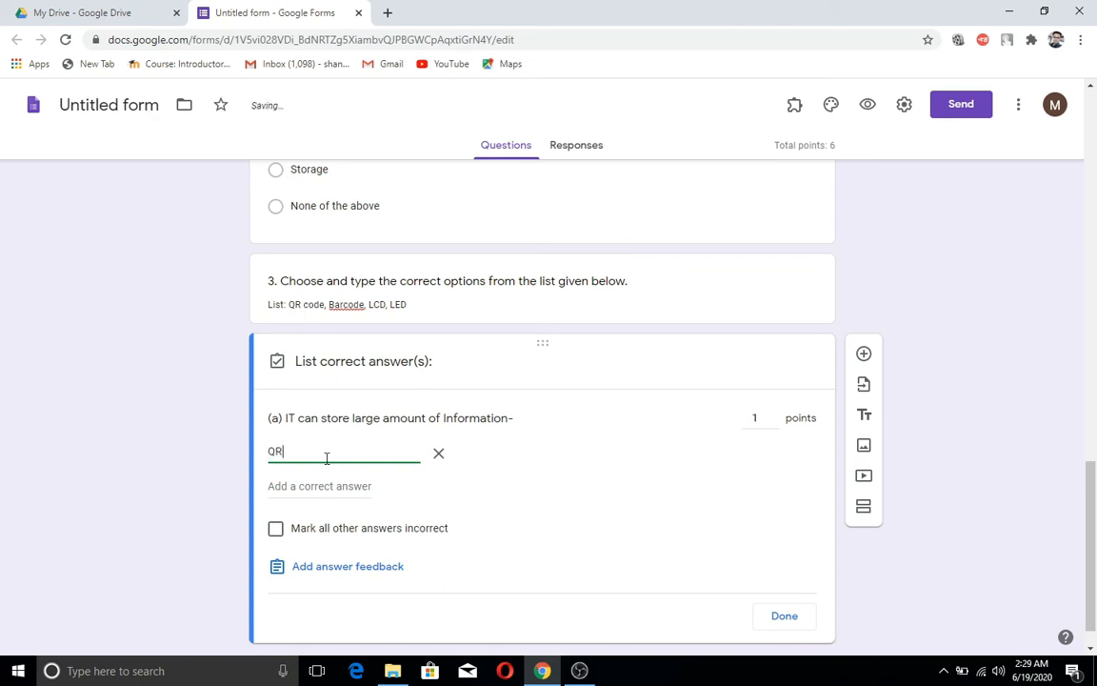
type(" code")
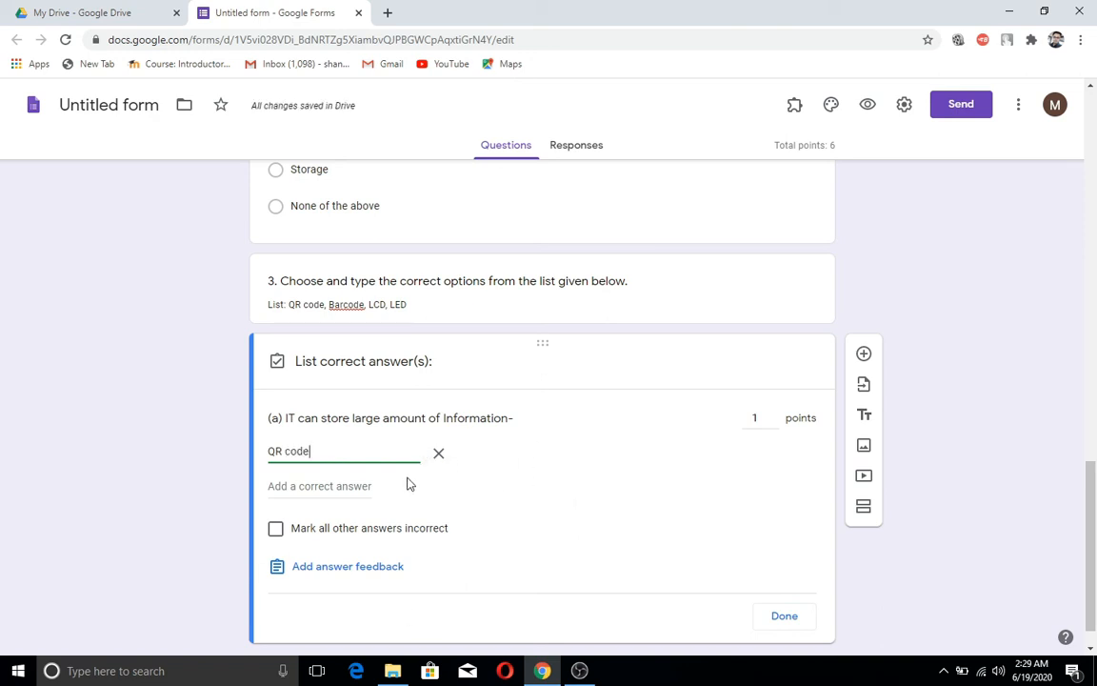
left_click(784, 618)
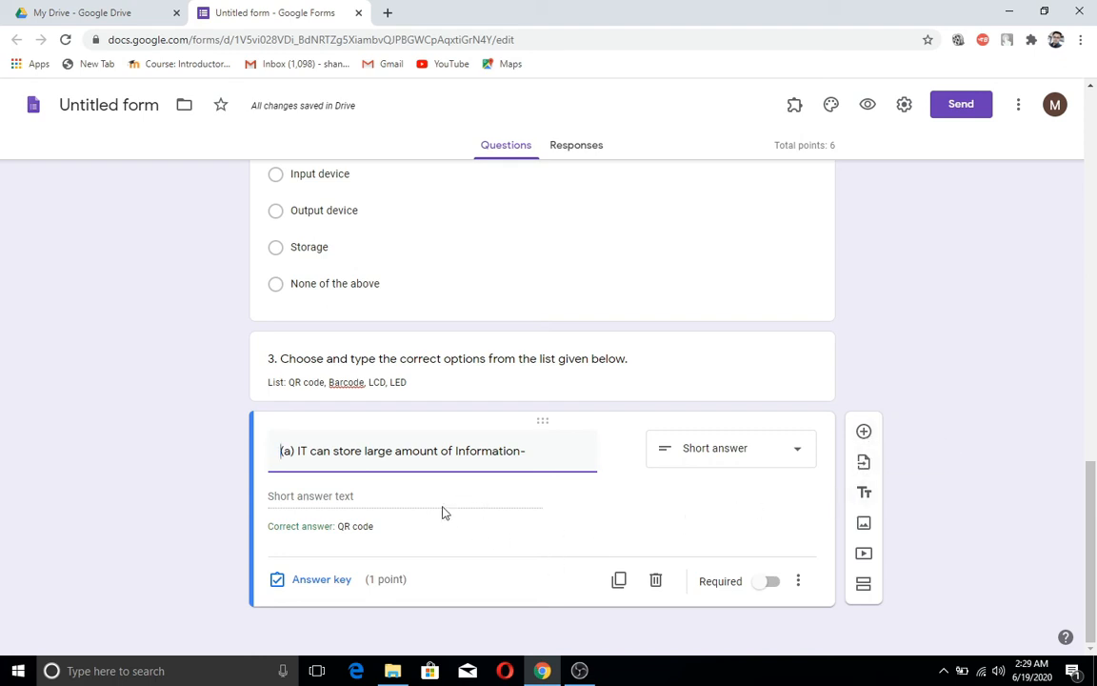
Step: Duplicate item (a) and relabel the copy as item (b)
left_click(620, 583)
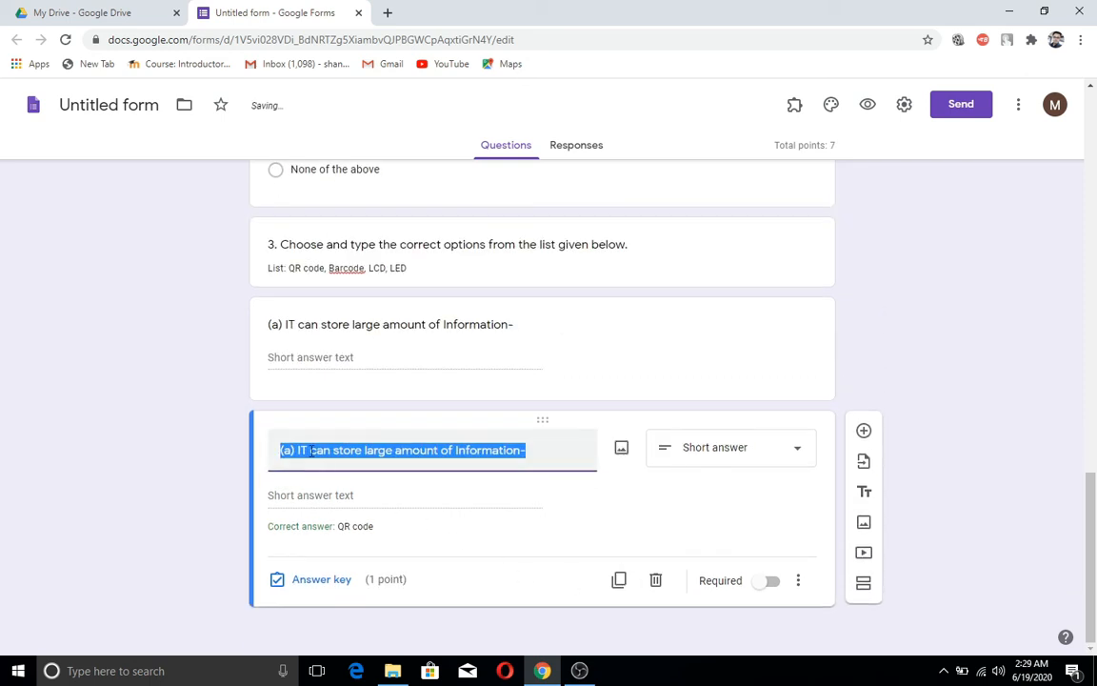
left_click(291, 451)
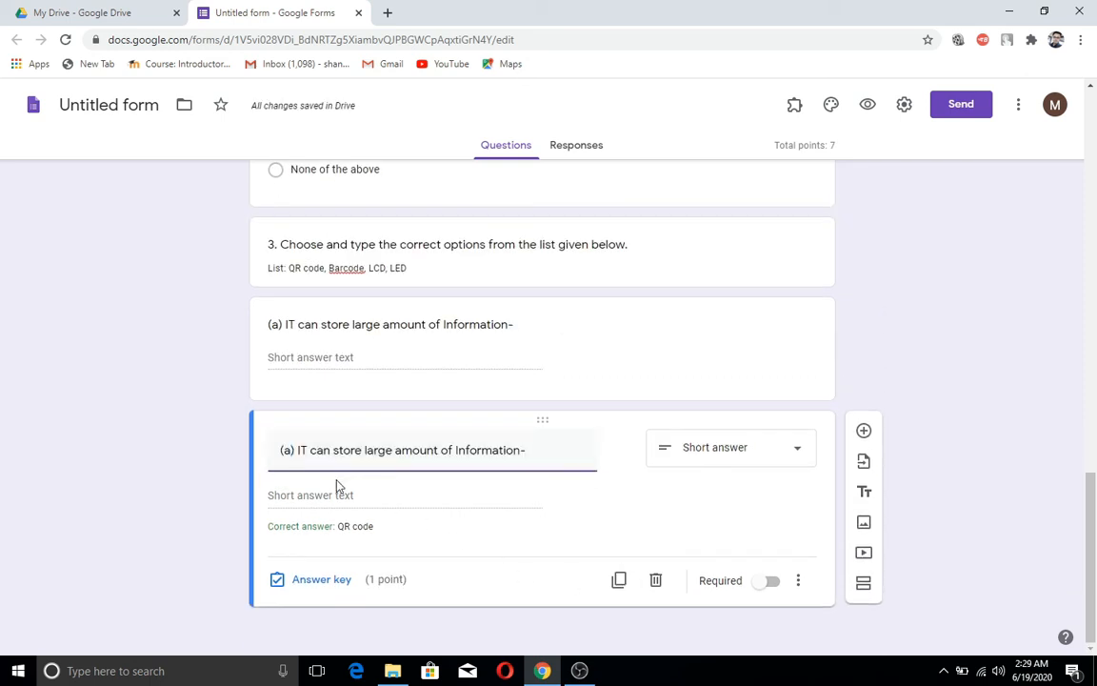
key("BackSpace")
type("b")
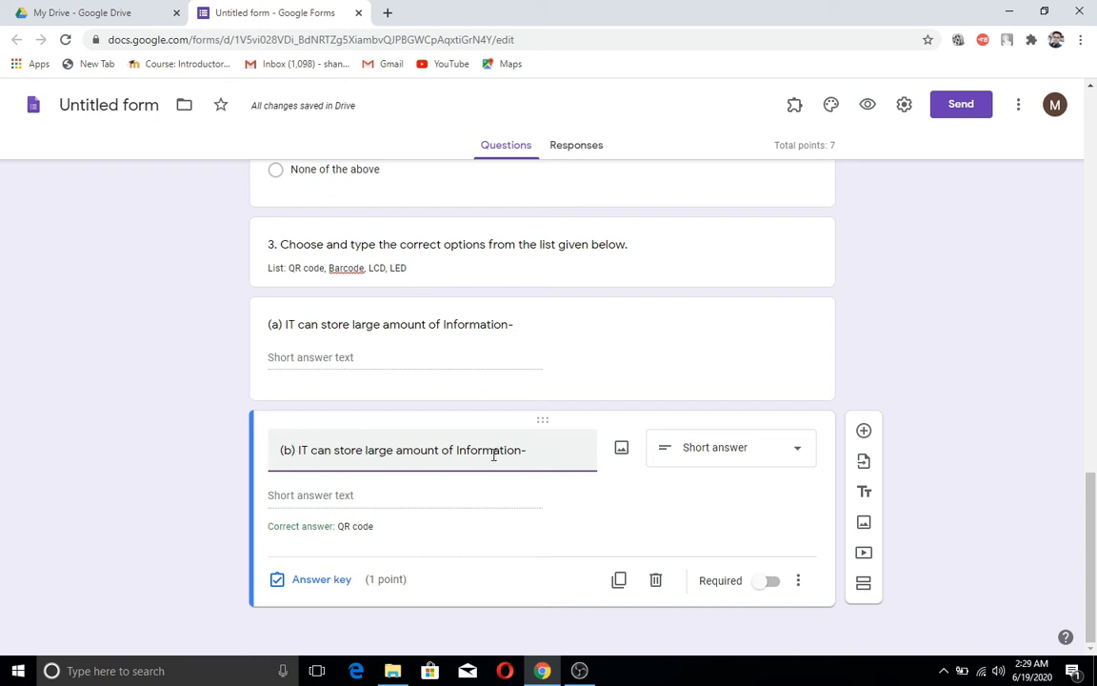
type("-")
Step: Replace the copy's wording with 'It uses back lighting to produce the display-'
left_click_drag(527, 451, 300, 451)
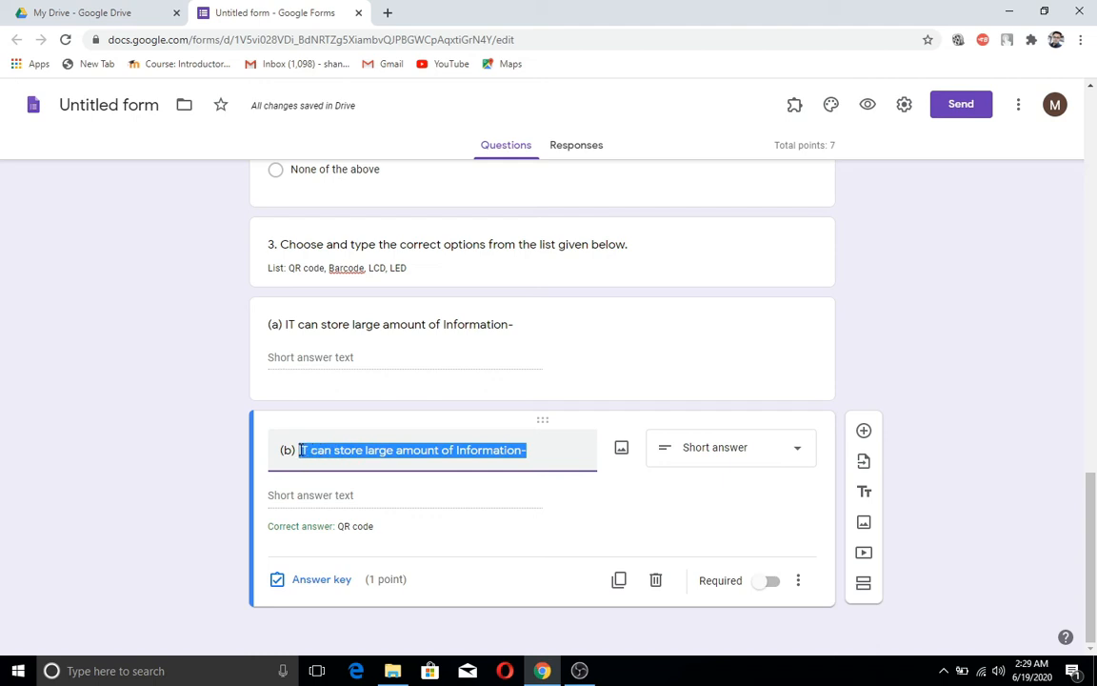
key("BackSpace")
type("It ")
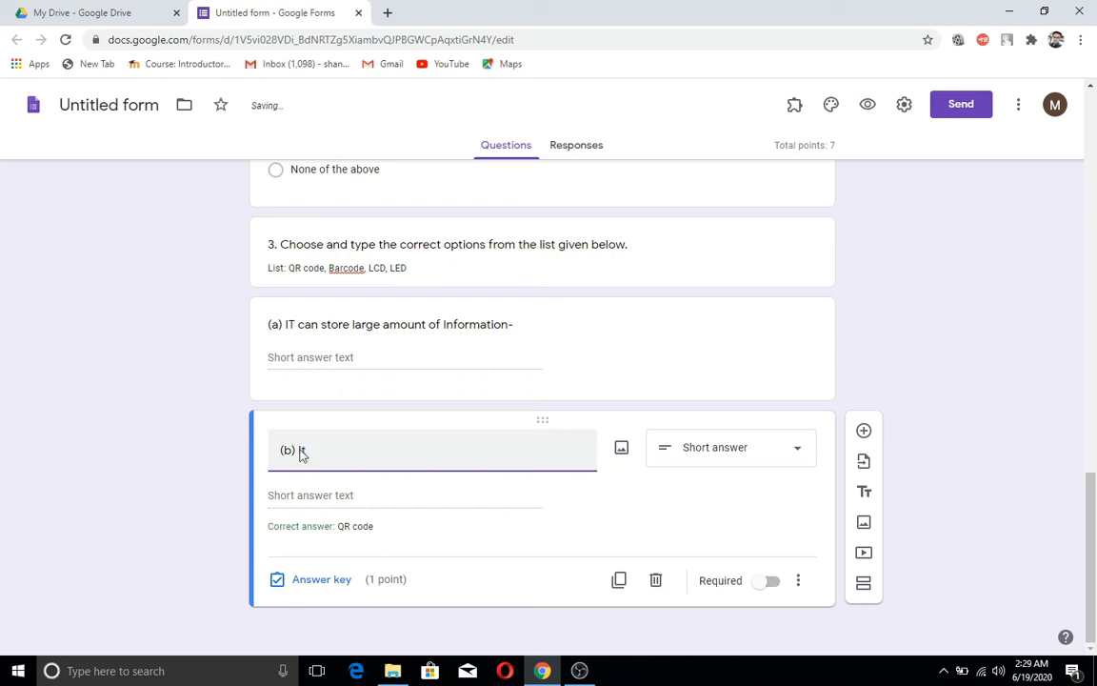
type("uses back ")
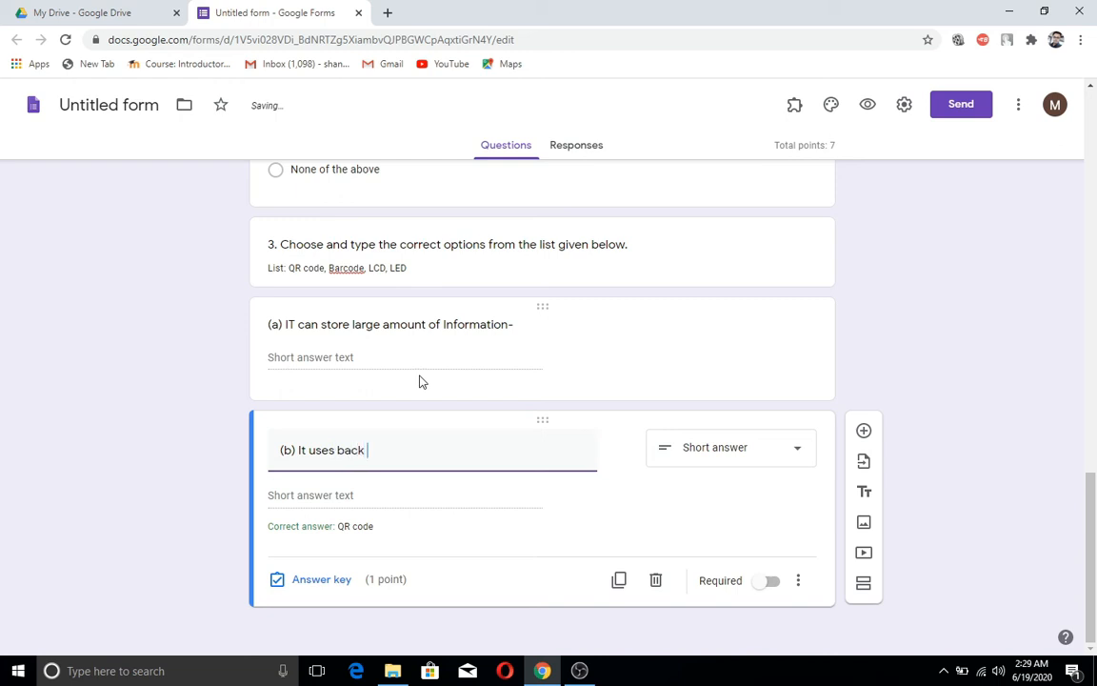
type("lighting")
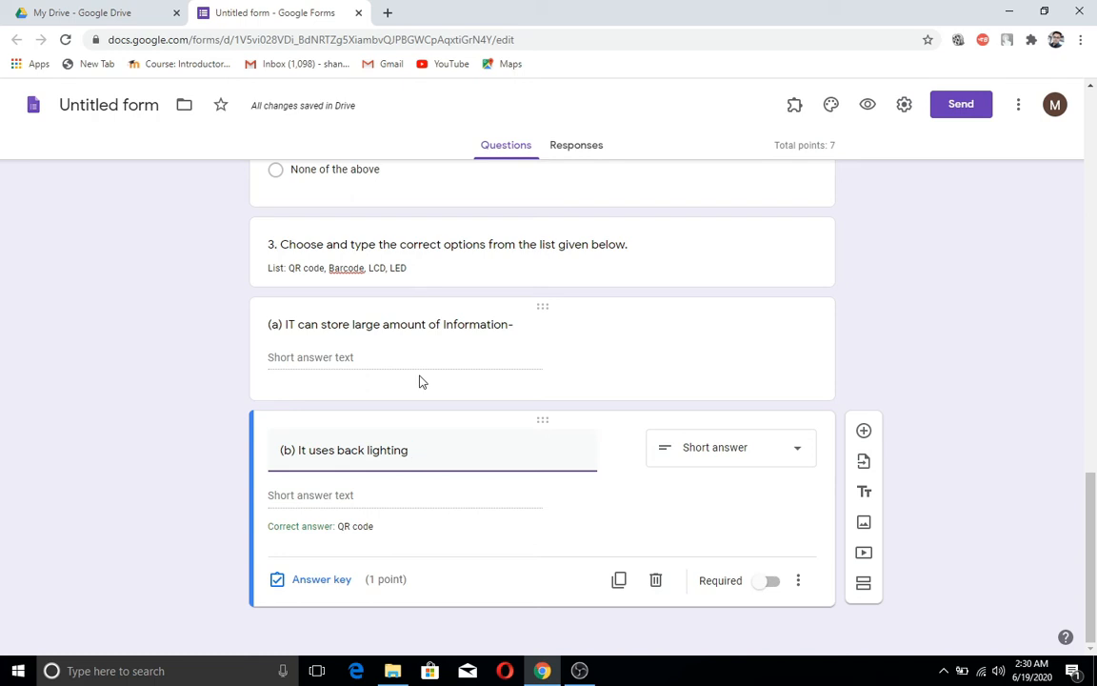
type("to")
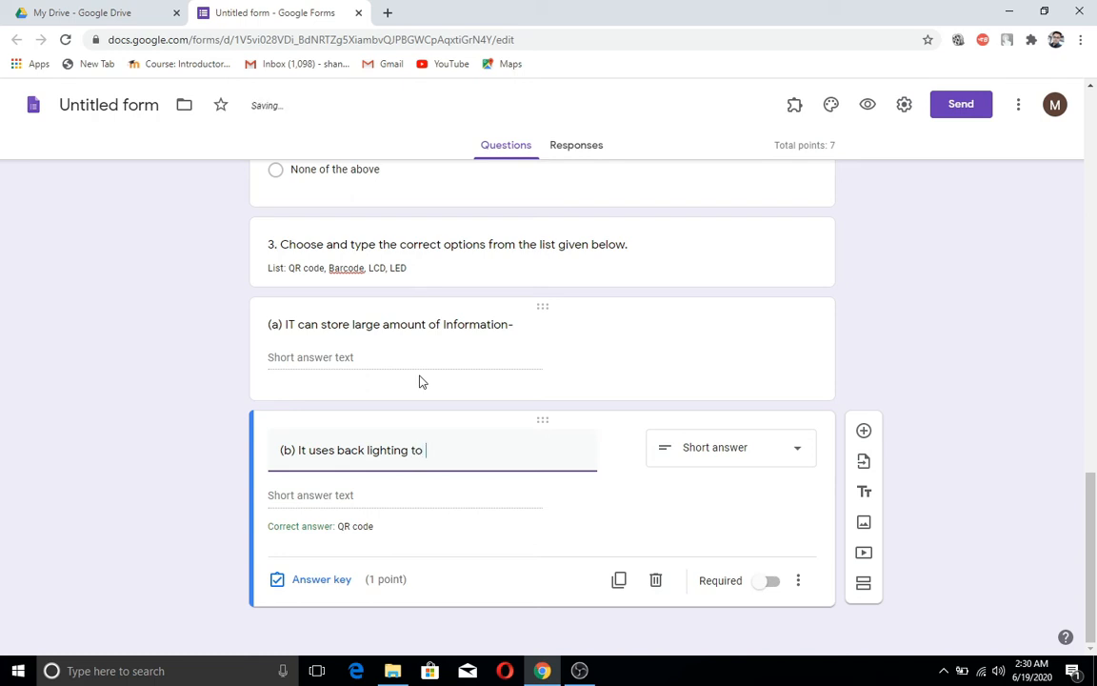
type(" produce the image")
key("BackSpace")
key("BackSpace")
key("BackSpace")
key("BackSpace")
key("BackSpace")
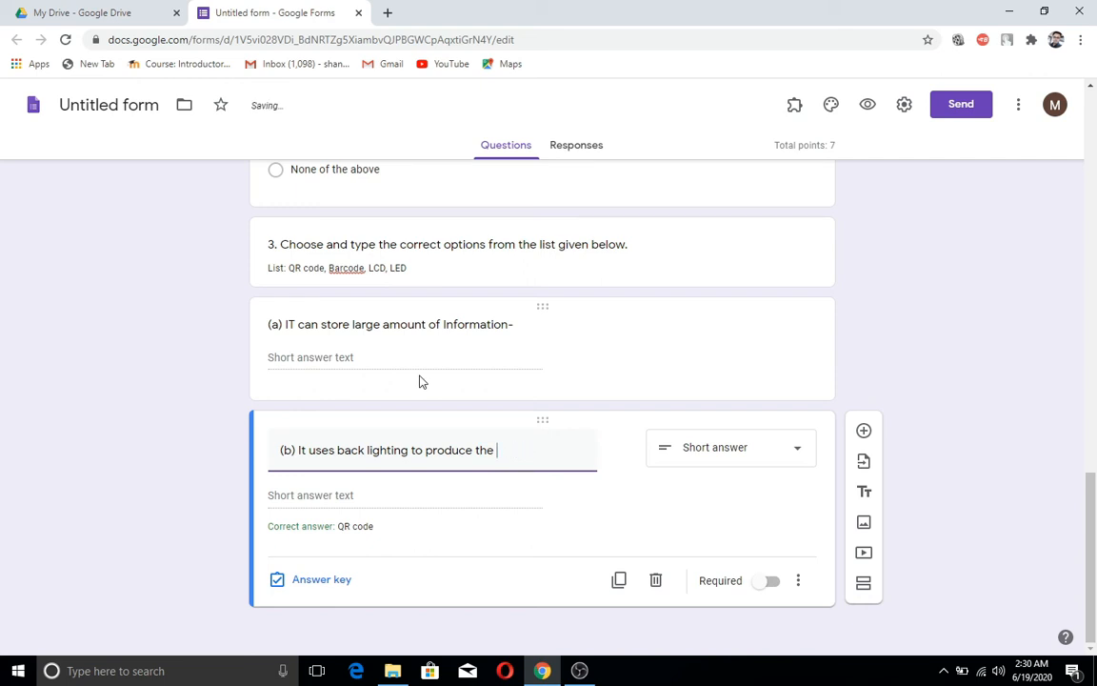
type("display")
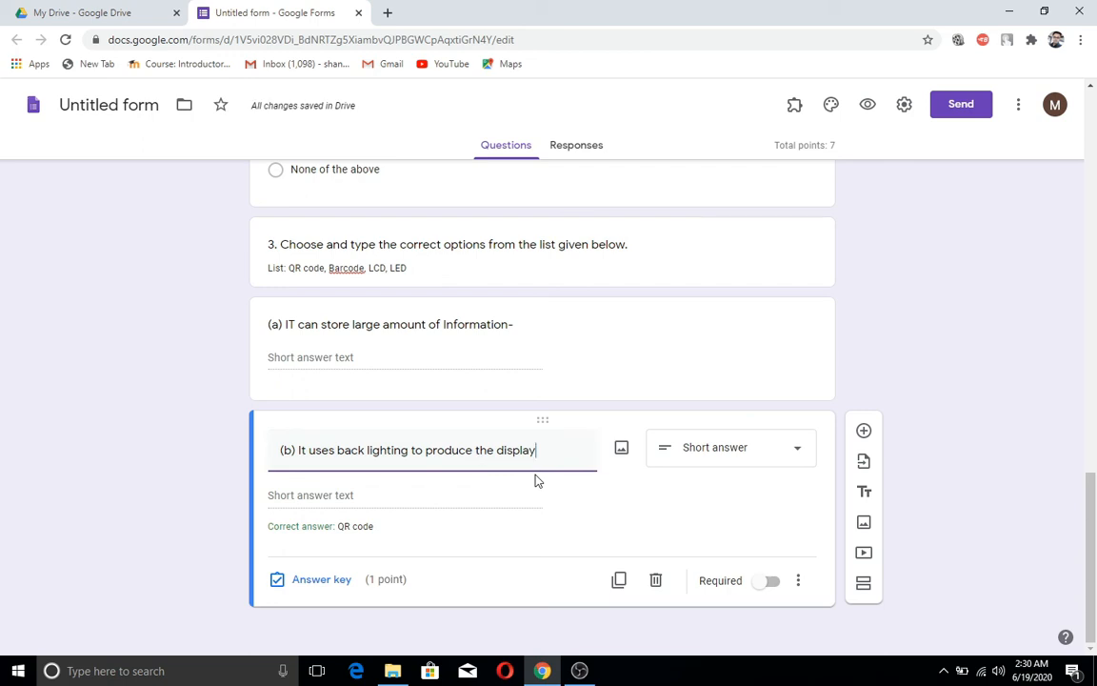
type("-")
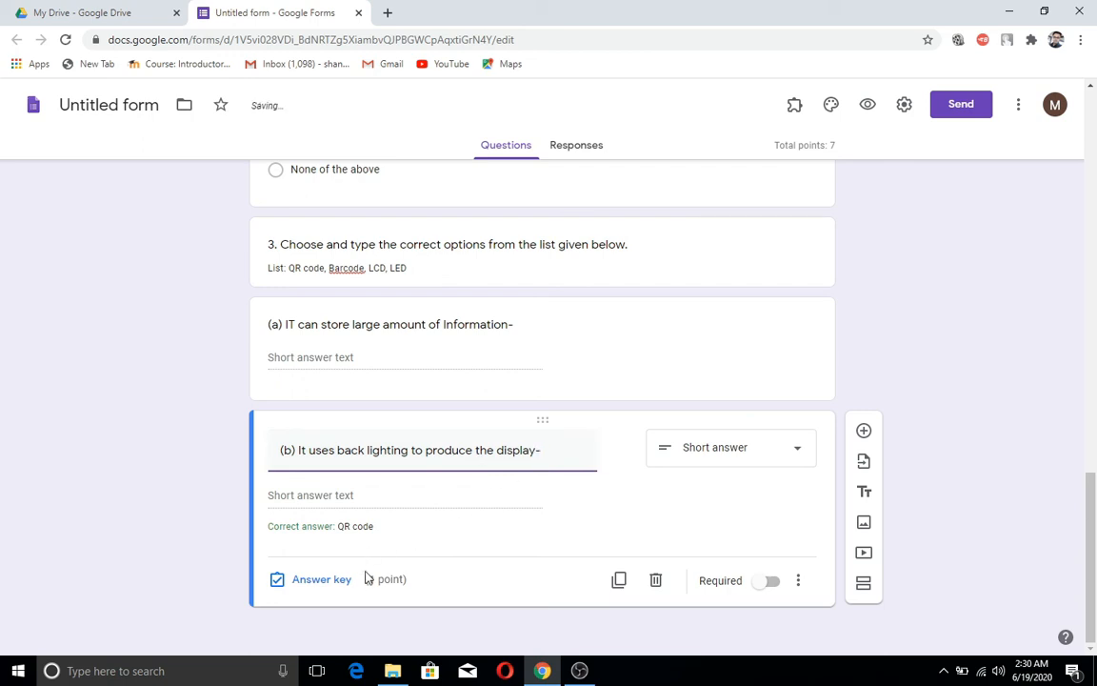
Step: Make LCD the only correct answer for item (b), marking all other answers incorrect
left_click(308, 583)
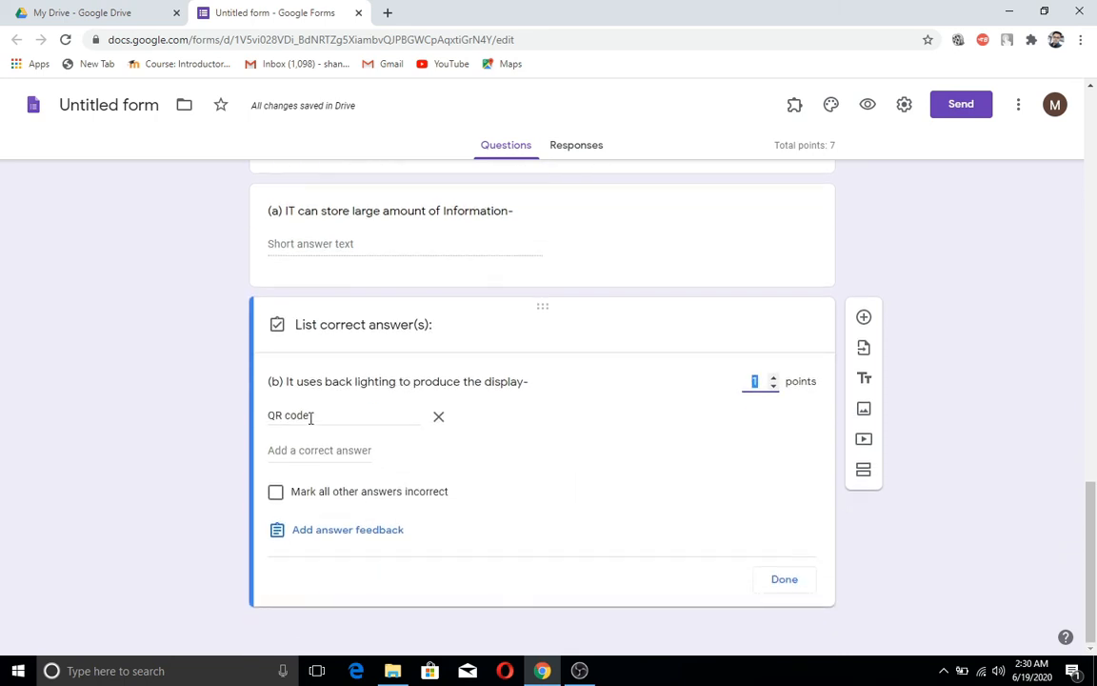
left_click_drag(309, 417, 270, 416)
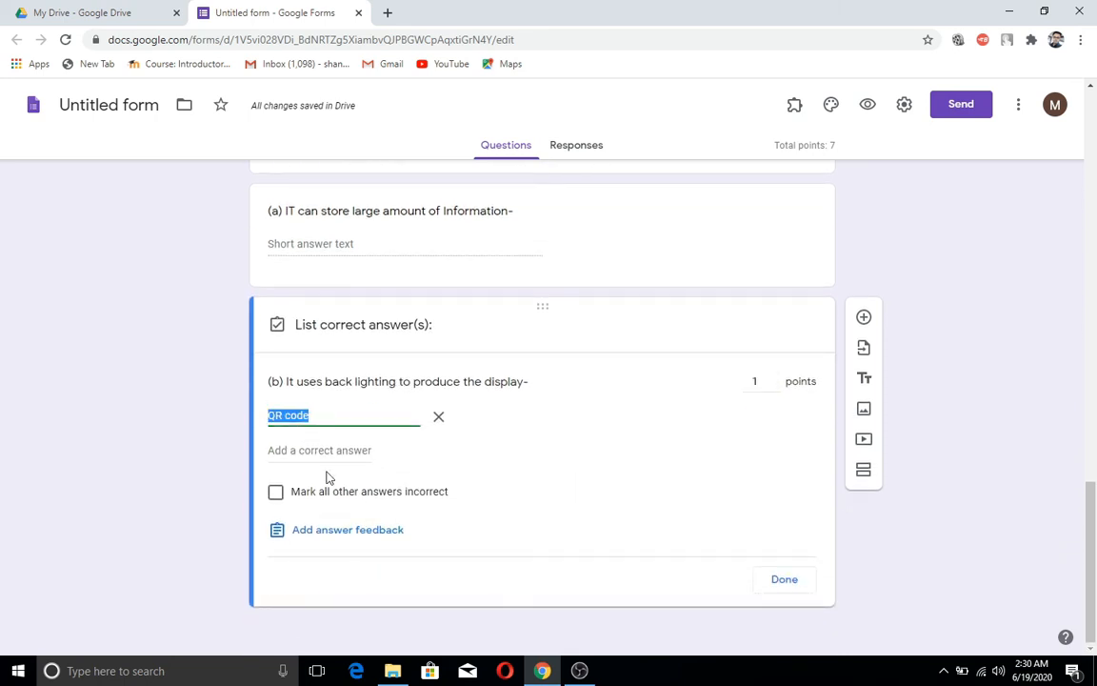
type("LCD")
left_click(276, 493)
left_click(784, 583)
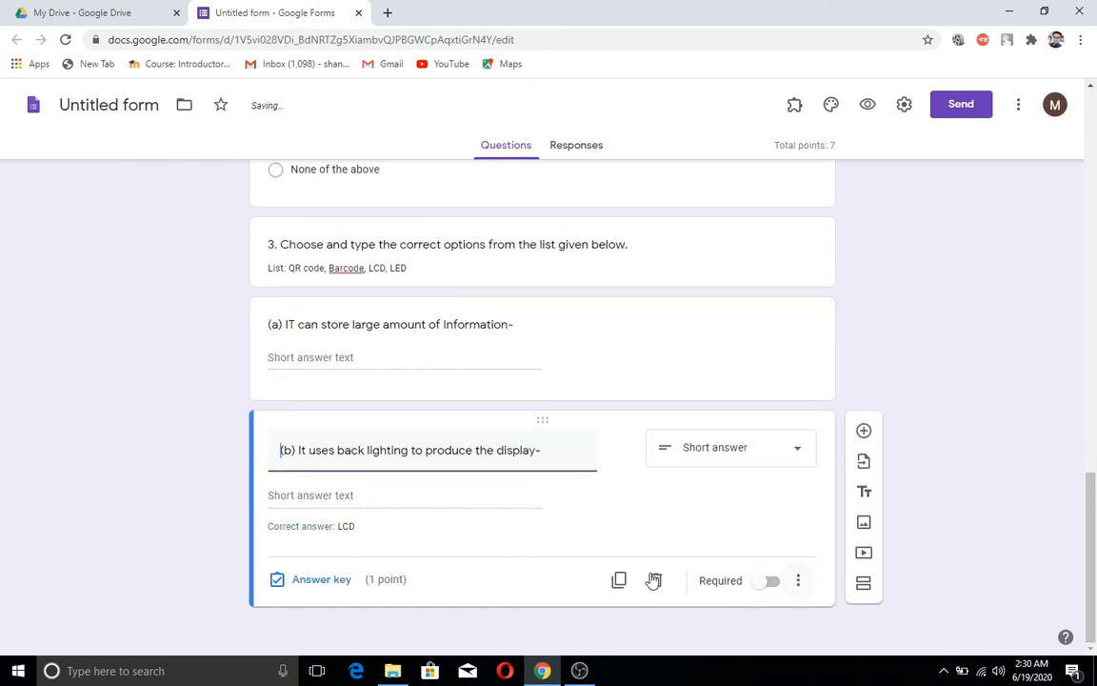
Step: Mark all answers other than QR code incorrect for item (a)
left_click(505, 368)
left_click(329, 466)
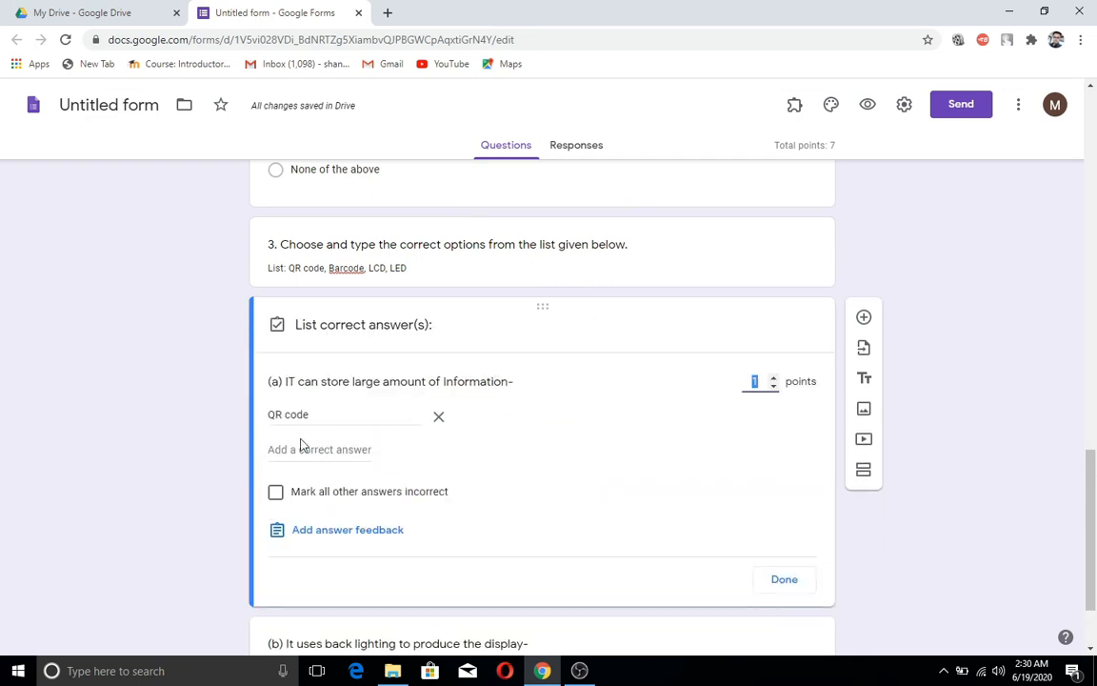
left_click(277, 493)
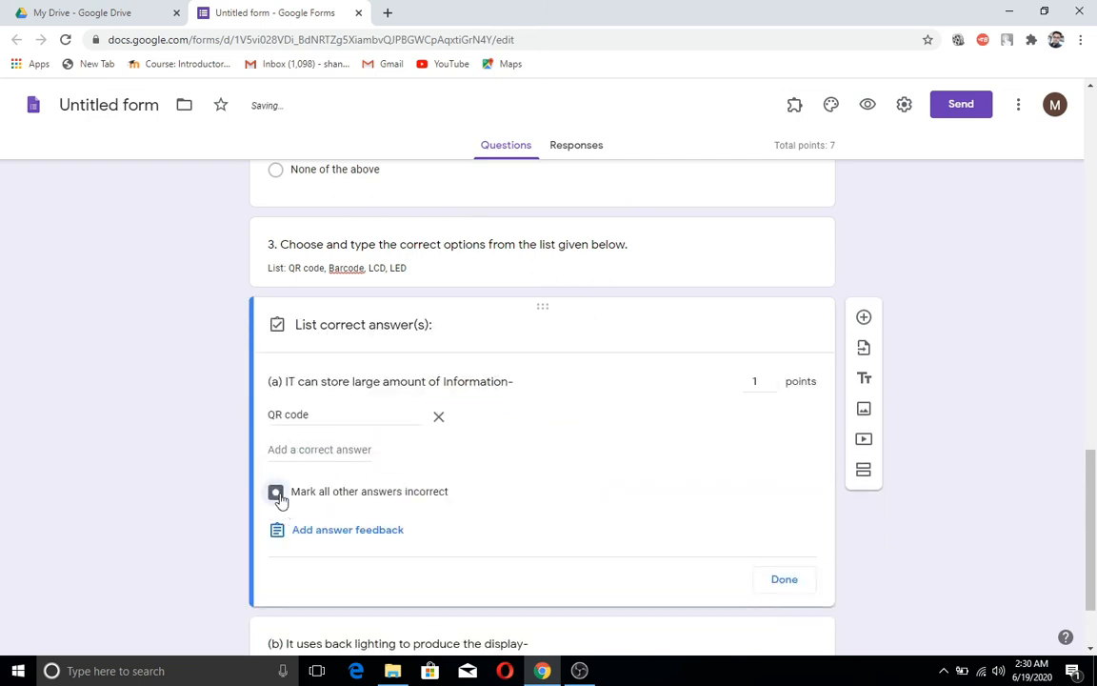
left_click(781, 580)
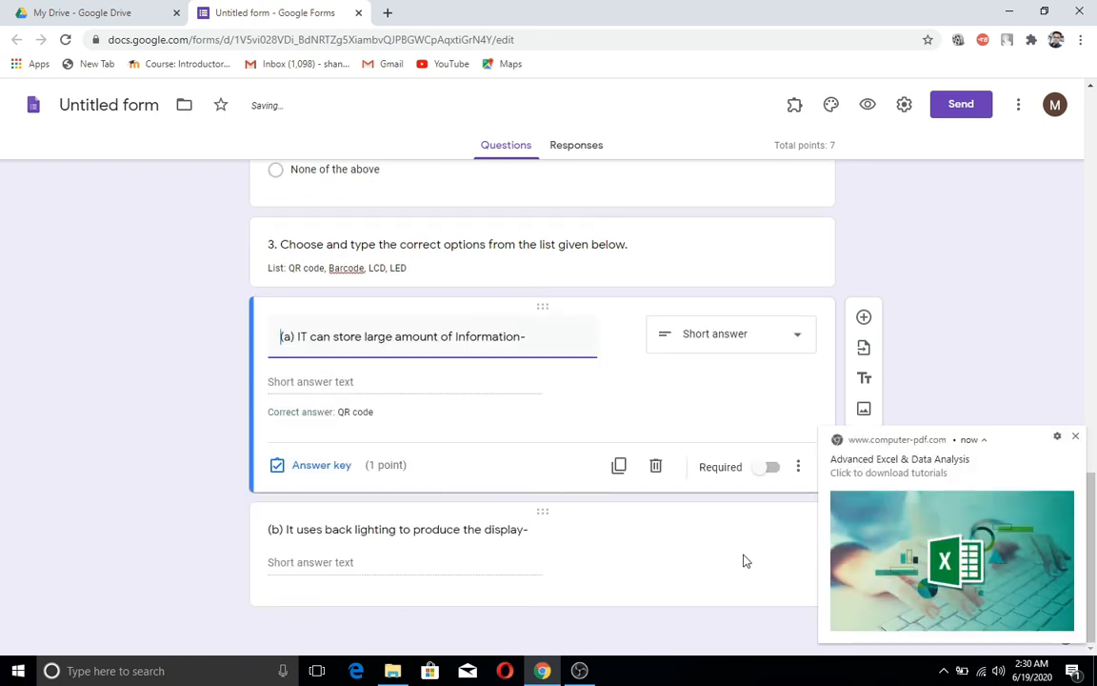
left_click(1076, 438)
scroll(836, 447, "up", 3)
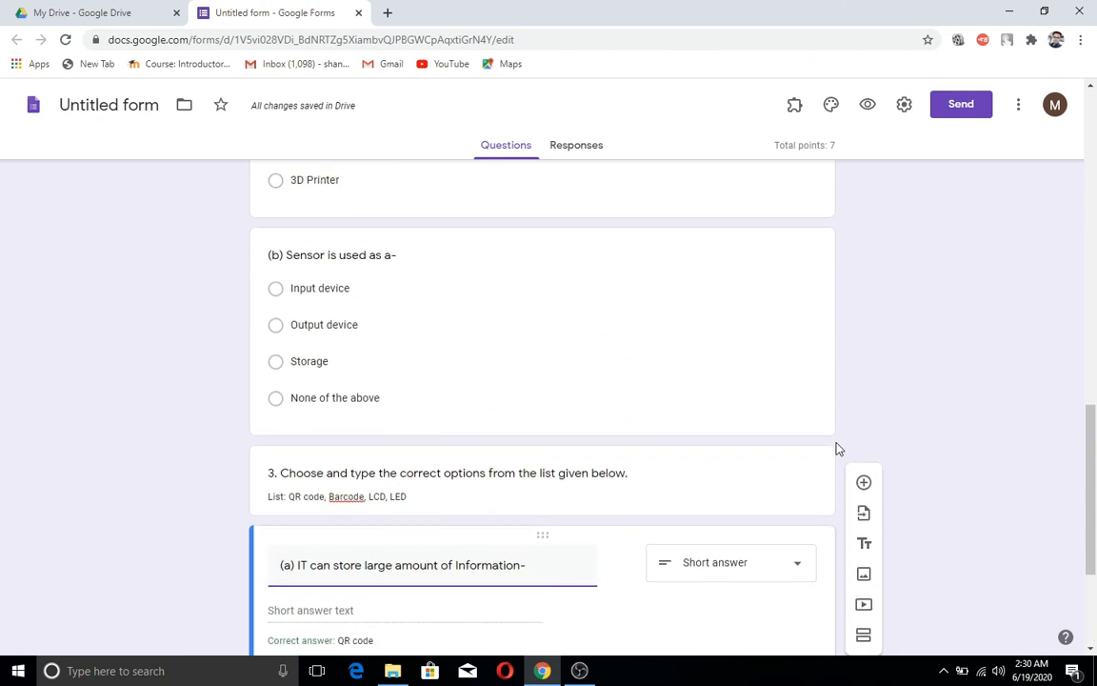
scroll(837, 448, "up", 1)
scroll(836, 447, "down", 4)
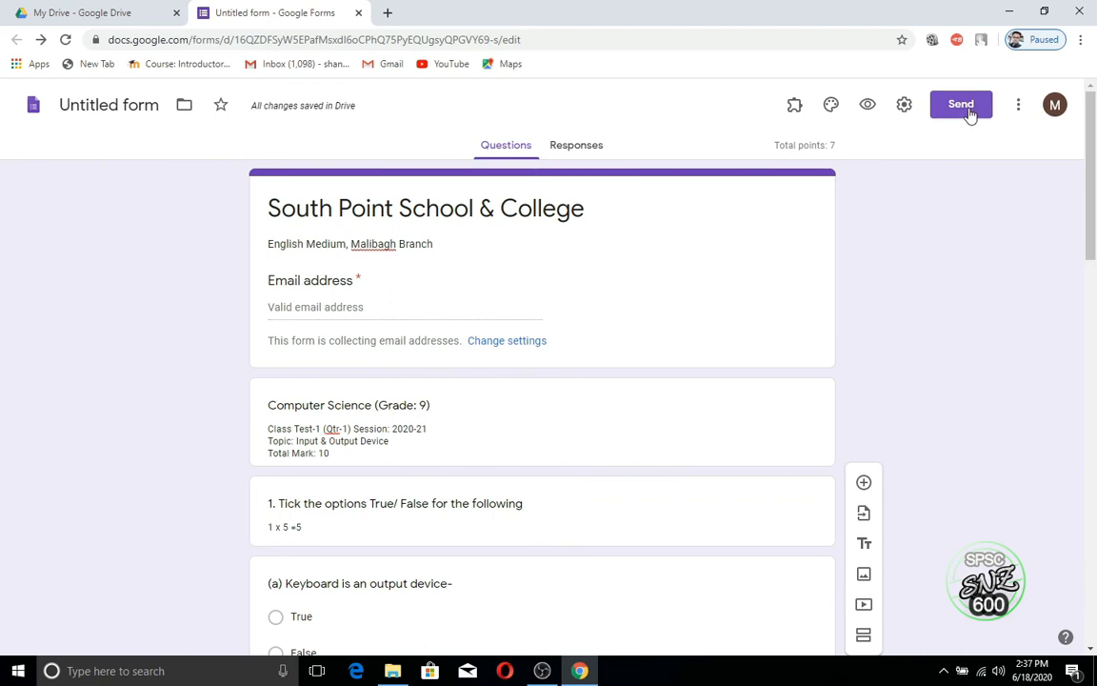
left_click(964, 108)
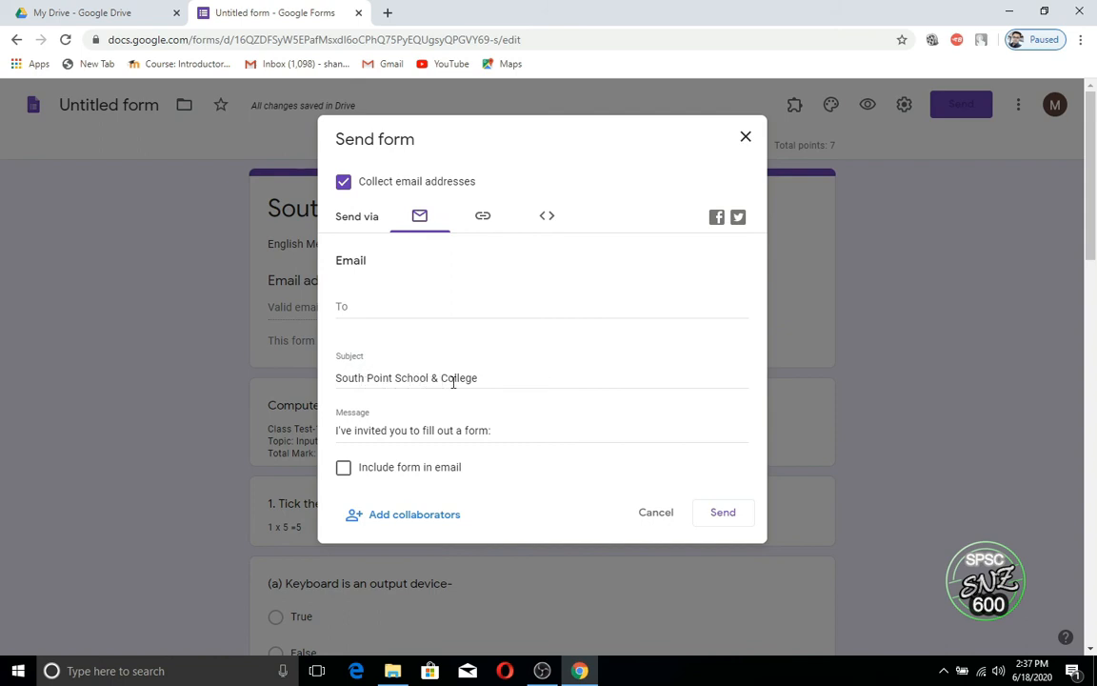
left_click_drag(483, 378, 338, 387)
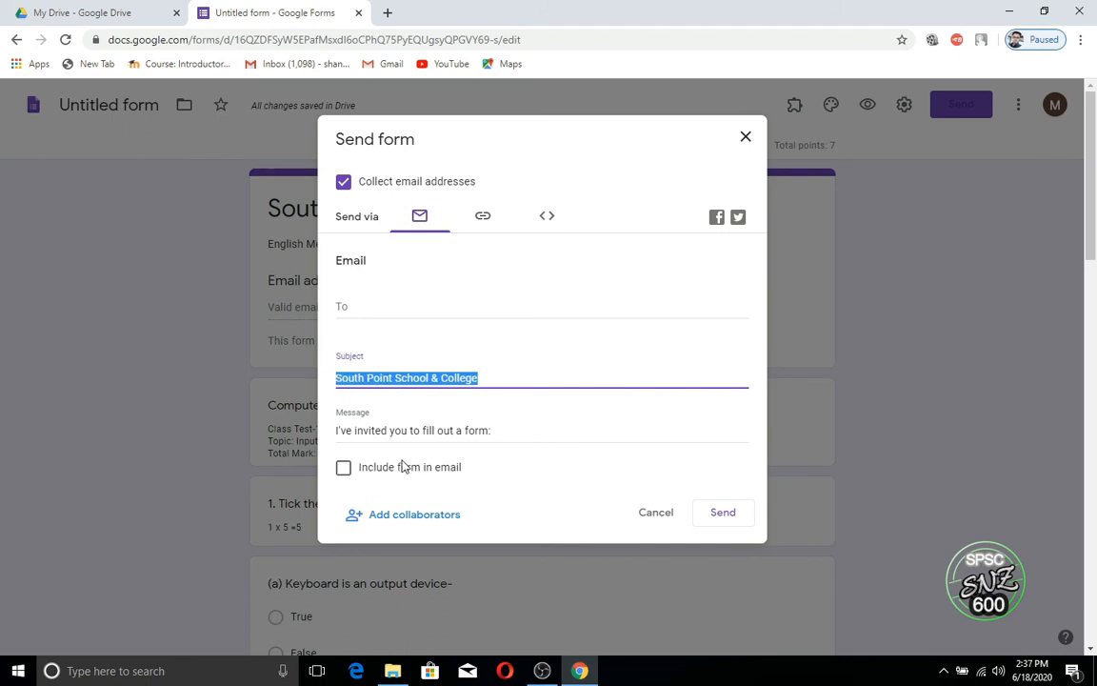
type("Computer")
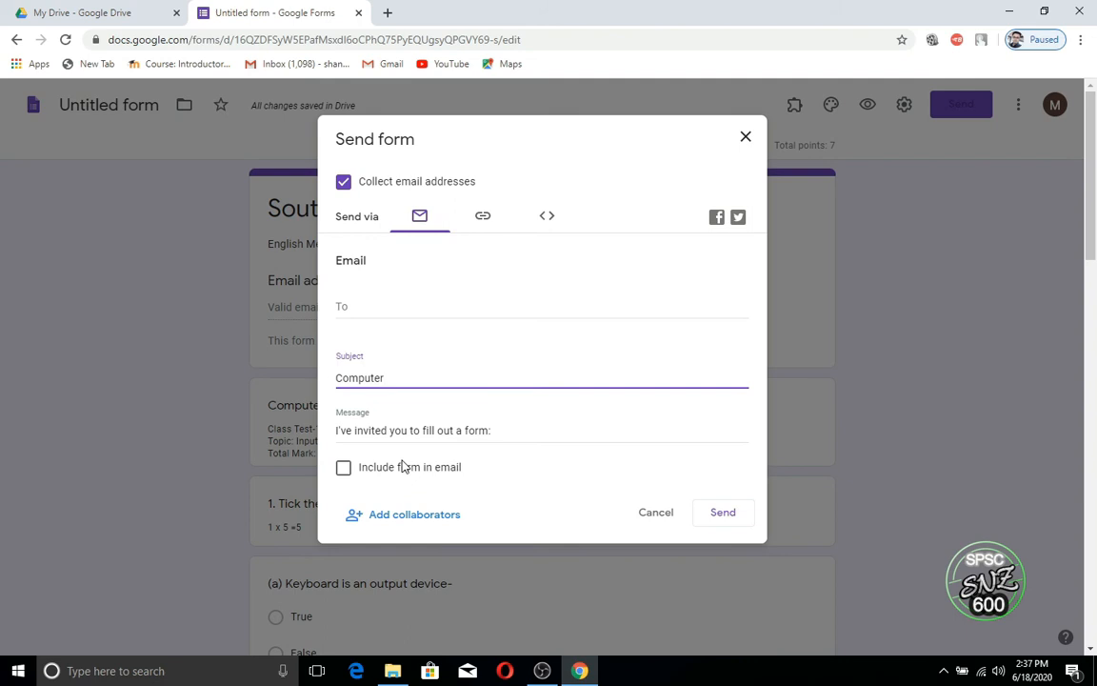
type(" Science")
left_click_drag(497, 432, 334, 431)
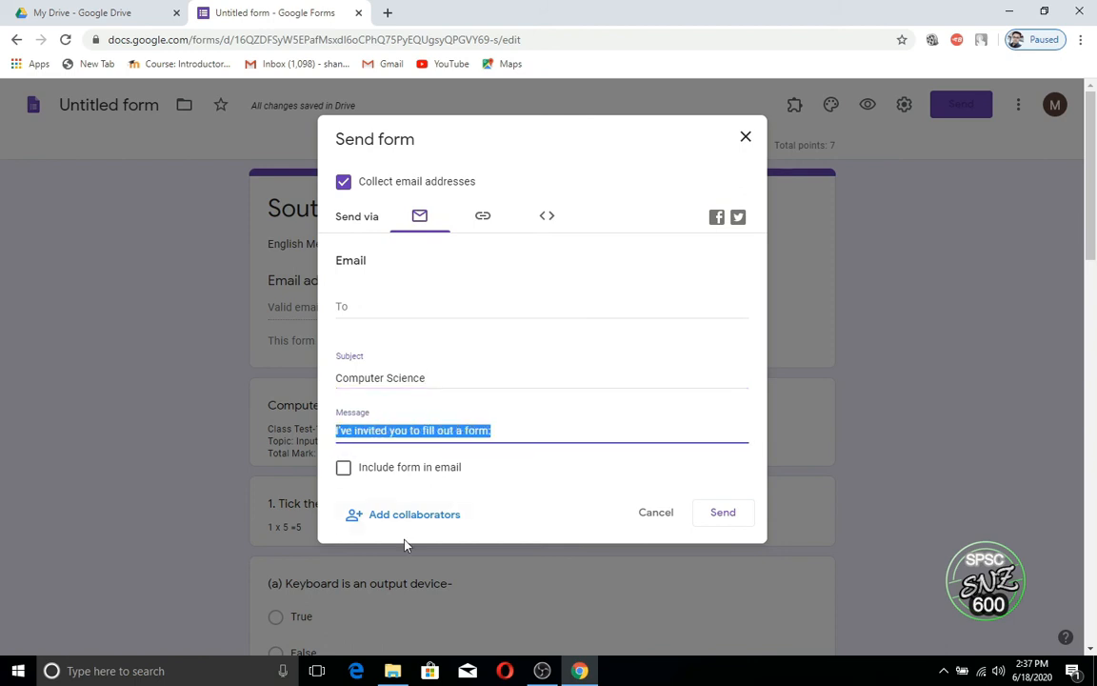
type("Class")
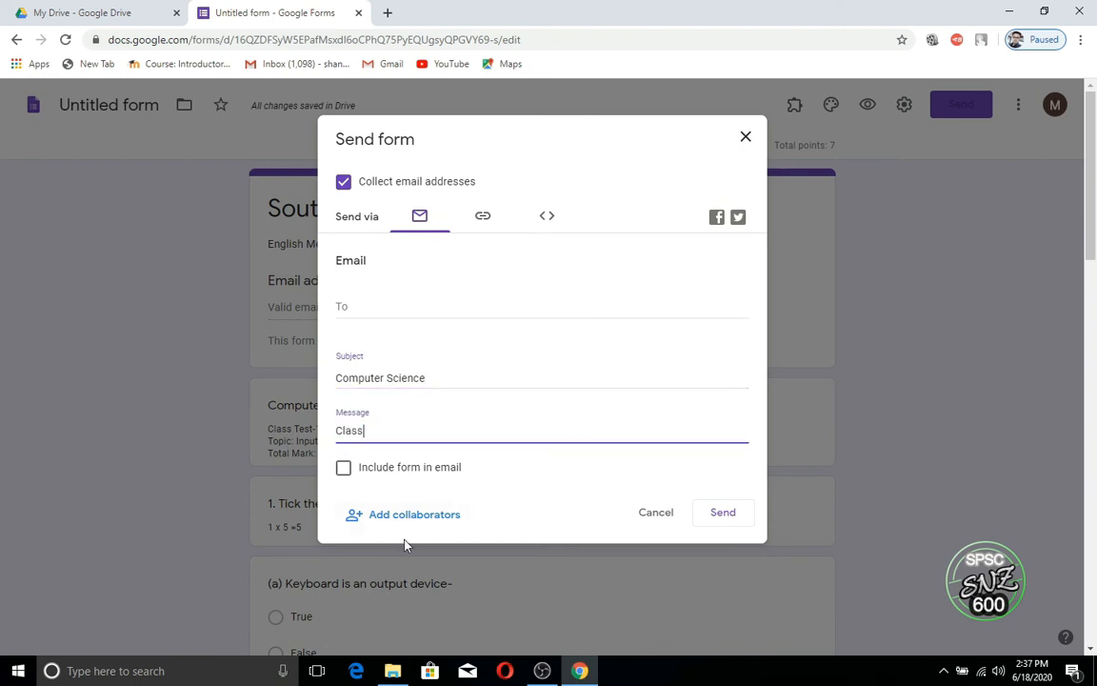
type(" Test-1 (Qtr-1)")
left_click(357, 309)
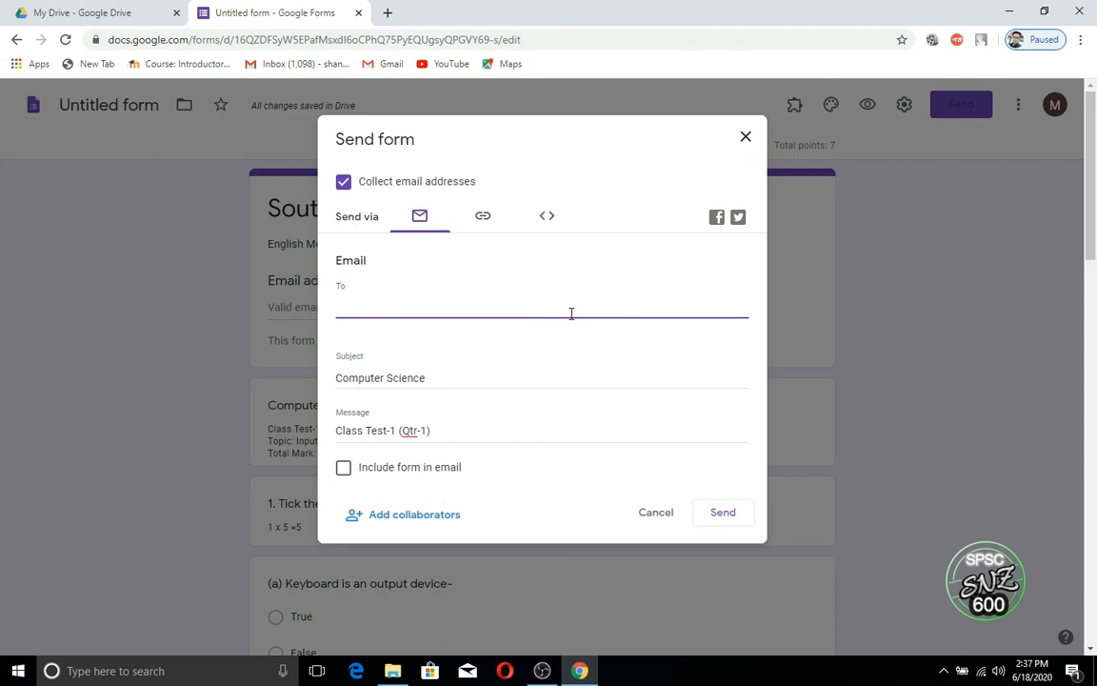
type("sn")
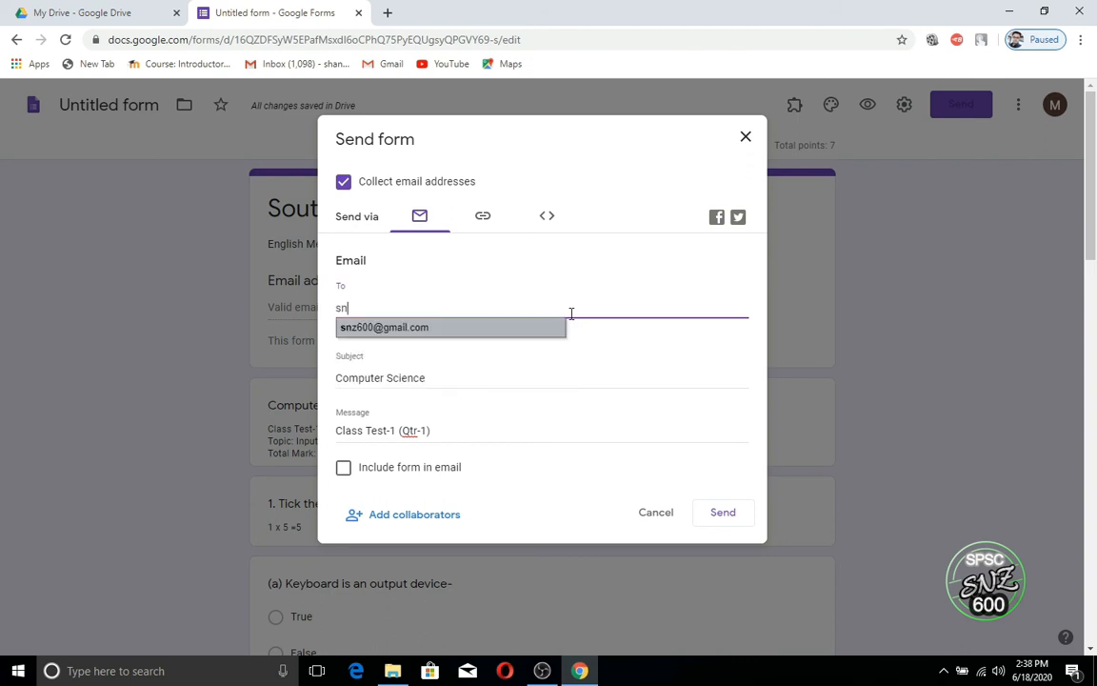
left_click(406, 329)
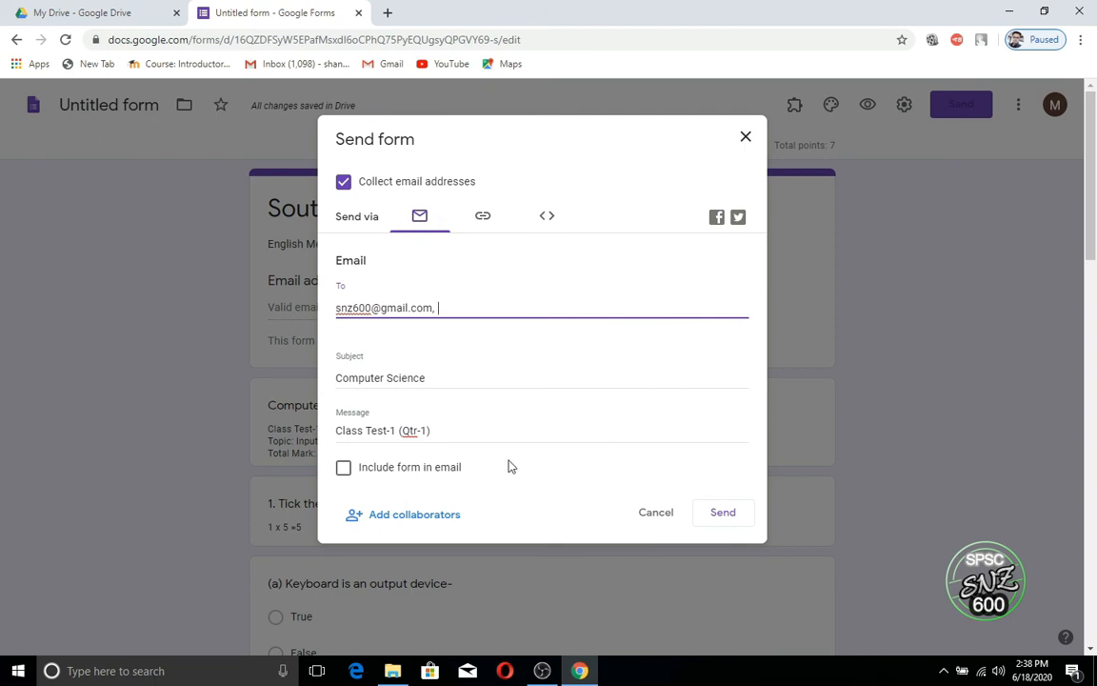
left_click(723, 514)
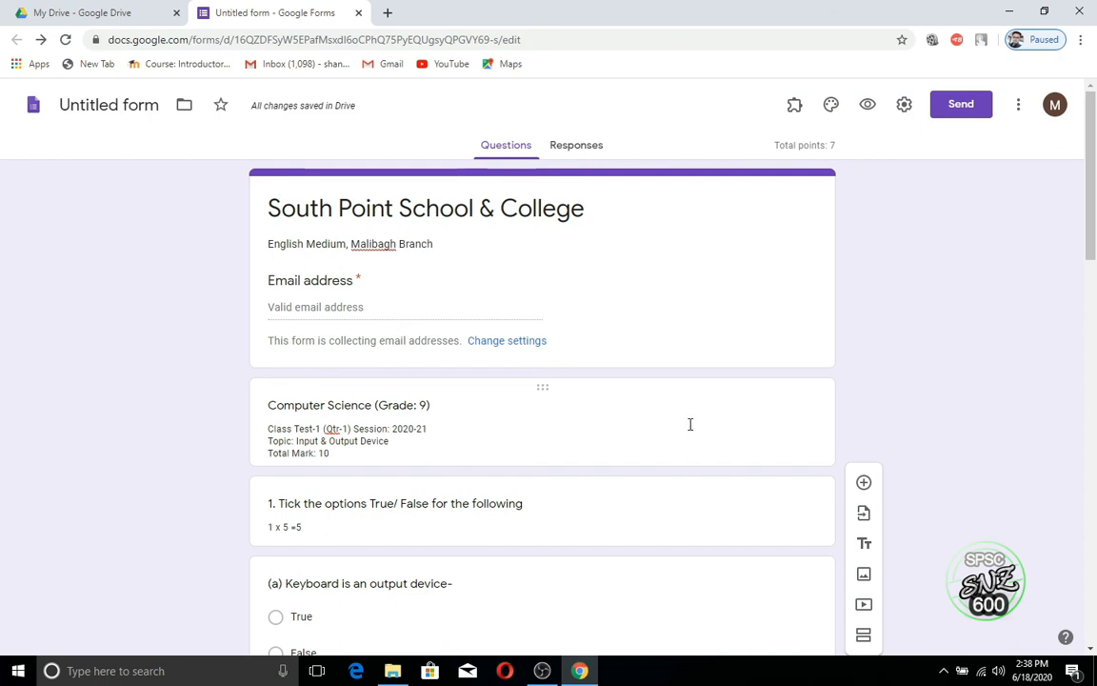
Step: Check the Responses tab, then open gmail.com in a new tab and sign in with the student's account
left_click(583, 150)
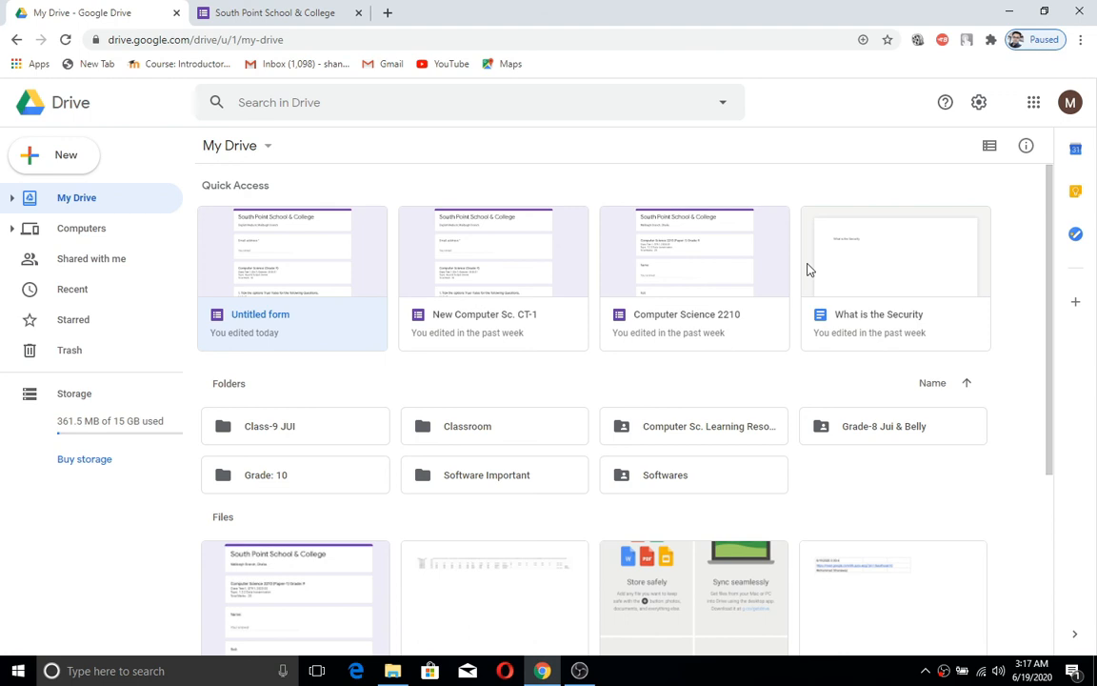
left_click(387, 13)
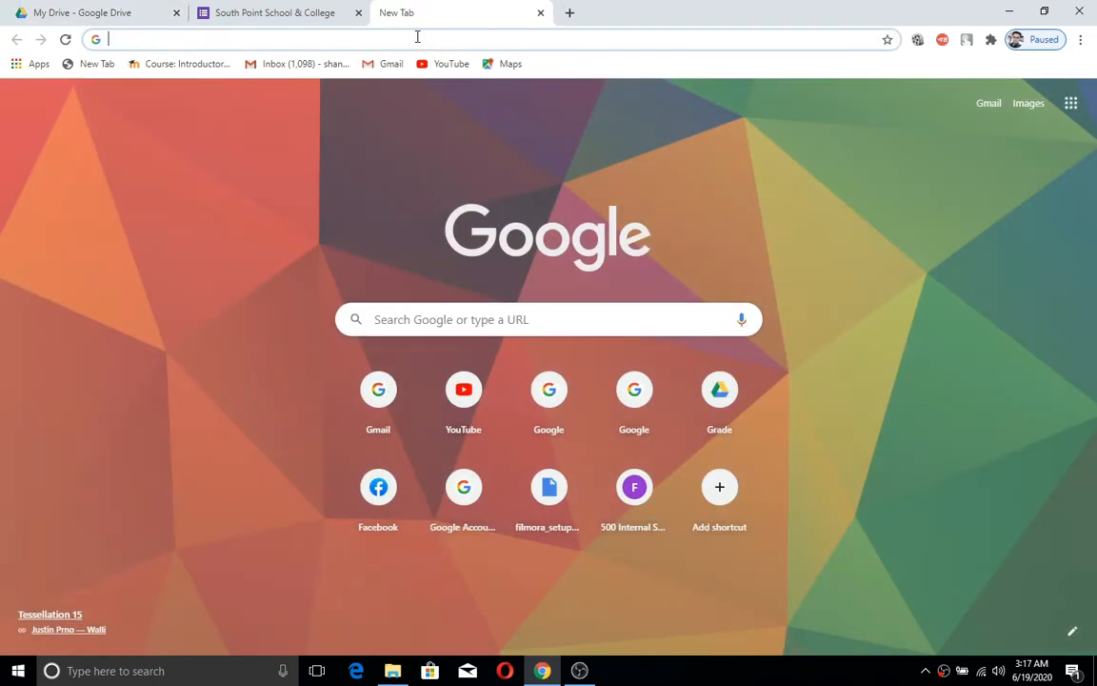
type("g")
key("Return")
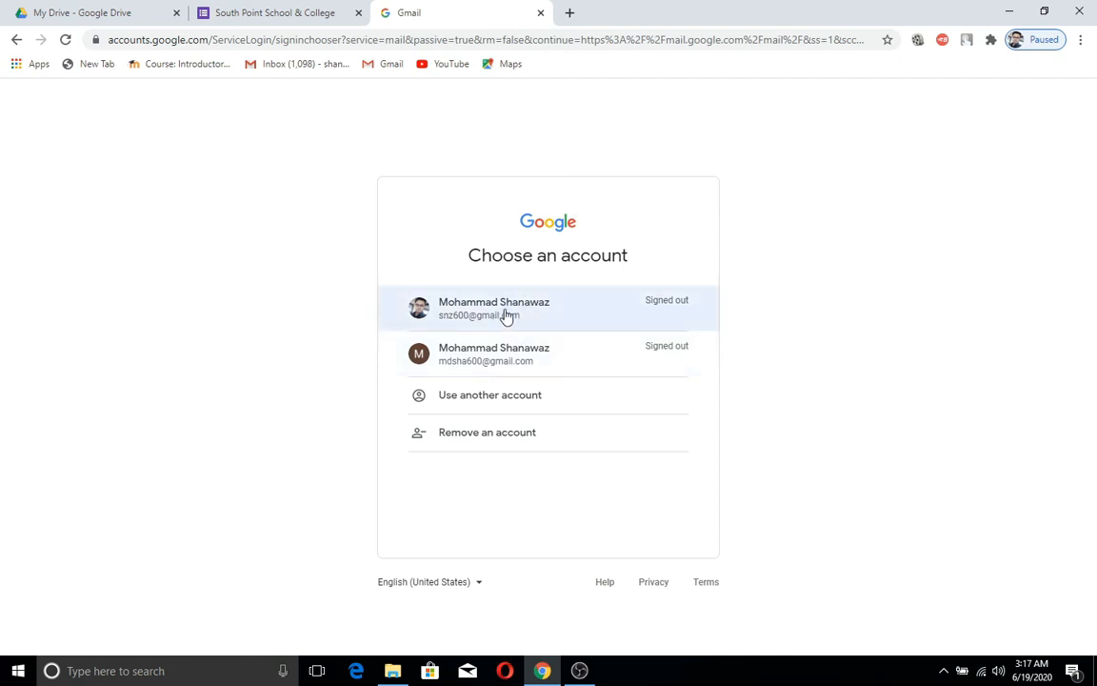
left_click(506, 316)
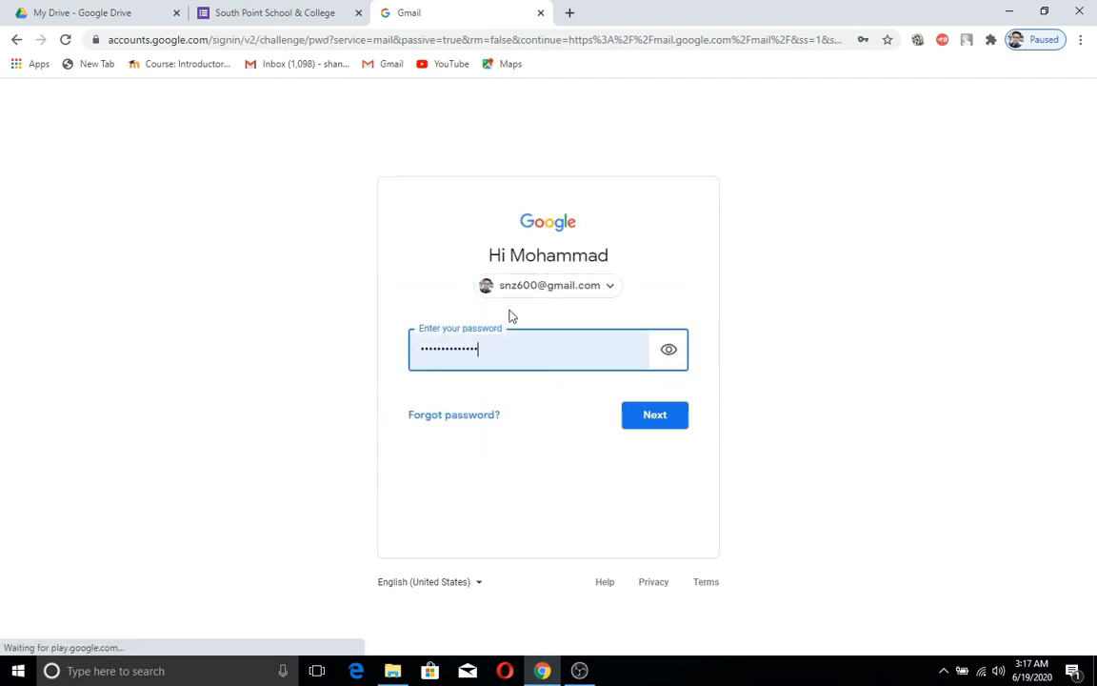
left_click(637, 425)
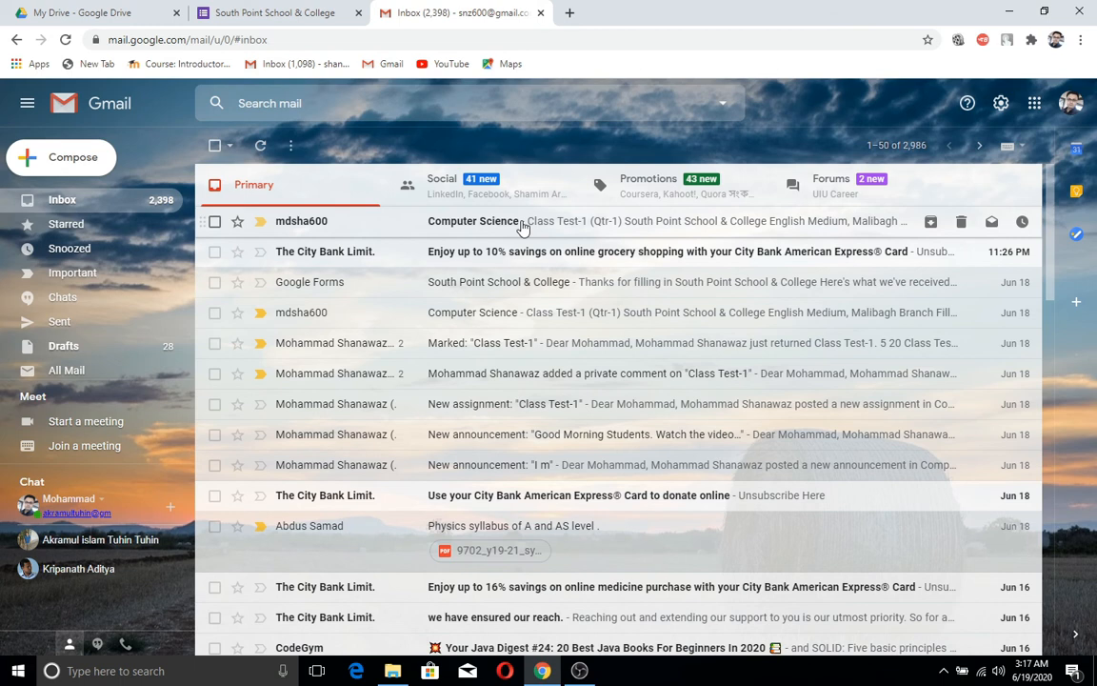
Step: Open the 'Computer Science' invitation email and choose FILL OUT FORM
left_click(522, 227)
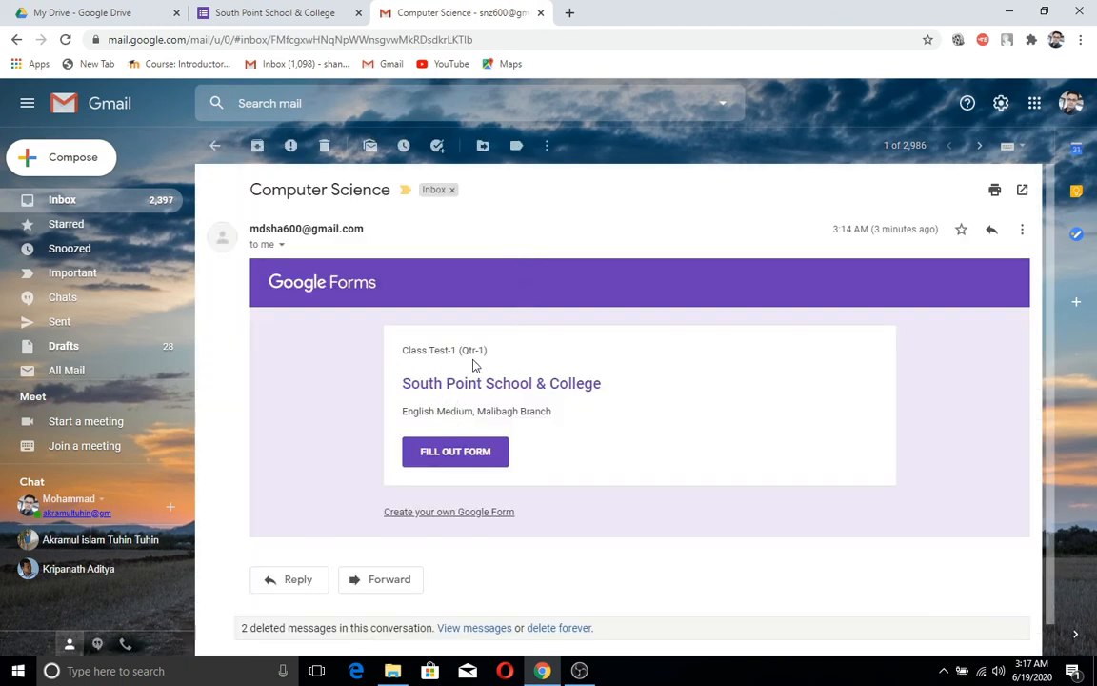
left_click(457, 454)
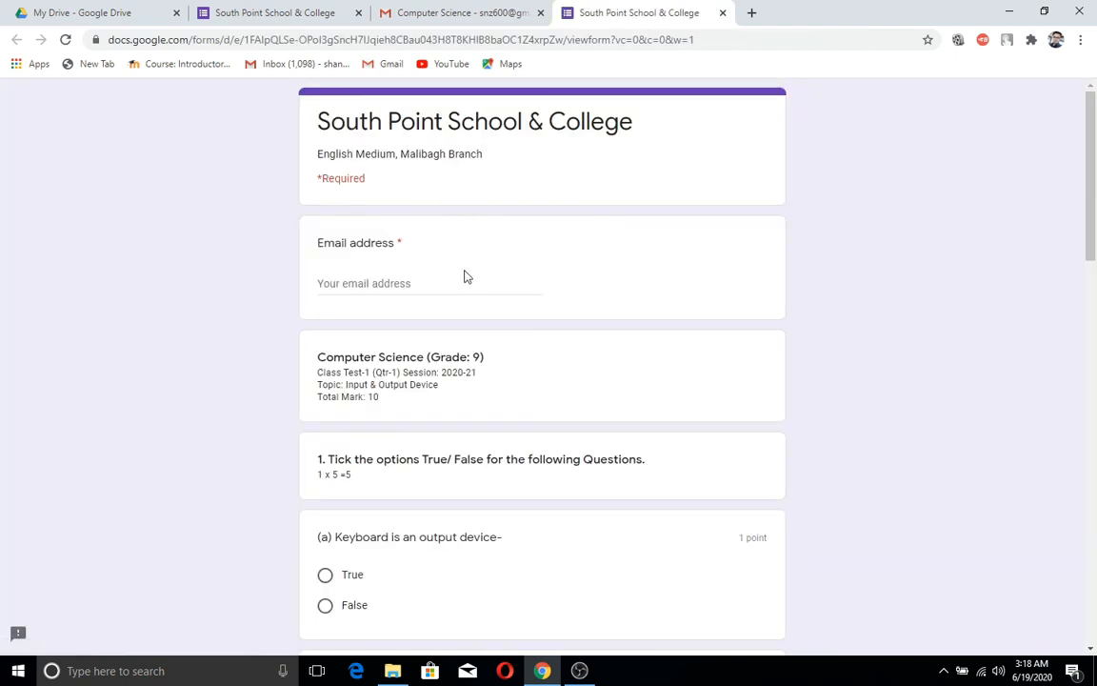
Step: Fill the email field with the suggested respondent address
left_click(388, 284)
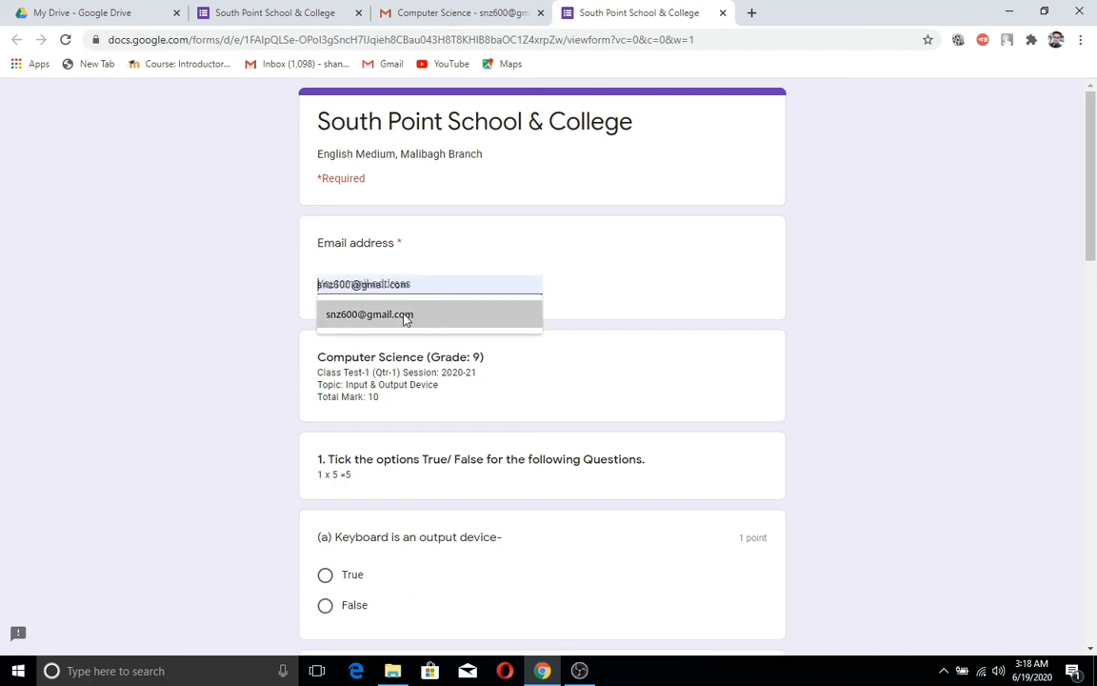
left_click(404, 315)
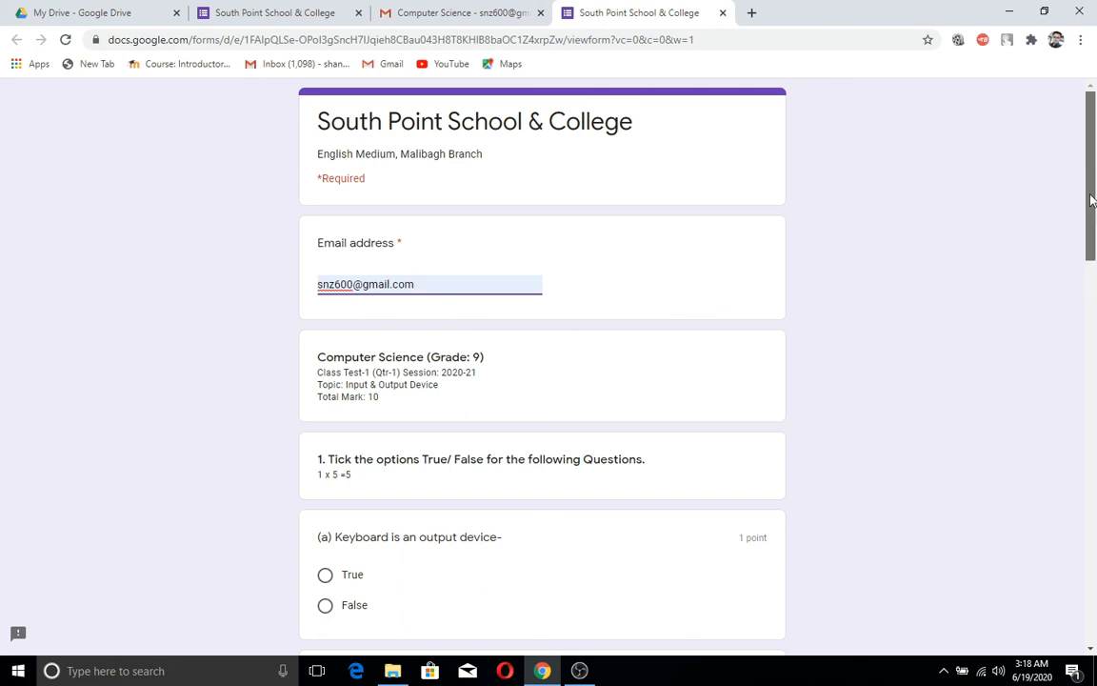
left_click_drag(1091, 200, 1096, 288)
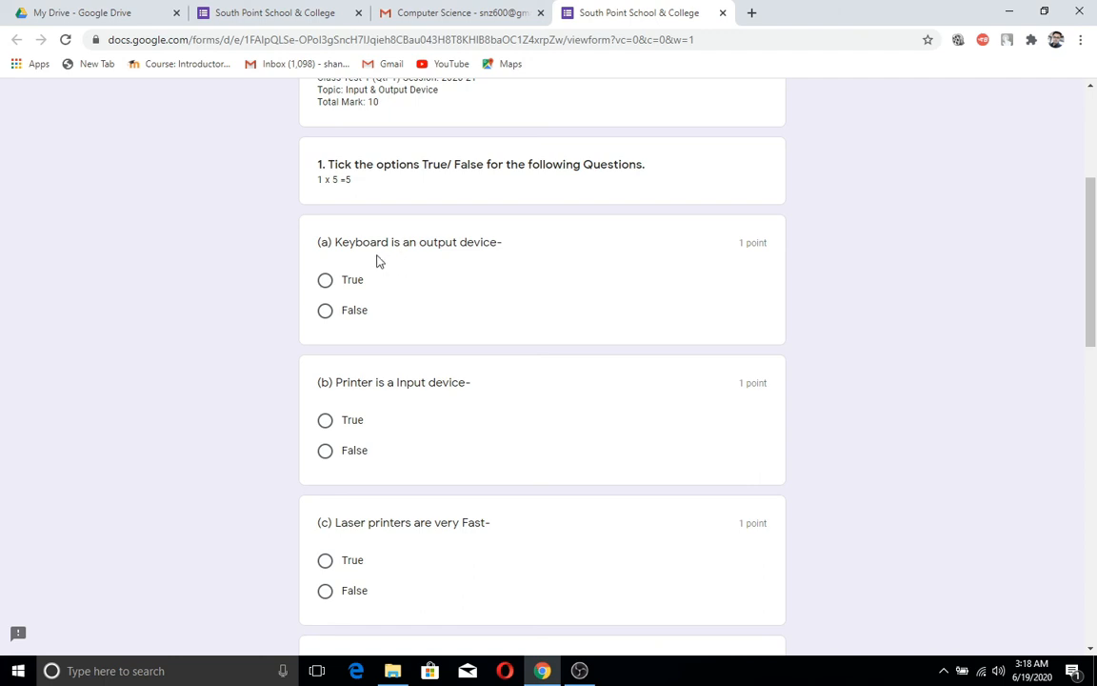
Step: Answer False to the keyboard, printer and laser printer questions
left_click(328, 314)
scroll(427, 356, "down", 3)
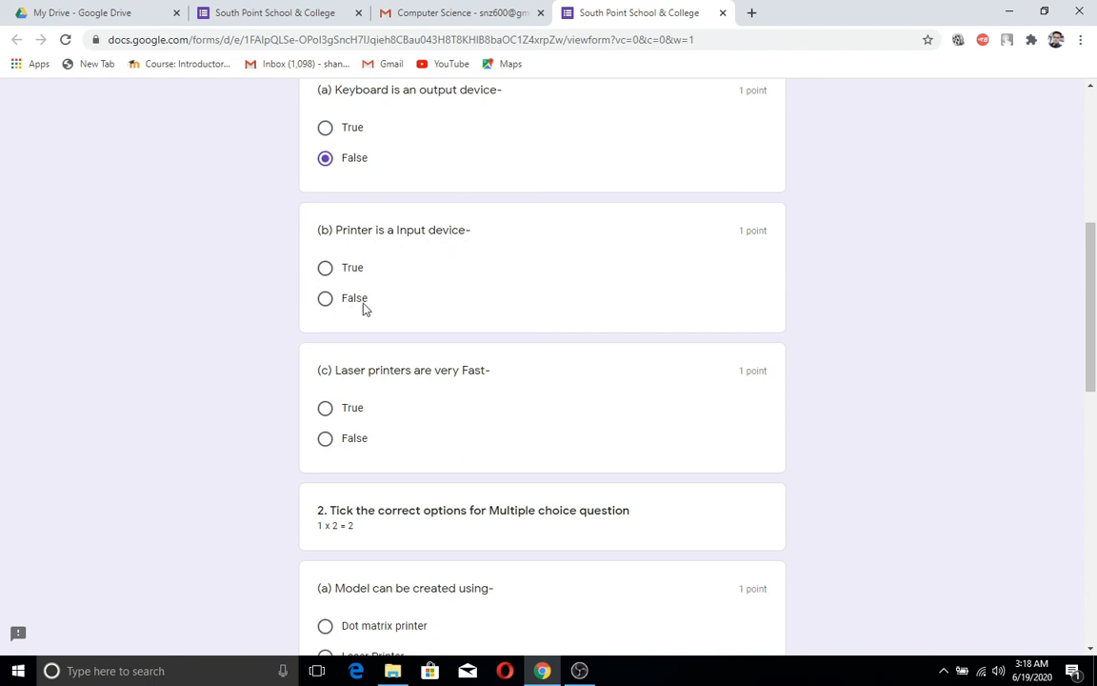
left_click(331, 304)
scroll(408, 370, "down", 2)
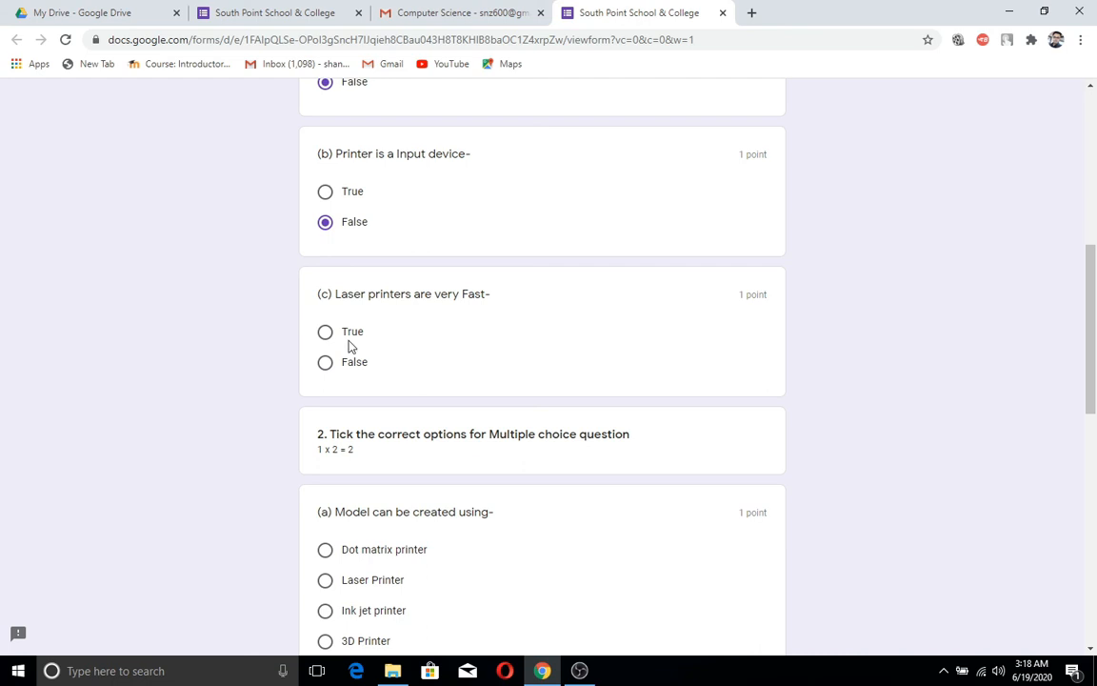
left_click(333, 367)
scroll(426, 380, "down", 3)
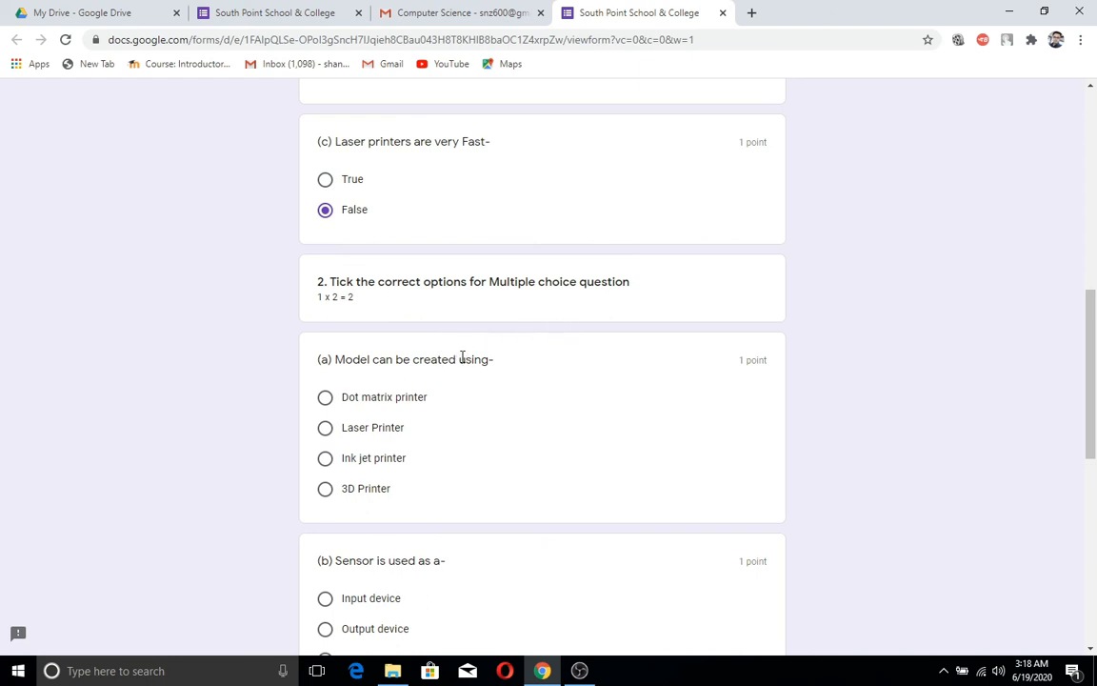
scroll(460, 362, "down", 3)
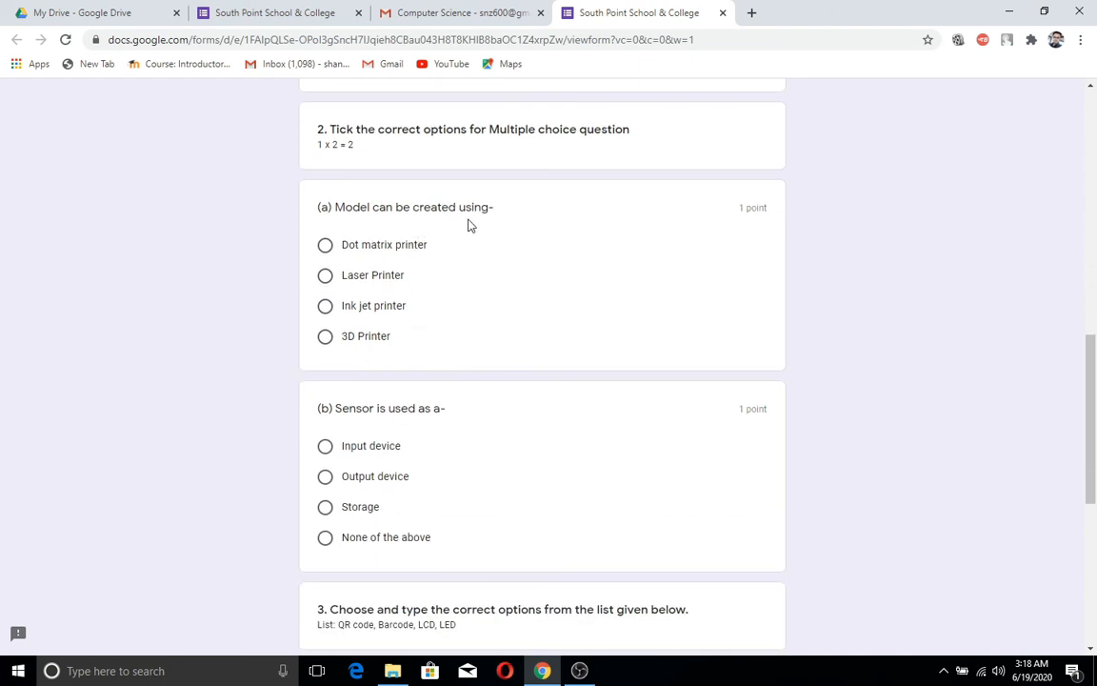
Step: Choose 3D Printer for the model question and Input device for the sensor question
left_click(327, 339)
scroll(400, 380, "down", 1)
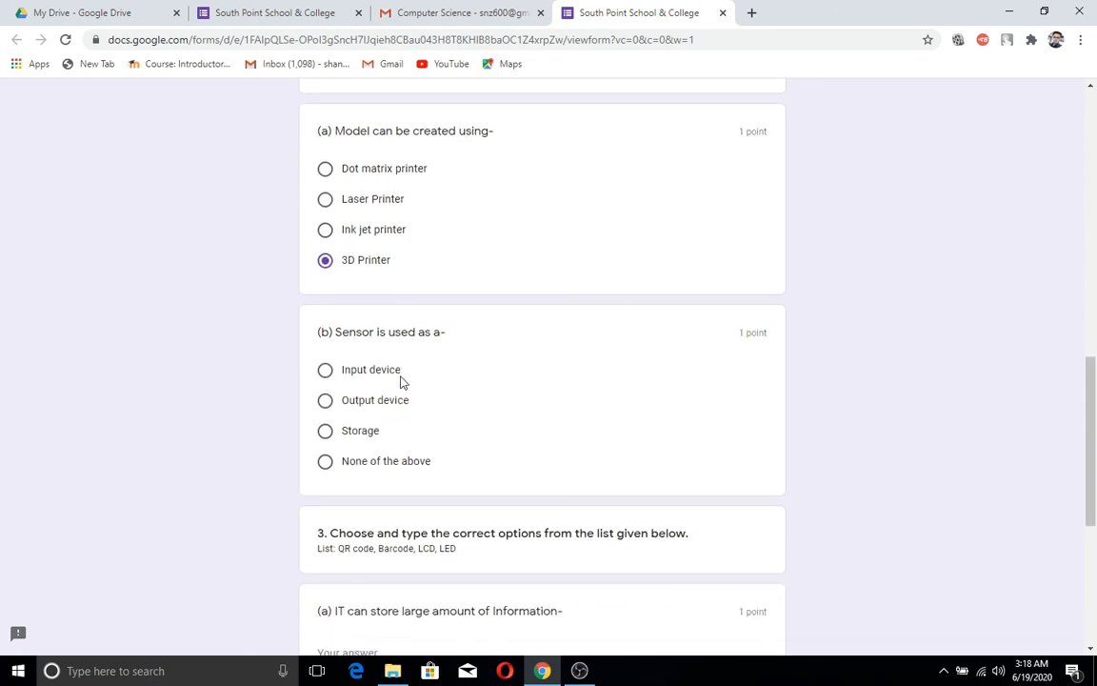
left_click(327, 375)
scroll(457, 394, "down", 2)
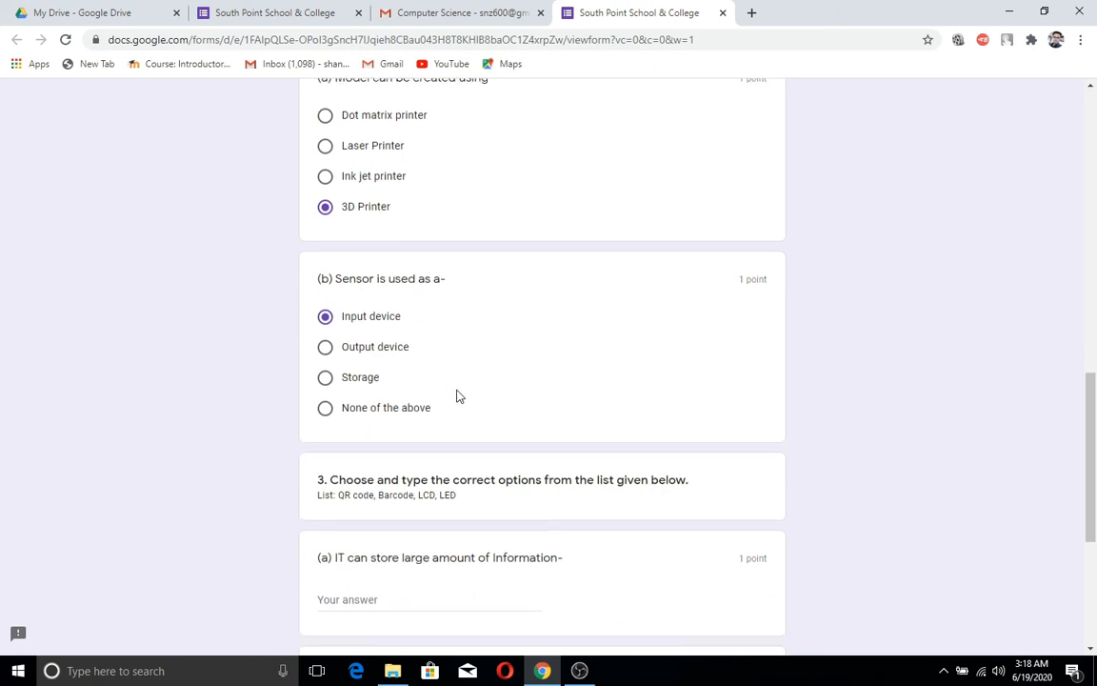
scroll(457, 392, "down", 1)
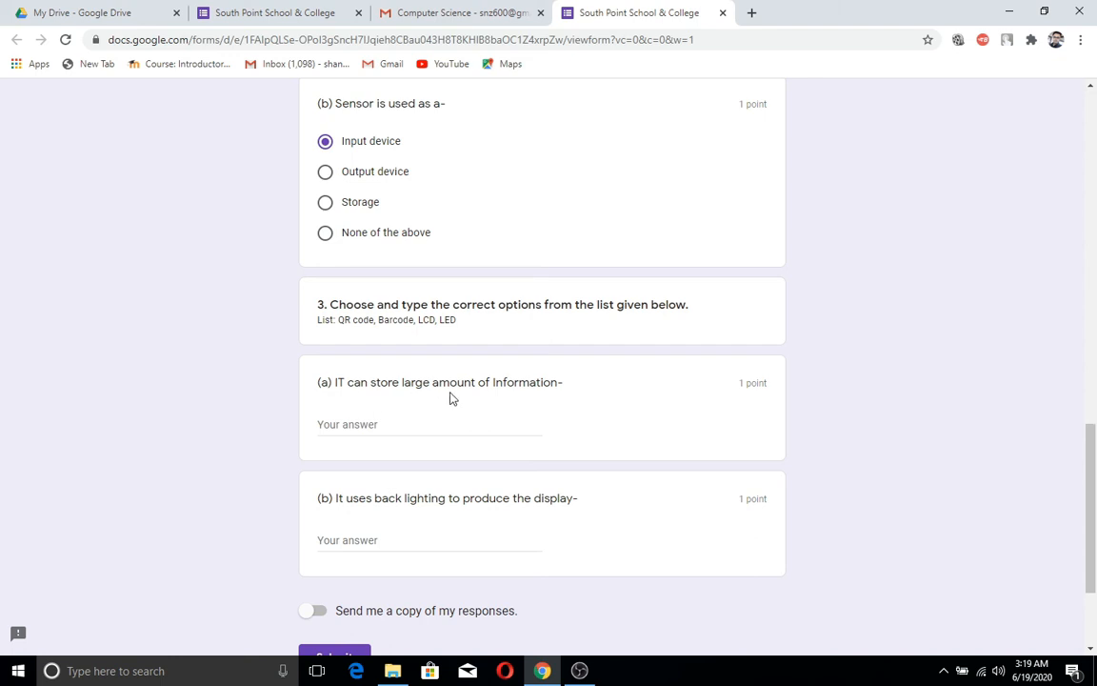
Step: Answer 'QR code' for 3(a) and 'LCD' for 3(b)
left_click(367, 419)
type("QR code")
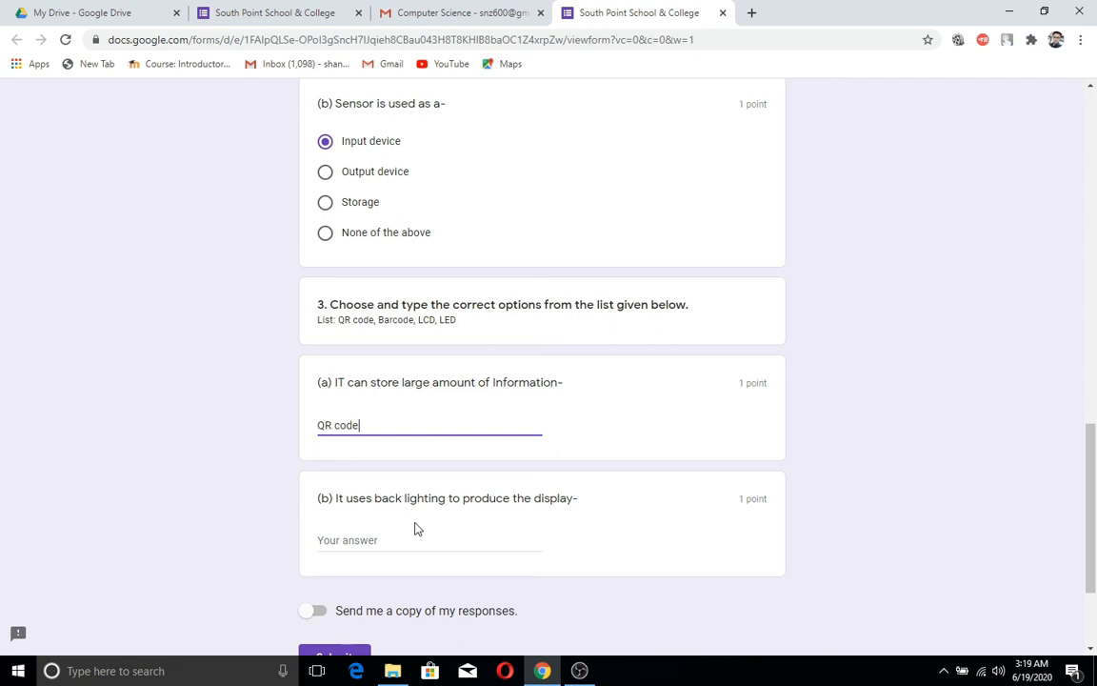
left_click(385, 540)
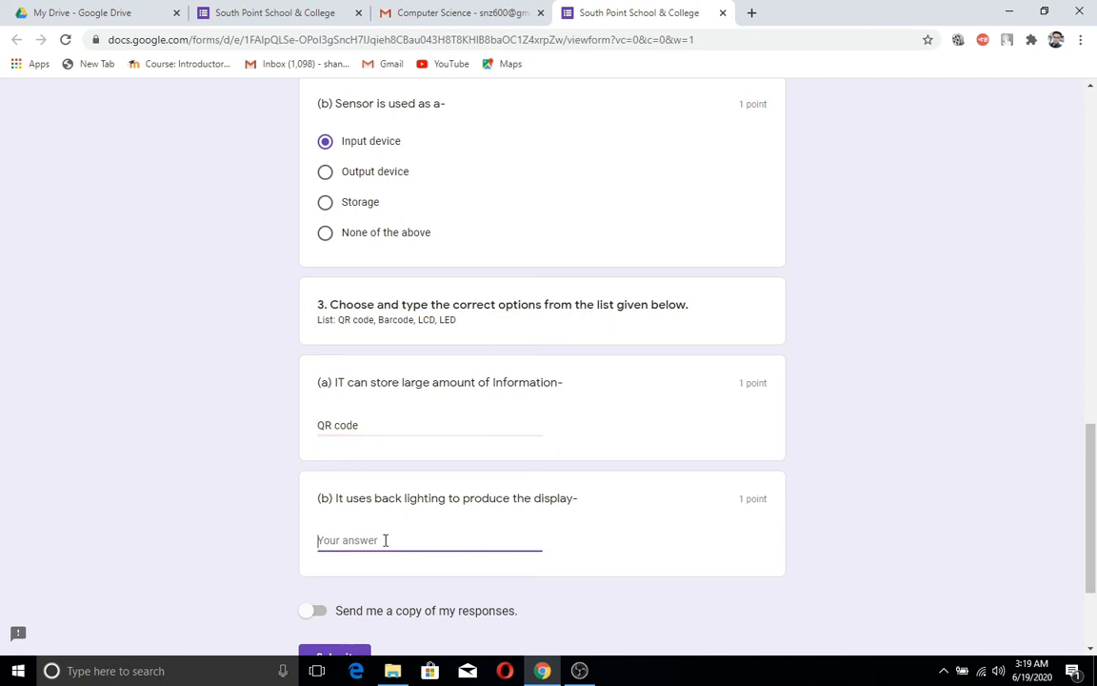
type("LCD")
Step: Request a copy of the responses and submit the quiz
scroll(460, 451, "down", 3)
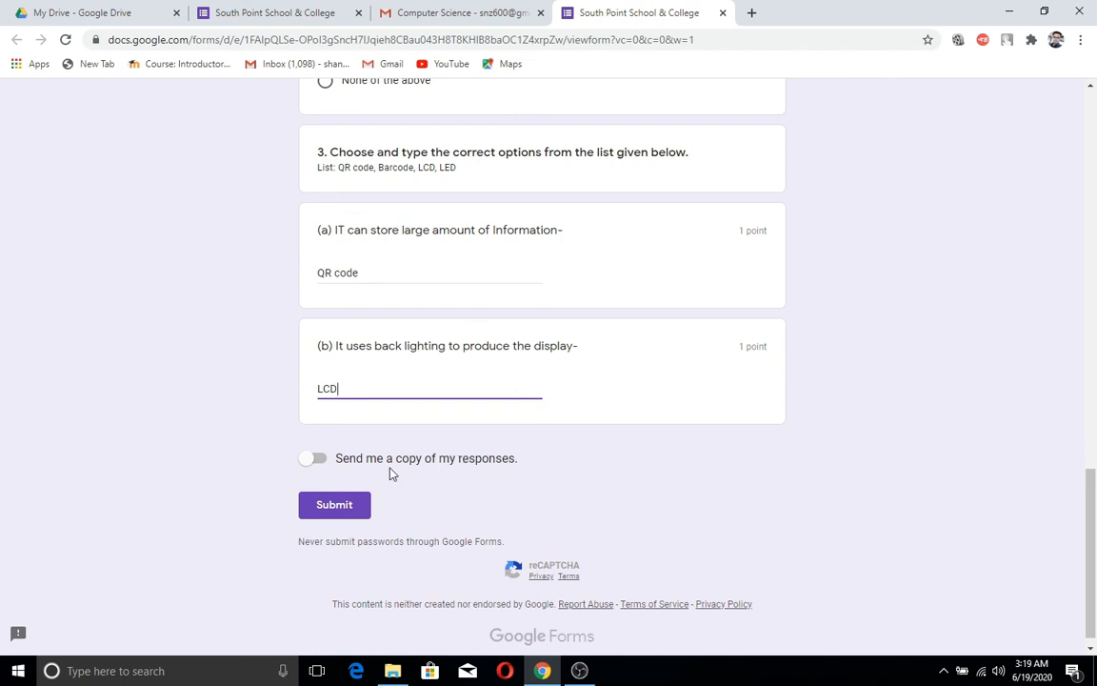
left_click(318, 459)
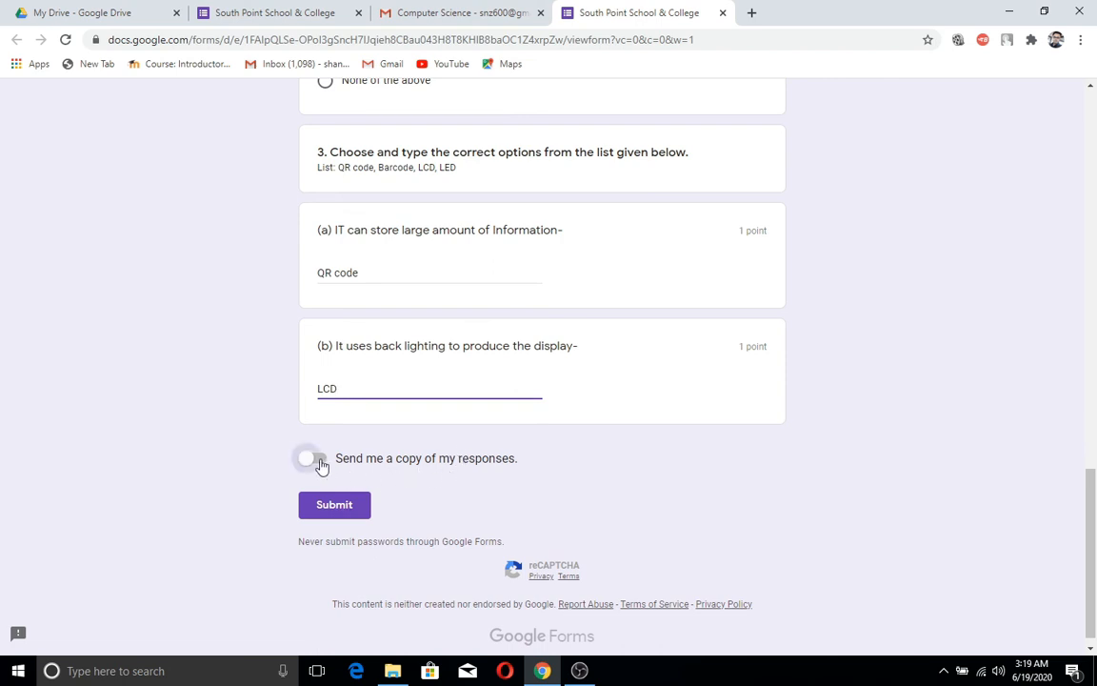
left_click(354, 510)
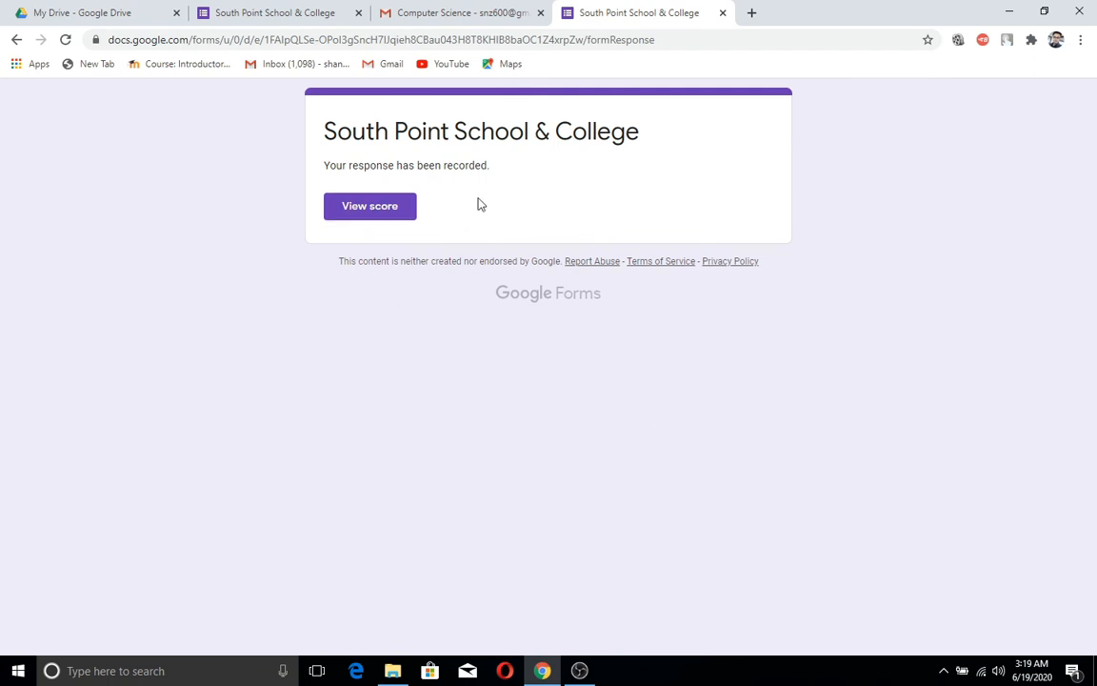
Step: View the submission's score of 6/7, with only the laser printer item marked wrong
left_click(385, 216)
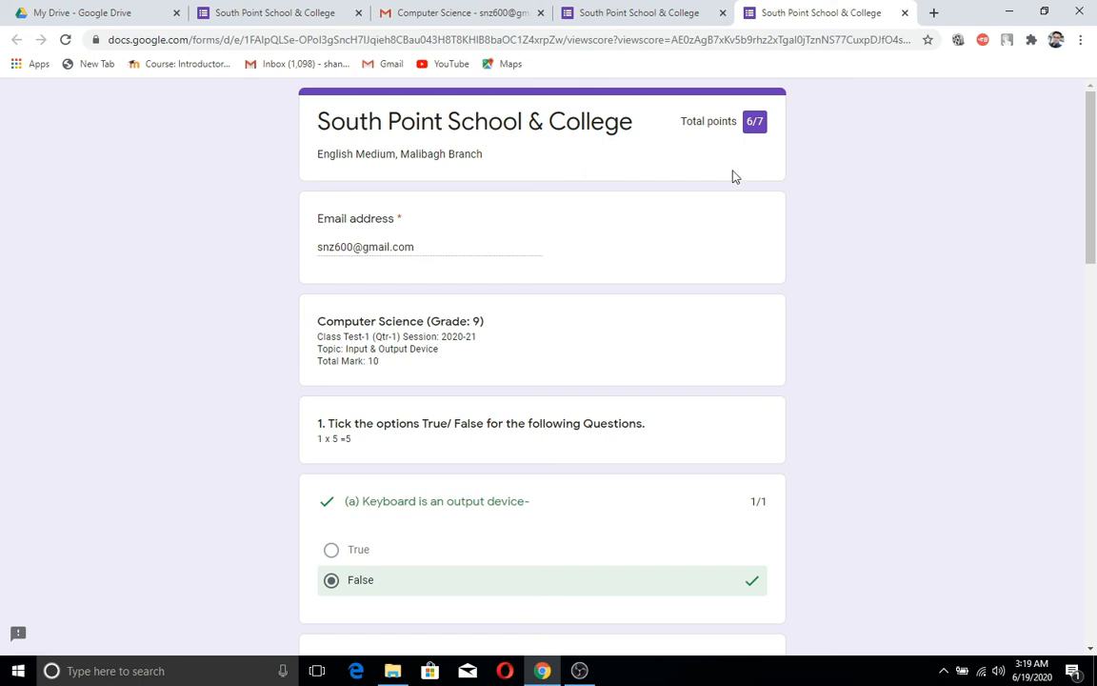
scroll(613, 383, "down", 5)
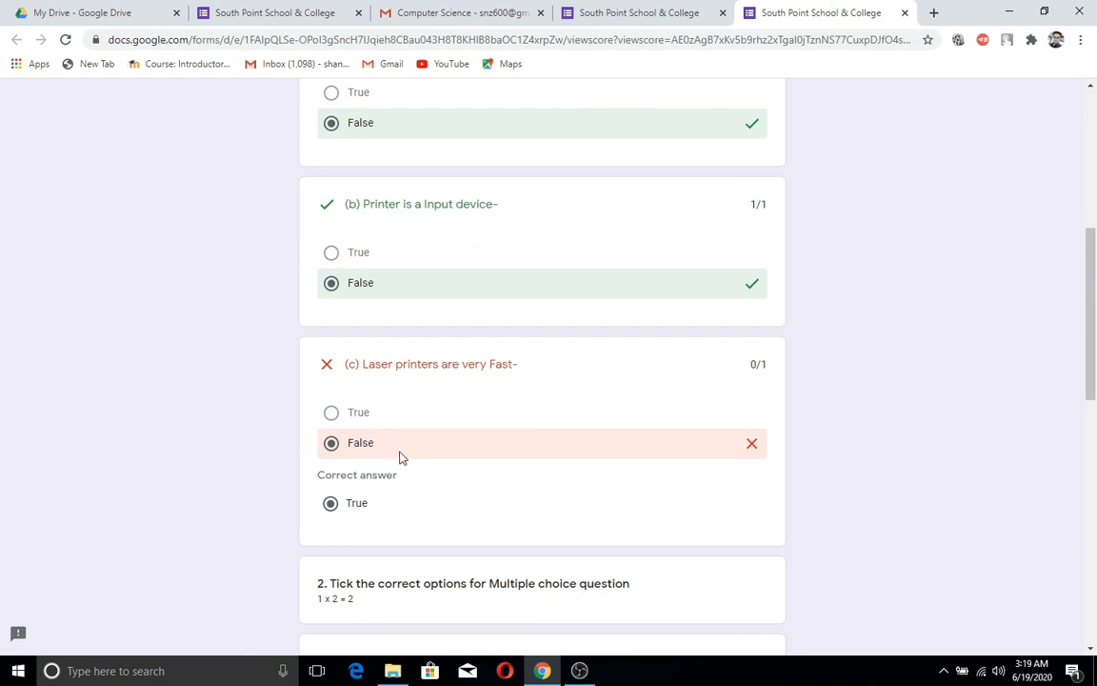
scroll(417, 458, "down", 5)
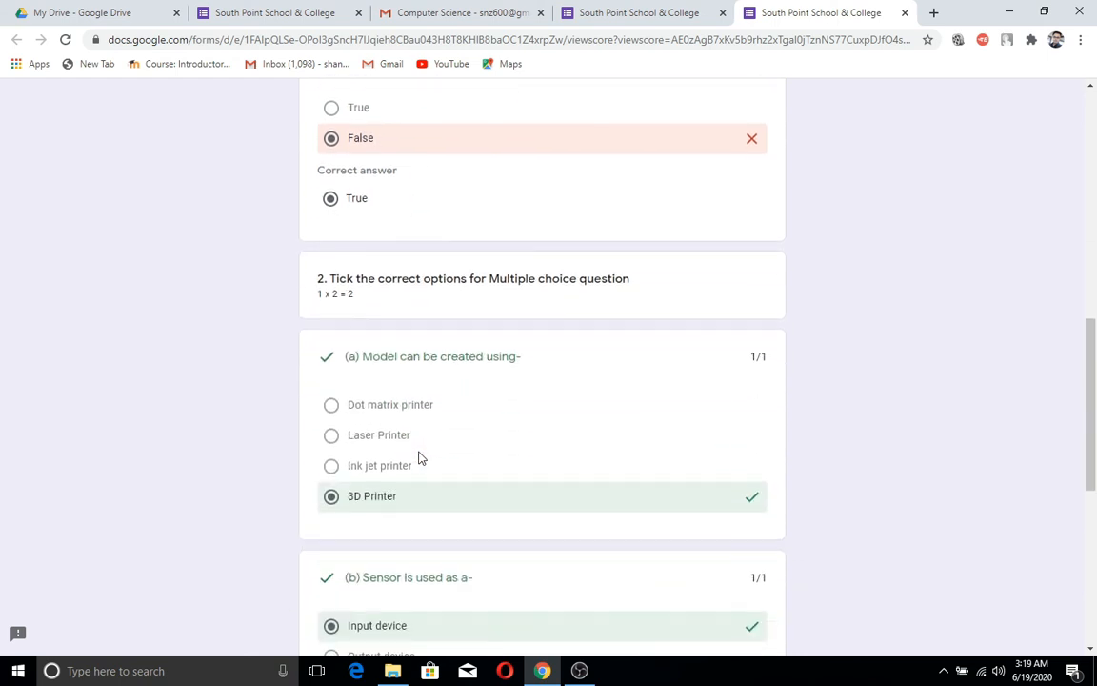
scroll(420, 458, "down", 2)
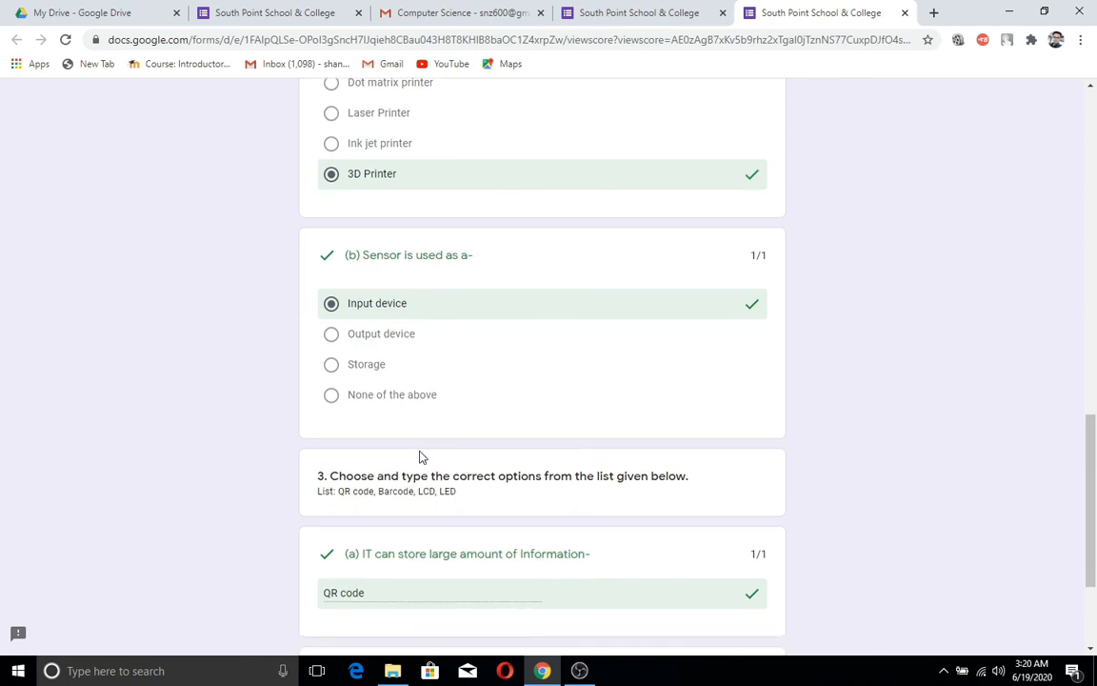
scroll(419, 458, "down", 2)
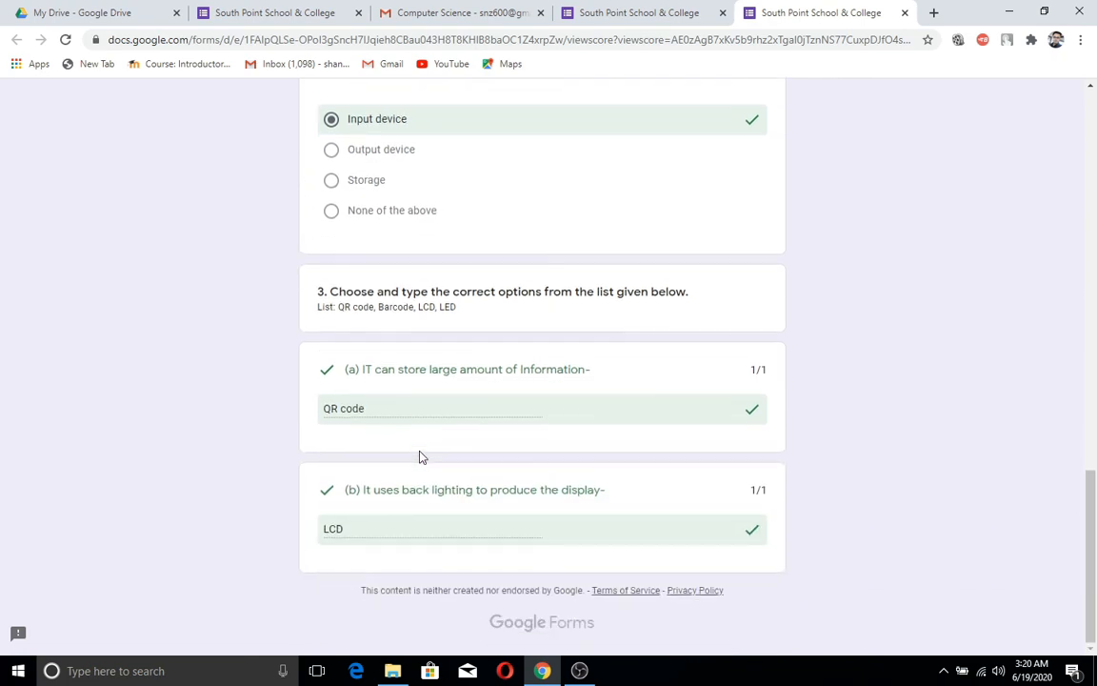
scroll(419, 457, "up", 14)
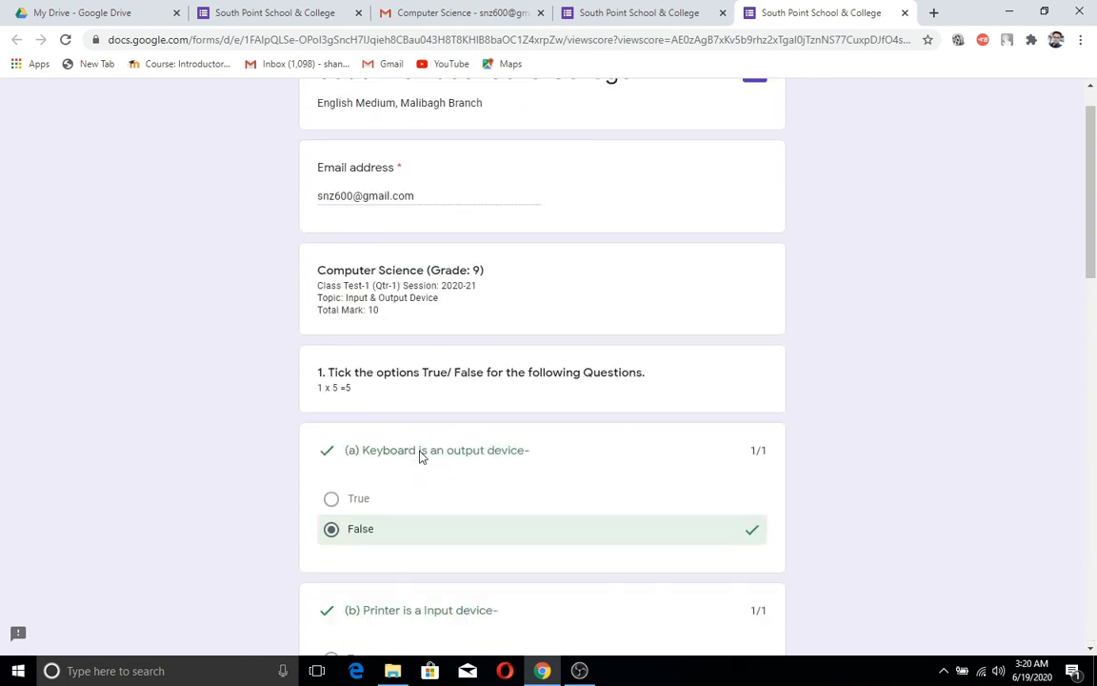
scroll(422, 455, "up", 1)
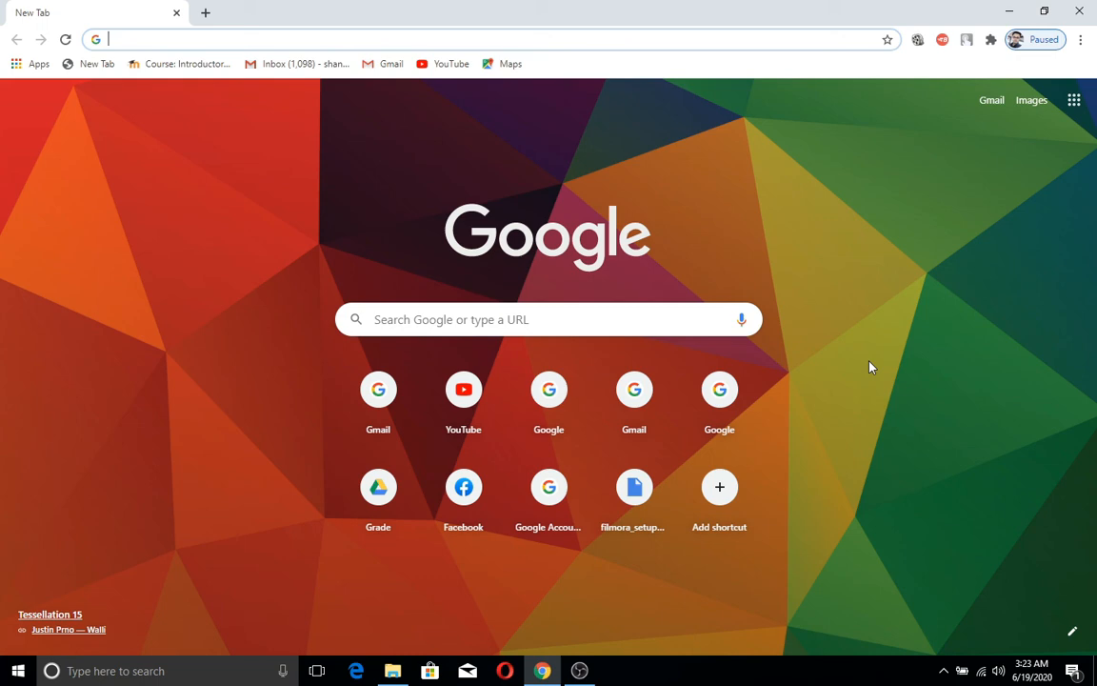
Step: Go to Google Drive, sign in with the second account, and open Untitled form
left_click(1073, 101)
left_click(970, 313)
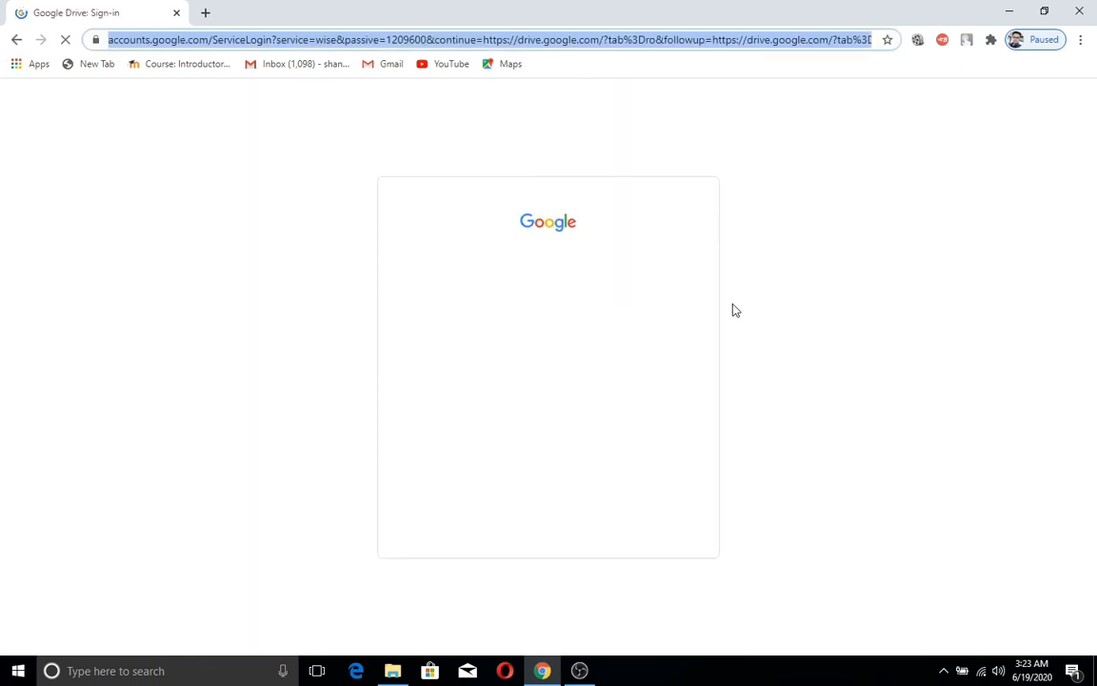
left_click(472, 359)
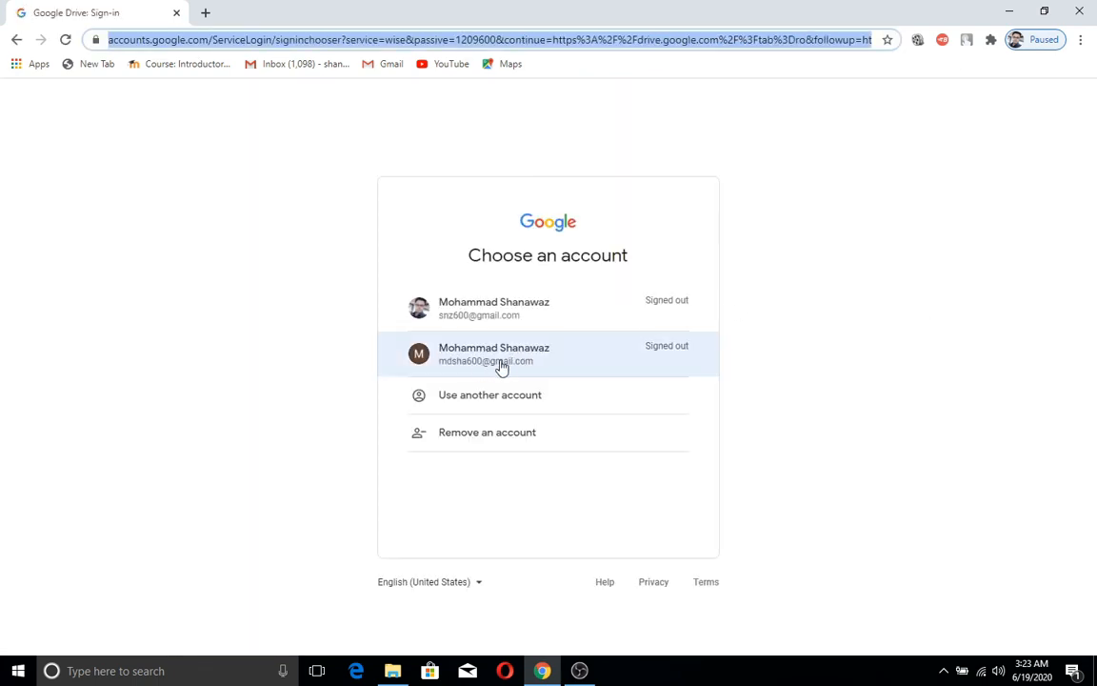
left_click(483, 363)
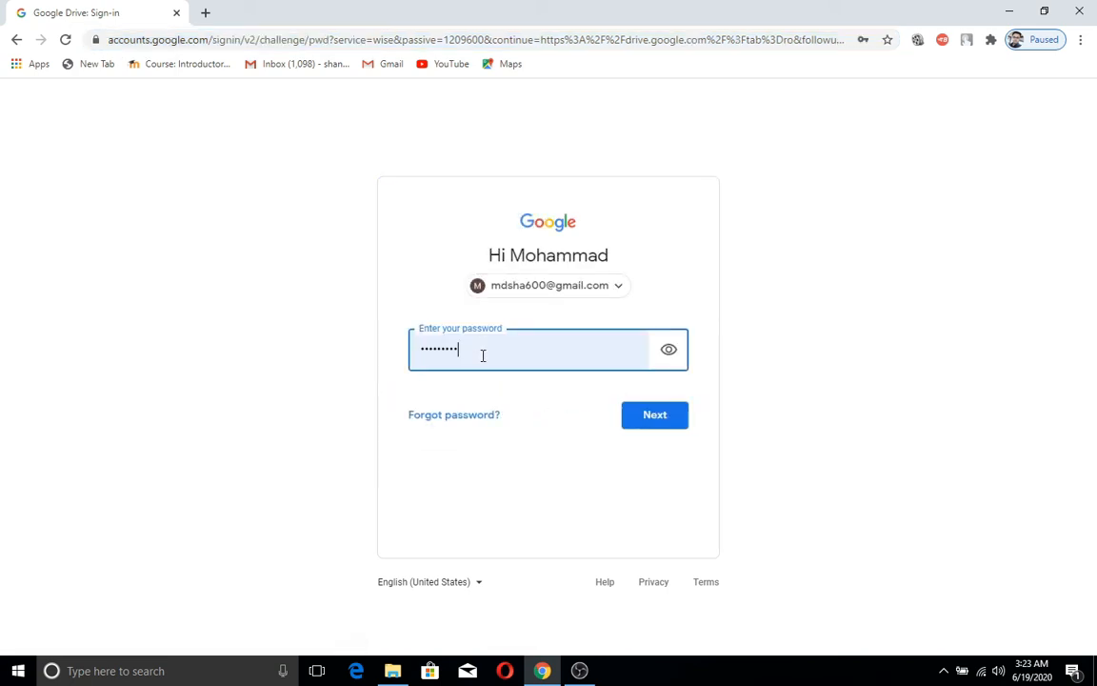
left_click(648, 421)
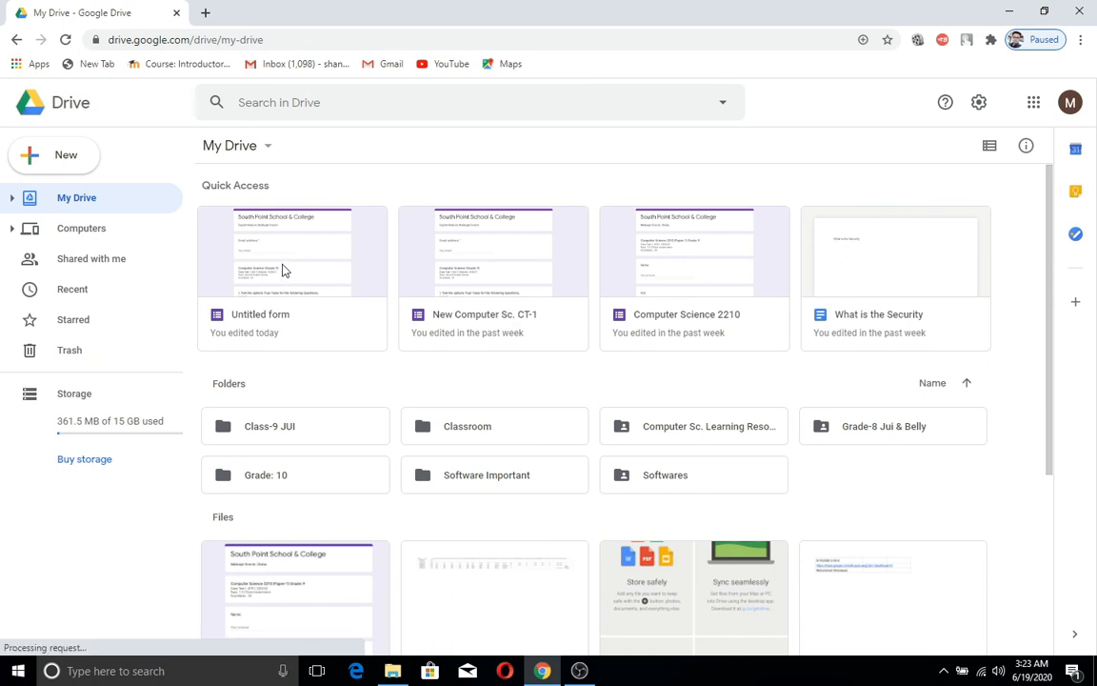
left_click(291, 260)
double_click(291, 261)
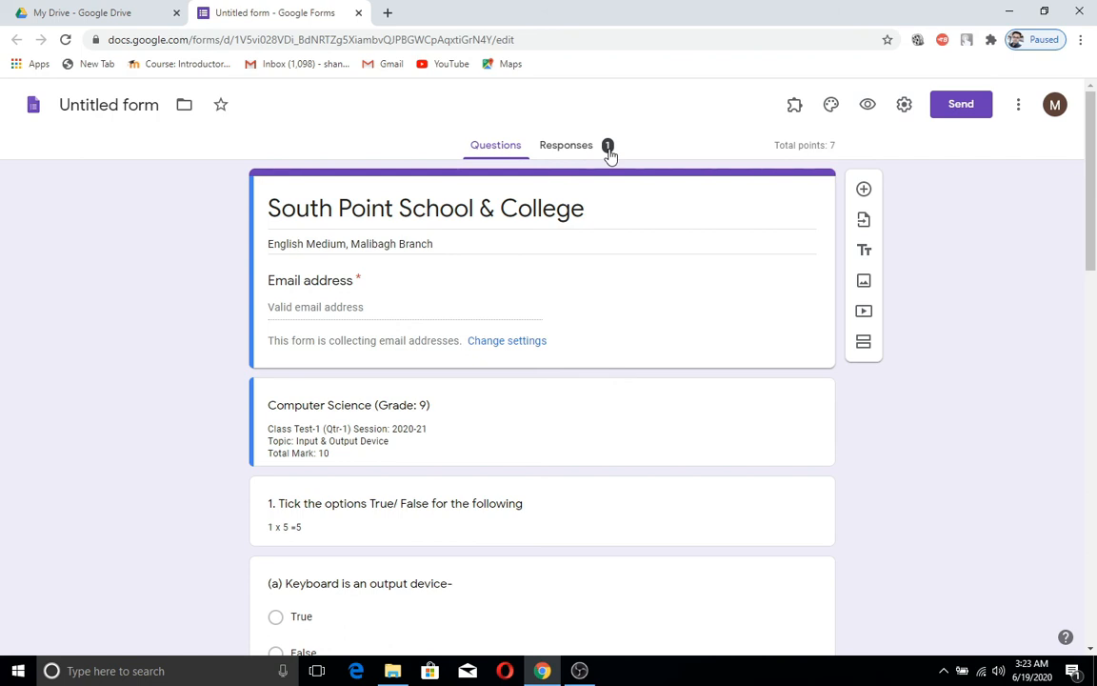
Step: Review the Responses summary: 1 response averaging 6/7 points
left_click(578, 153)
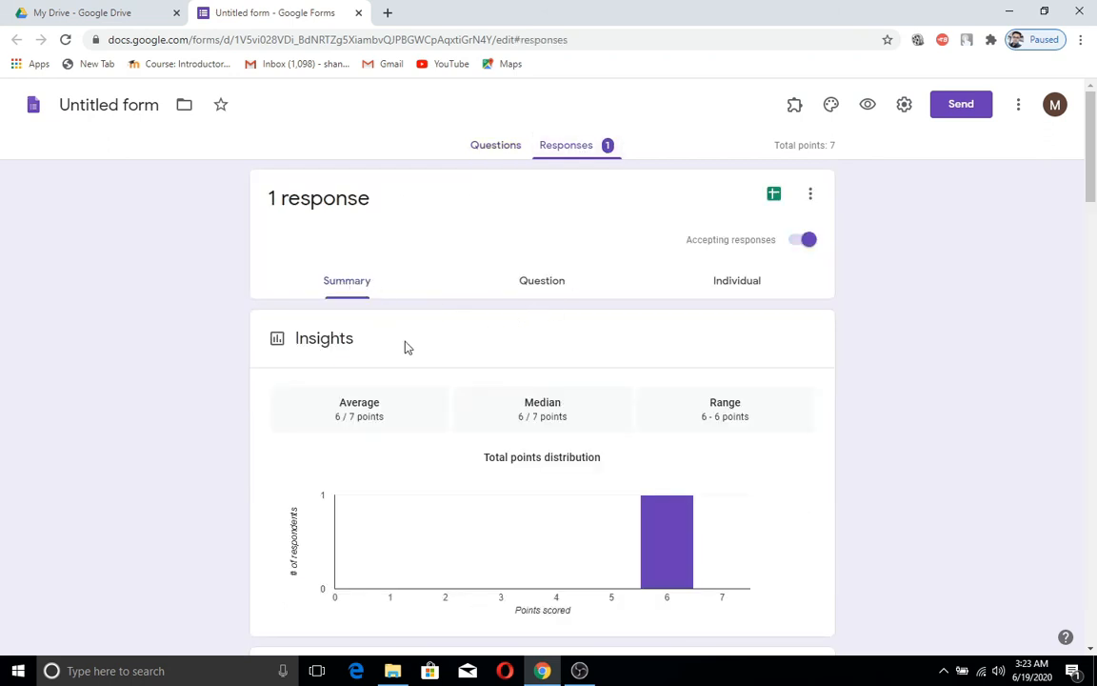
scroll(423, 365, "down", 1)
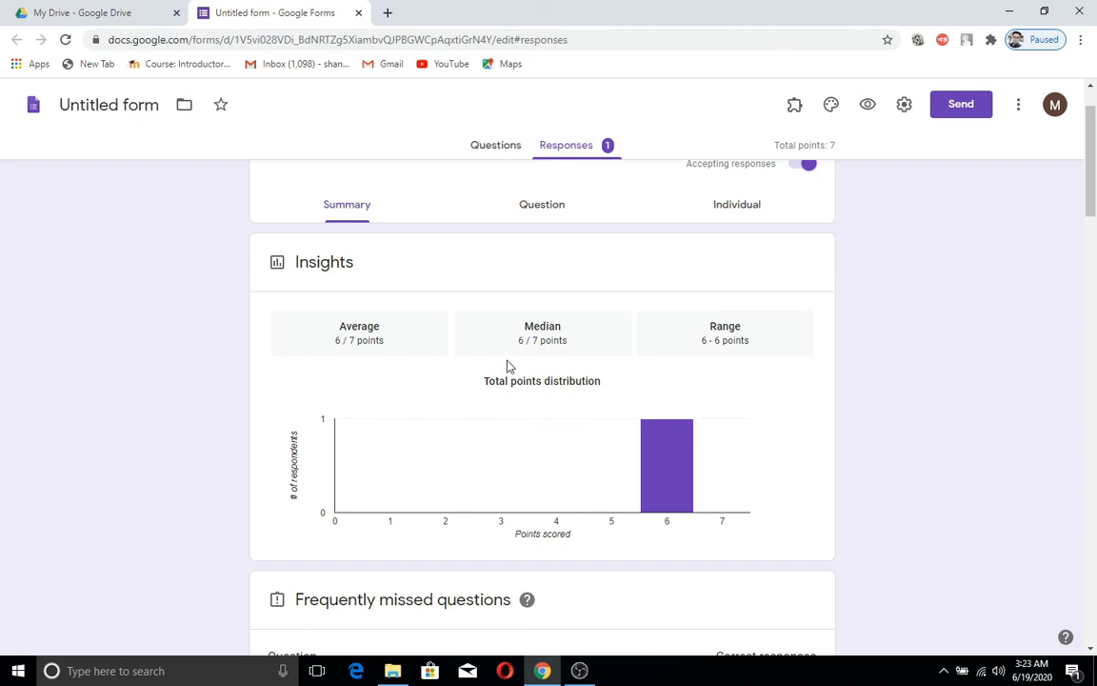
scroll(513, 366, "down", 5)
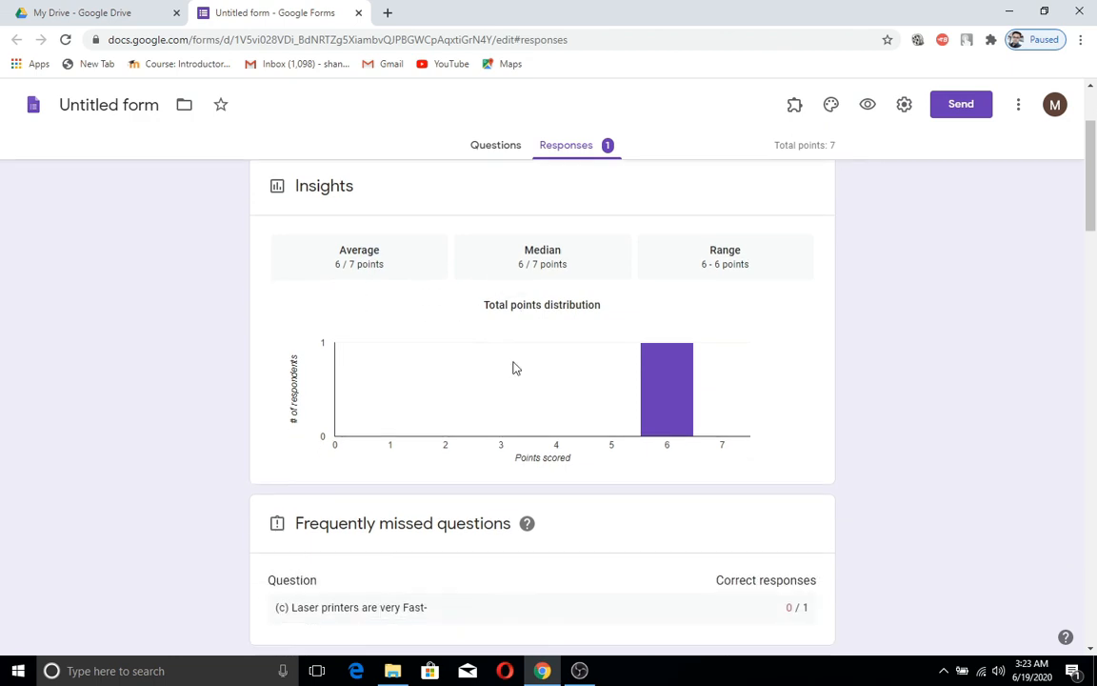
scroll(515, 368, "down", 5)
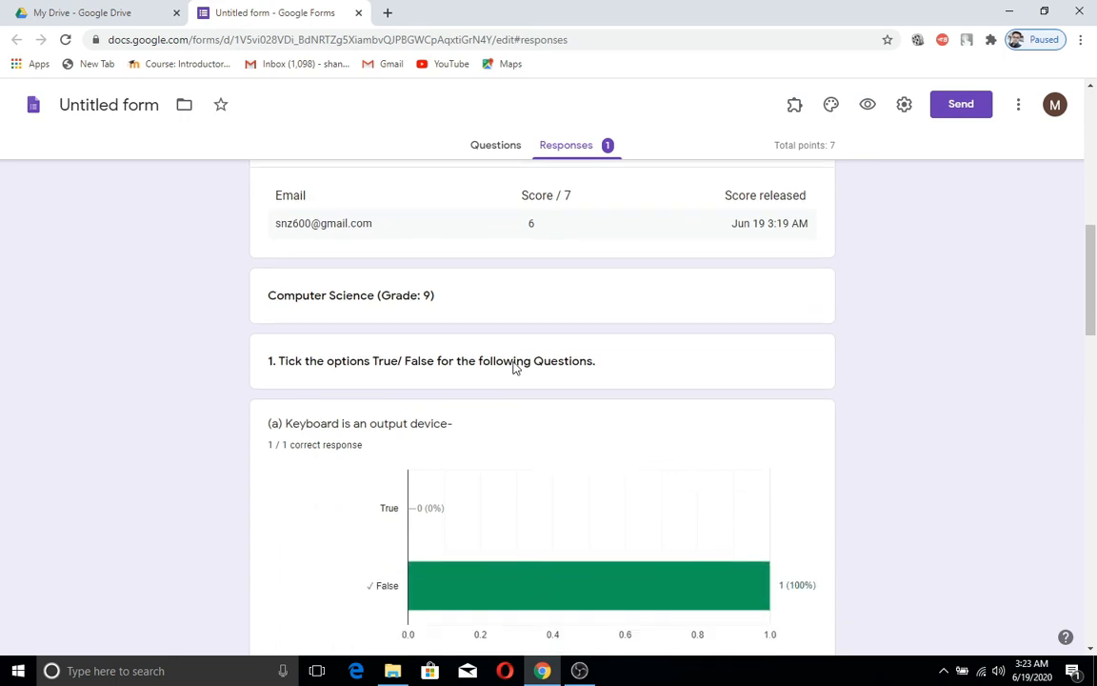
scroll(515, 367, "down", 6)
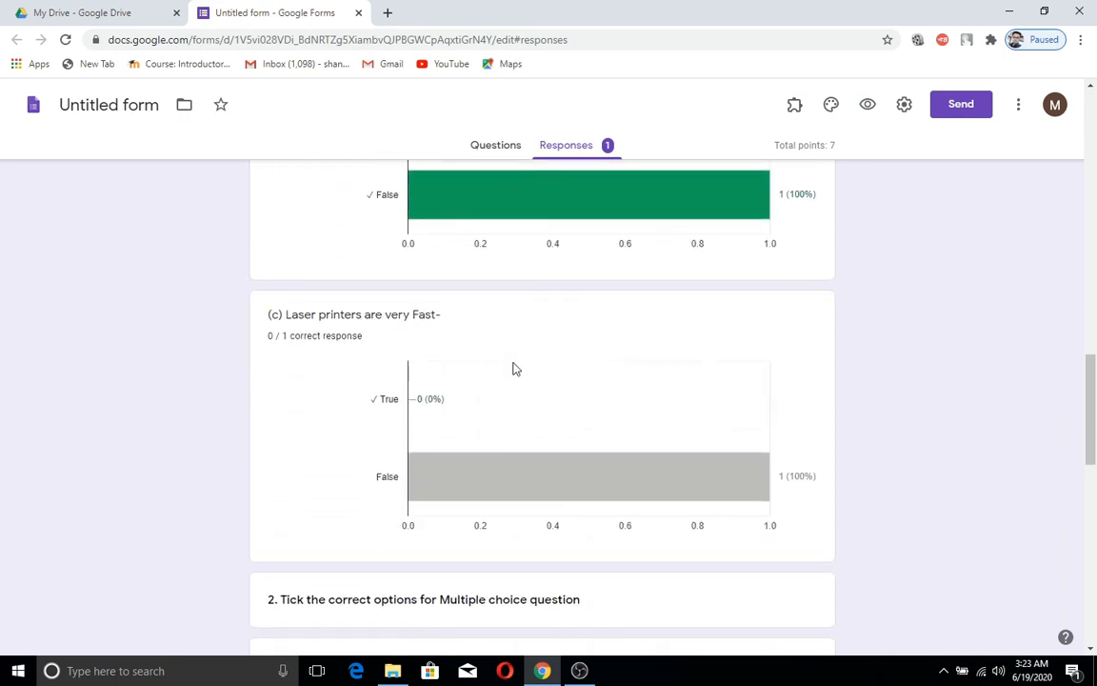
scroll(512, 369, "down", 4)
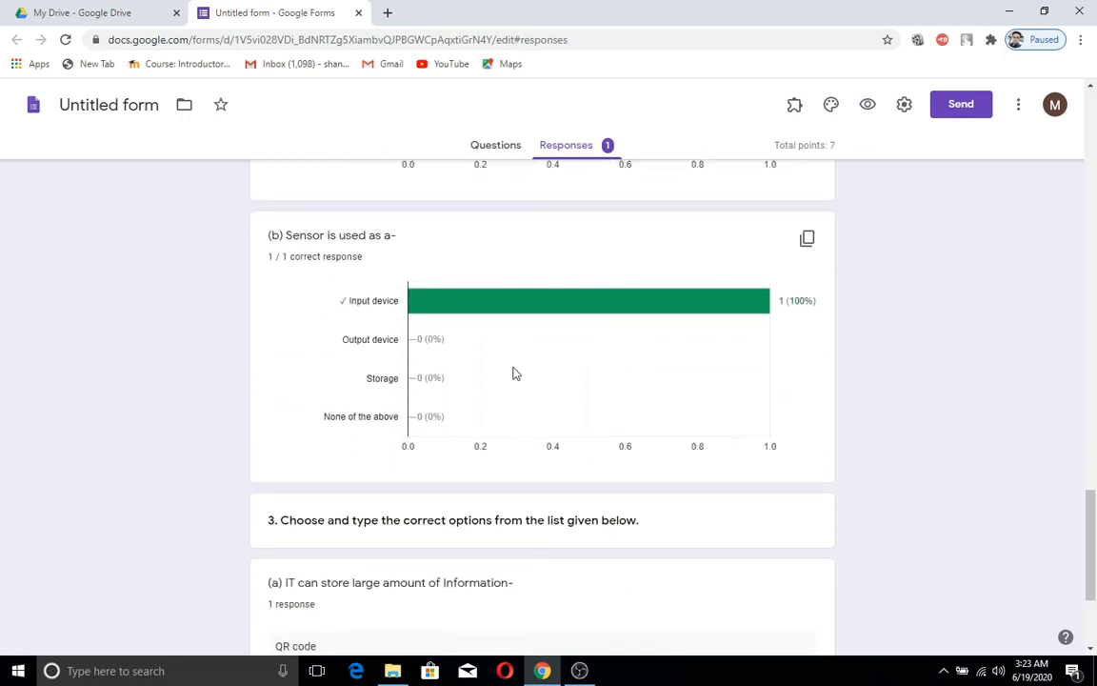
scroll(515, 372, "up", 18)
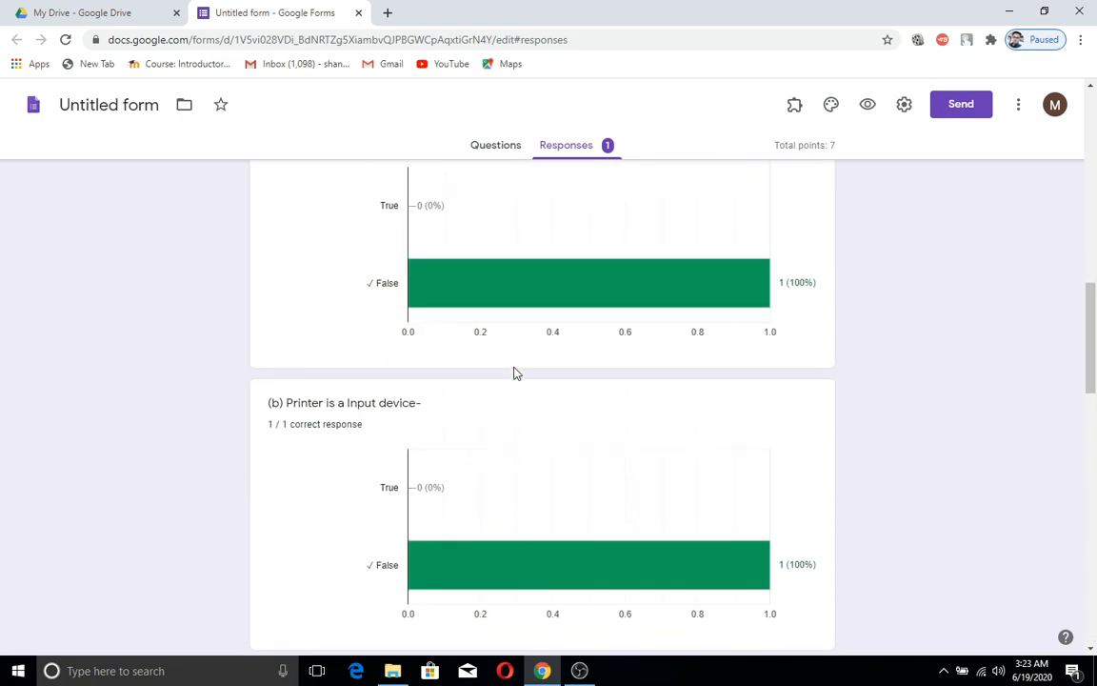
scroll(514, 373, "up", 3)
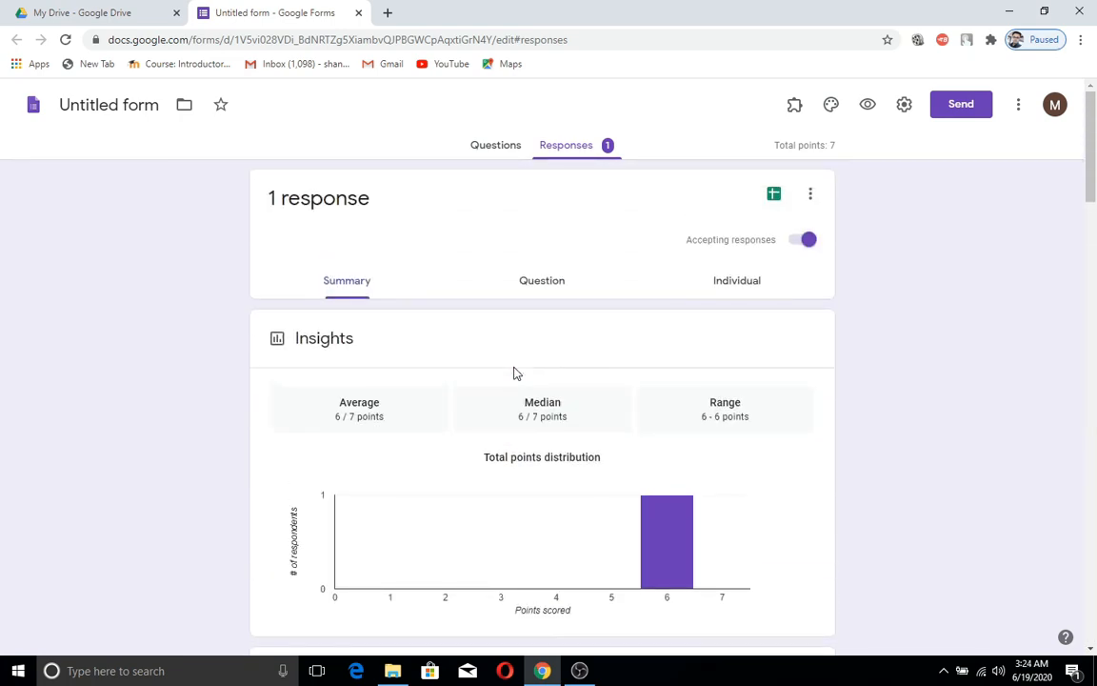
left_click(555, 293)
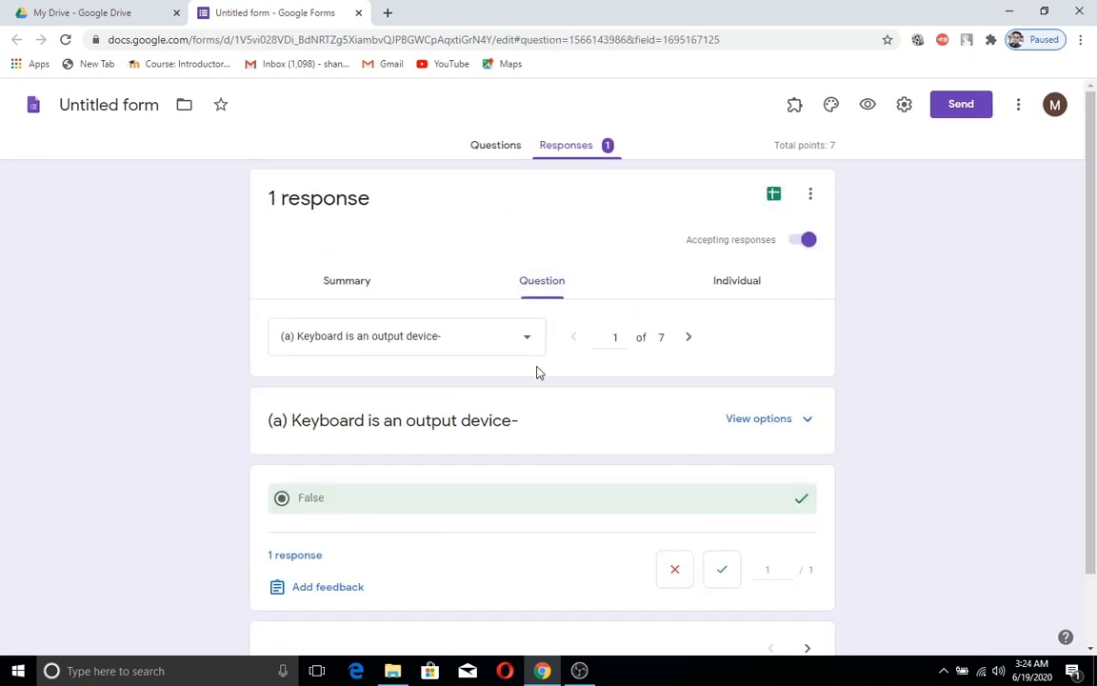
Step: Step through per-question results from question 1 to question 4, 'Model can be created using-'
scroll(536, 374, "down", 1)
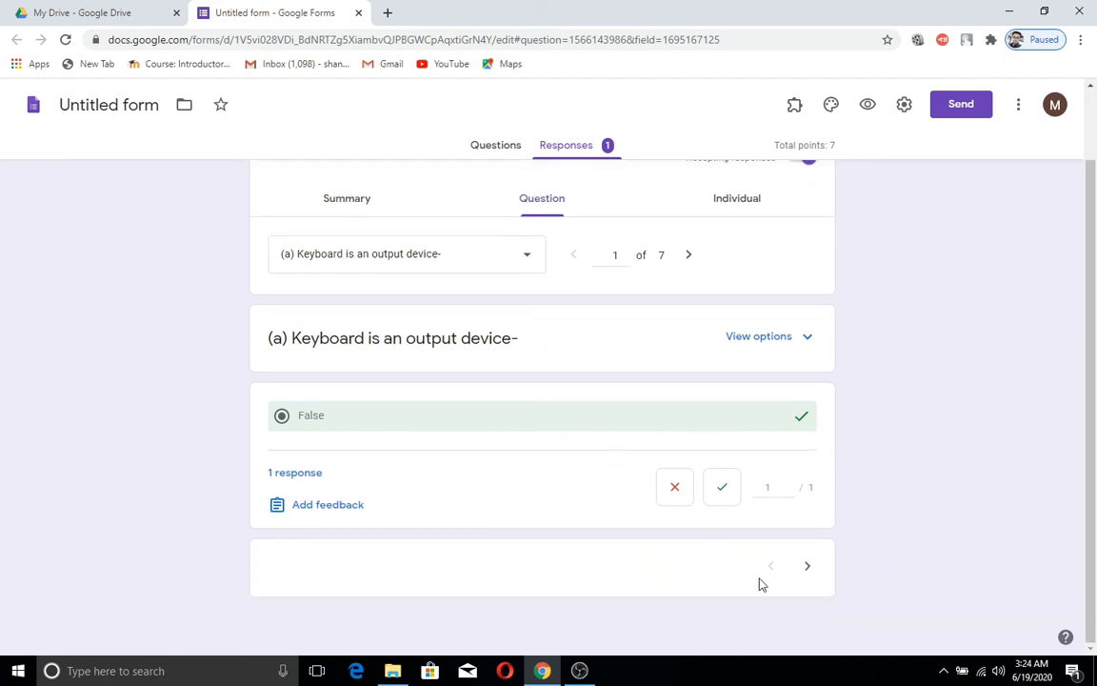
left_click(809, 569)
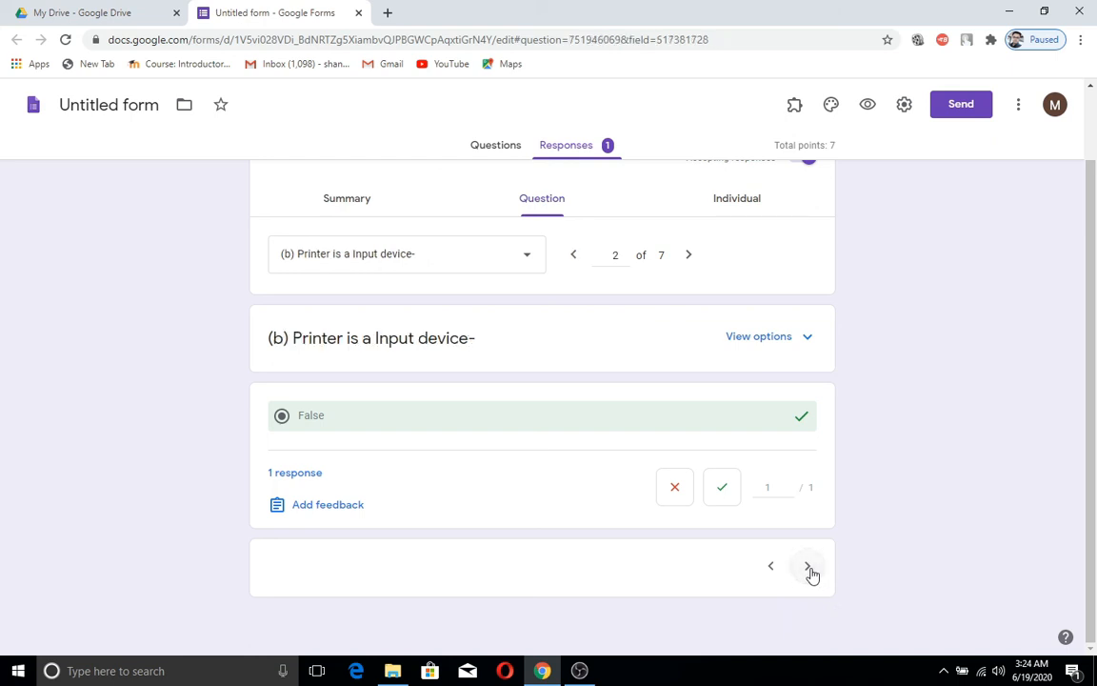
left_click(809, 569)
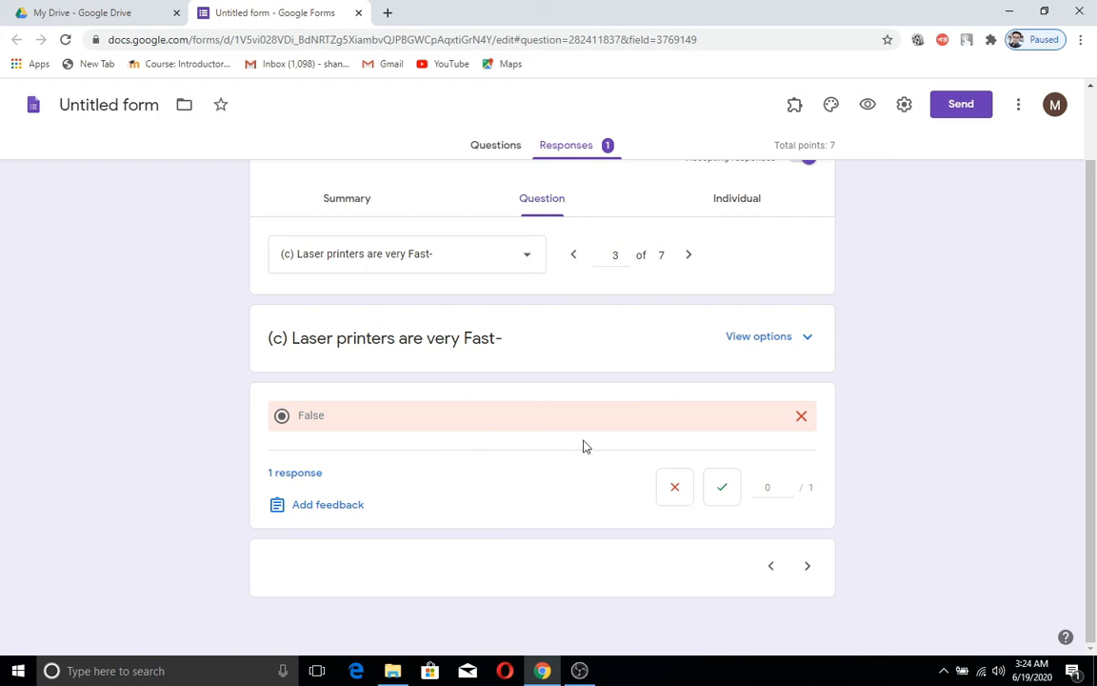
left_click(808, 568)
scroll(705, 485, "up", 2)
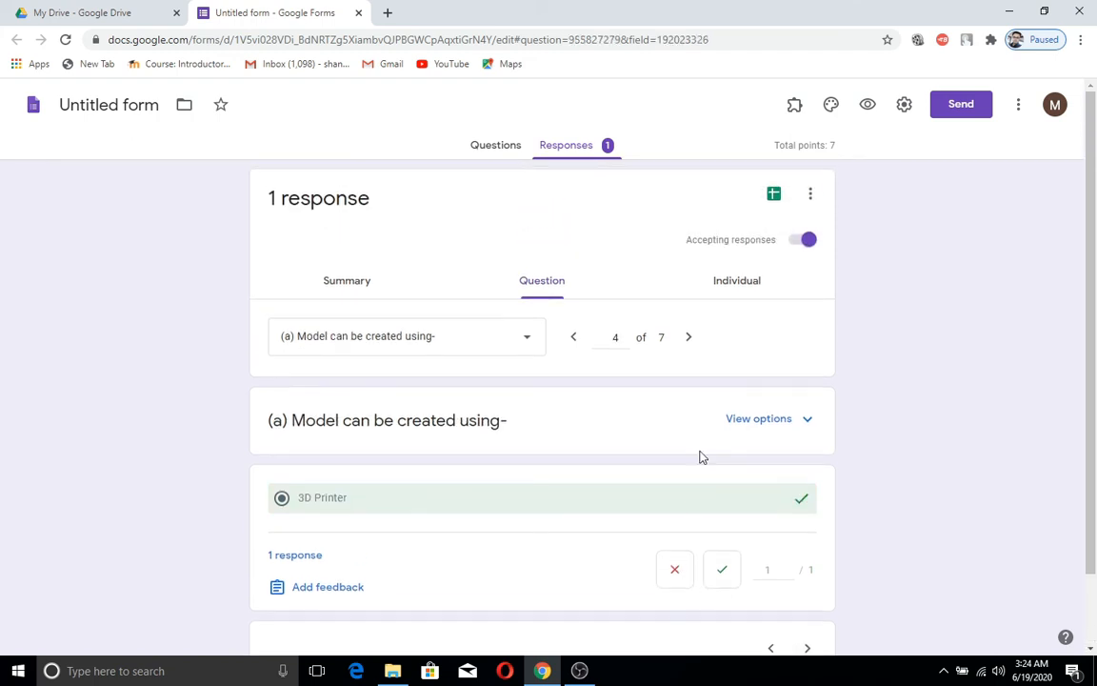
Step: Review the student's individual response scored 6/7, with the laser printer item 0/1
left_click(748, 287)
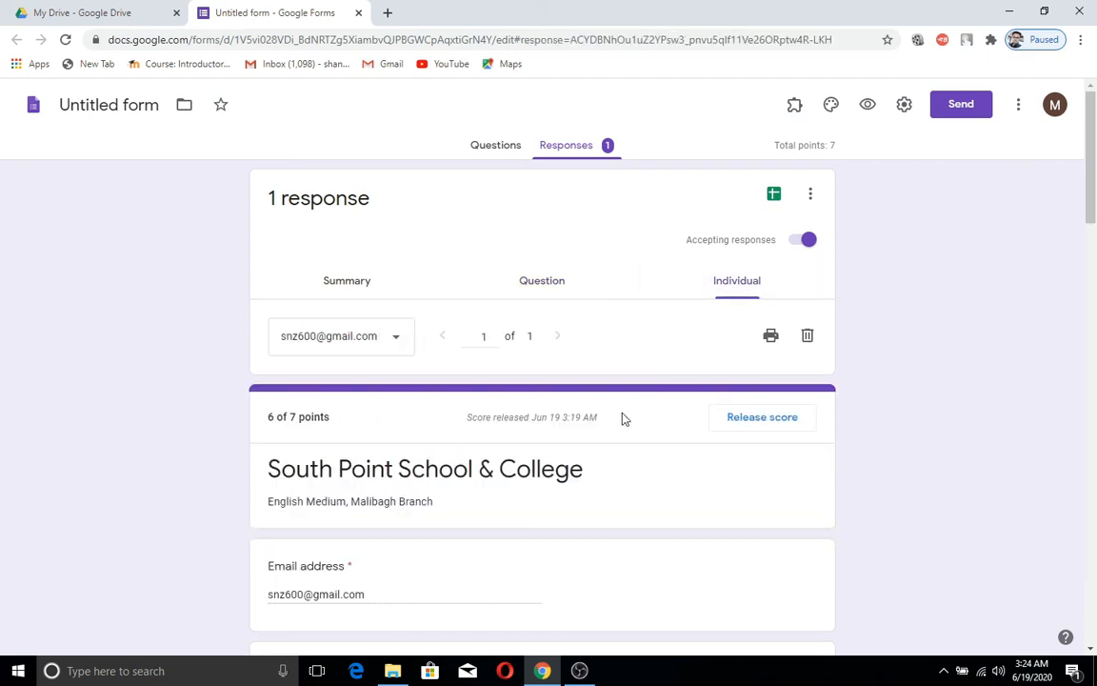
scroll(624, 419, "down", 5)
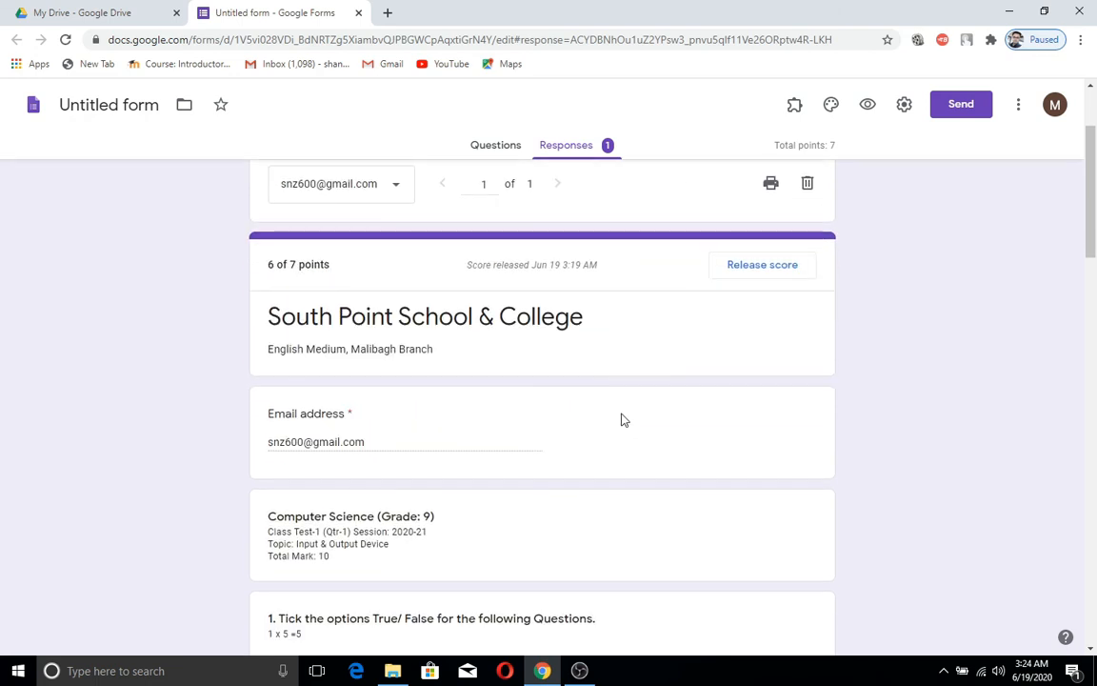
scroll(624, 419, "up", 2)
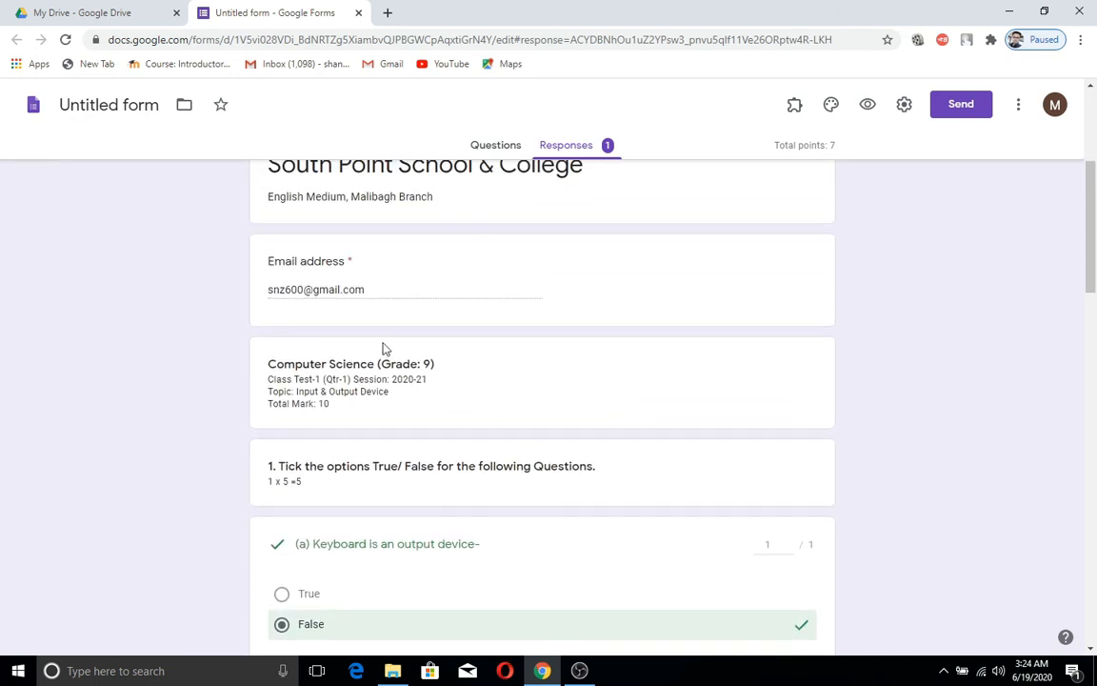
scroll(461, 386, "down", 5)
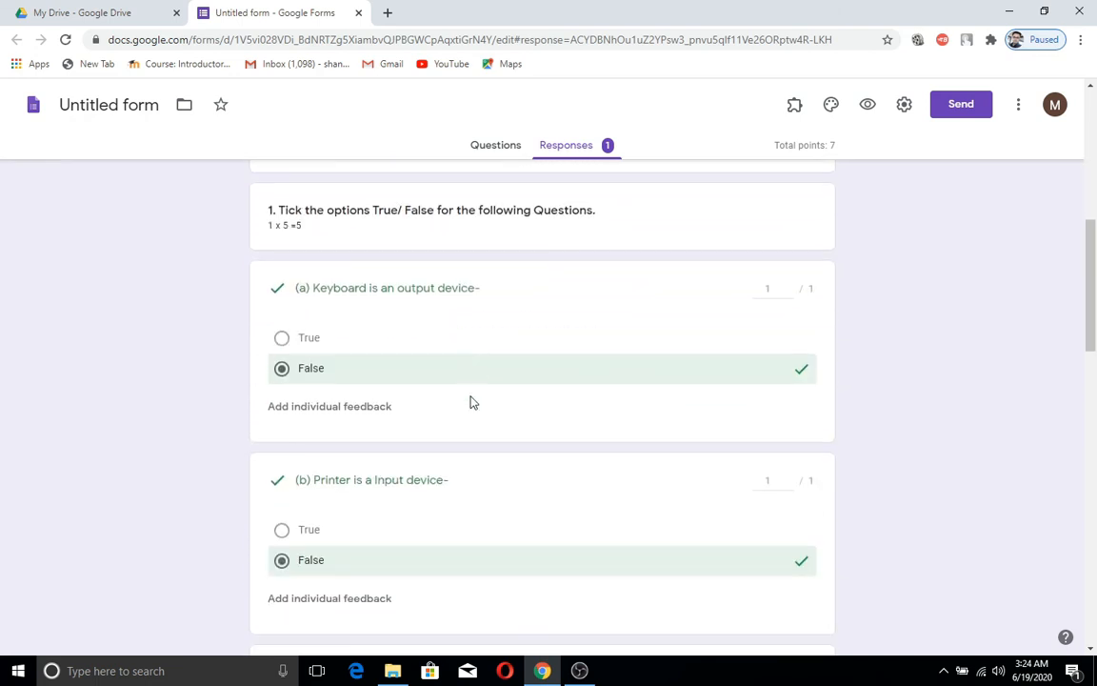
scroll(474, 403, "down", 5)
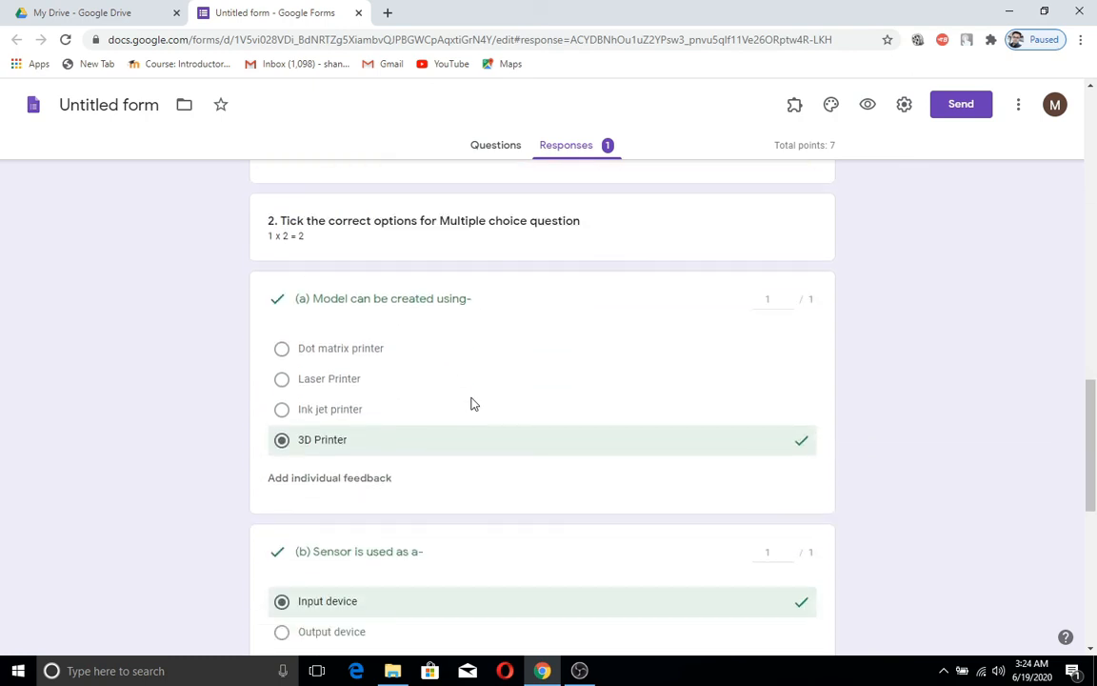
scroll(474, 403, "down", 5)
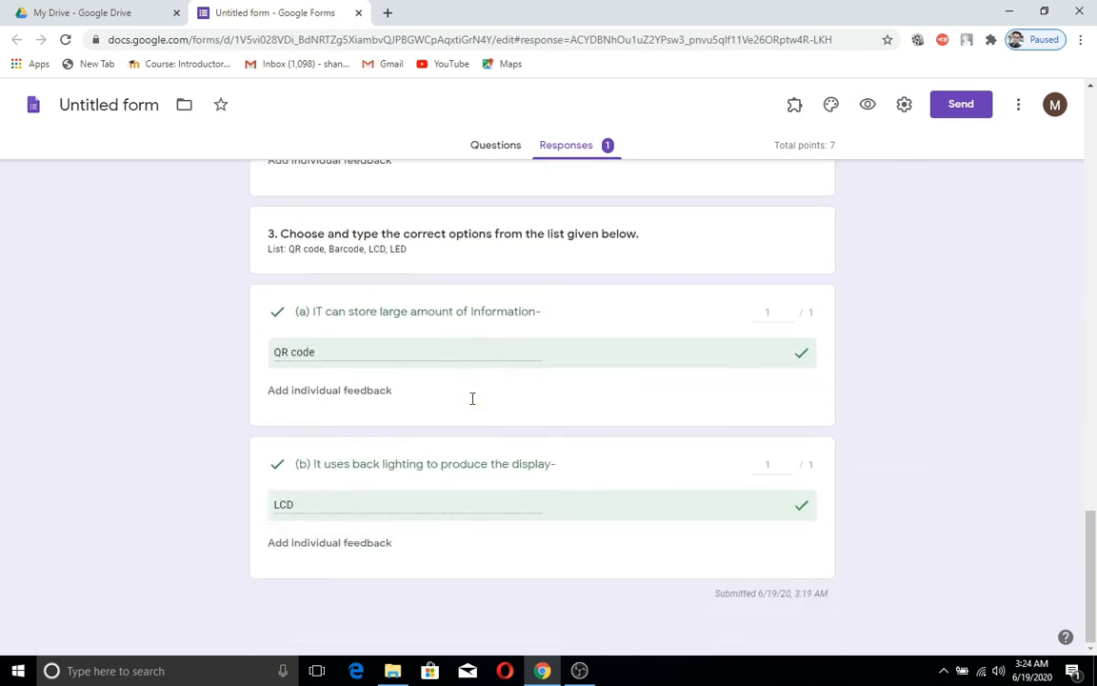
scroll(473, 403, "up", 7)
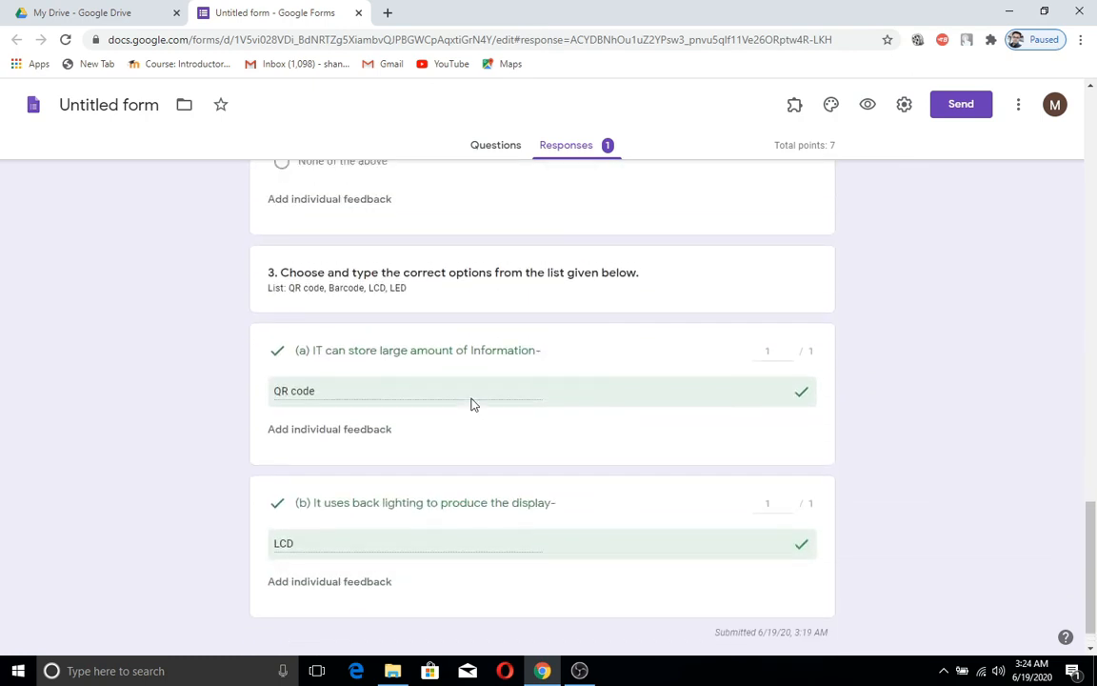
scroll(474, 403, "up", 15)
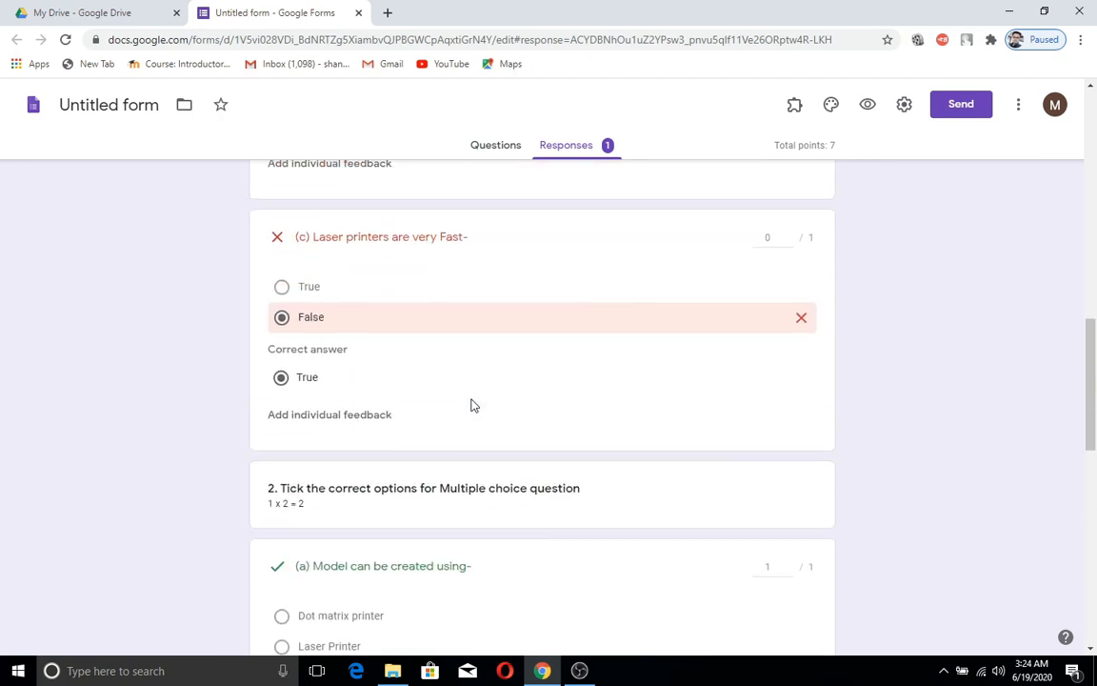